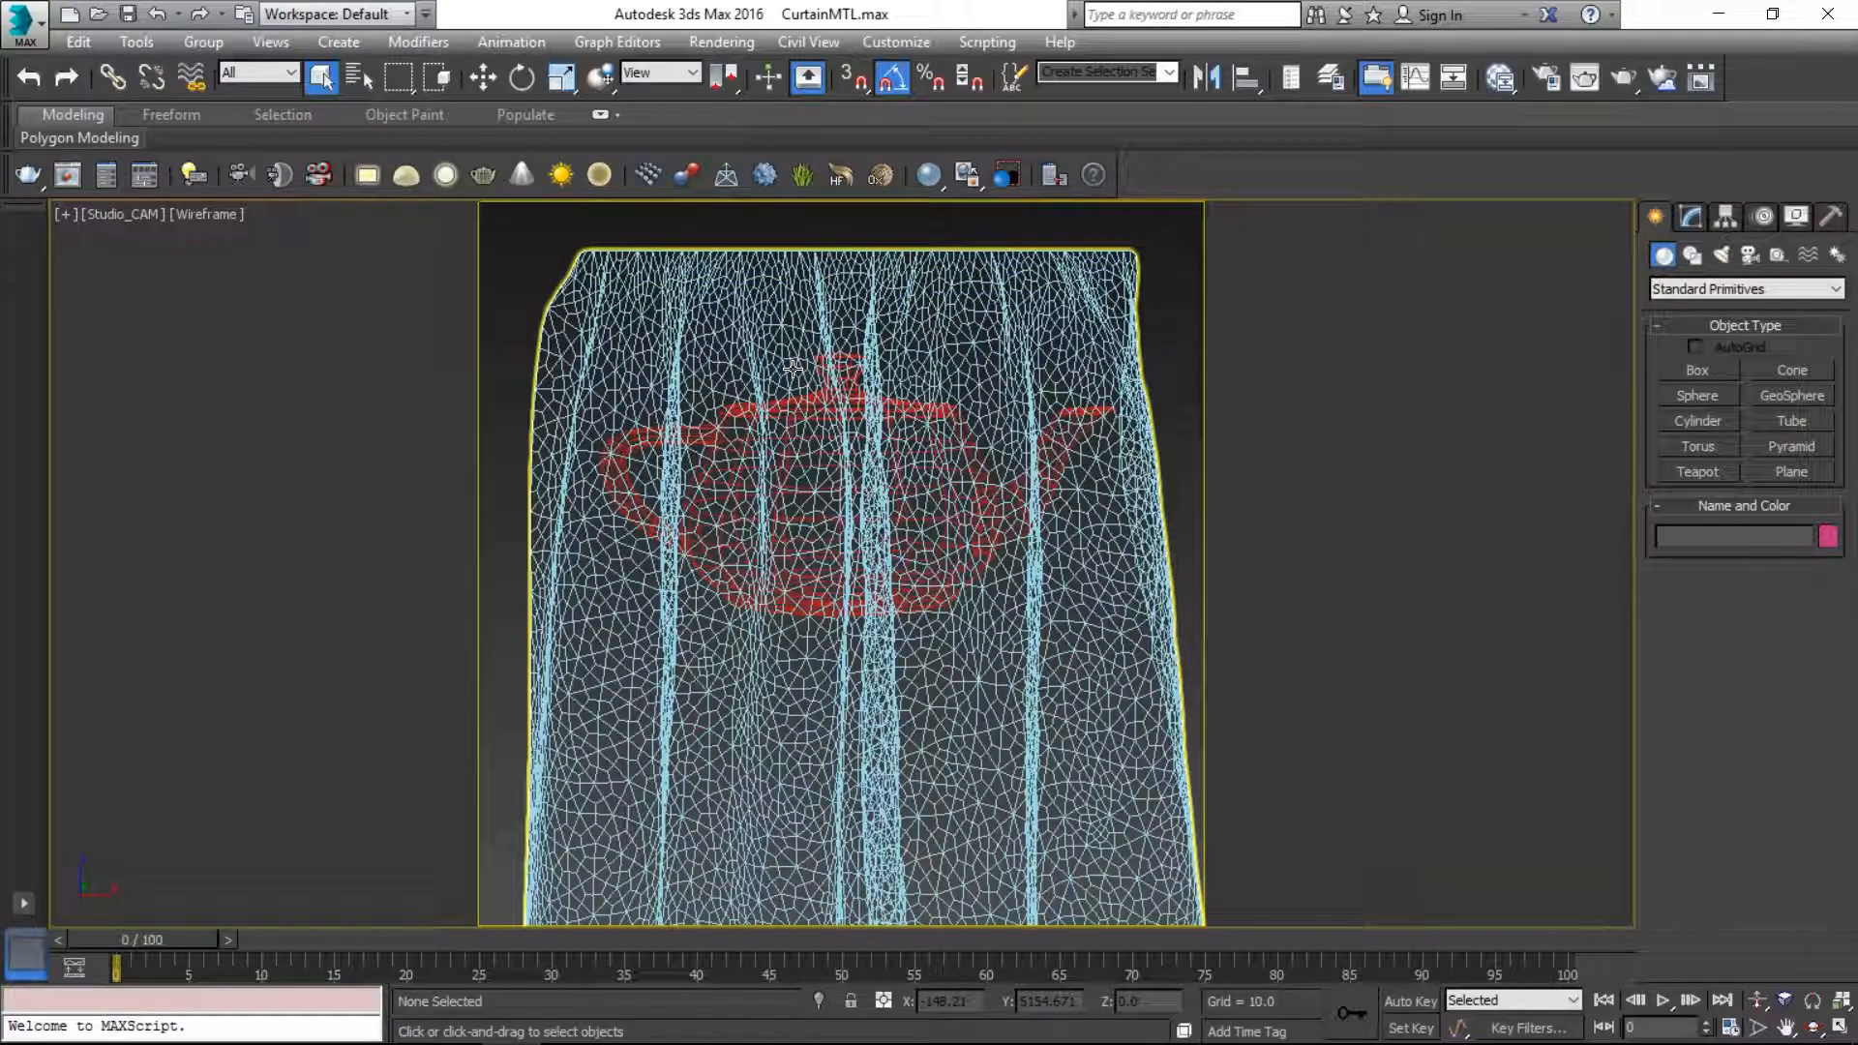
Step: Open the Slate Material Editor and switch to a four-viewport layout with safe frames shown in the Studio_CAM view
key(m)
drag(824, 21, 885, 416)
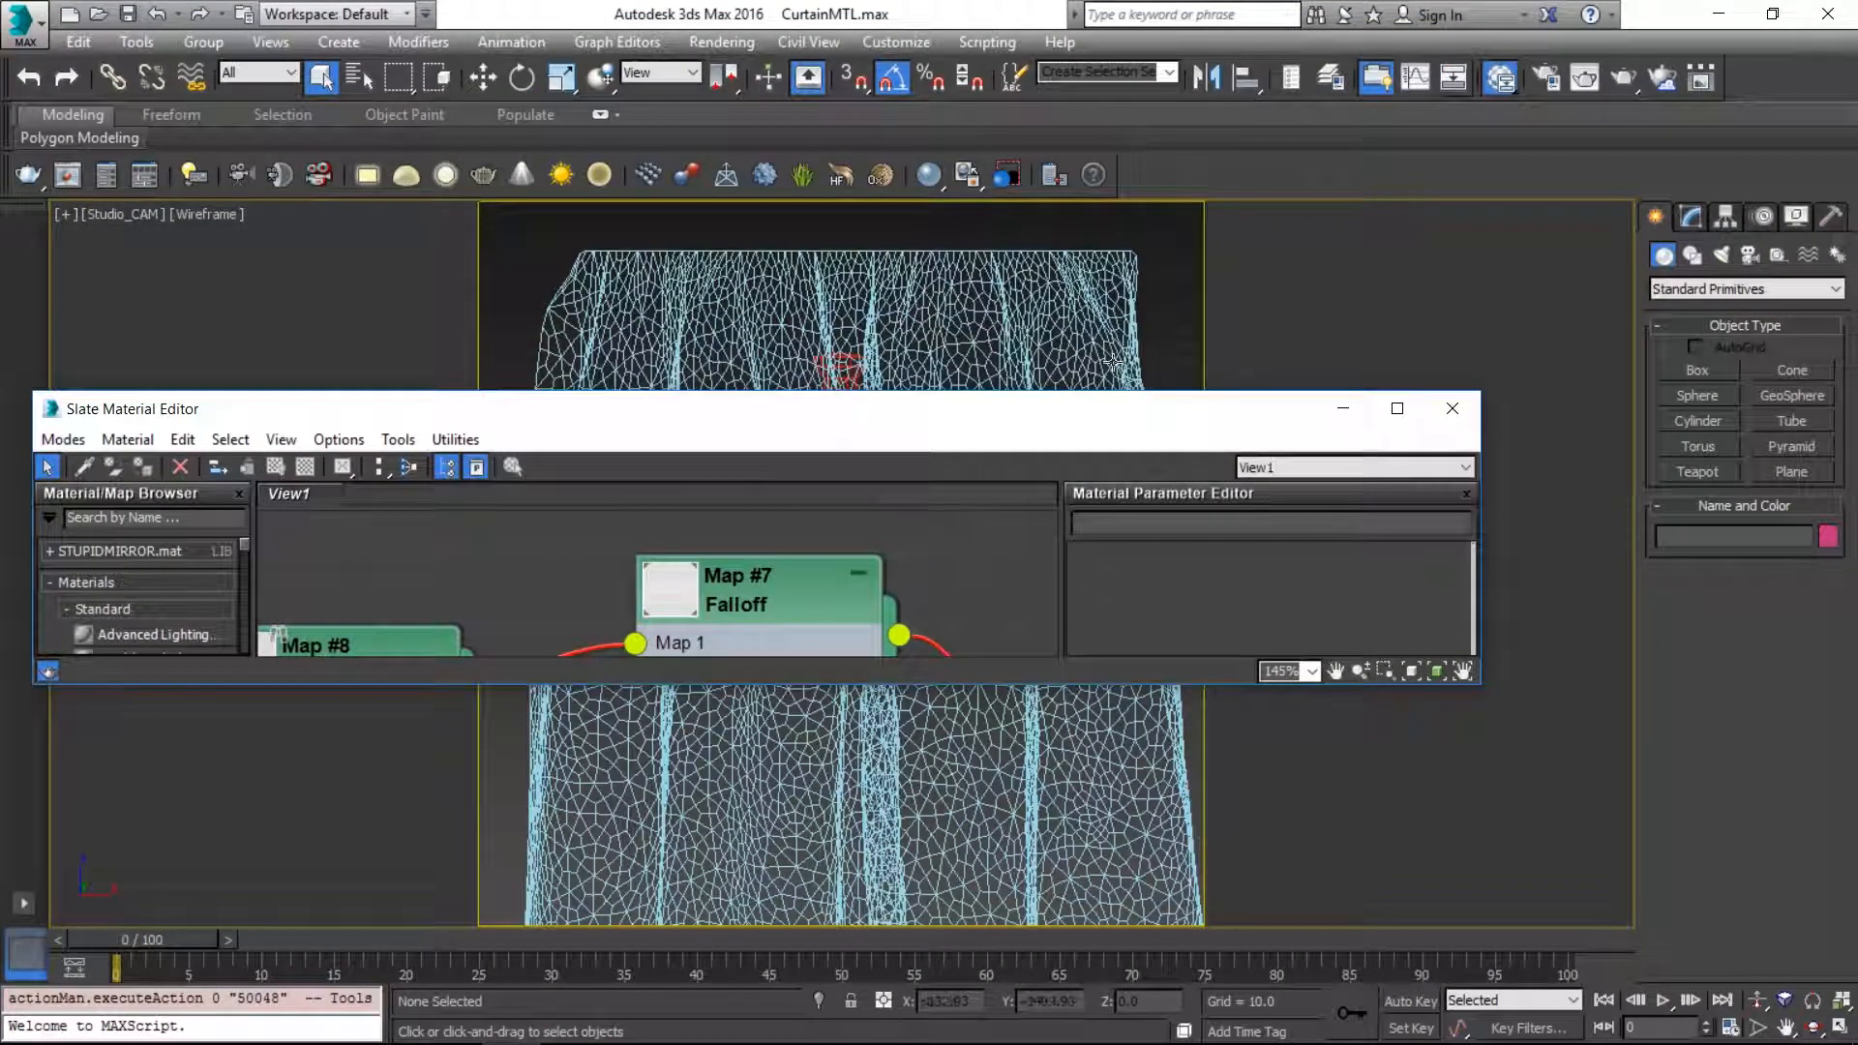
click(25, 903)
click(174, 726)
drag(687, 424, 1264, 366)
key(c)
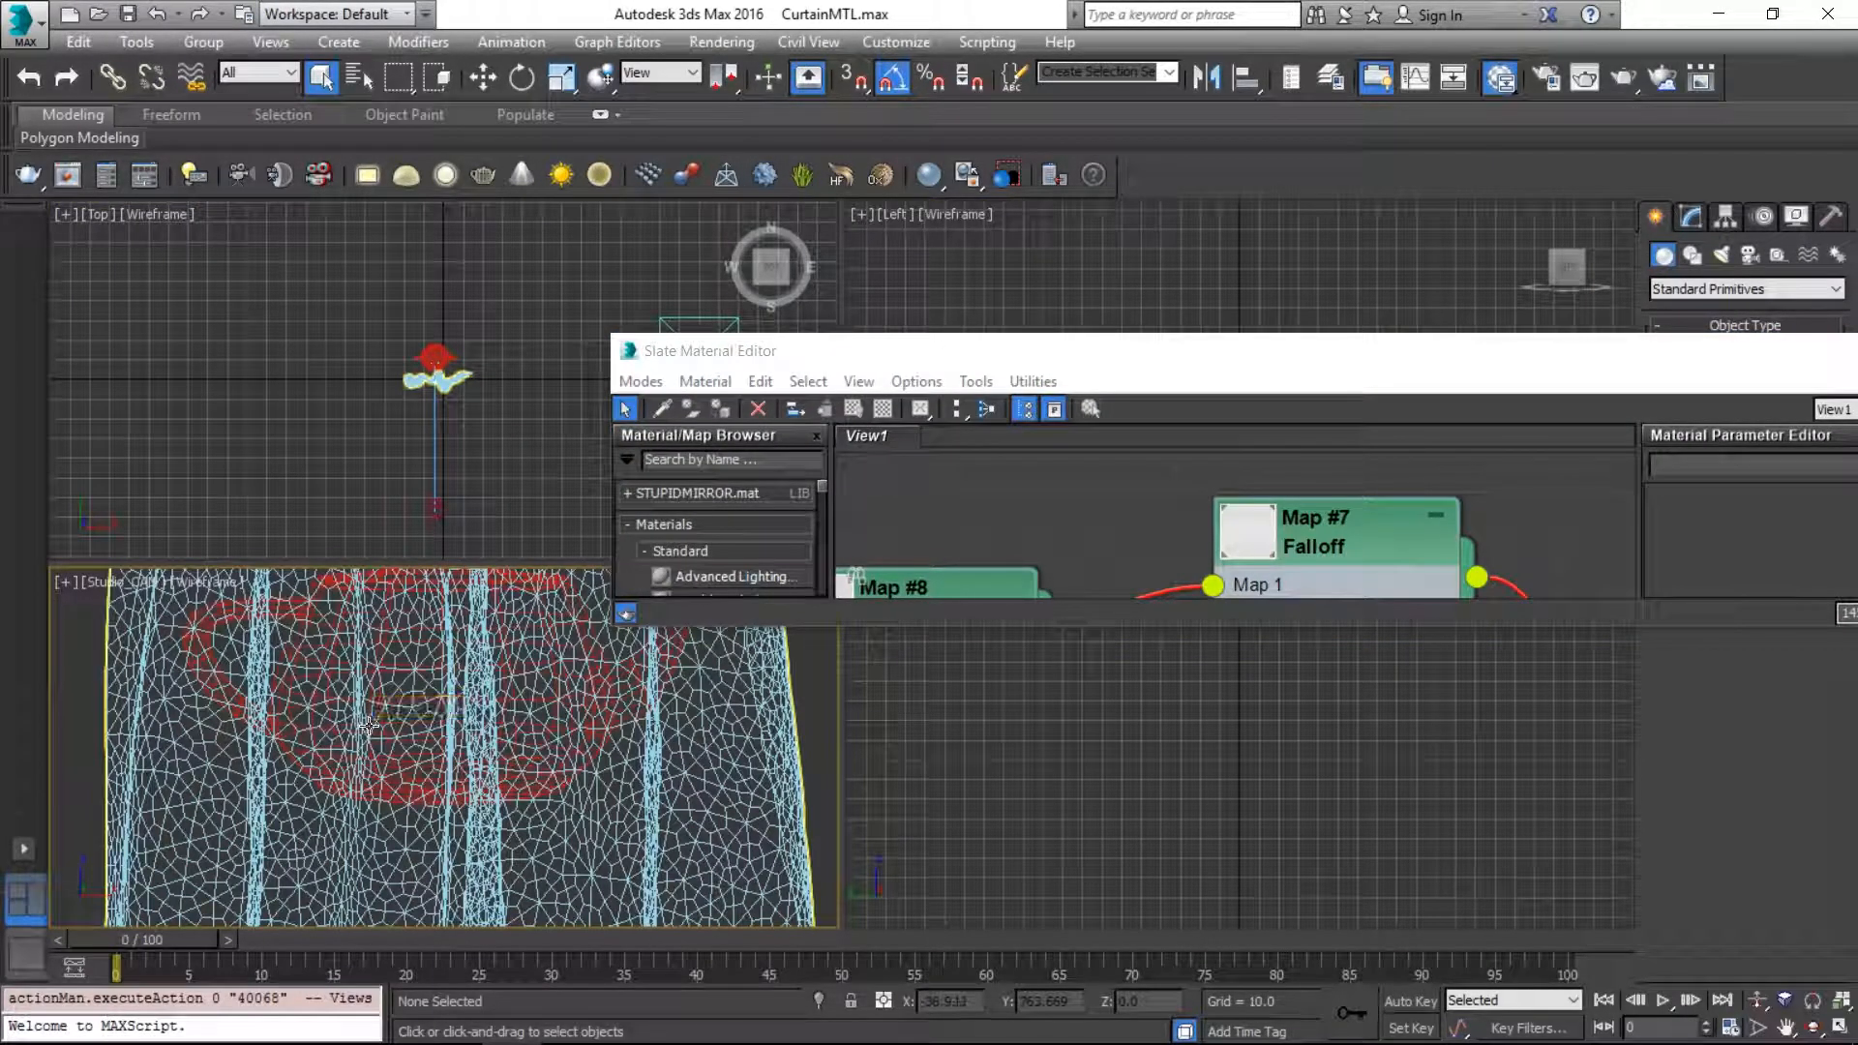
key(shift+f)
Step: Snap the Slate Material Editor to half the screen beside the viewports, close its Material/Map Browser and widen the window
drag(1286, 365, 1071, 387)
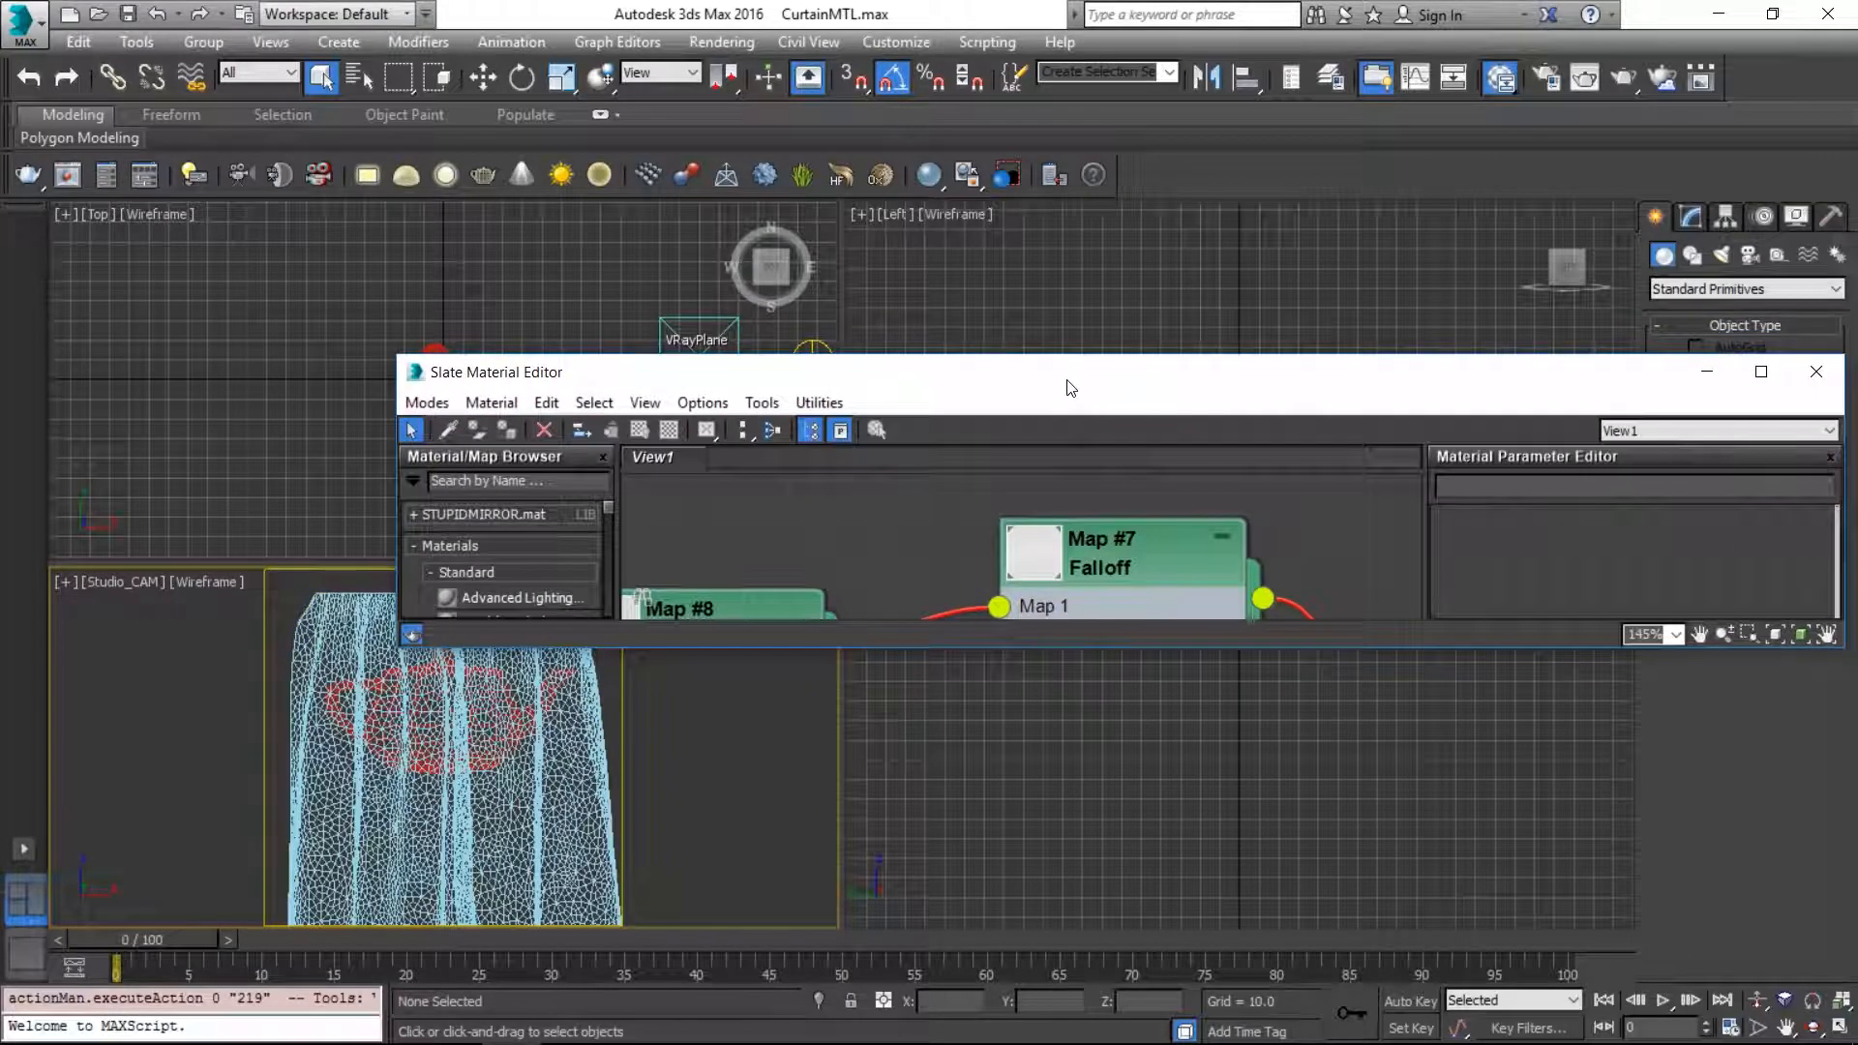
key(super+Right)
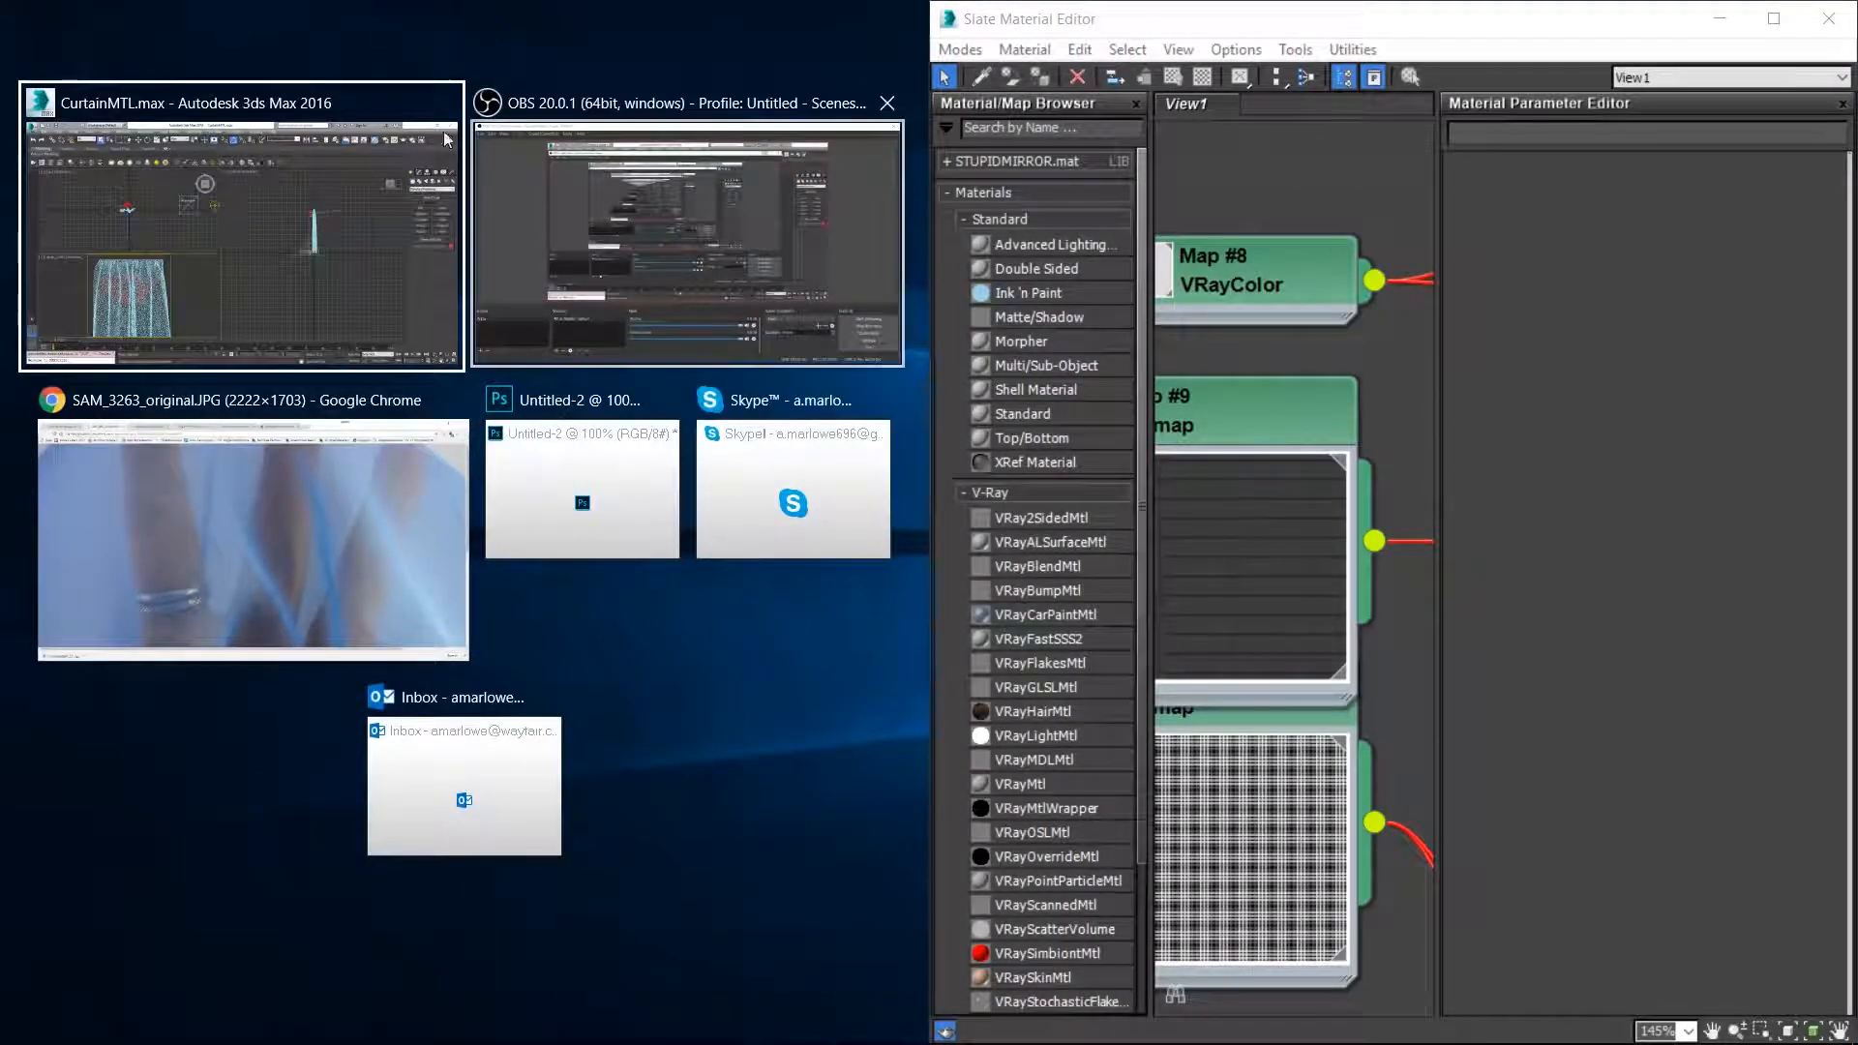
click(1320, 249)
scroll(1287, 431, down, 5)
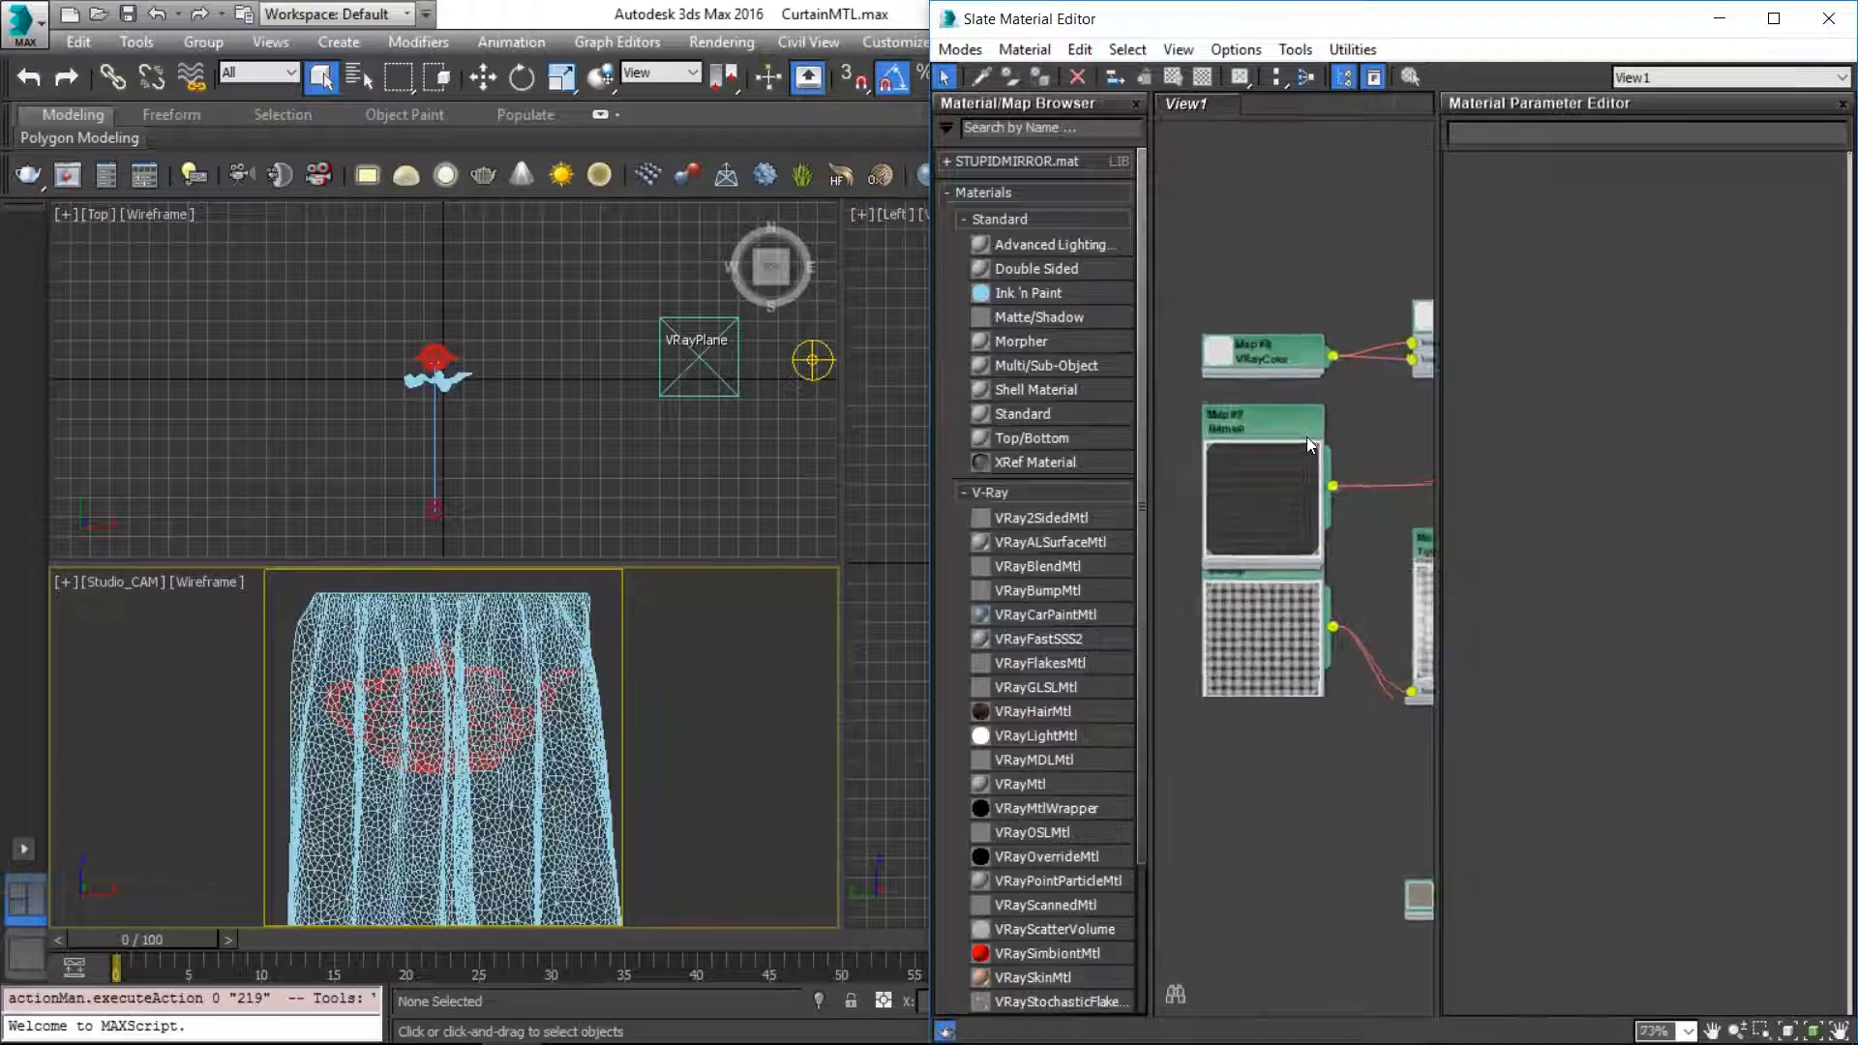
middle_drag(1307, 437, 1250, 435)
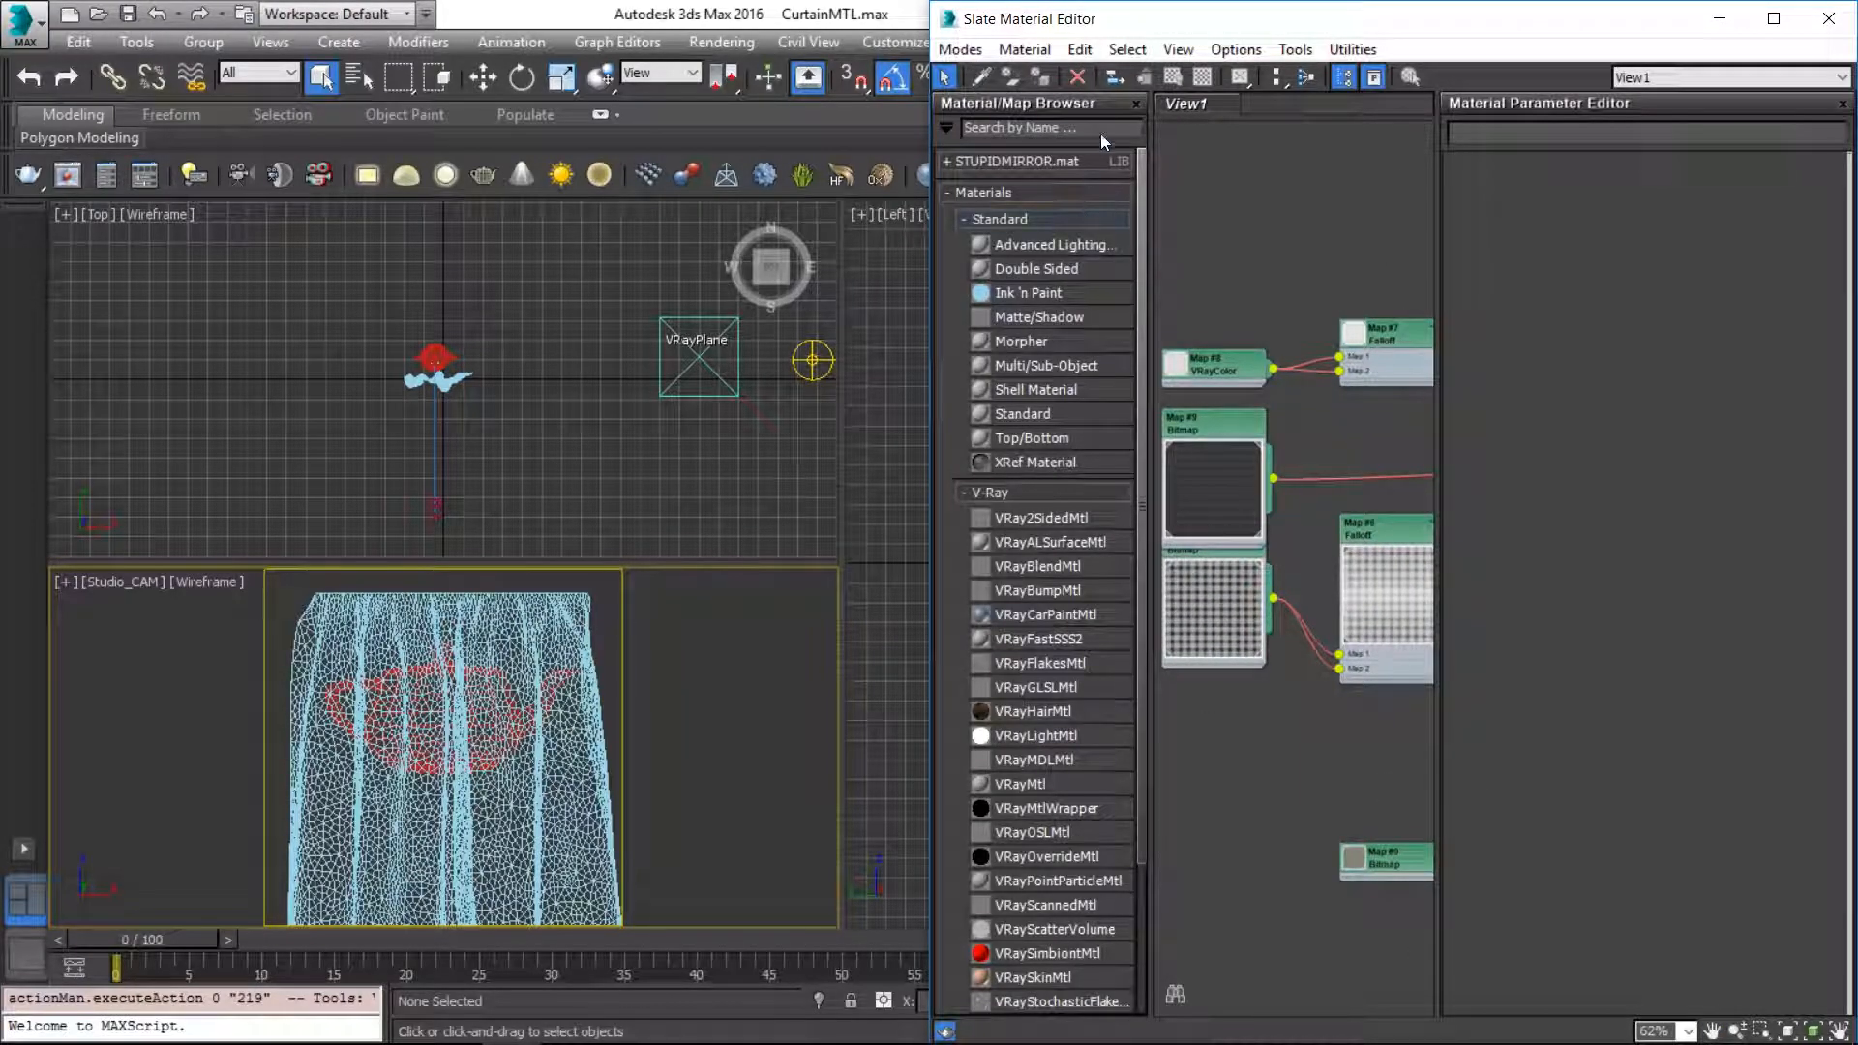
click(1138, 104)
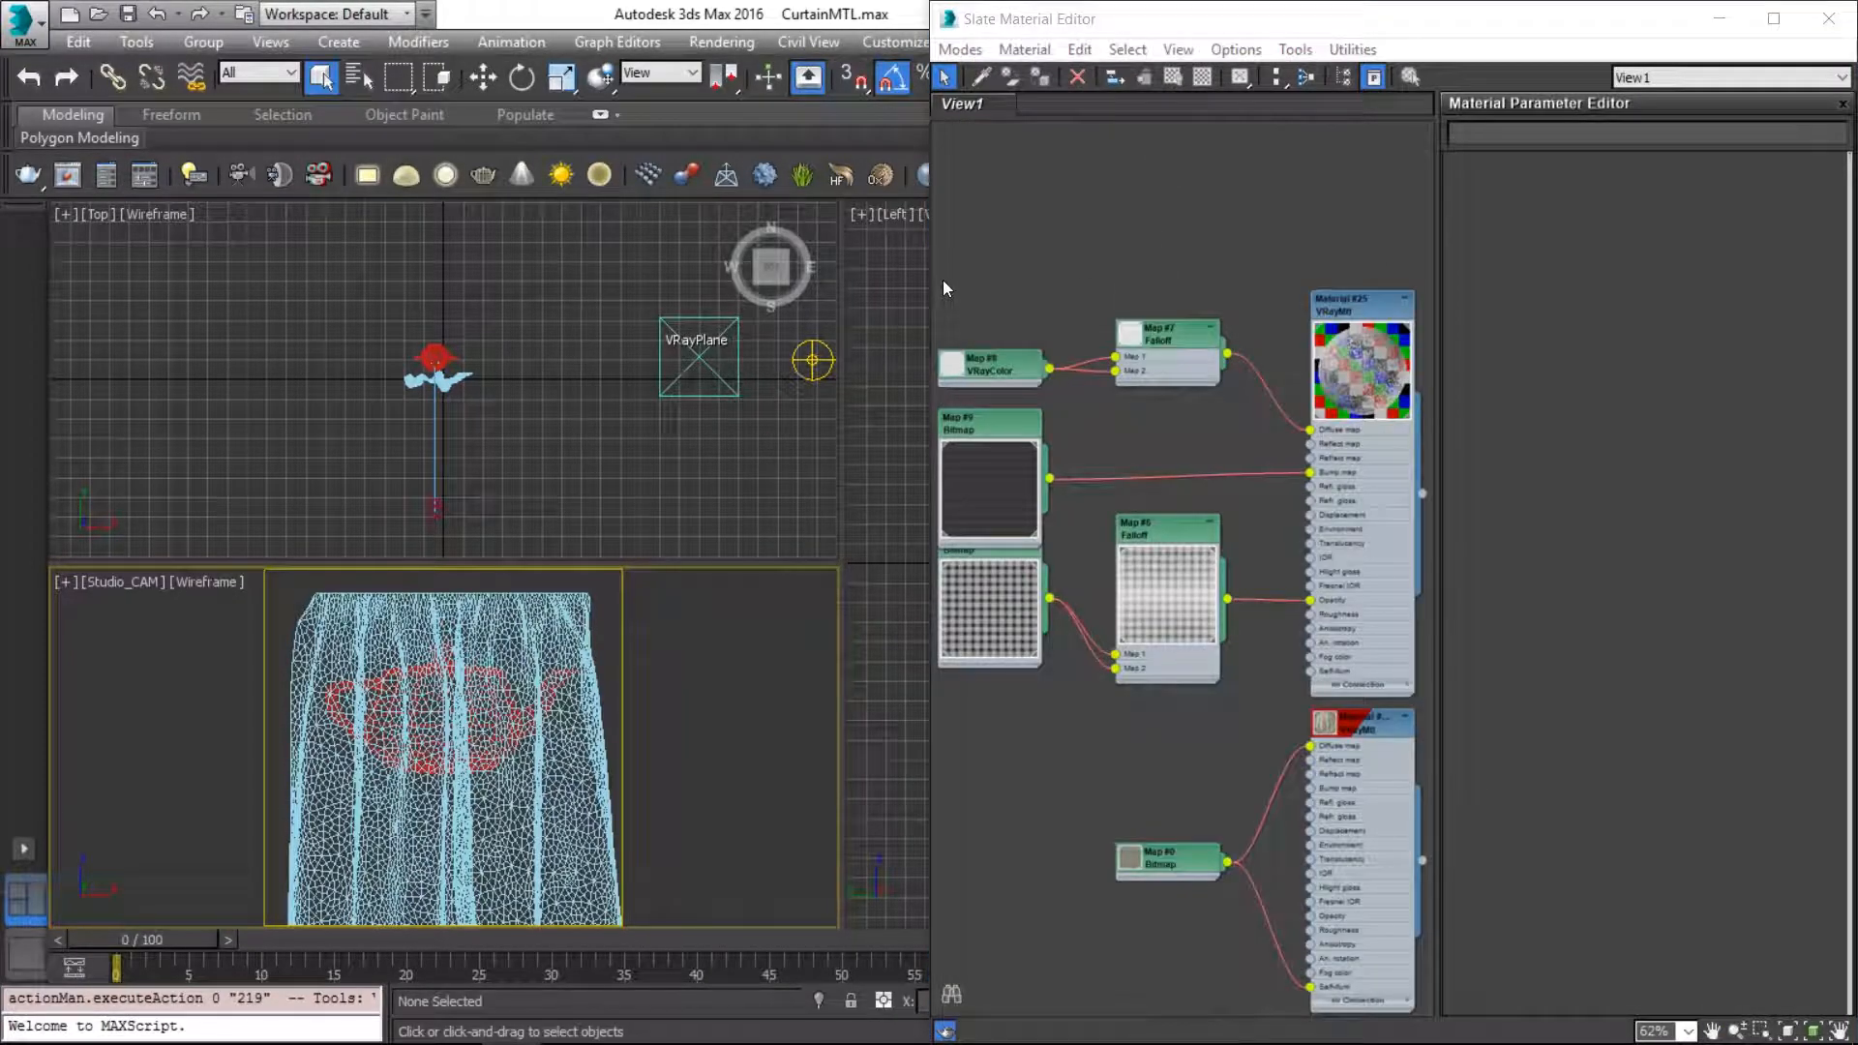
drag(931, 290, 847, 300)
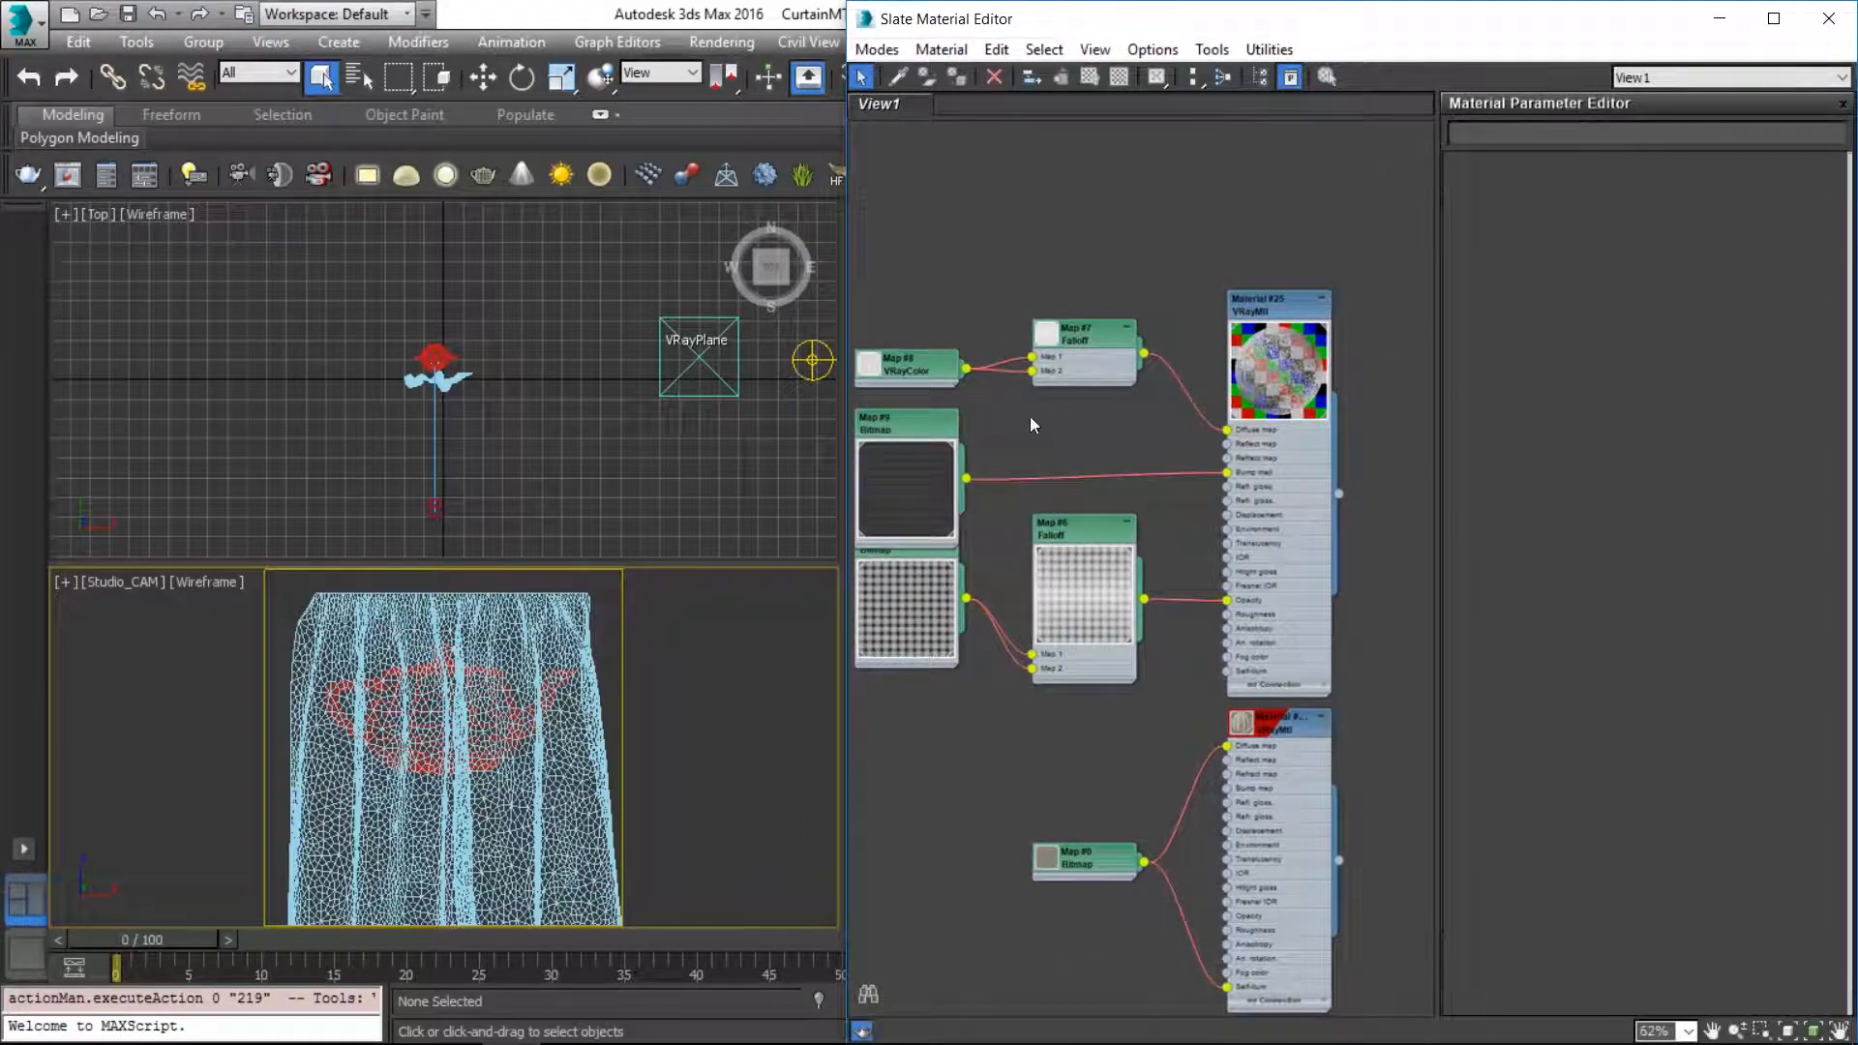
Step: Add a new VRayMtl material to View1 and place its node below the two existing material nodes
scroll(1018, 242, down, 7)
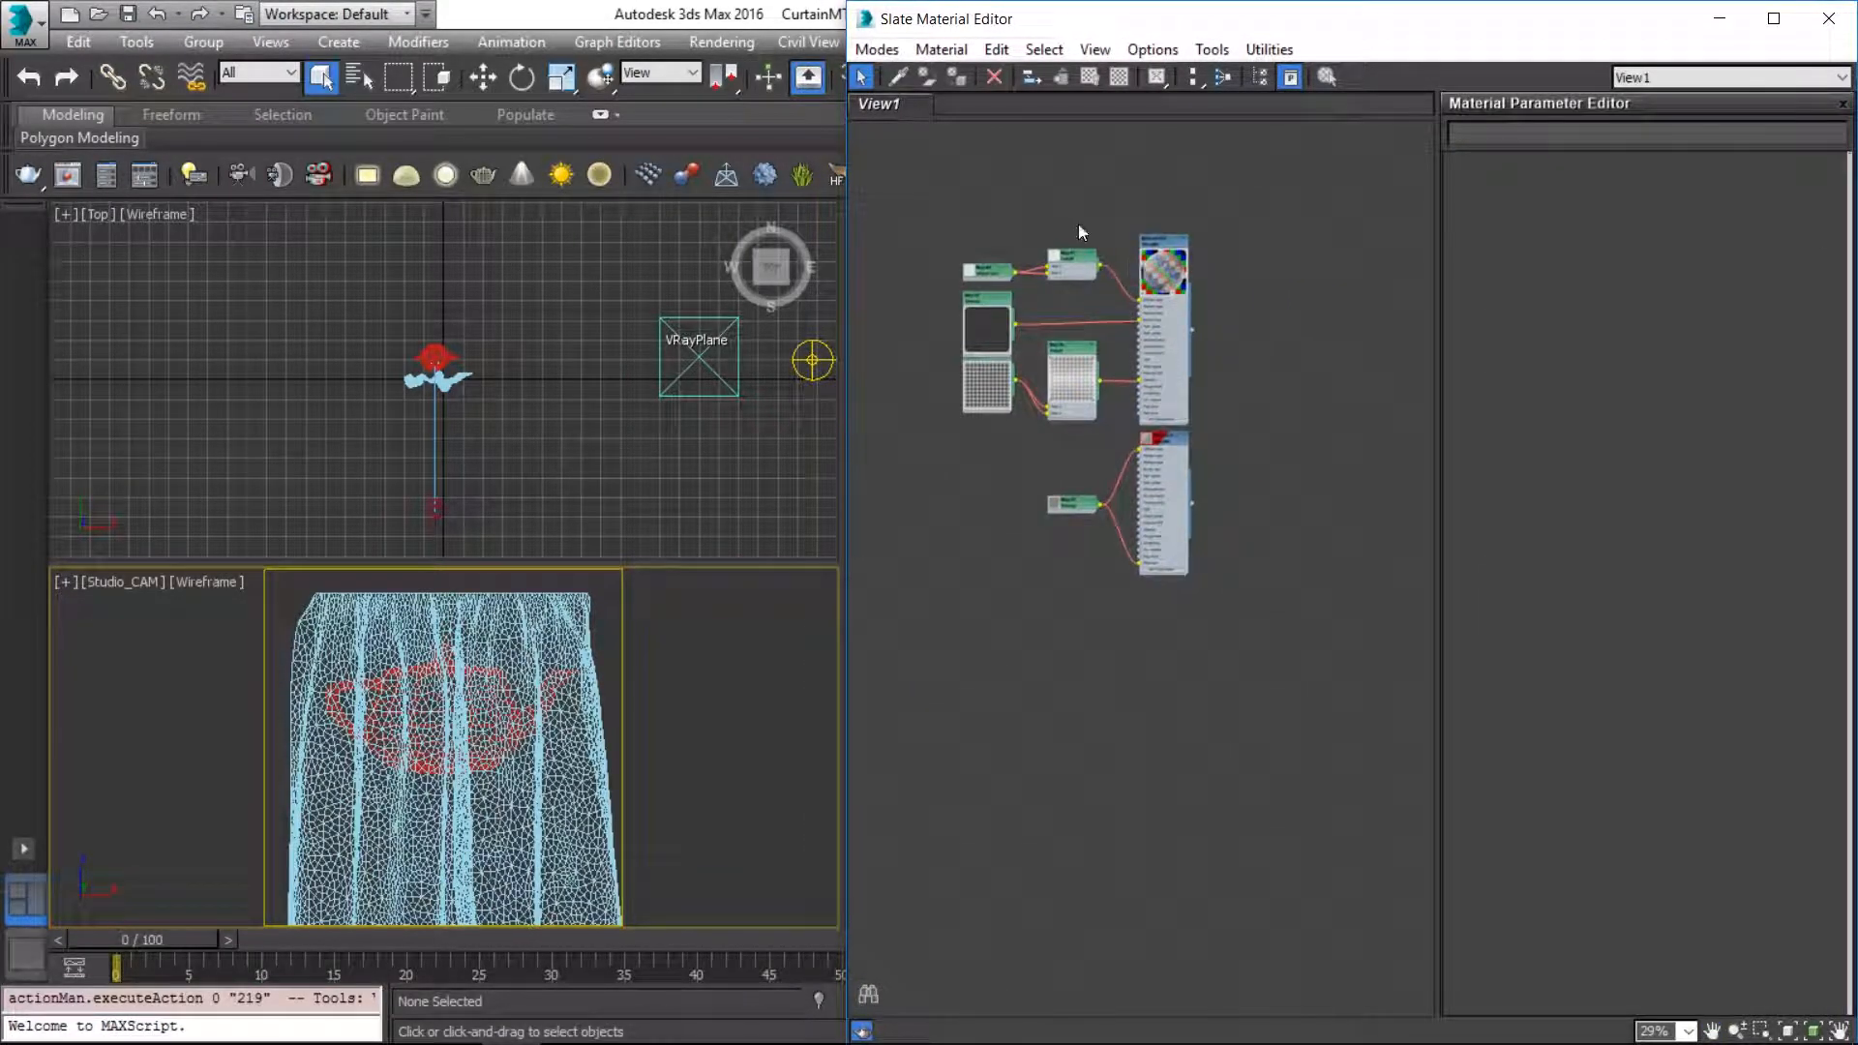
right_click(977, 624)
mouse_move(1083, 675)
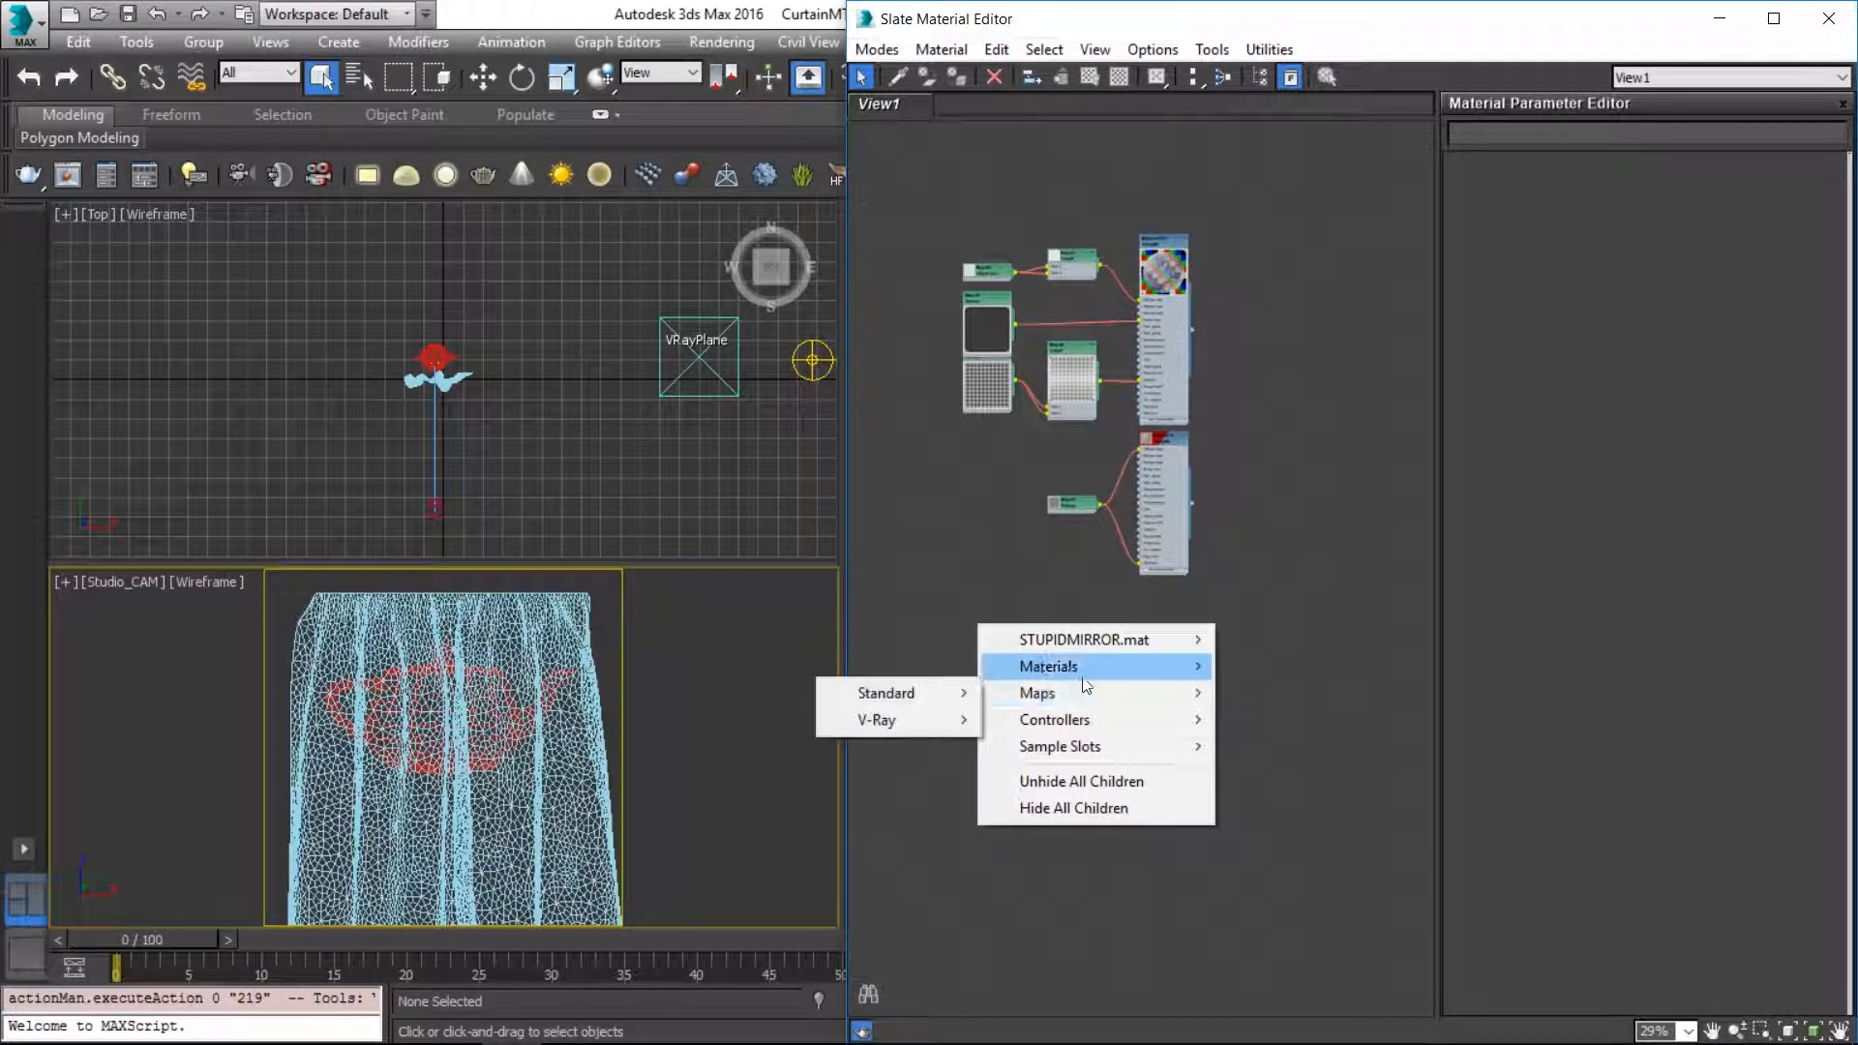
mouse_move(912, 695)
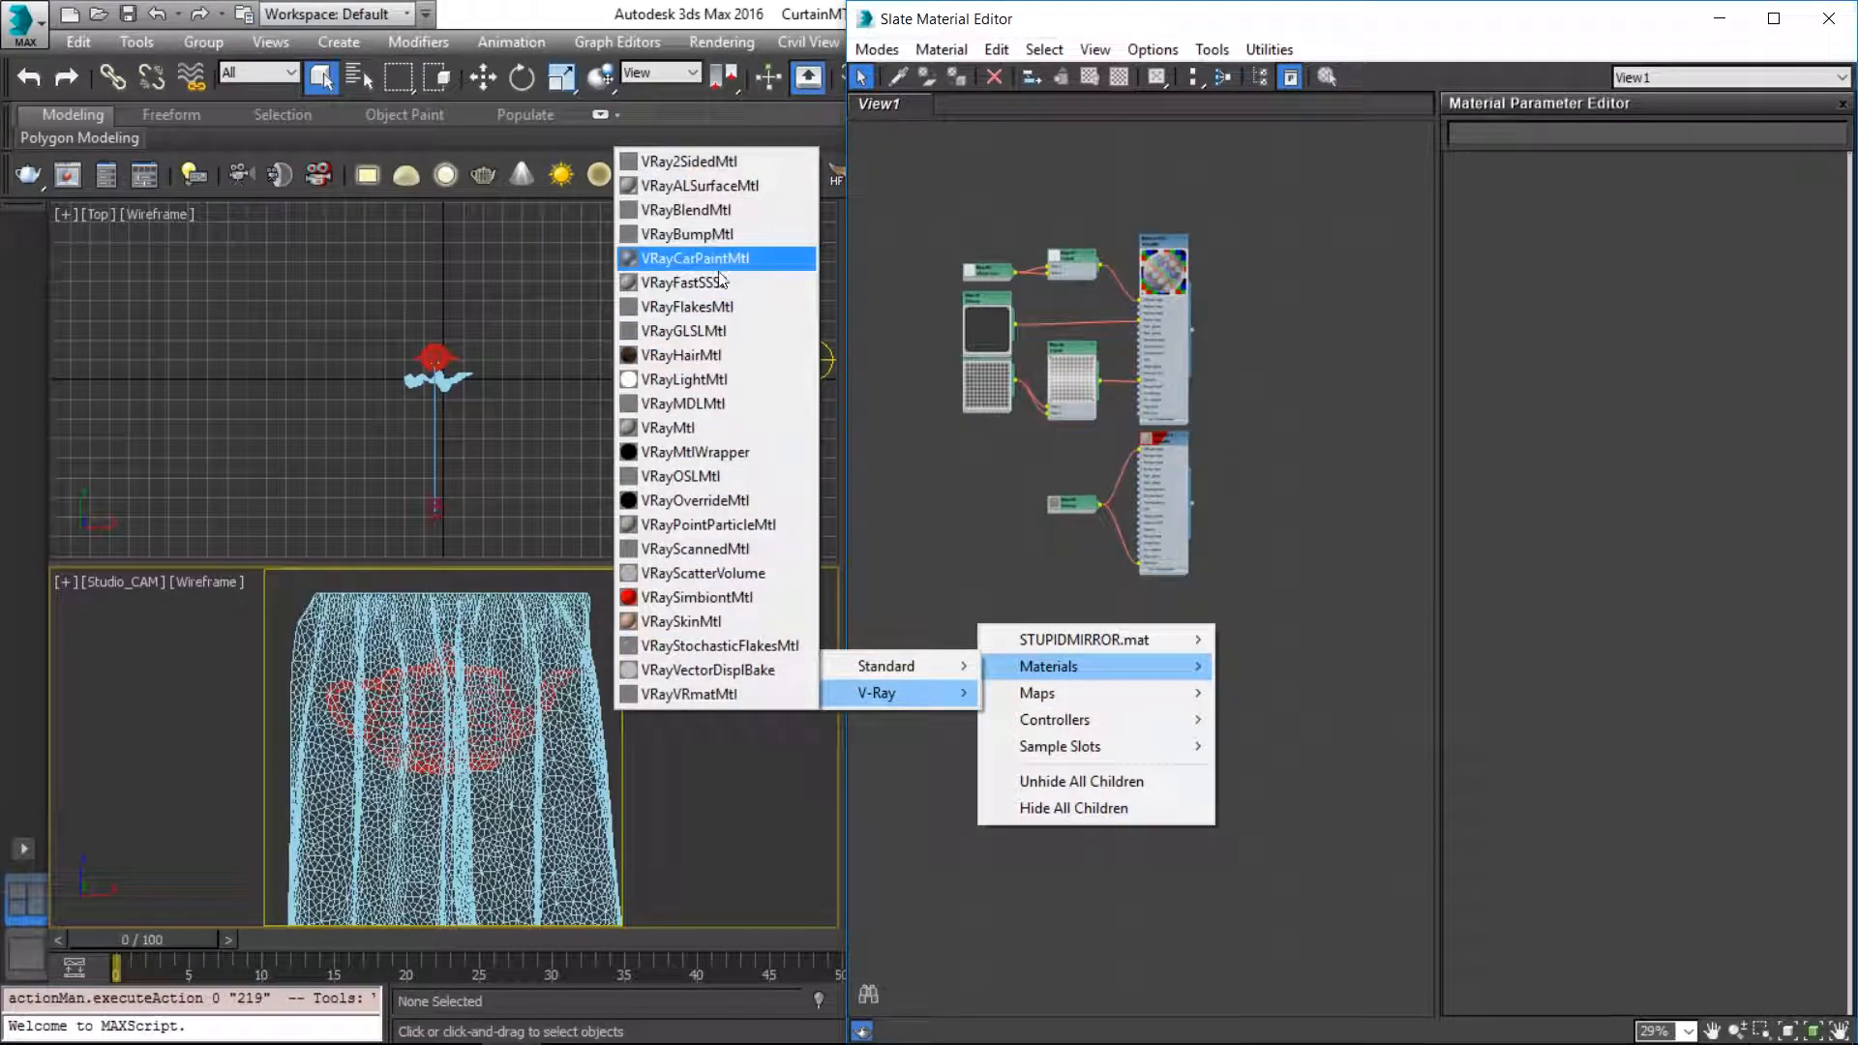
click(716, 427)
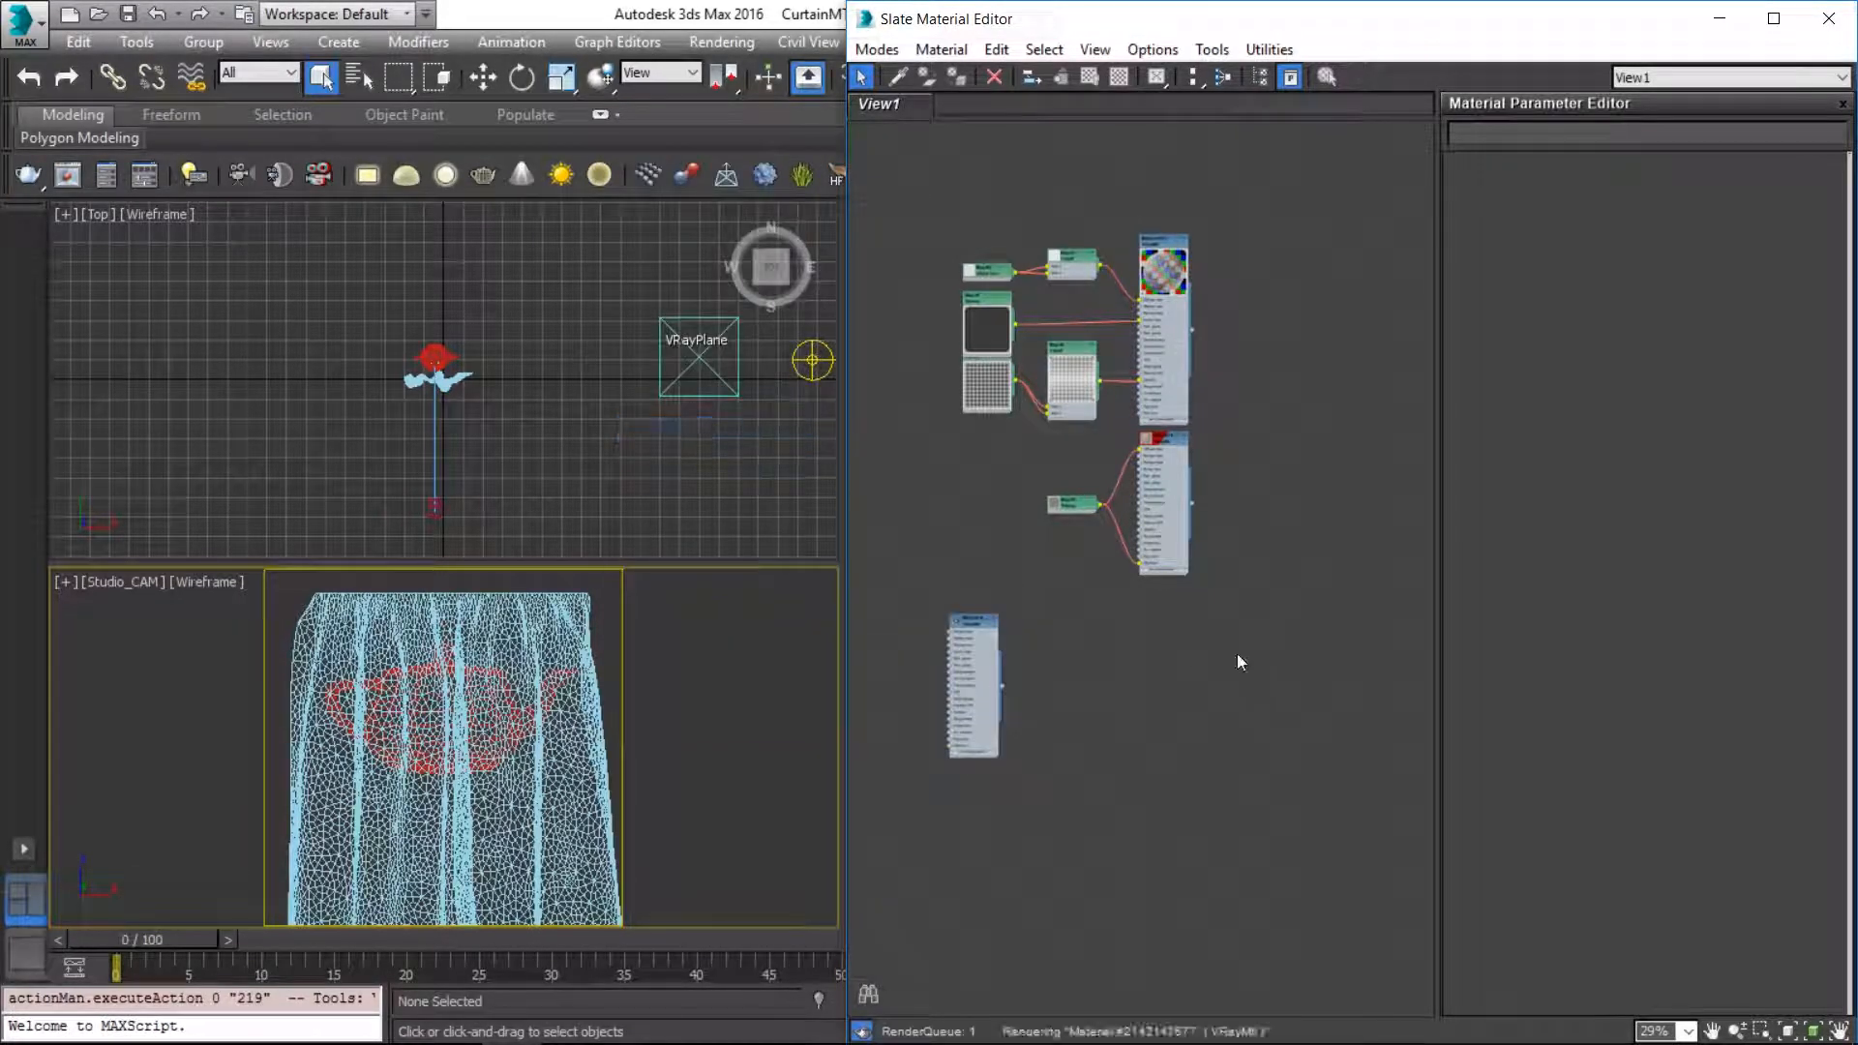
drag(983, 623, 1165, 633)
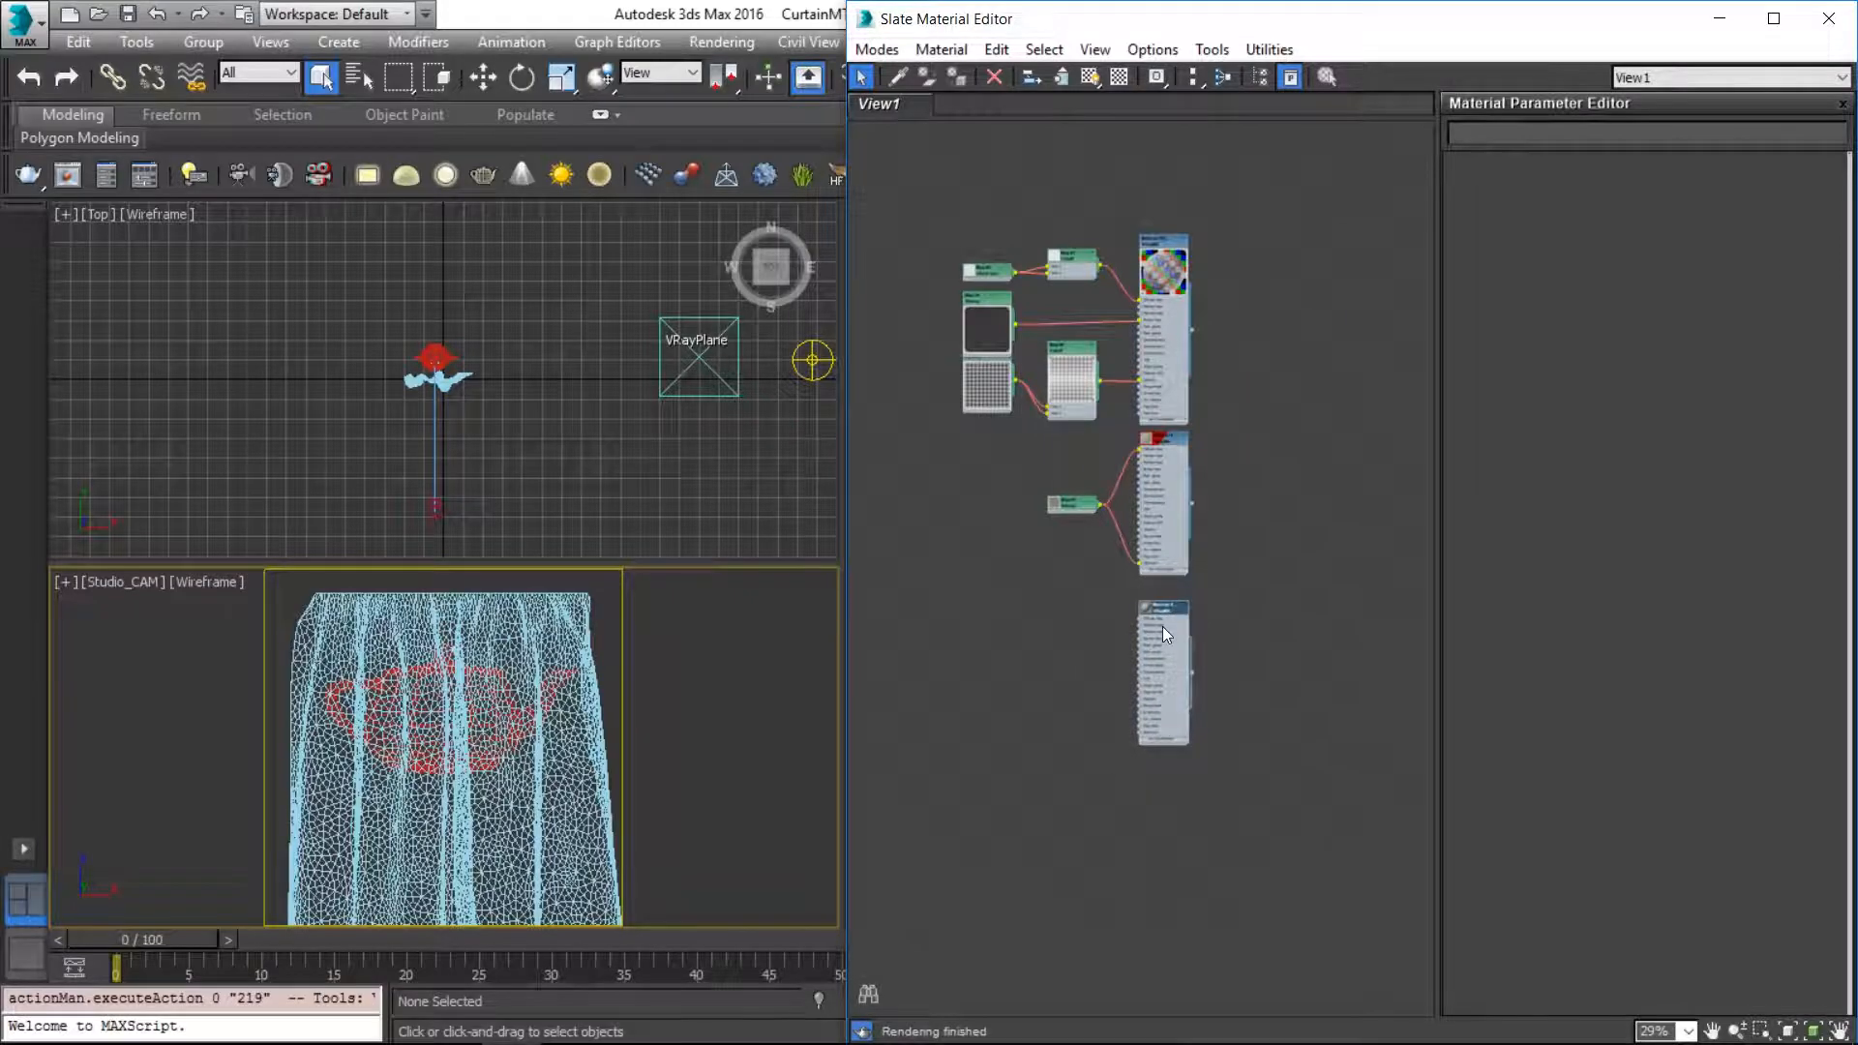
Step: Add a standard Falloff map and place its node beside the input slots of the new VRayMtl
scroll(1163, 625, up, 5)
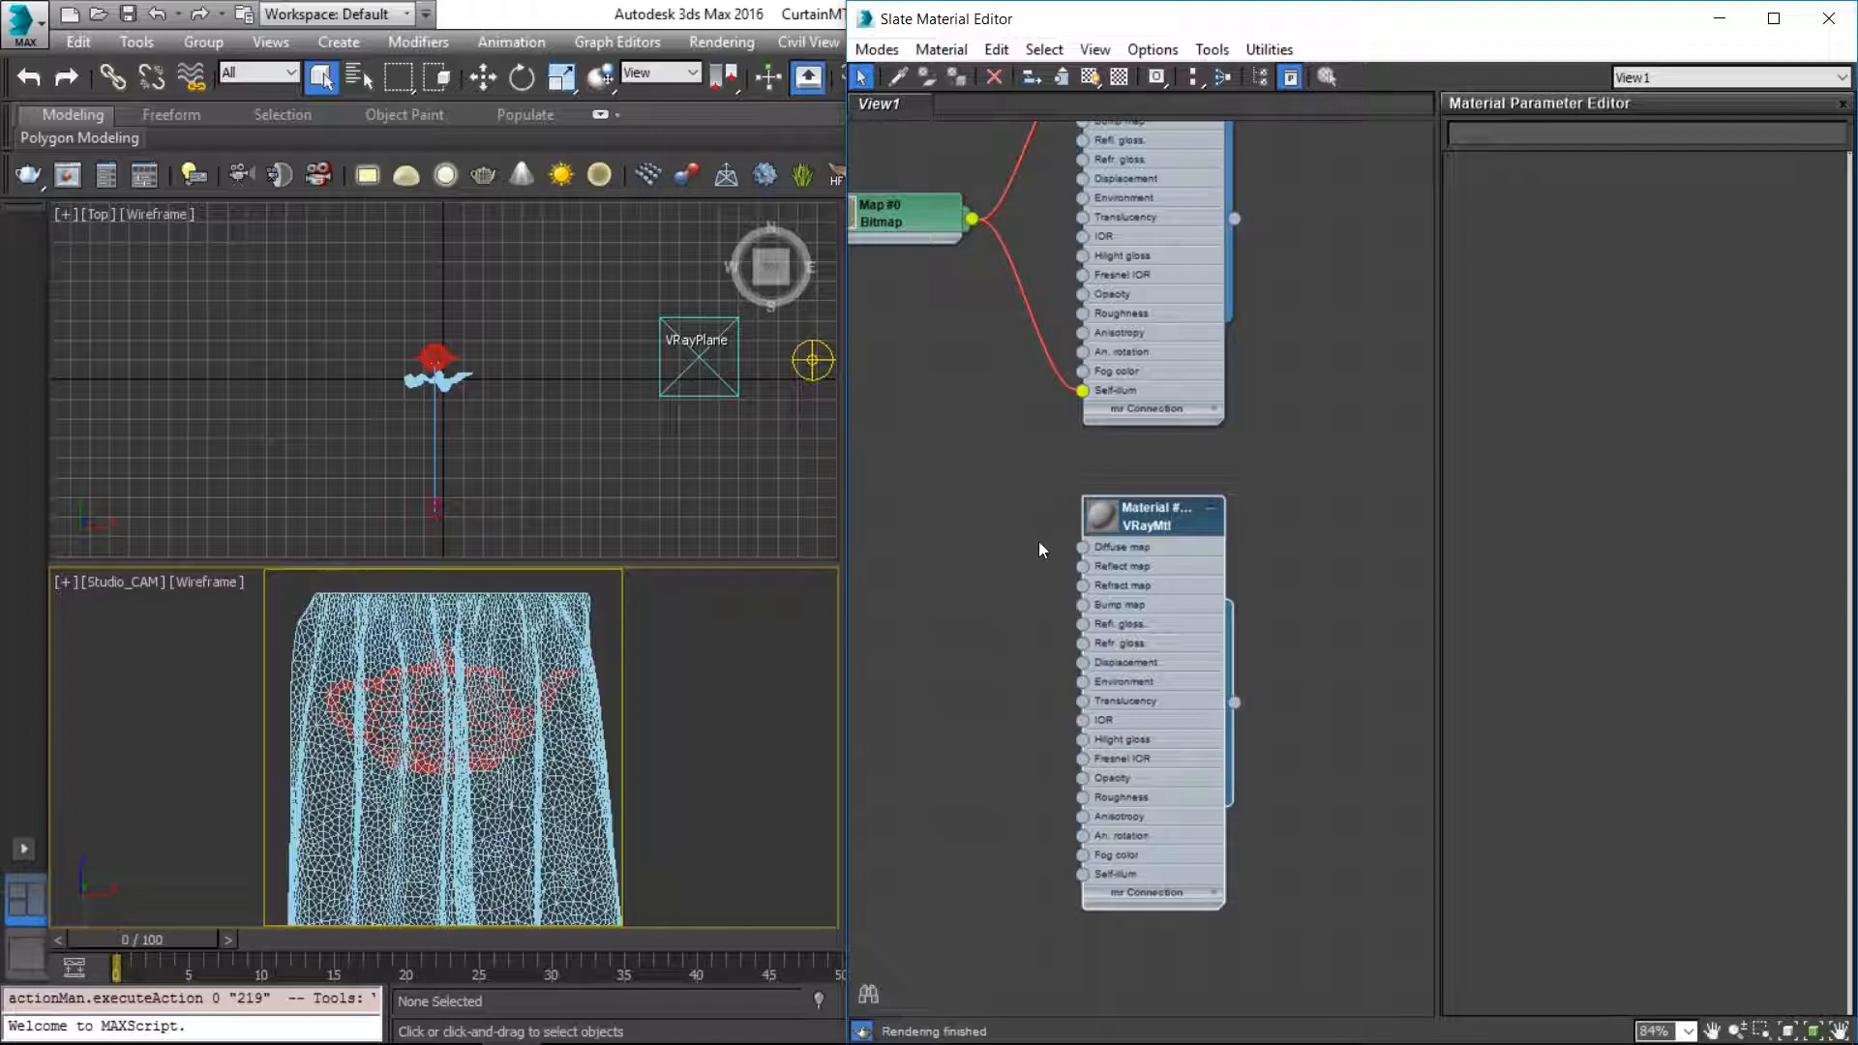
scroll(1031, 532, up, 3)
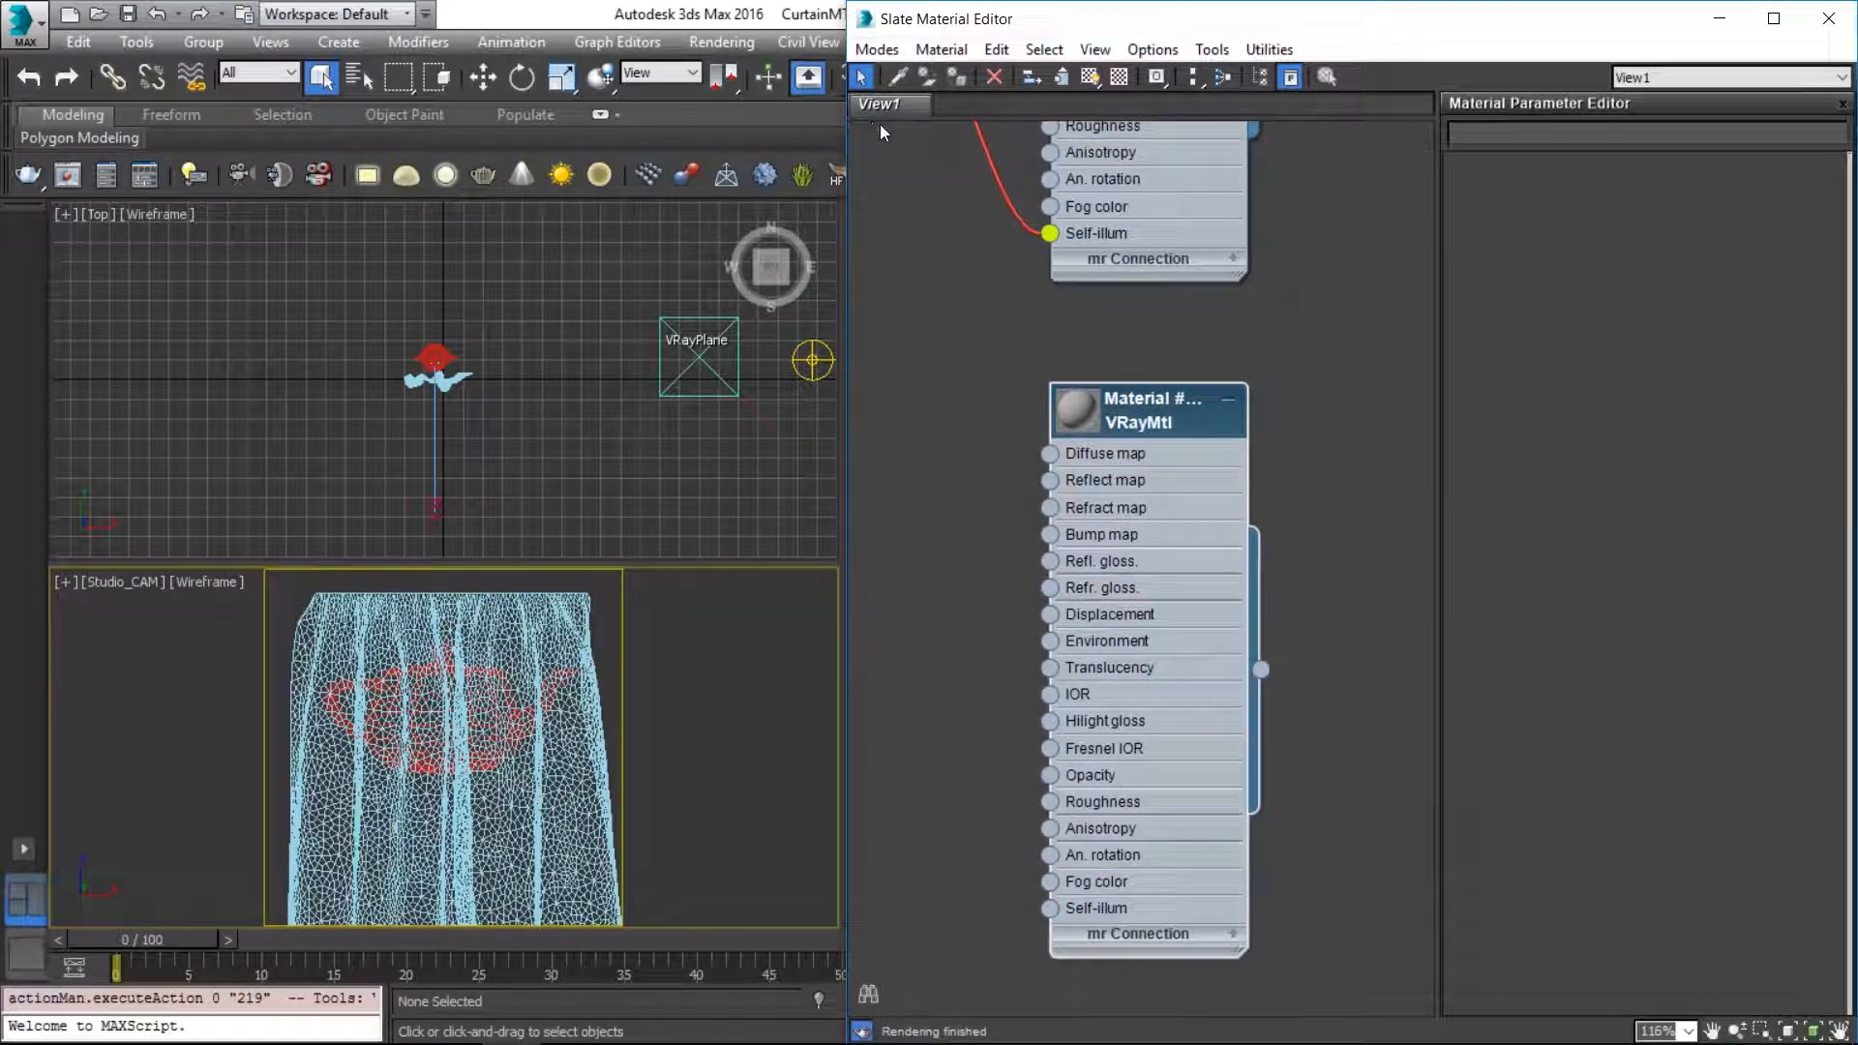
right_click(945, 506)
mouse_move(1007, 560)
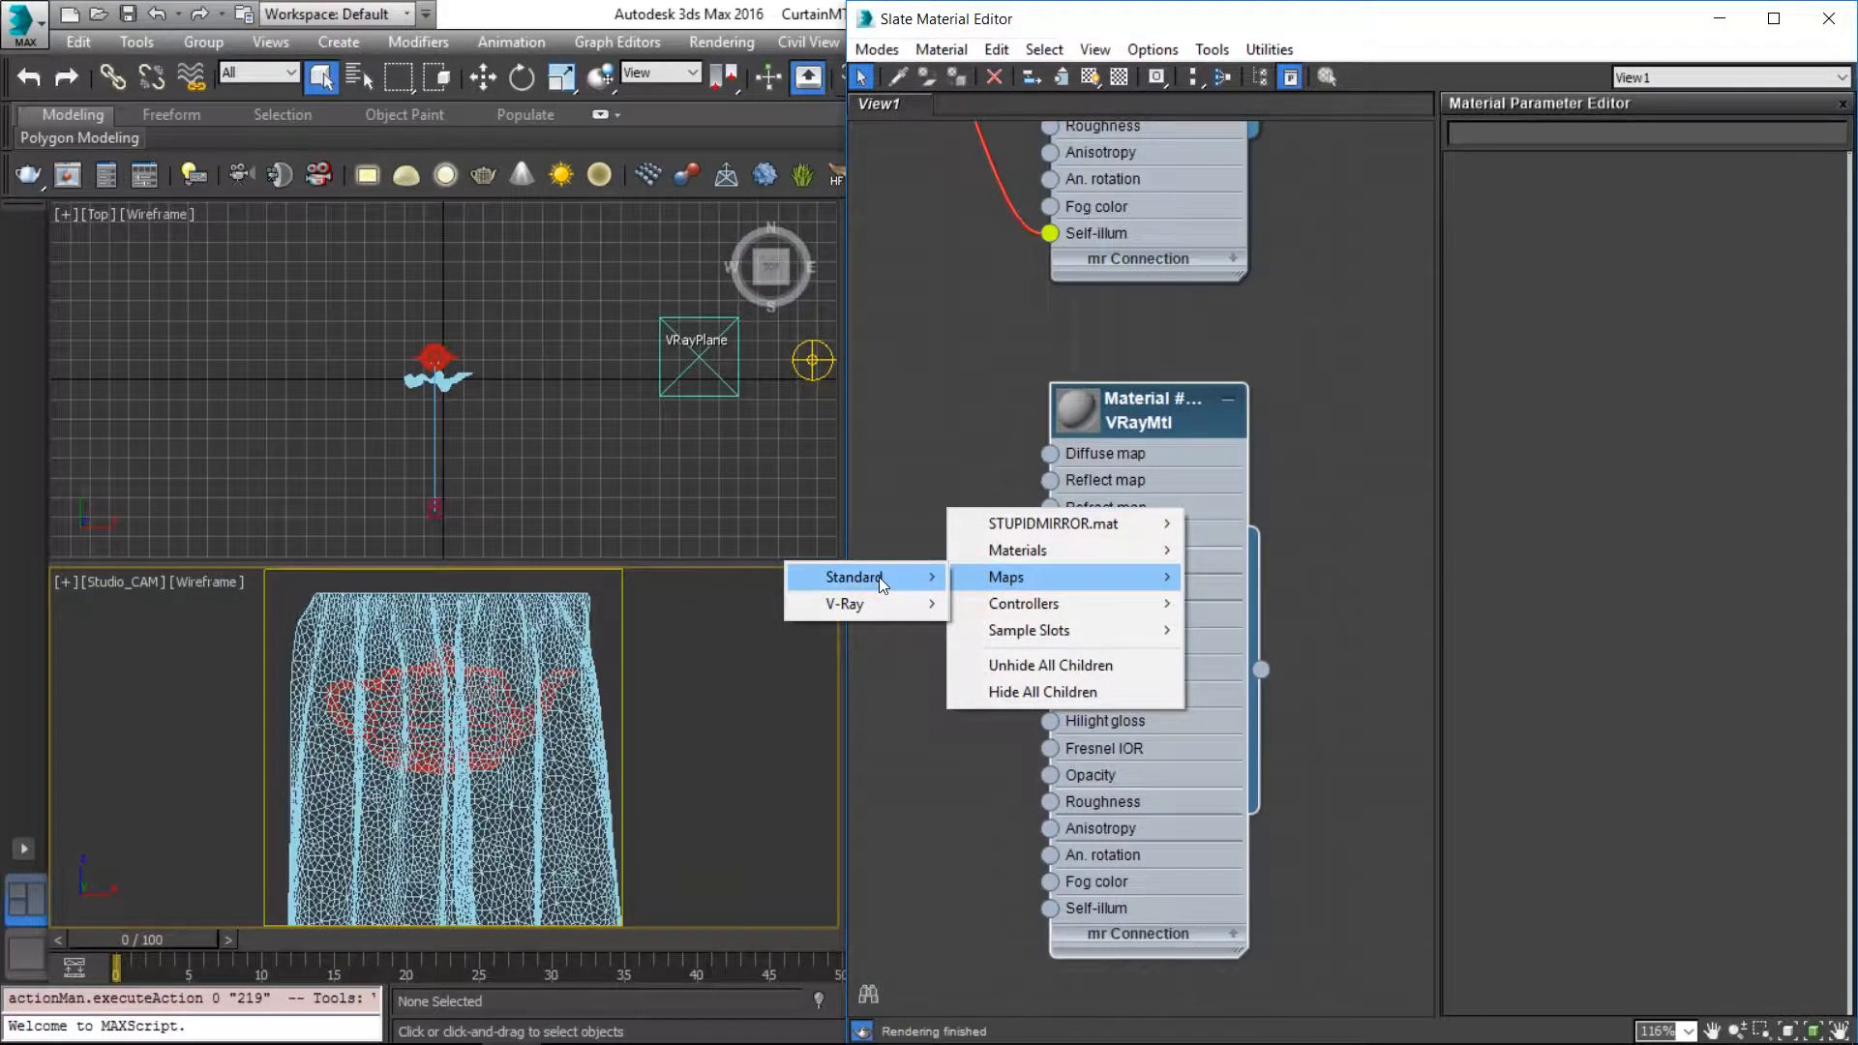
mouse_move(878, 577)
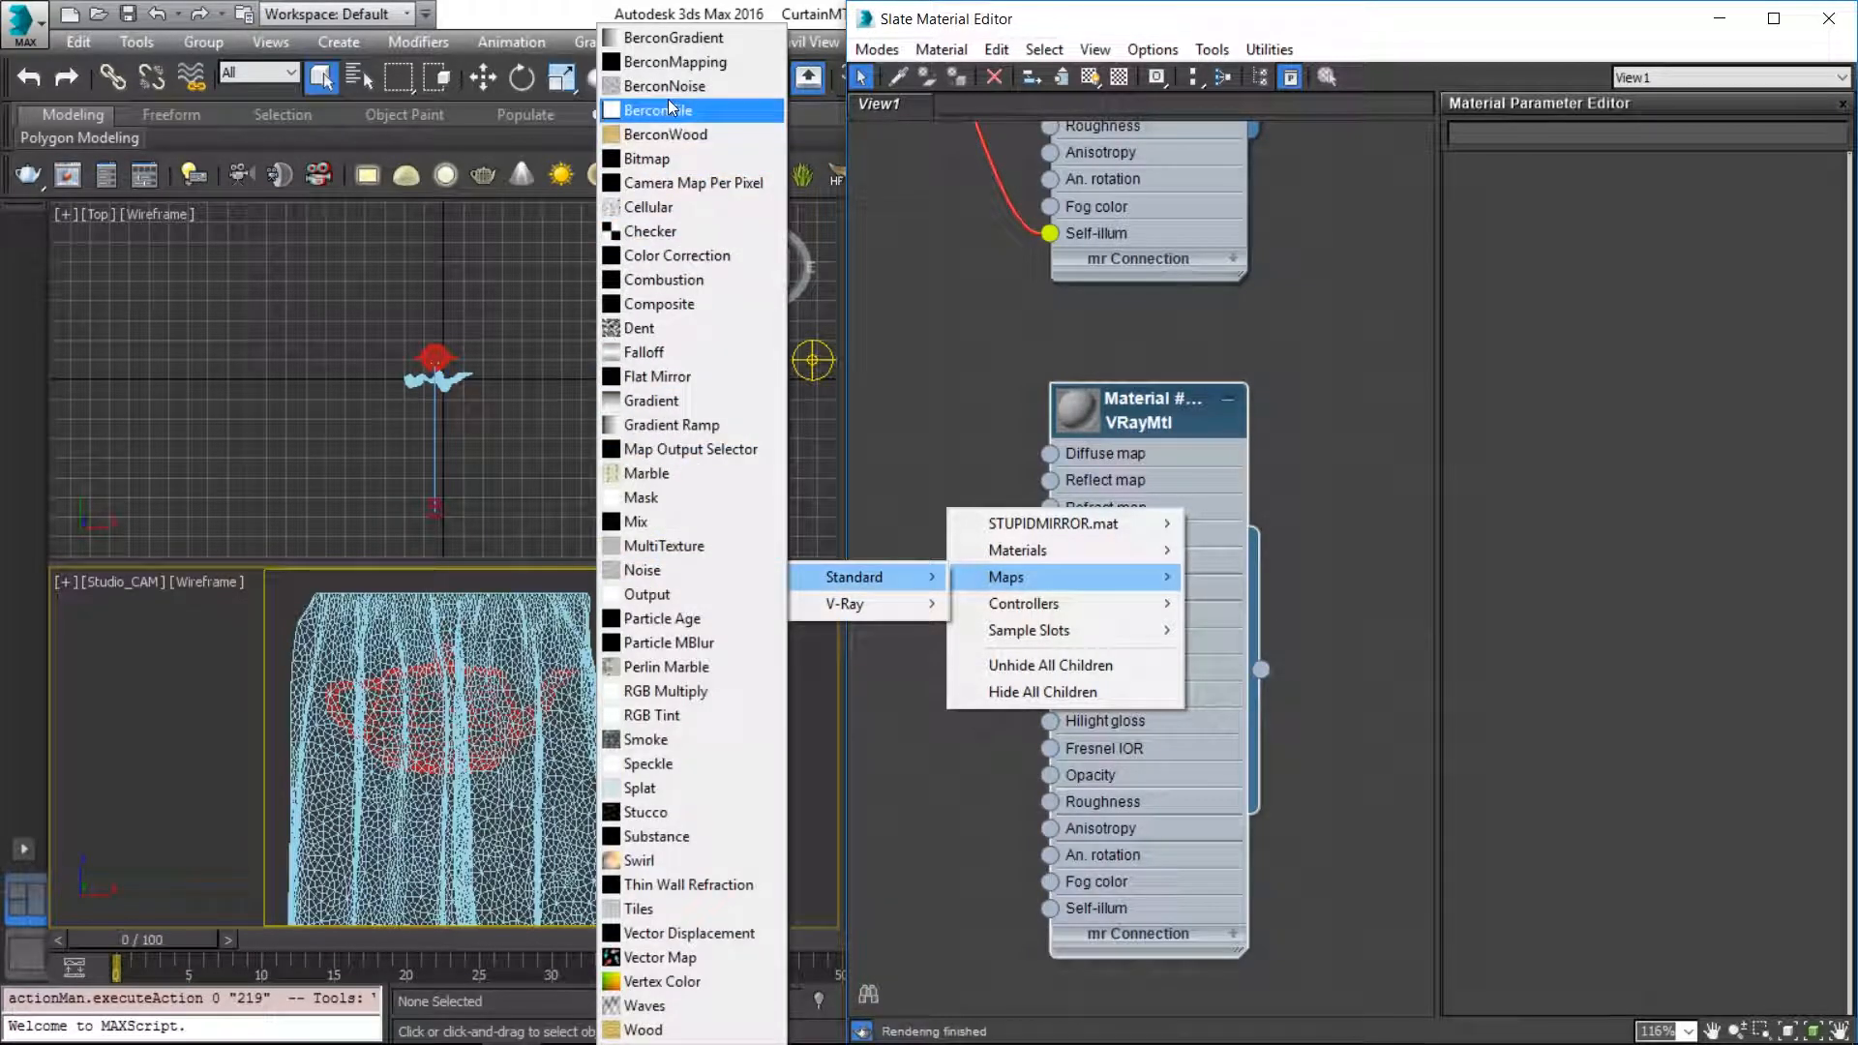
click(644, 352)
middle_drag(956, 408, 1165, 339)
drag(1169, 446, 1028, 556)
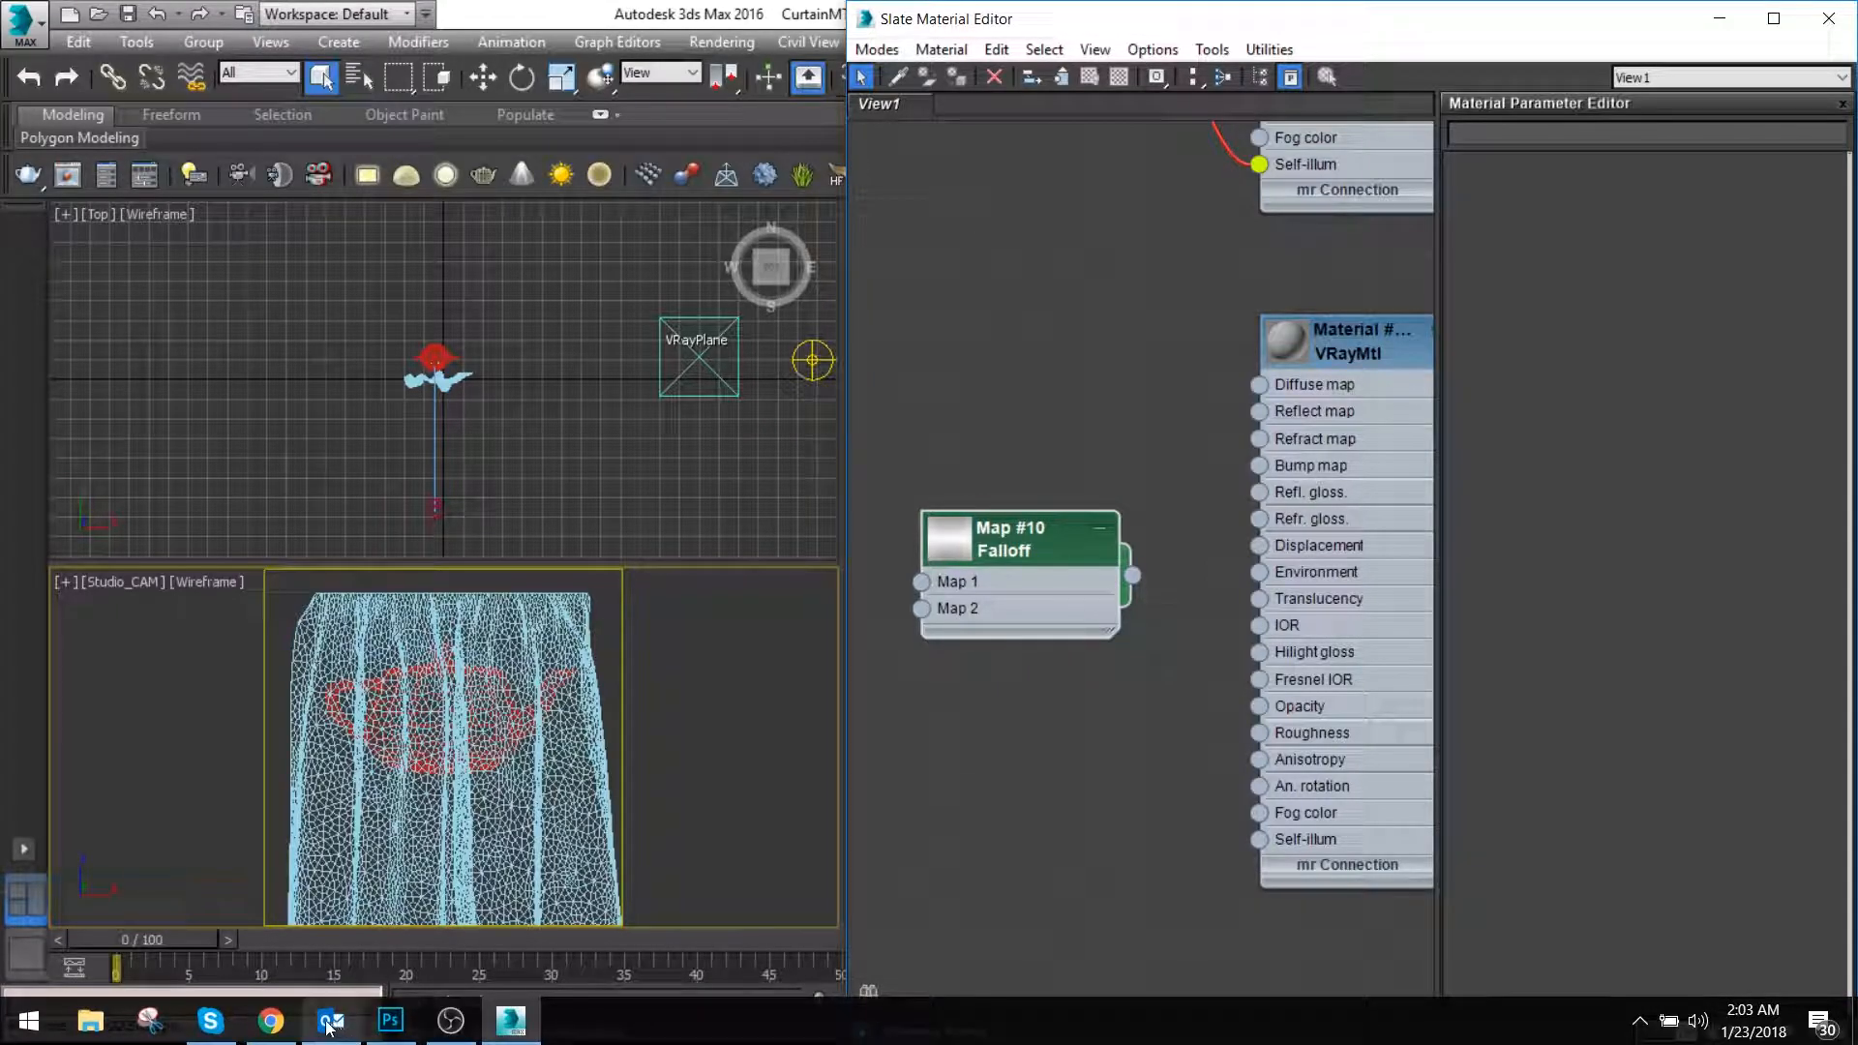
Step: Switch to Chrome and examine the weave and transparency of the sheer fabric in the reference photo SAM_3263_original.JPG
click(292, 995)
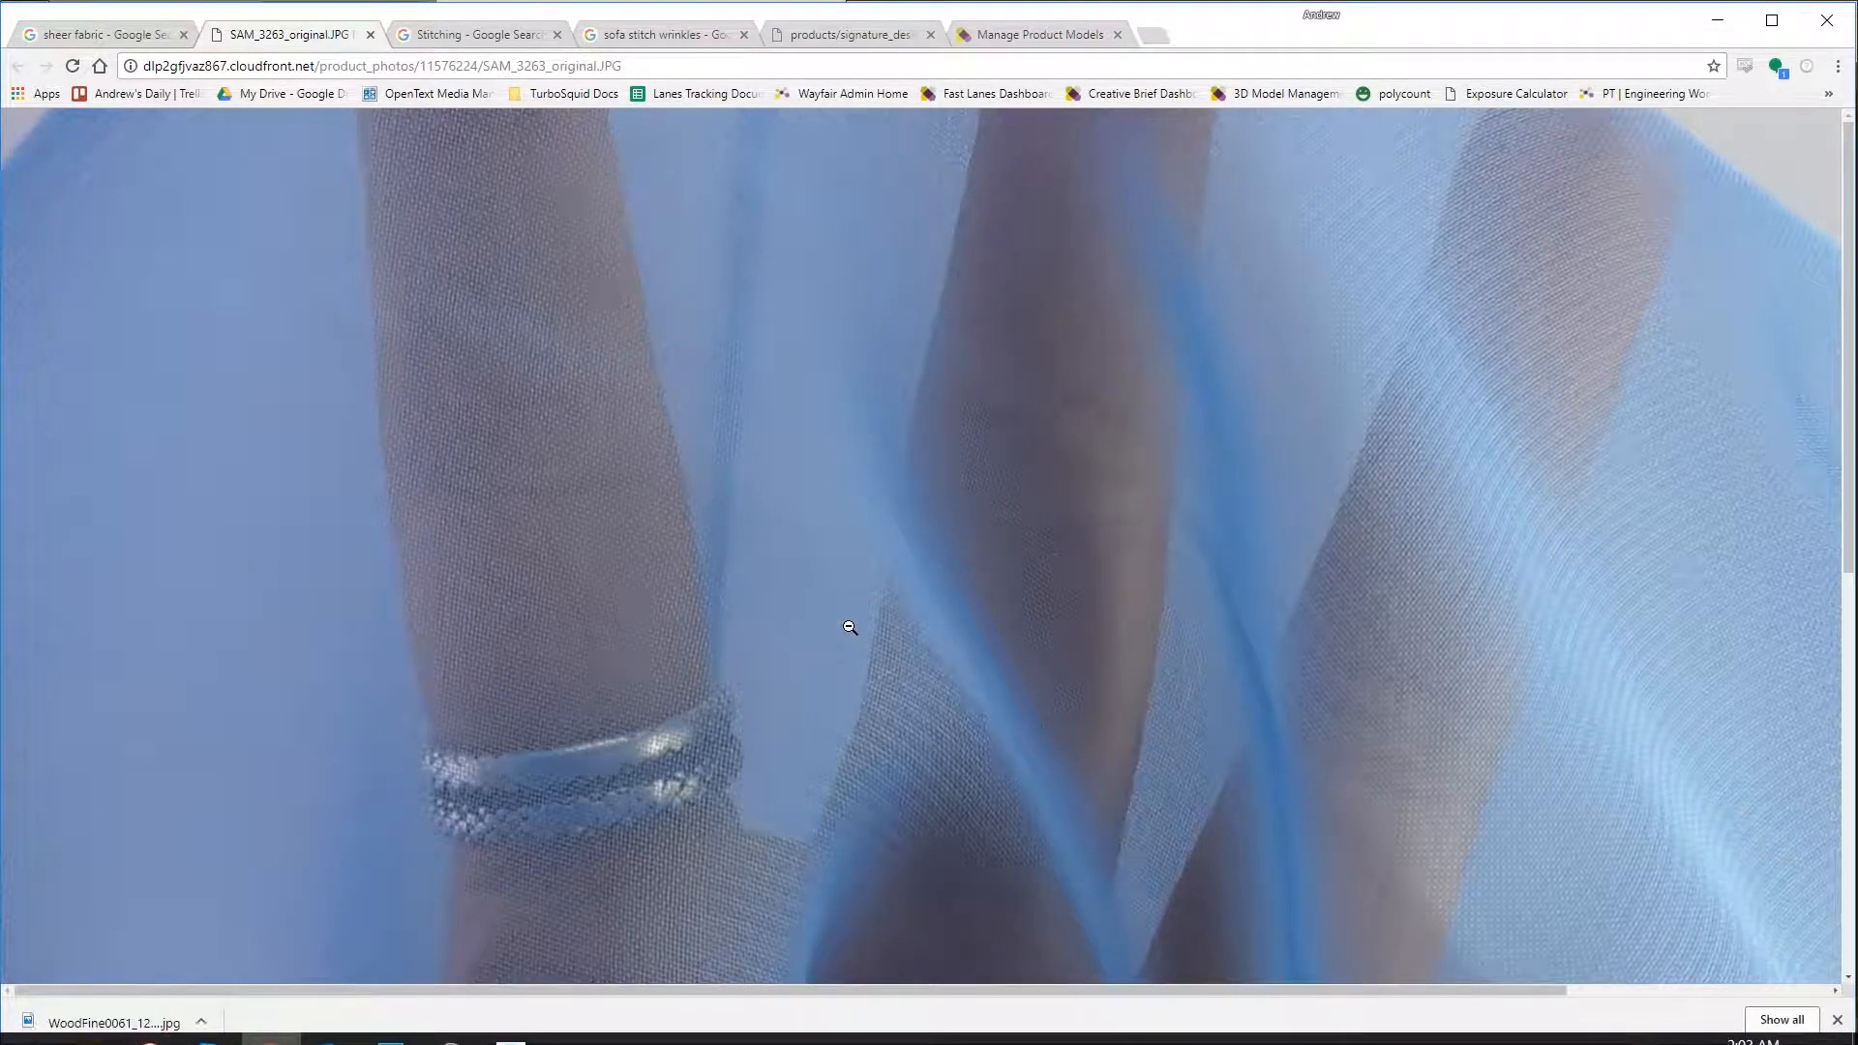
scroll(979, 580, down, 4)
scroll(944, 426, up, 2)
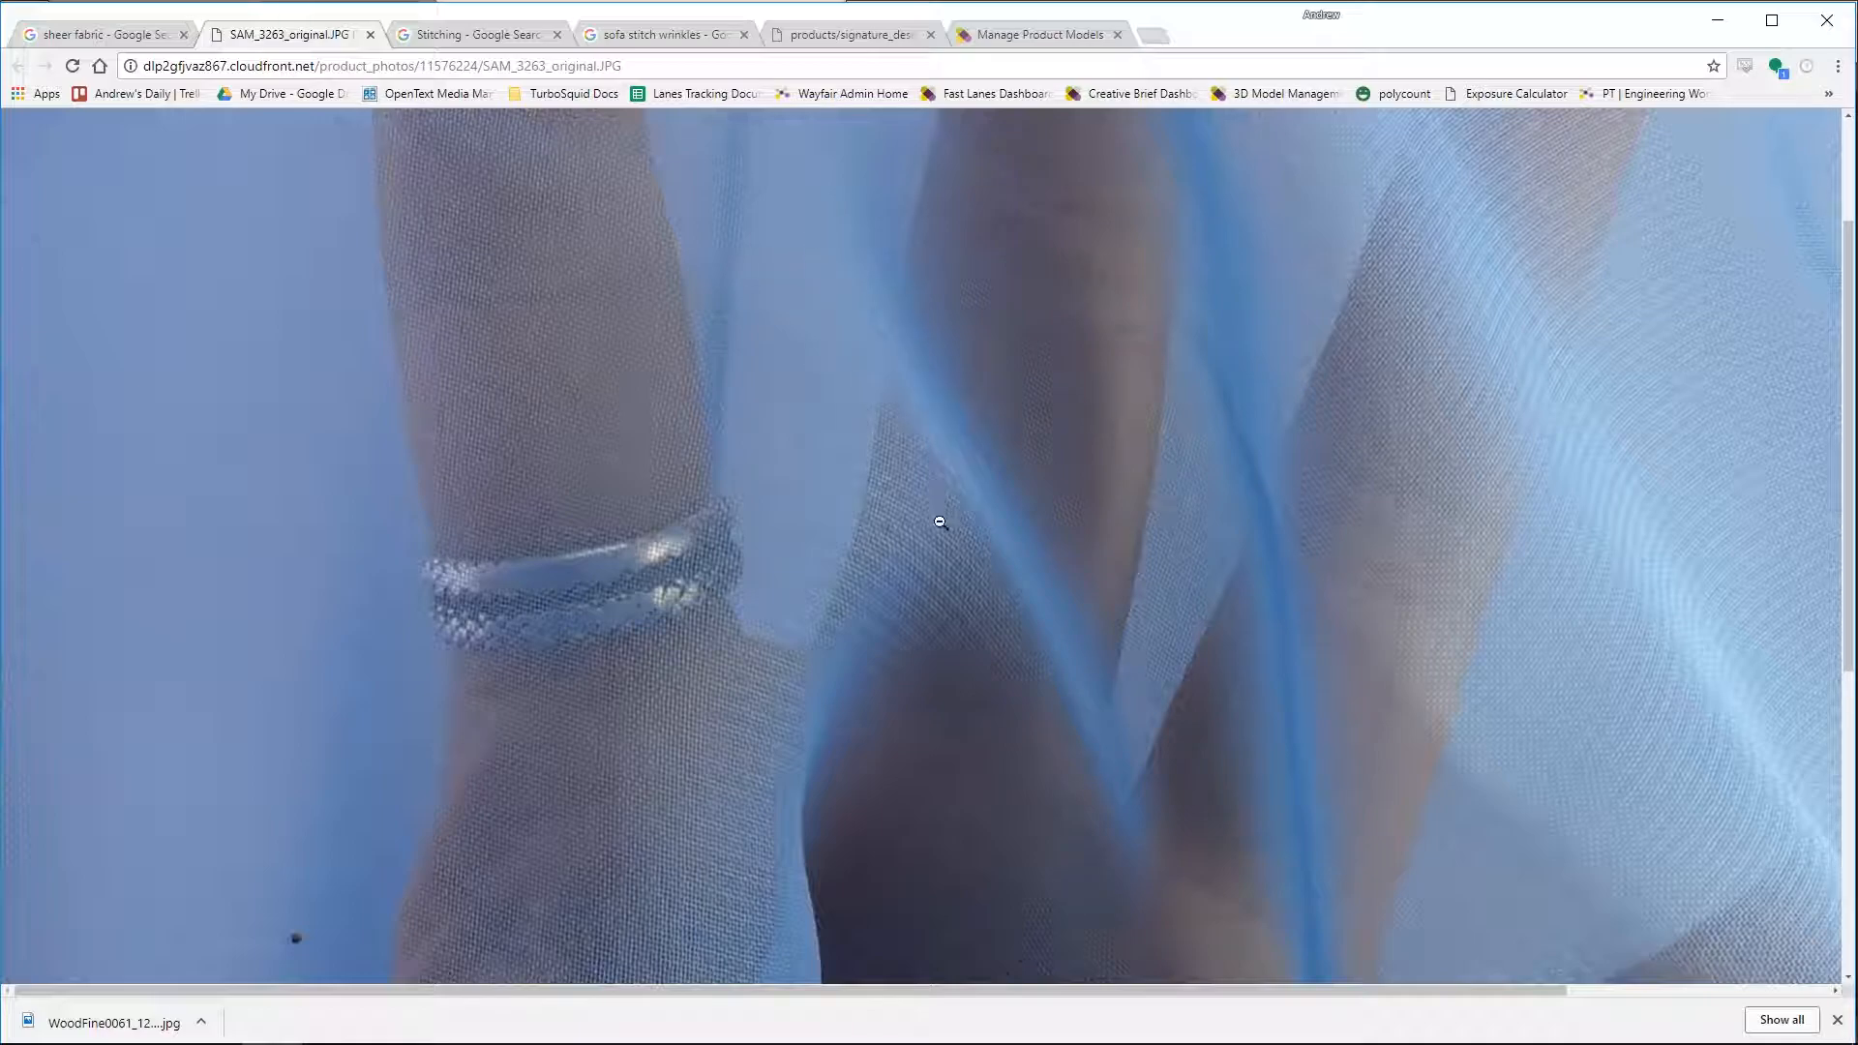
scroll(940, 521, down, 4)
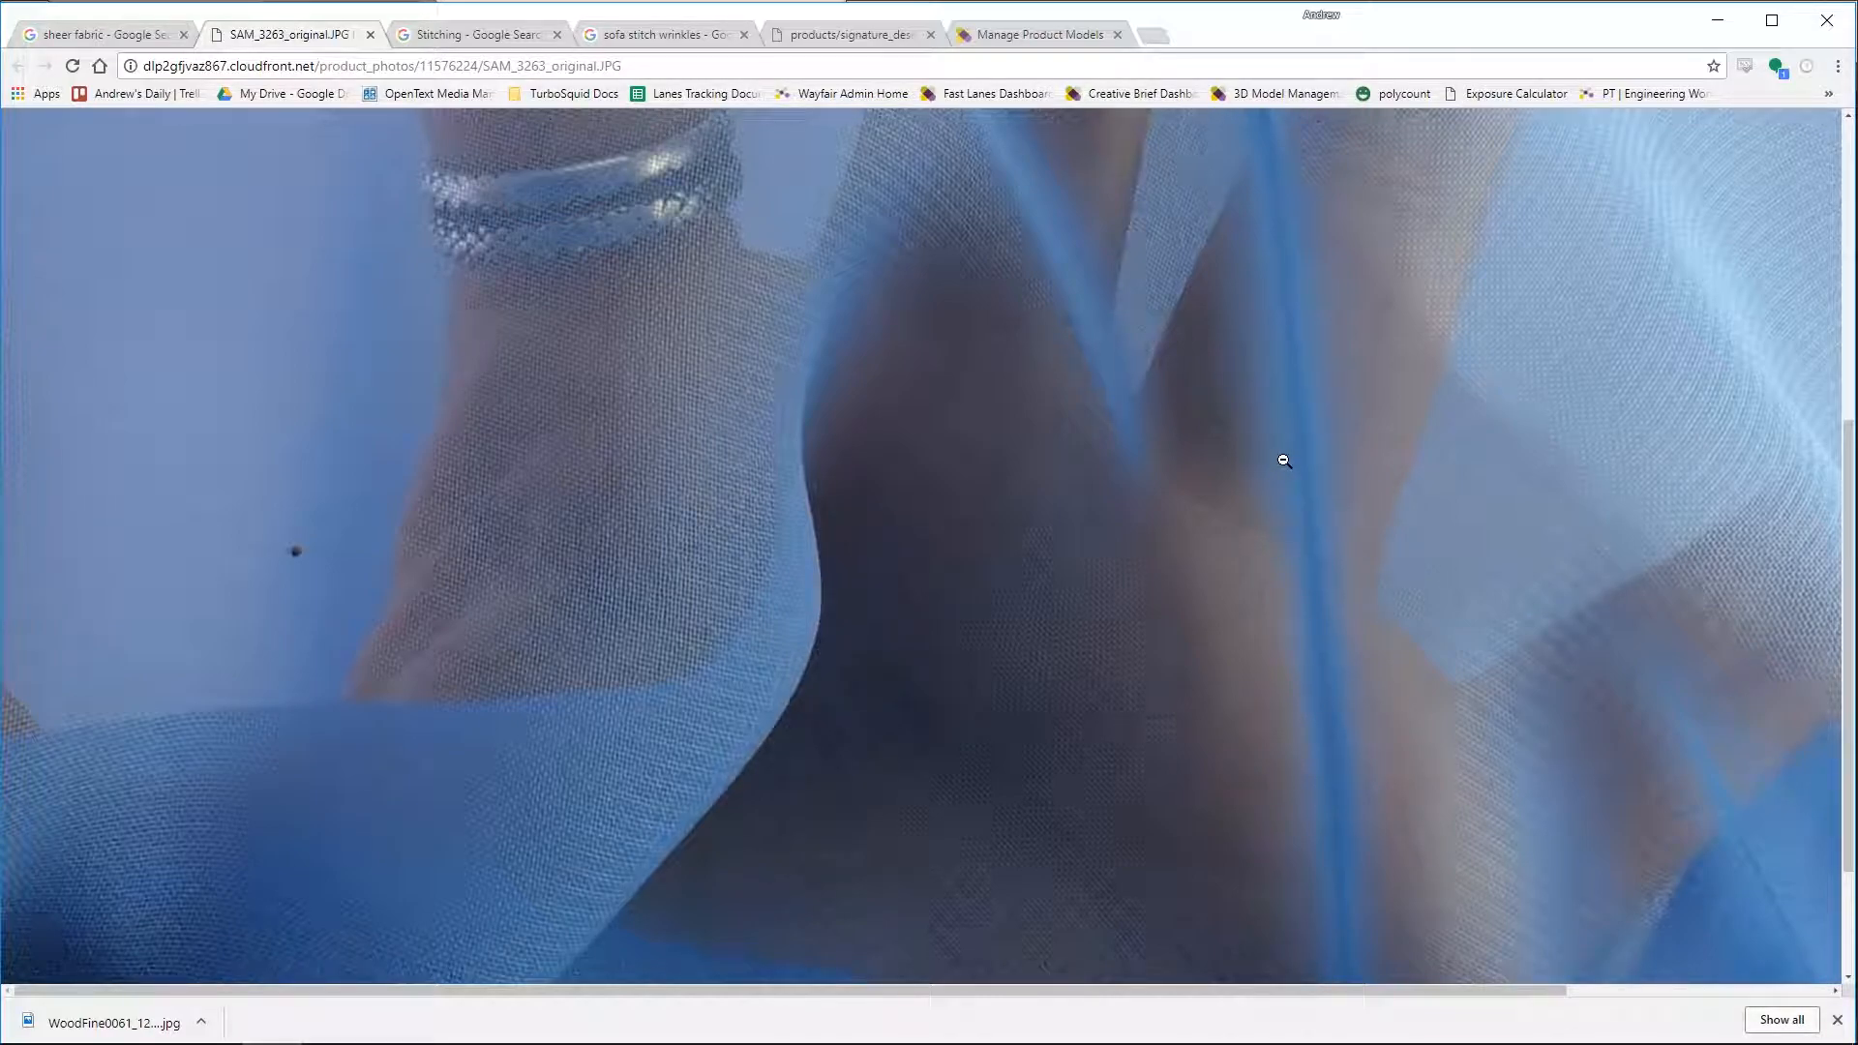
Step: Return to 3ds Max and open the V-Ray frame buffer, hide its history and color correction panels, and shrink it above the camera view
key(alt+Tab)
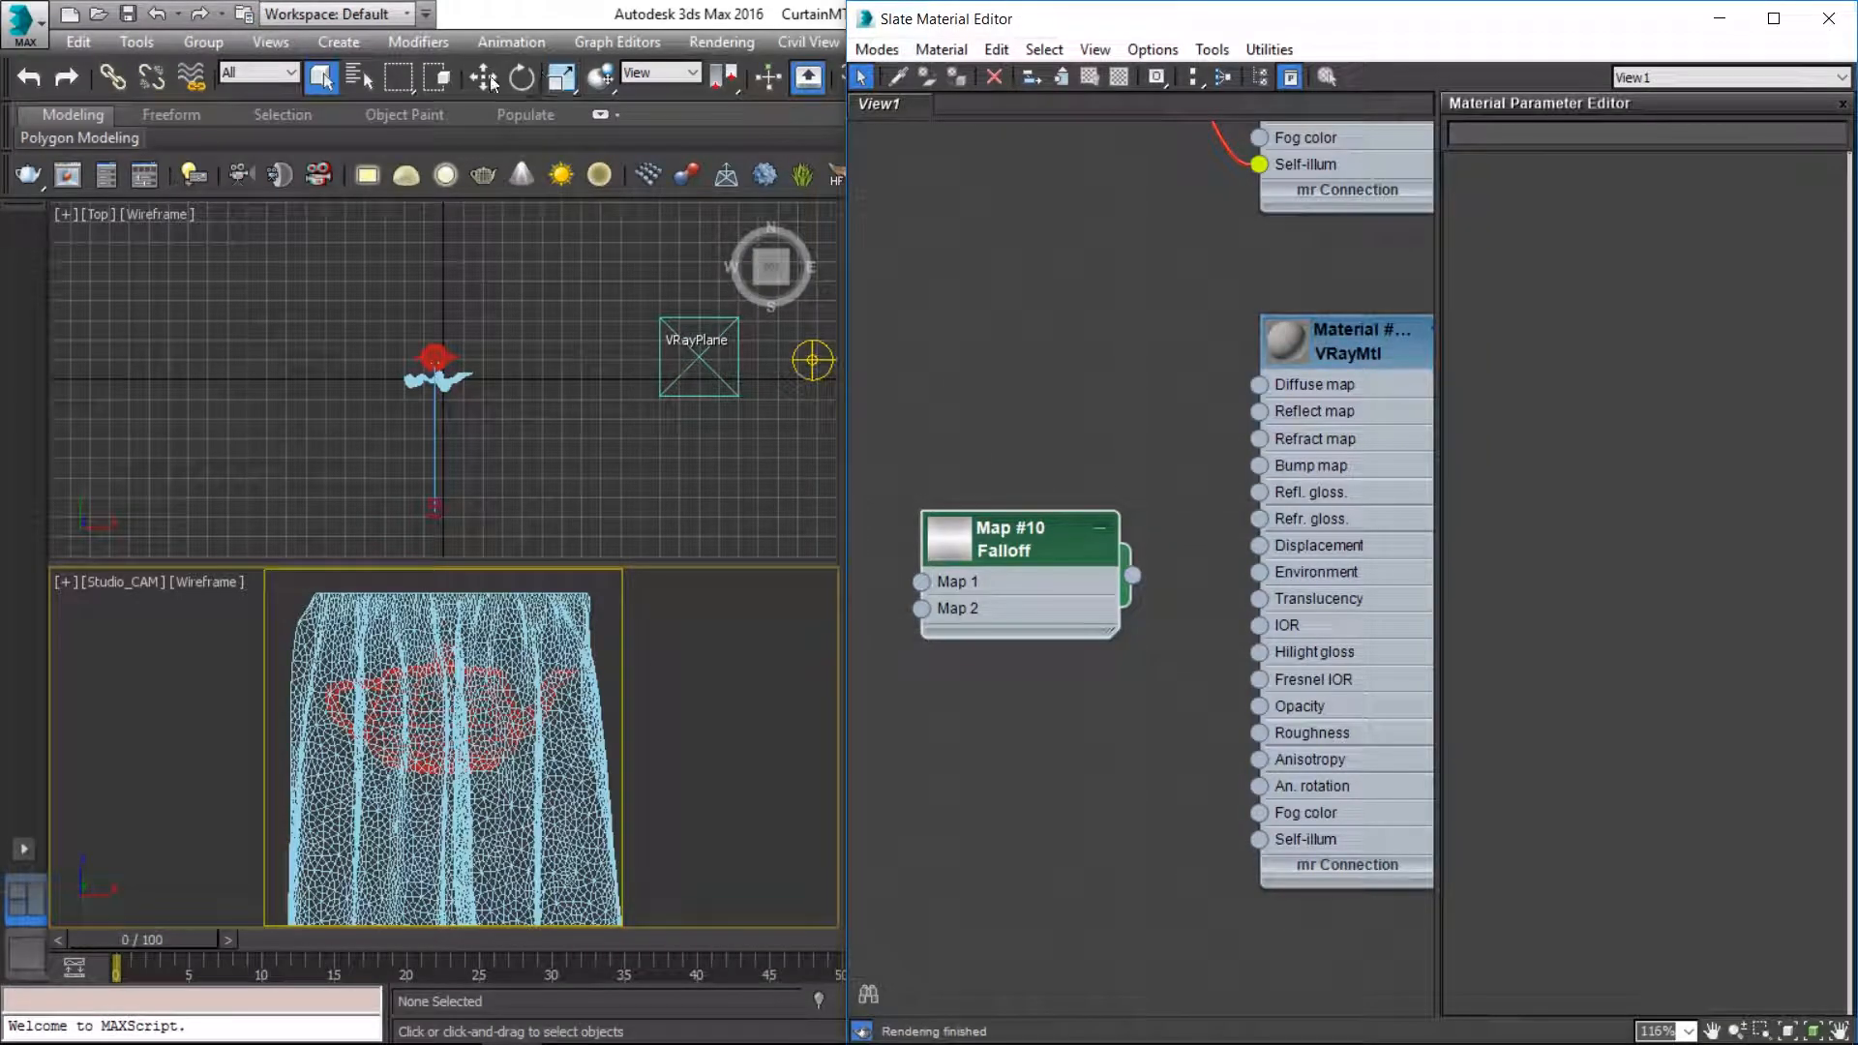
click(79, 138)
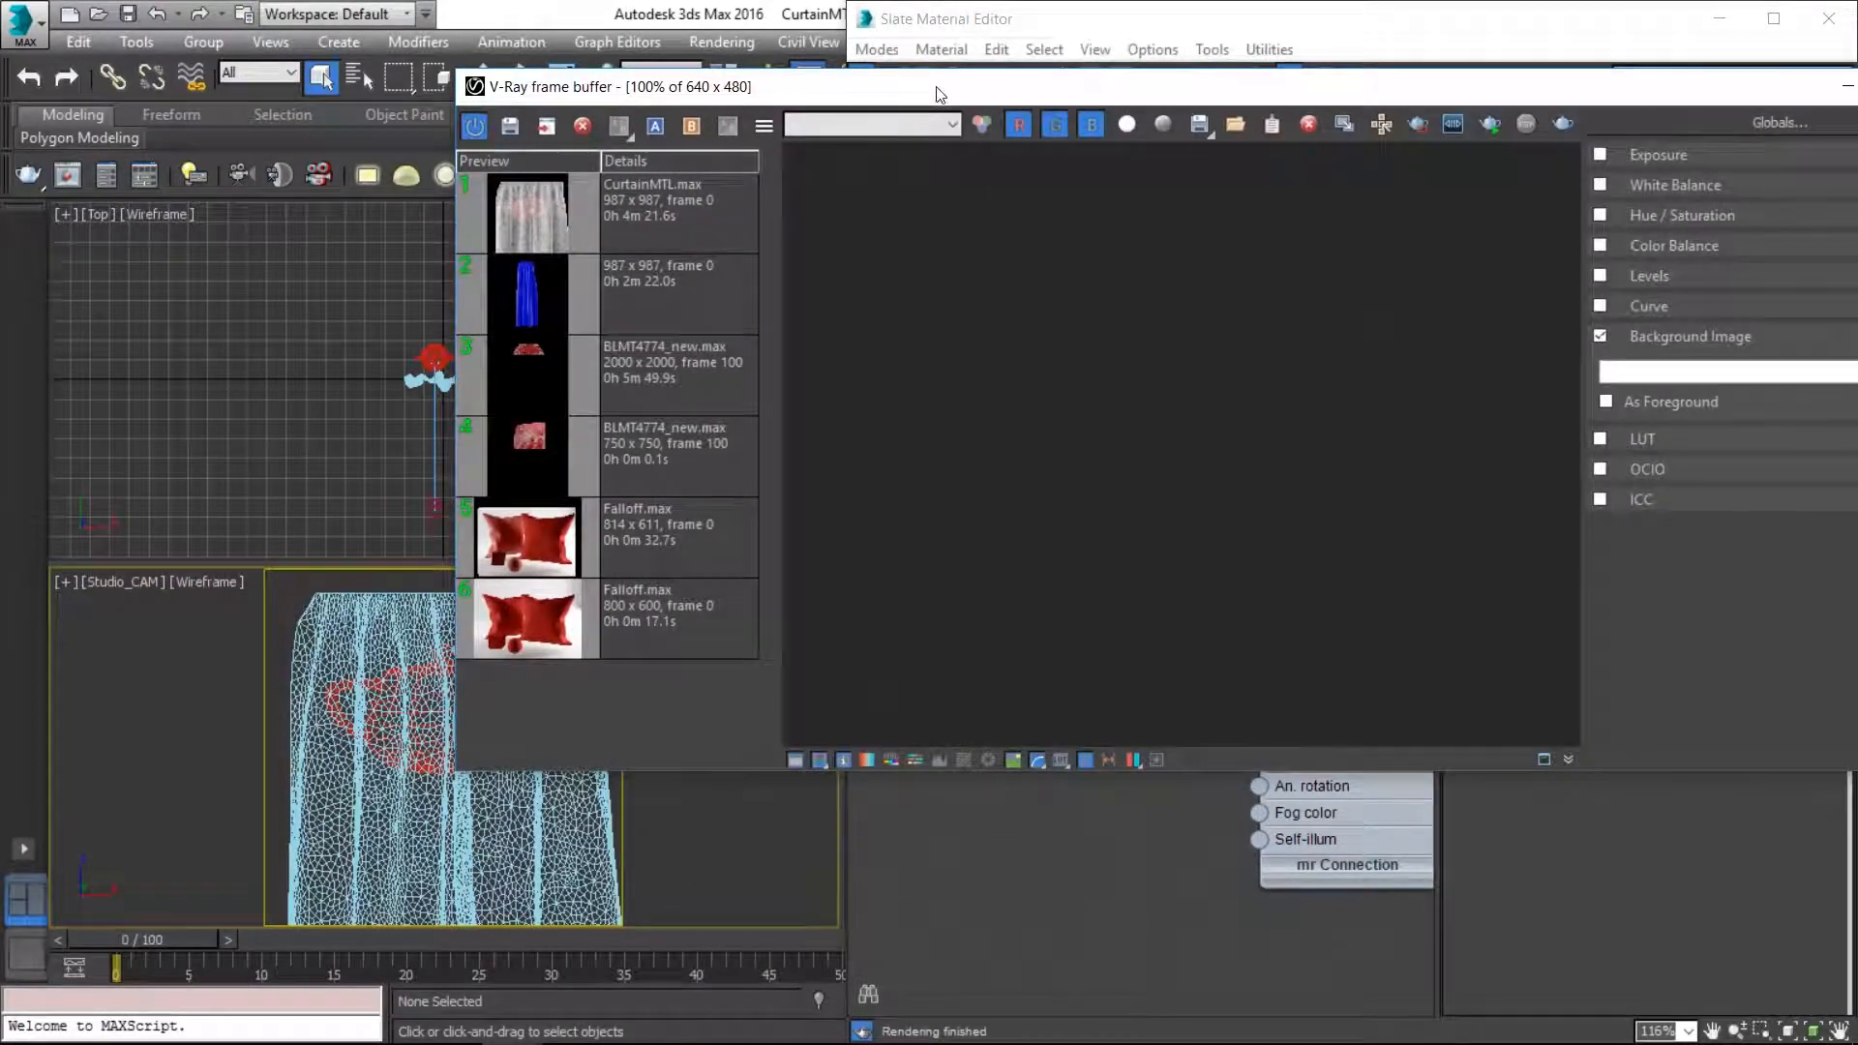
drag(938, 91, 523, 141)
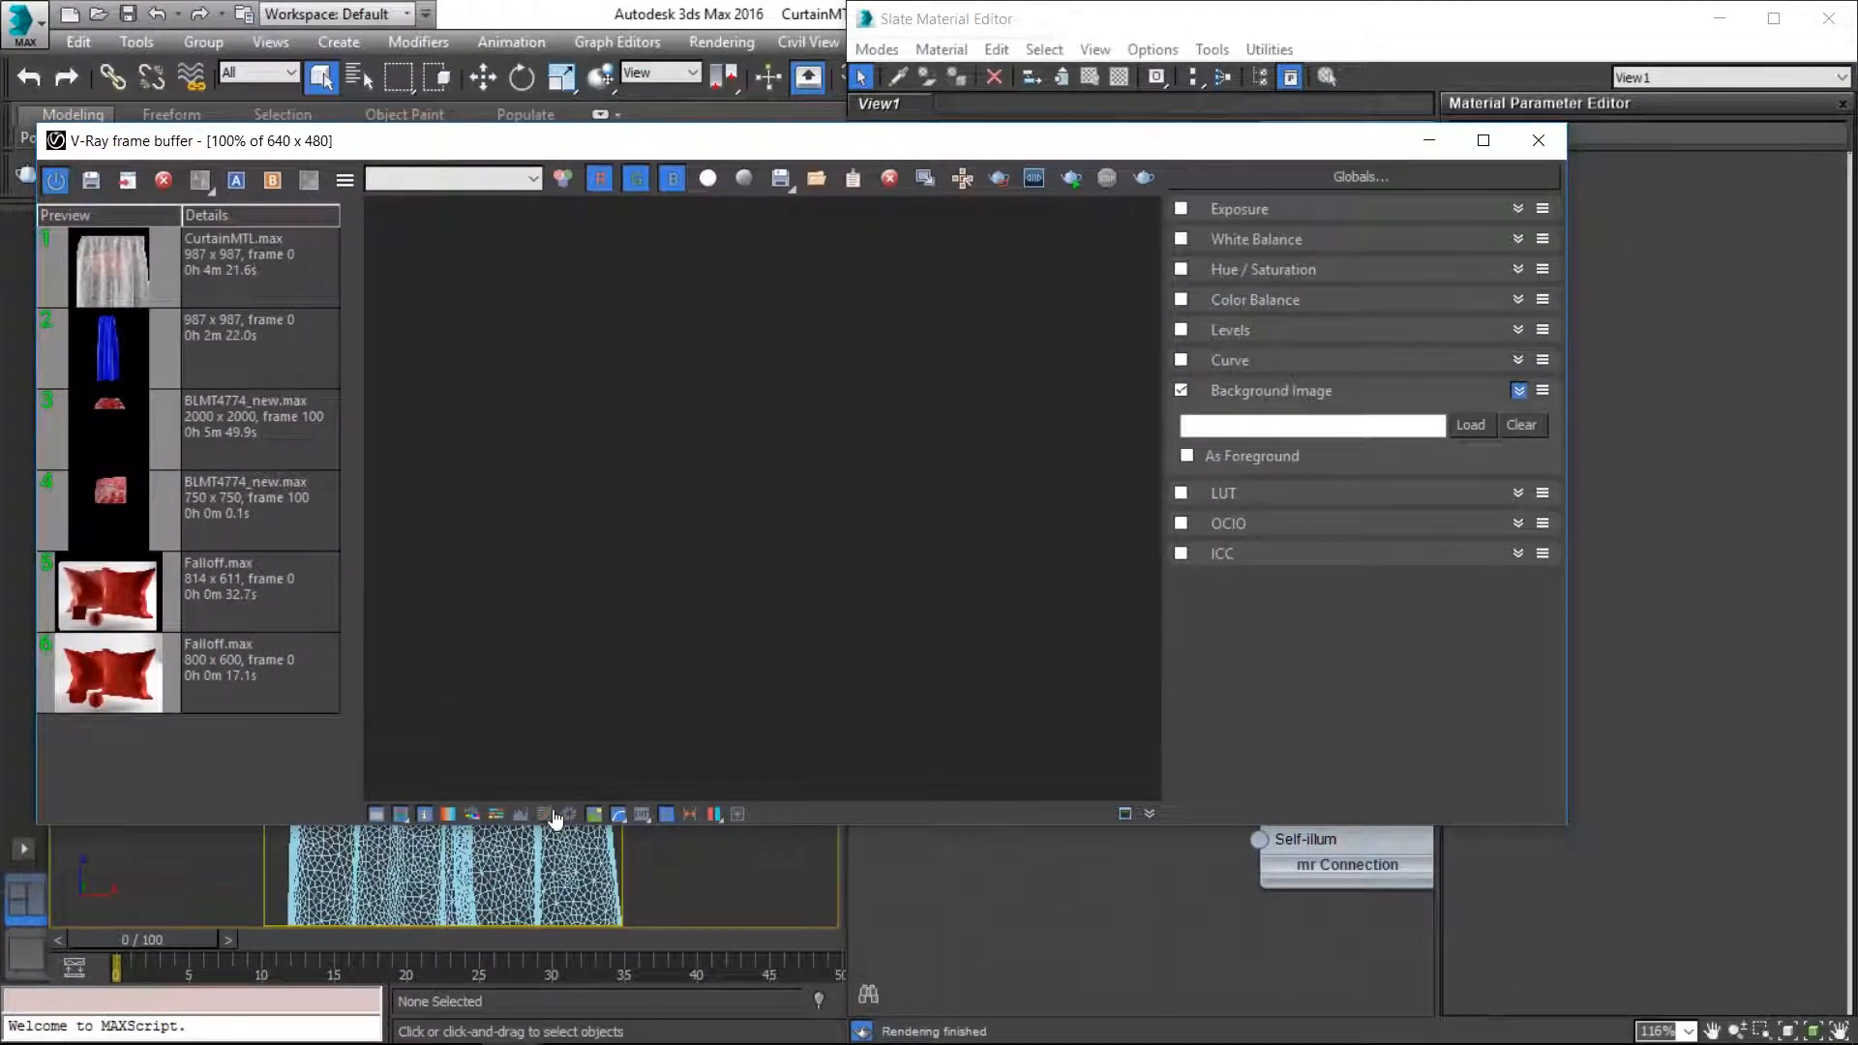
click(666, 814)
click(377, 814)
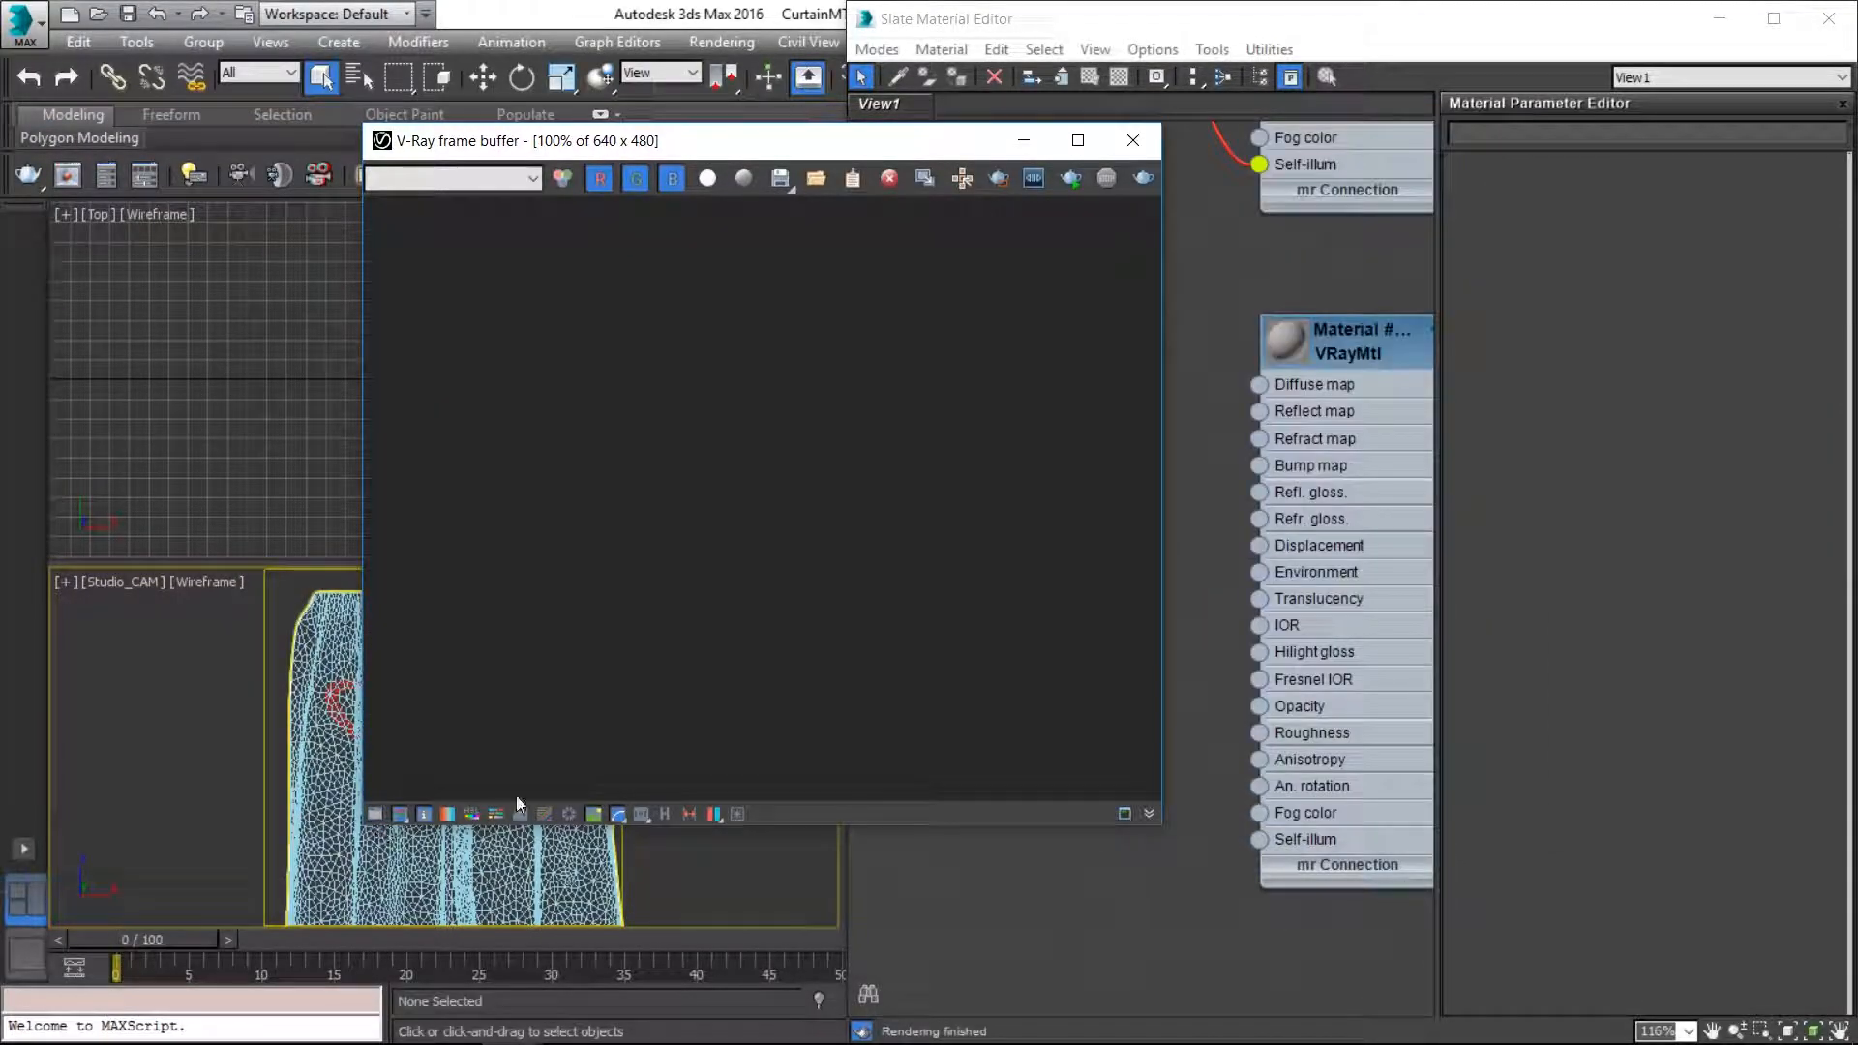
drag(1160, 825, 1013, 820)
drag(717, 141, 455, 40)
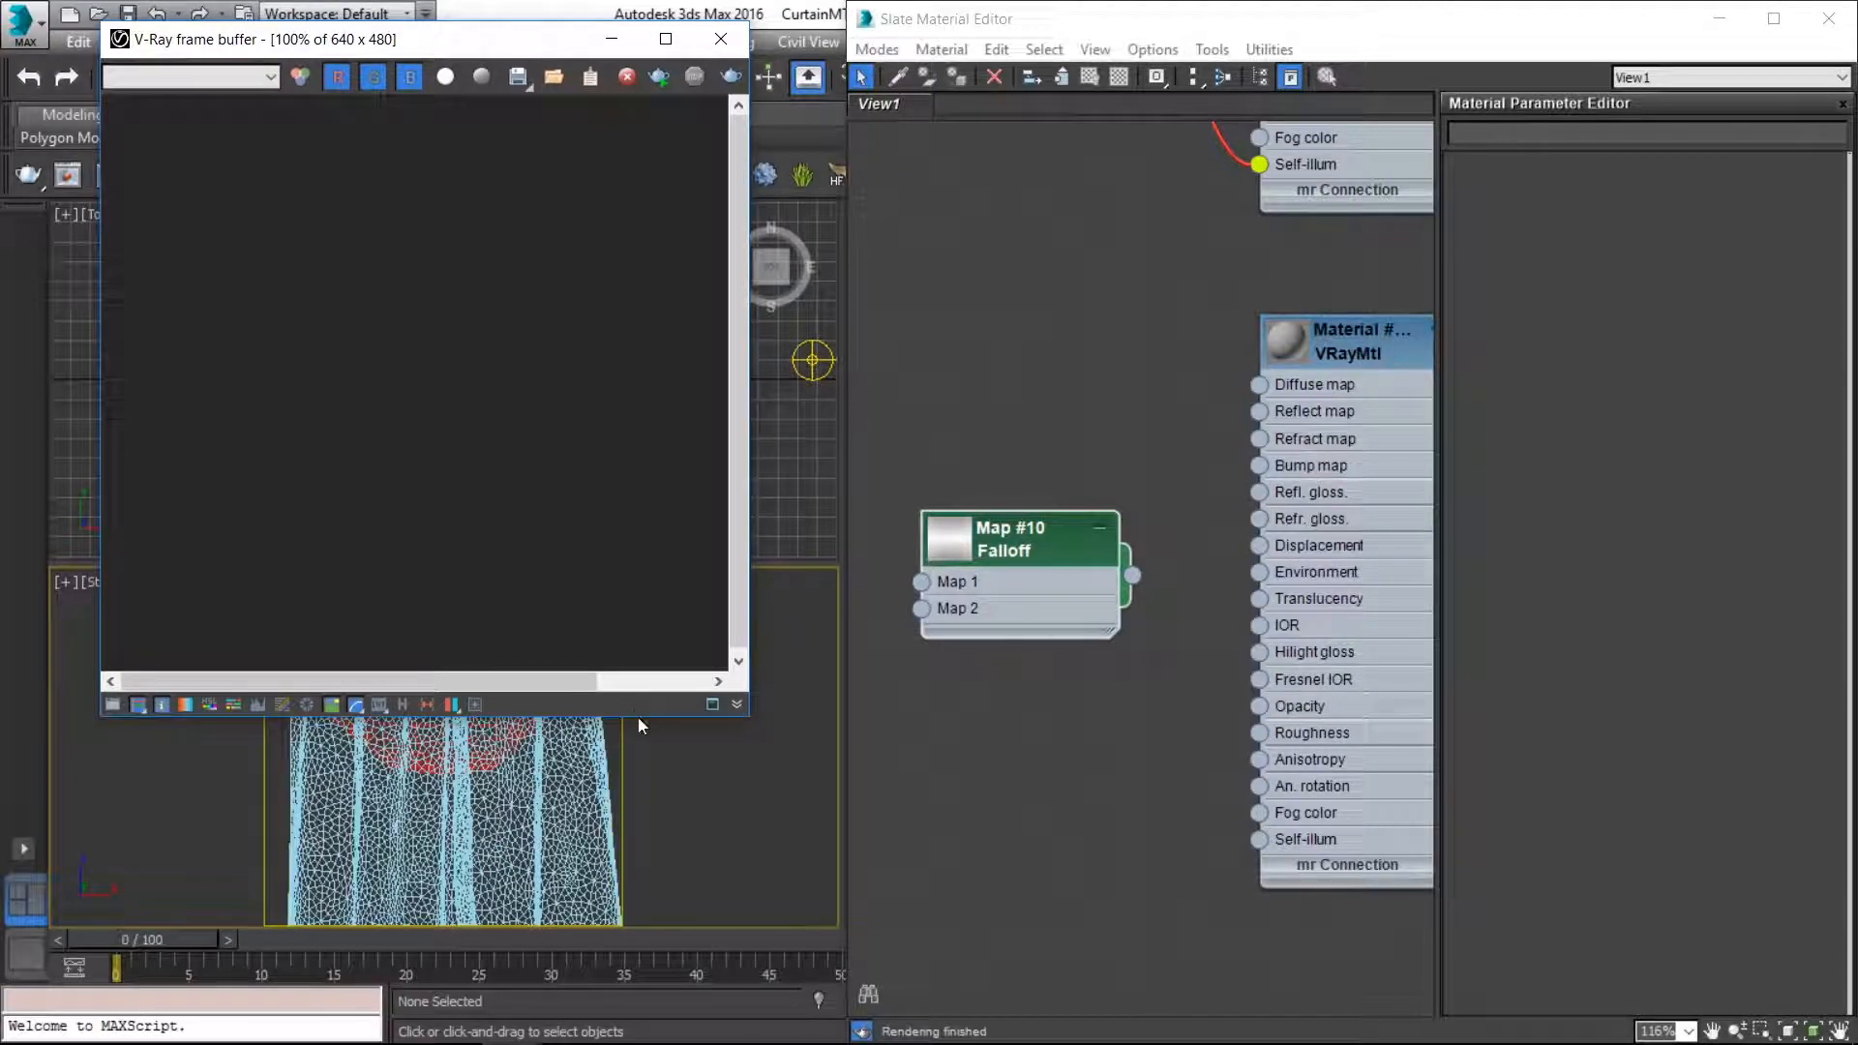
drag(580, 717, 484, 540)
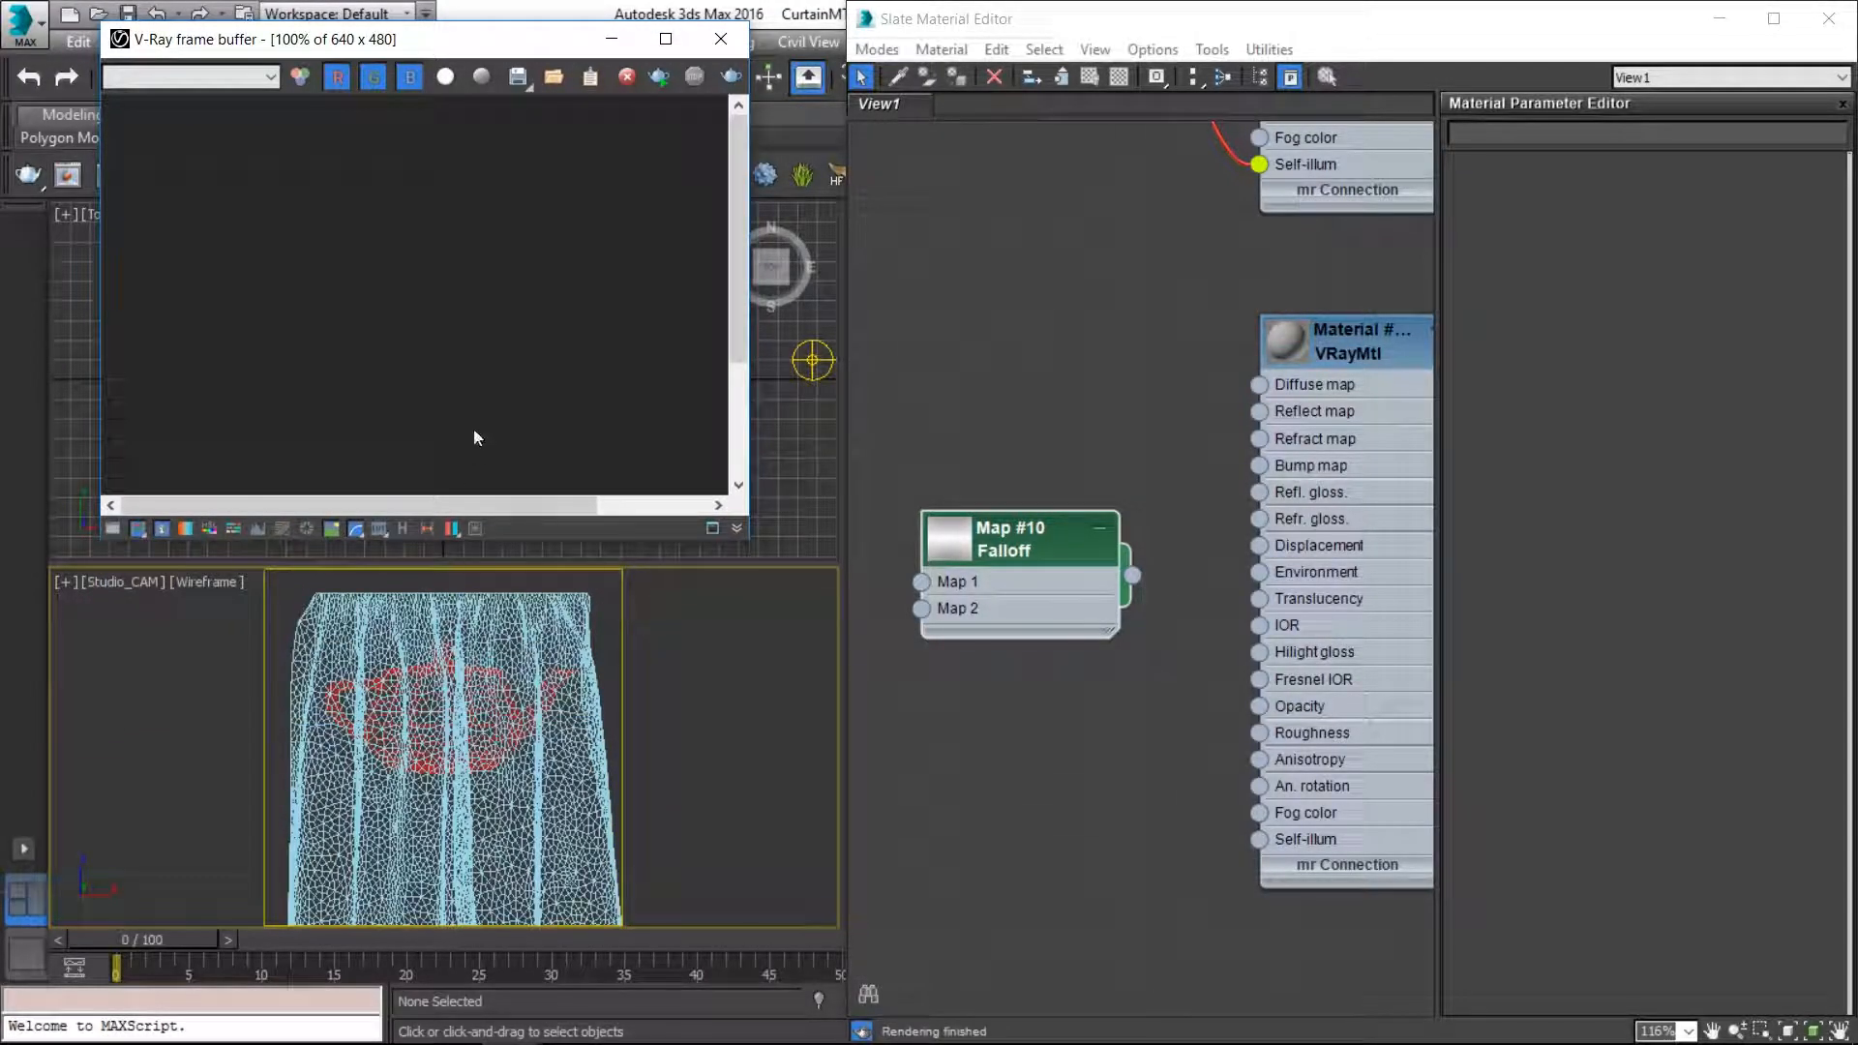
Step: Assign the new VRayMtl to the curtain mesh in the Studio_CAM view and start an interactive render in the V-Ray frame buffer
click(1111, 433)
middle_drag(1190, 359, 1104, 344)
click(1331, 356)
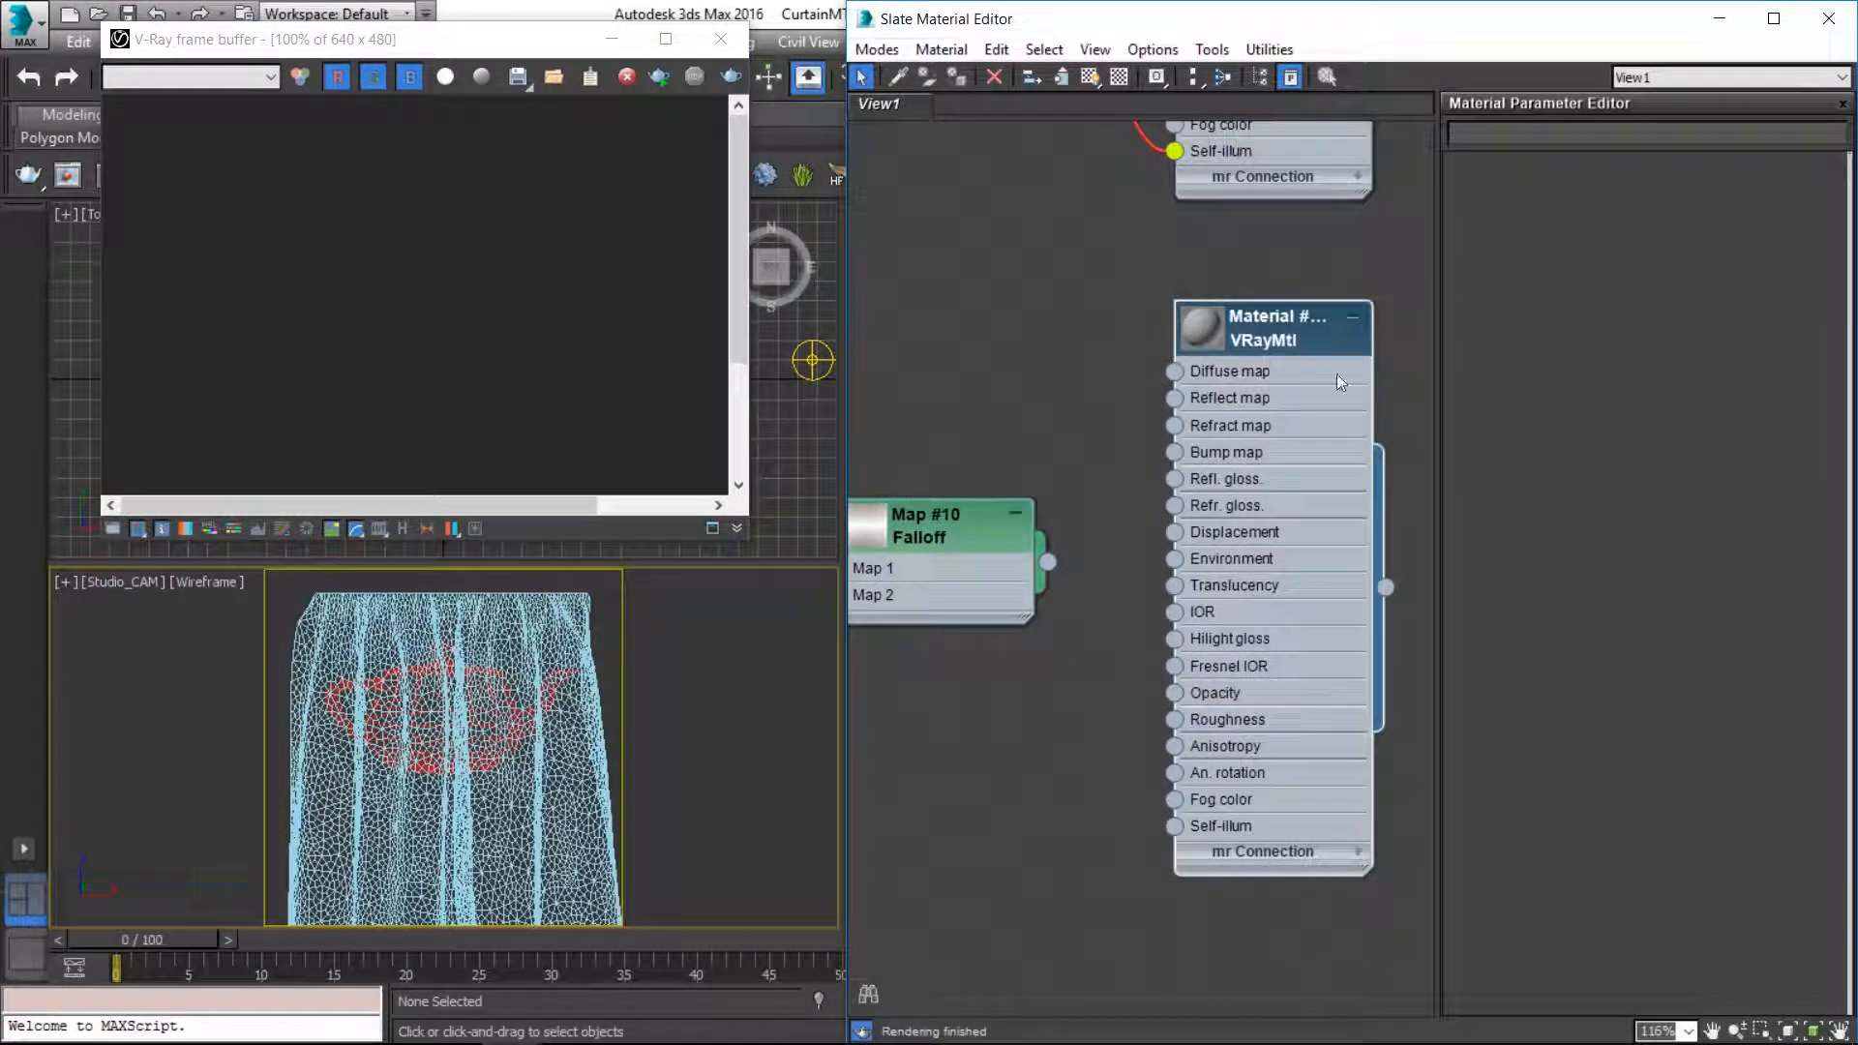
drag(1386, 587, 423, 611)
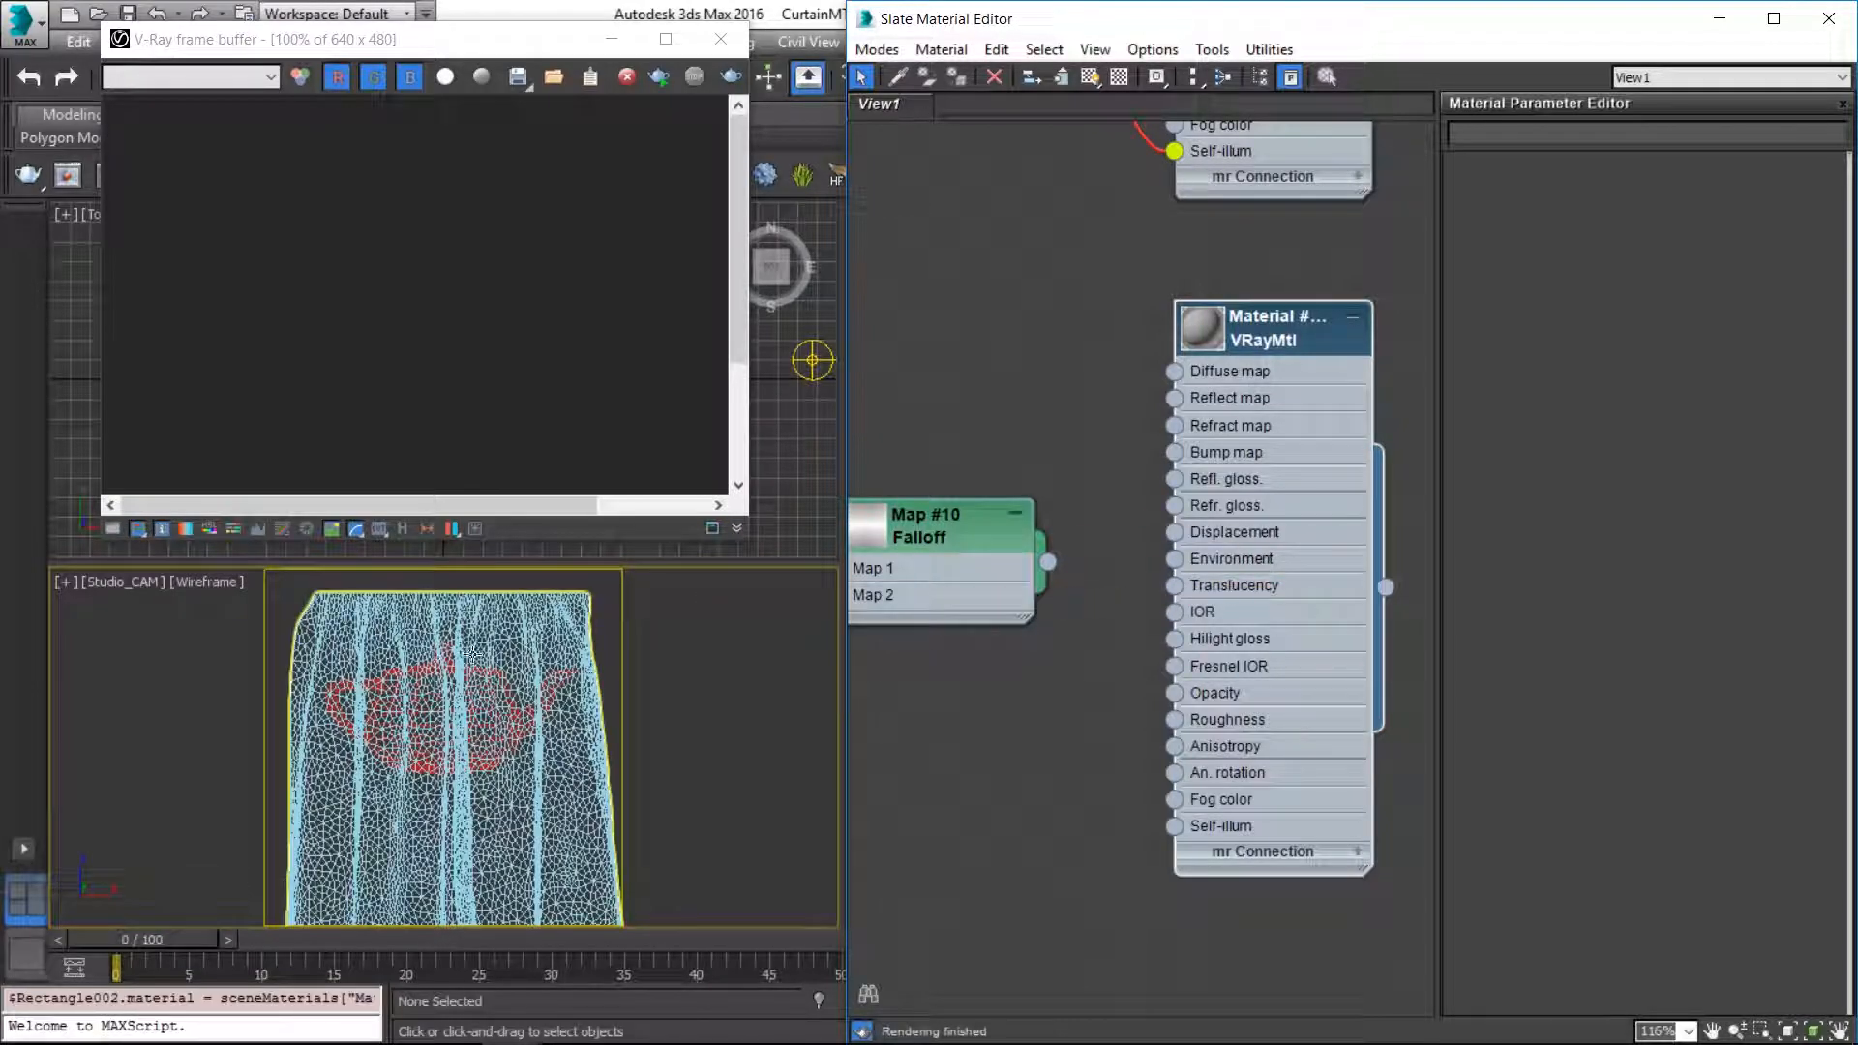
click(658, 77)
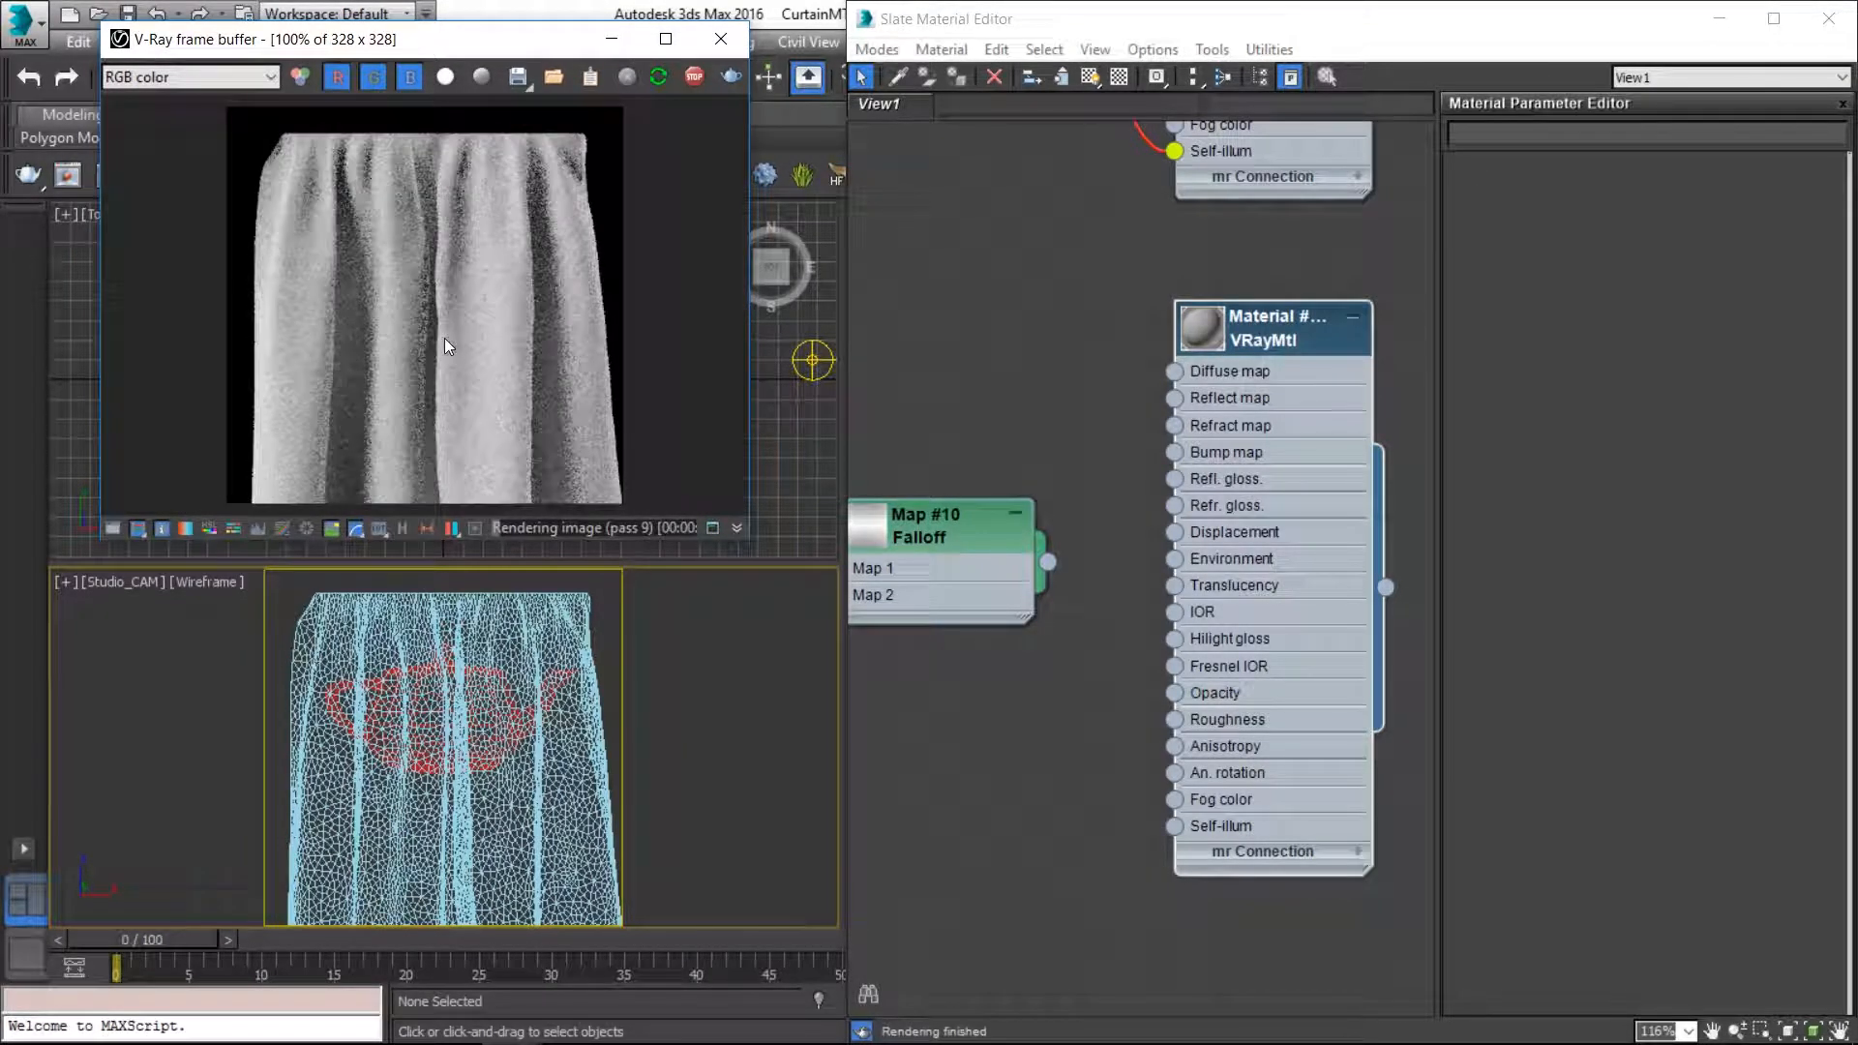
Step: Connect the Falloff map to the new VRayMtl's Opacity slot and set its mix curve's start point to Bezier-Corner
drag(1048, 561, 1159, 689)
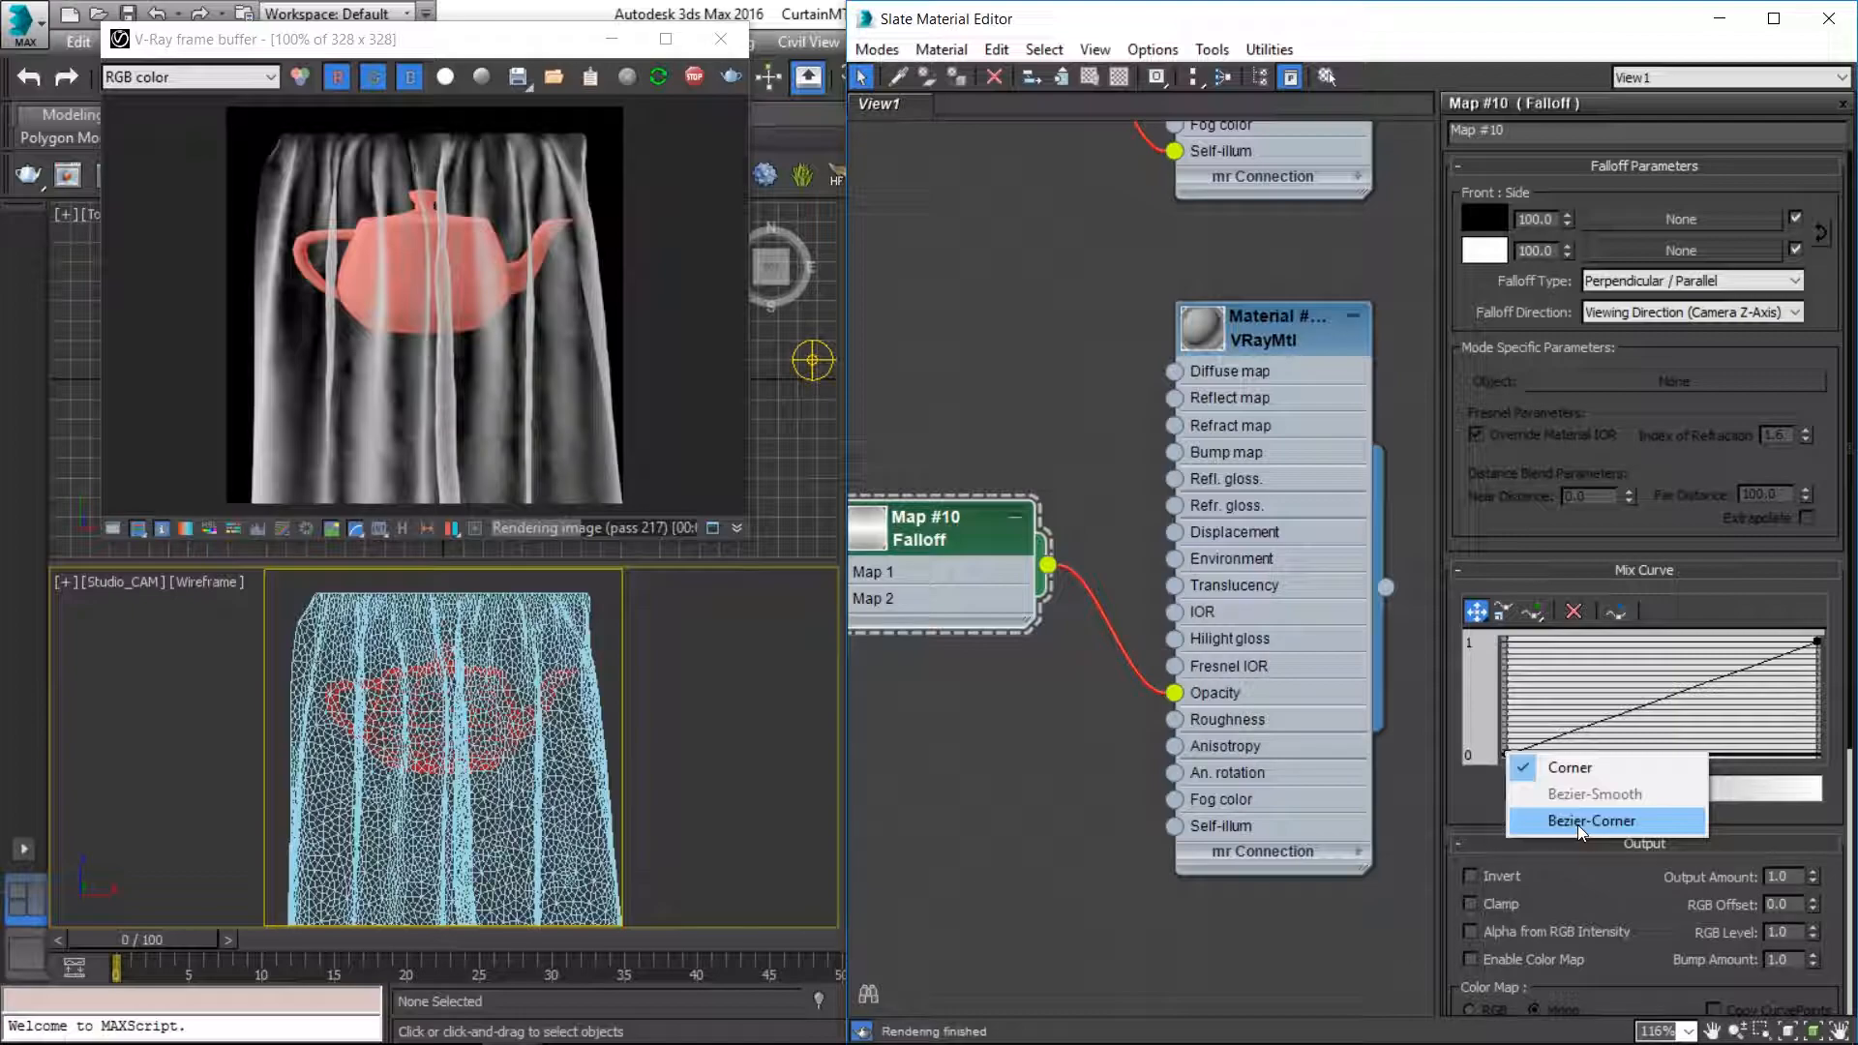
click(1578, 820)
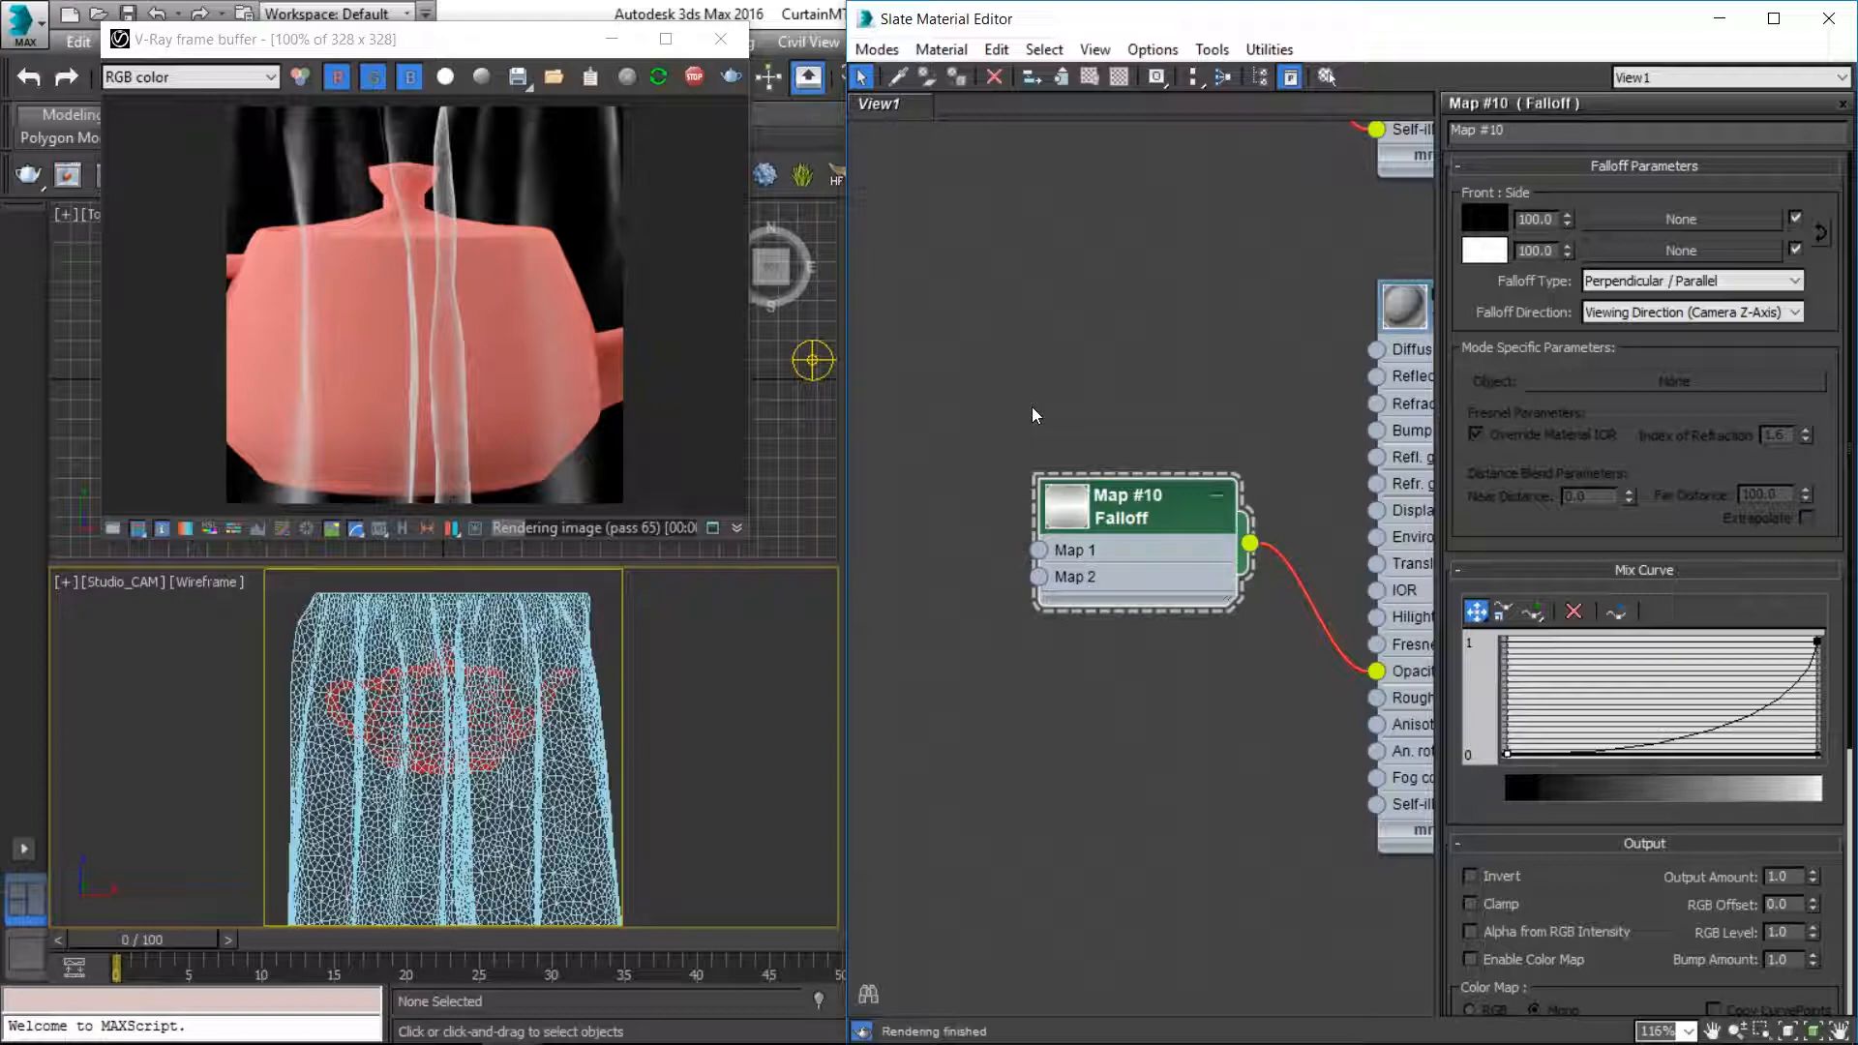
Step: Switch to Photoshop and define the whole Untitled-3 dot tile as a pattern named Dots
mouse_move(656, 1040)
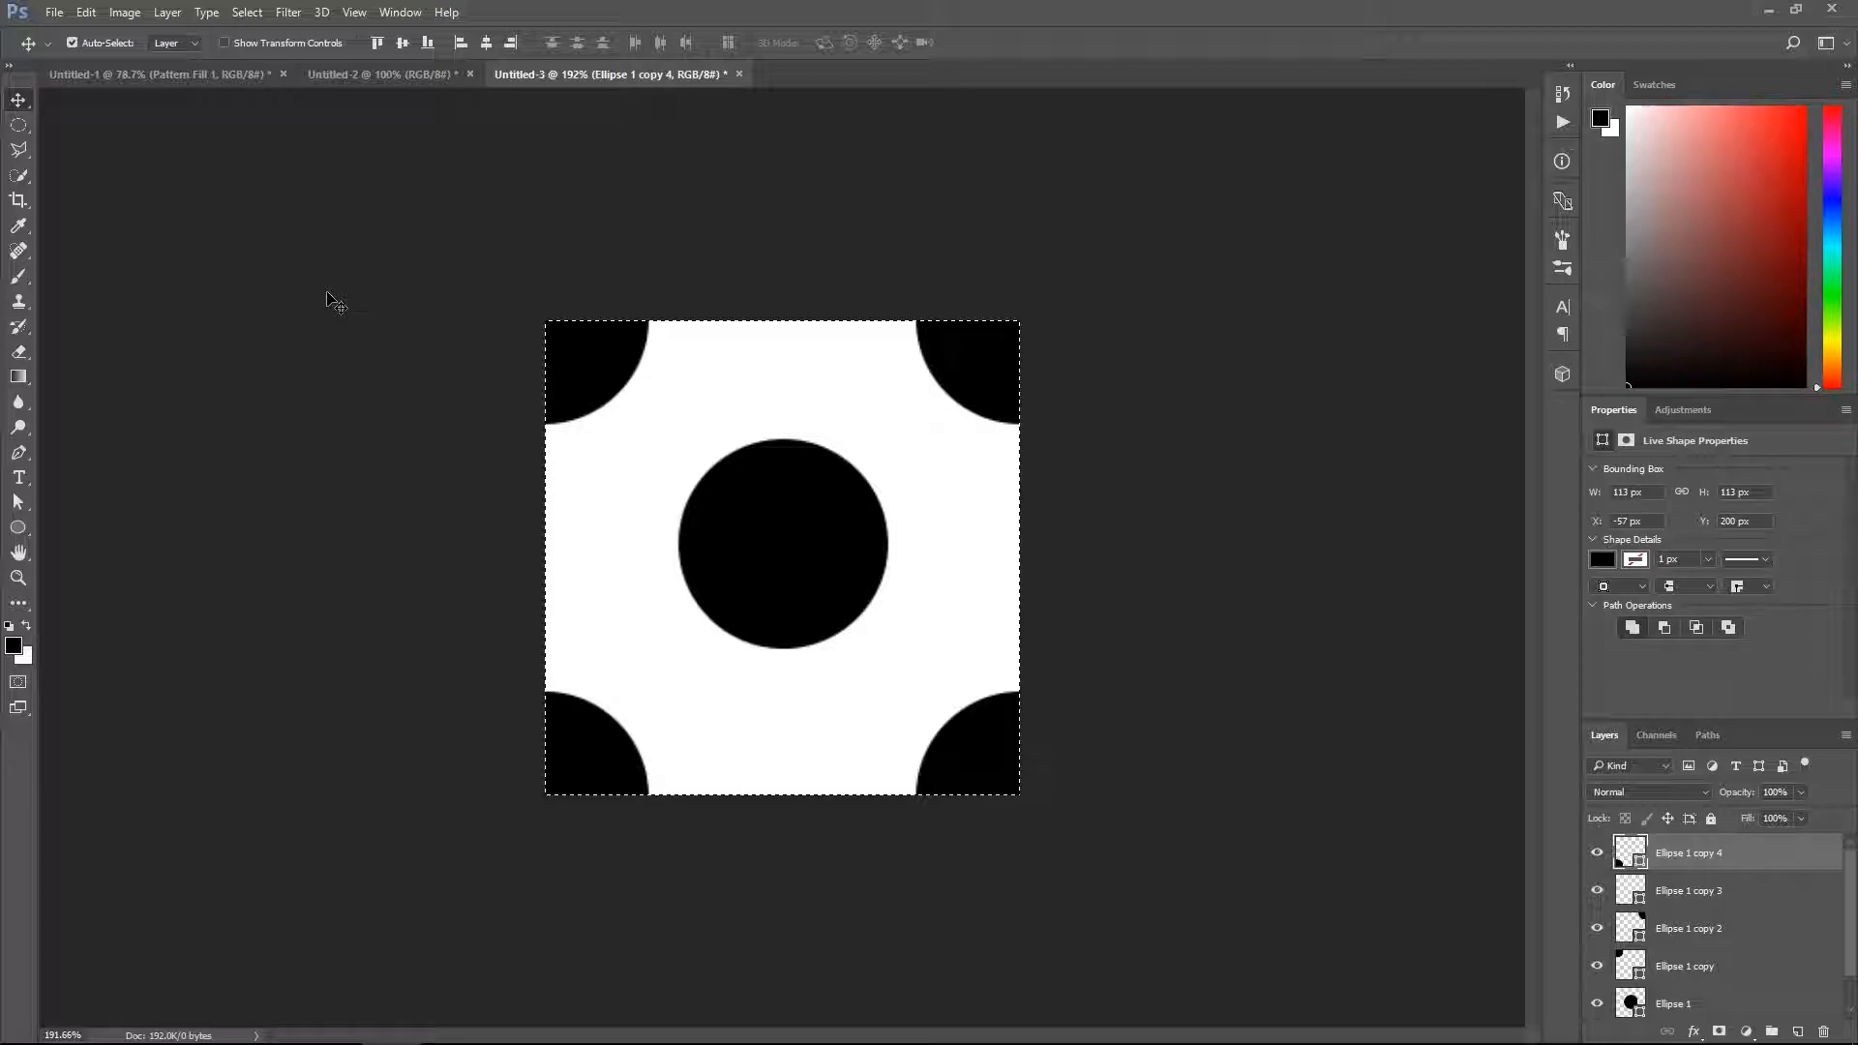
key(ctrl+d)
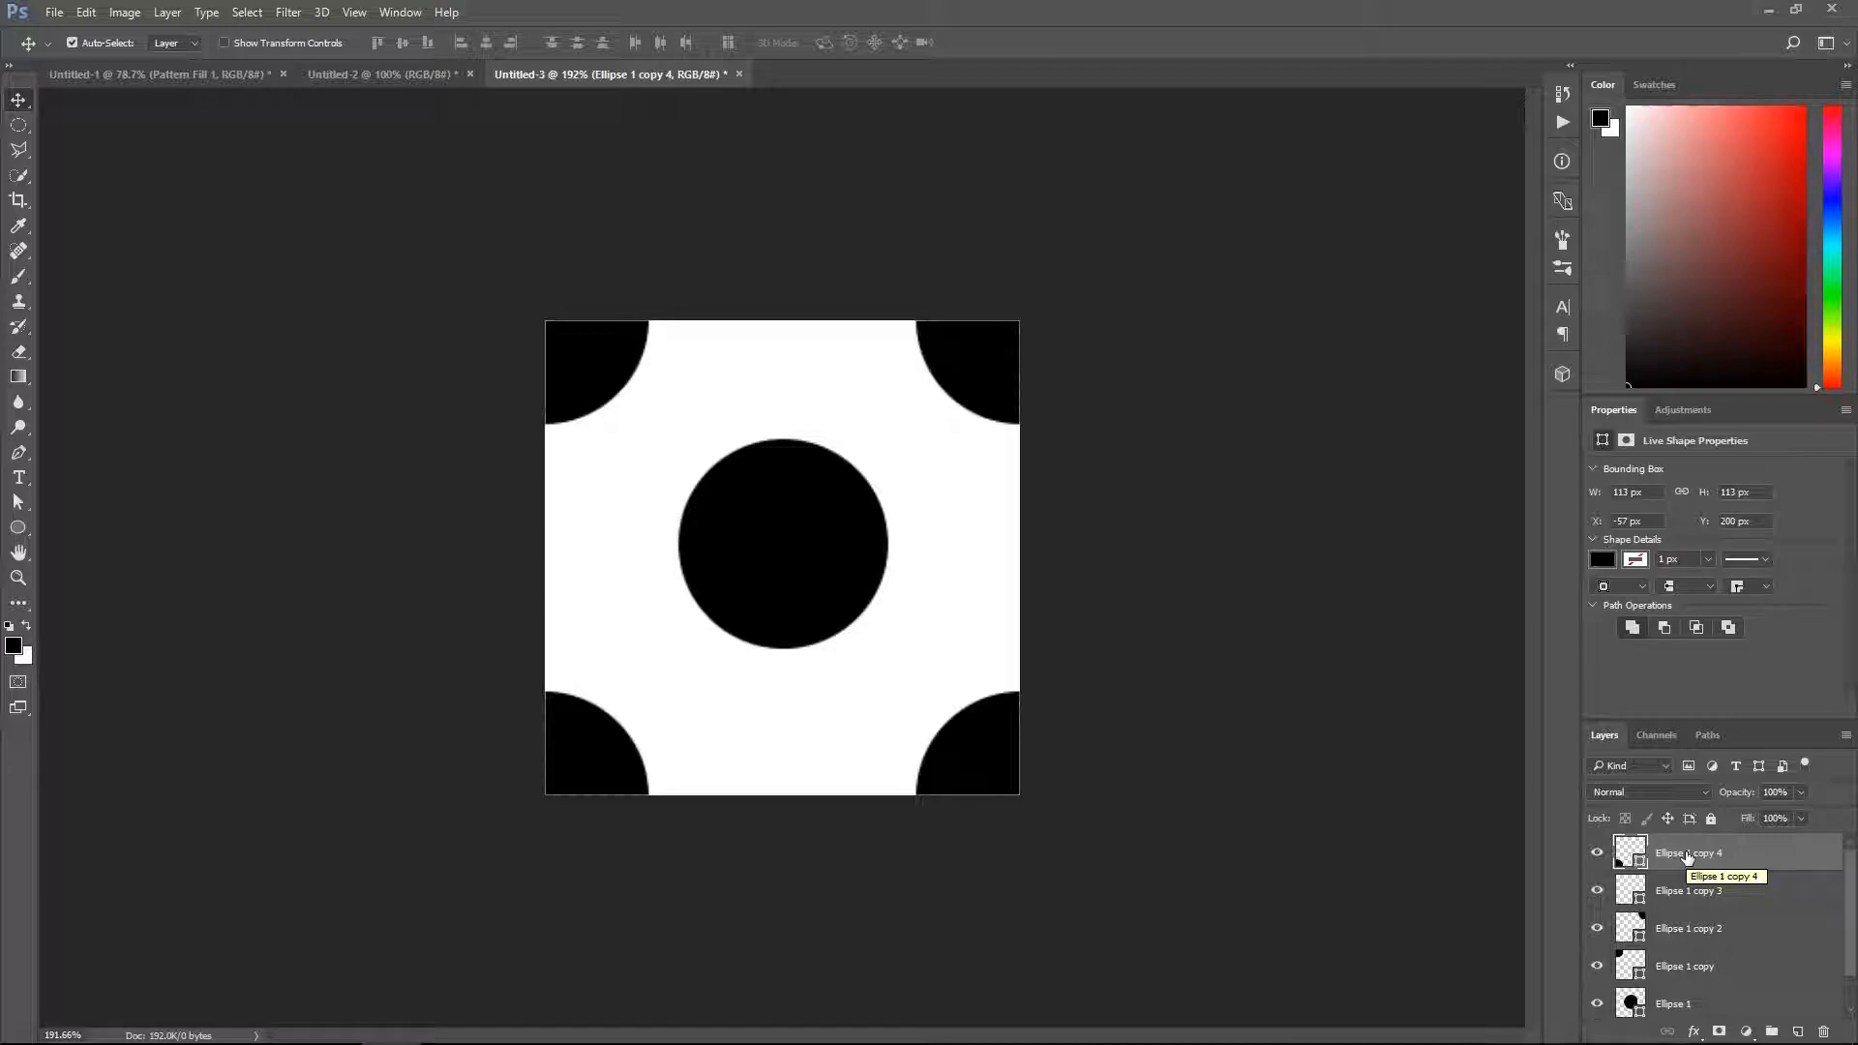
key(ctrl+a)
click(246, 12)
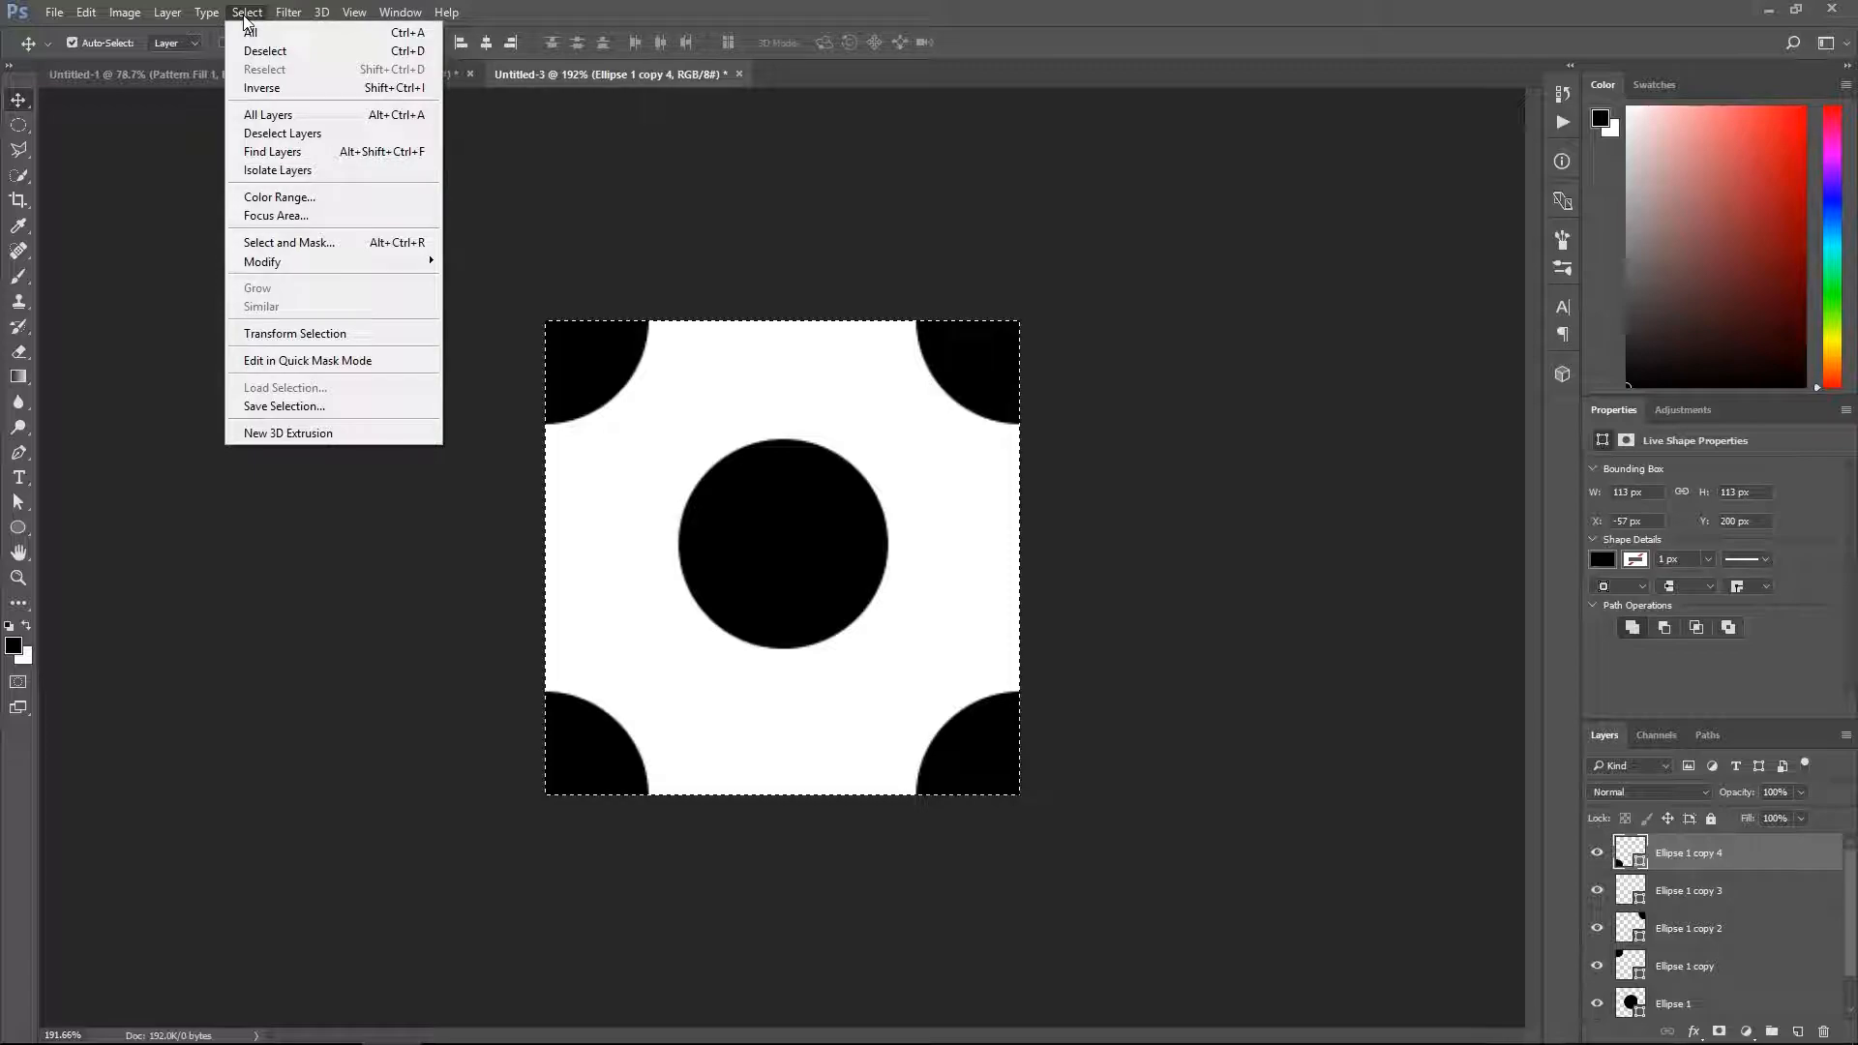
mouse_move(126, 19)
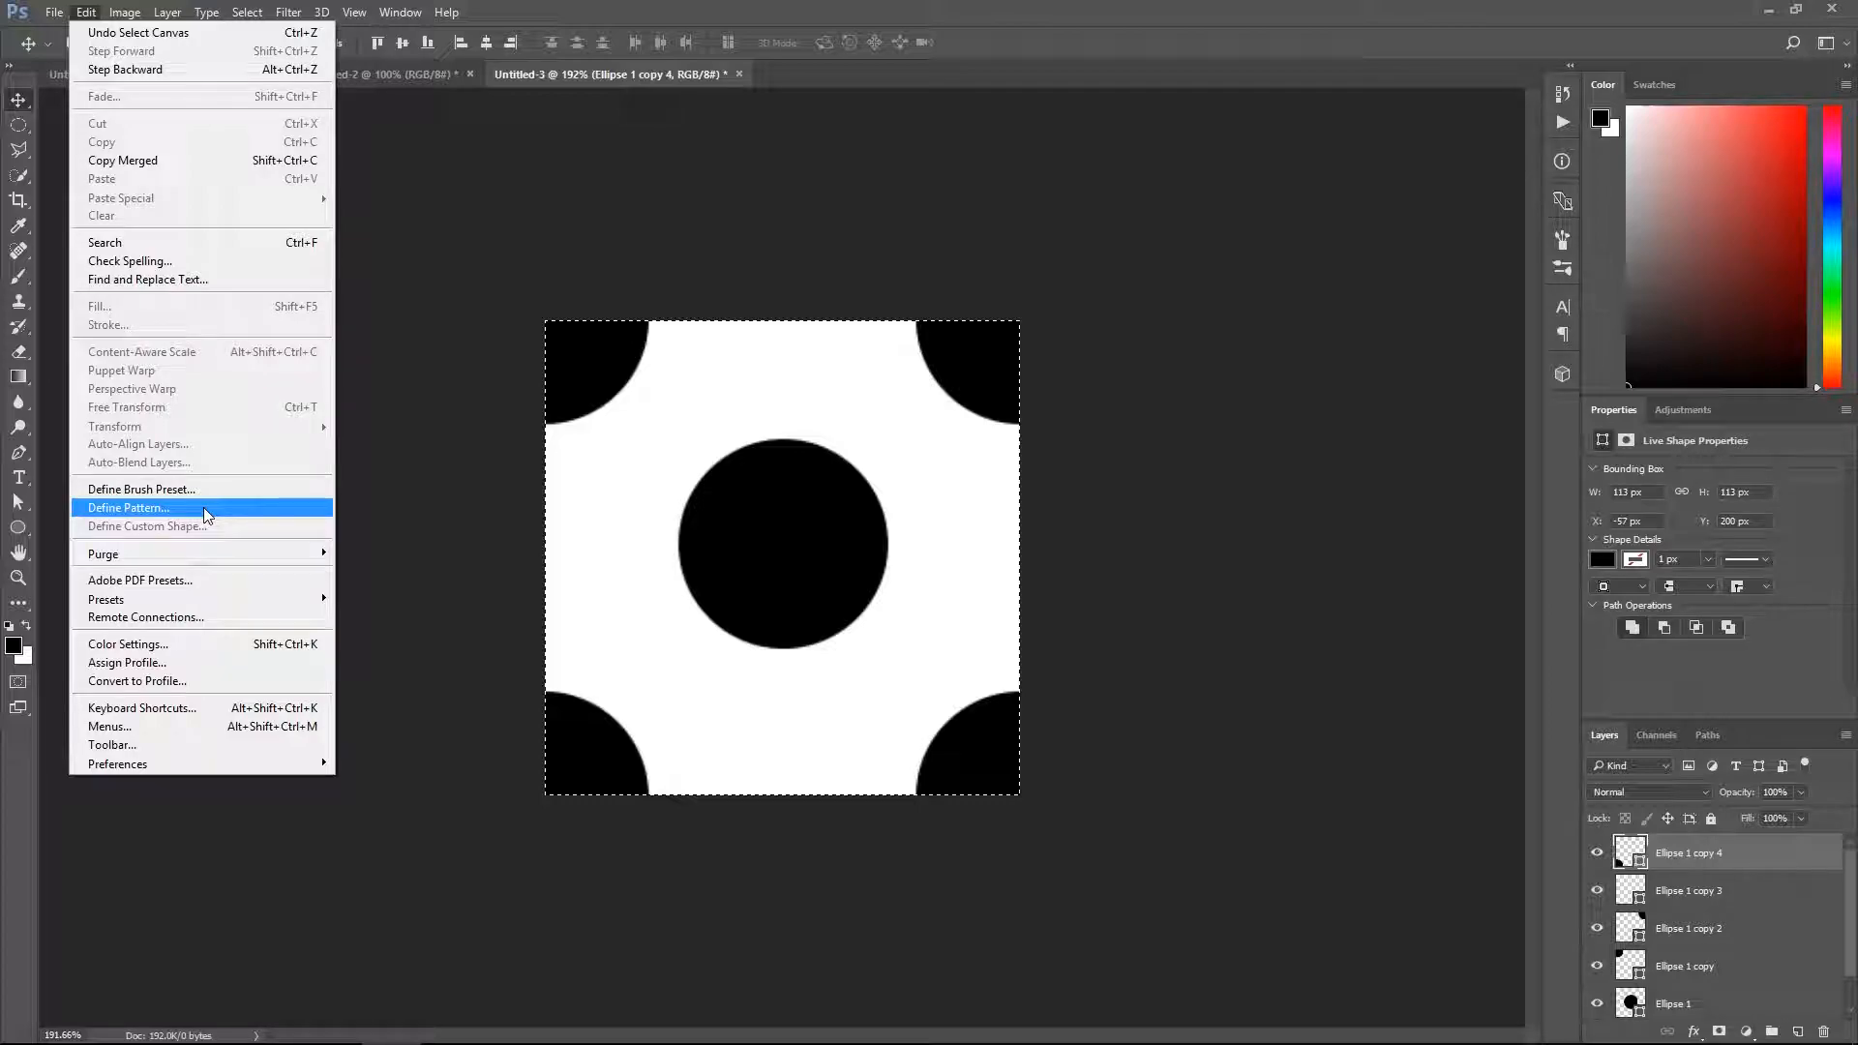
click(204, 508)
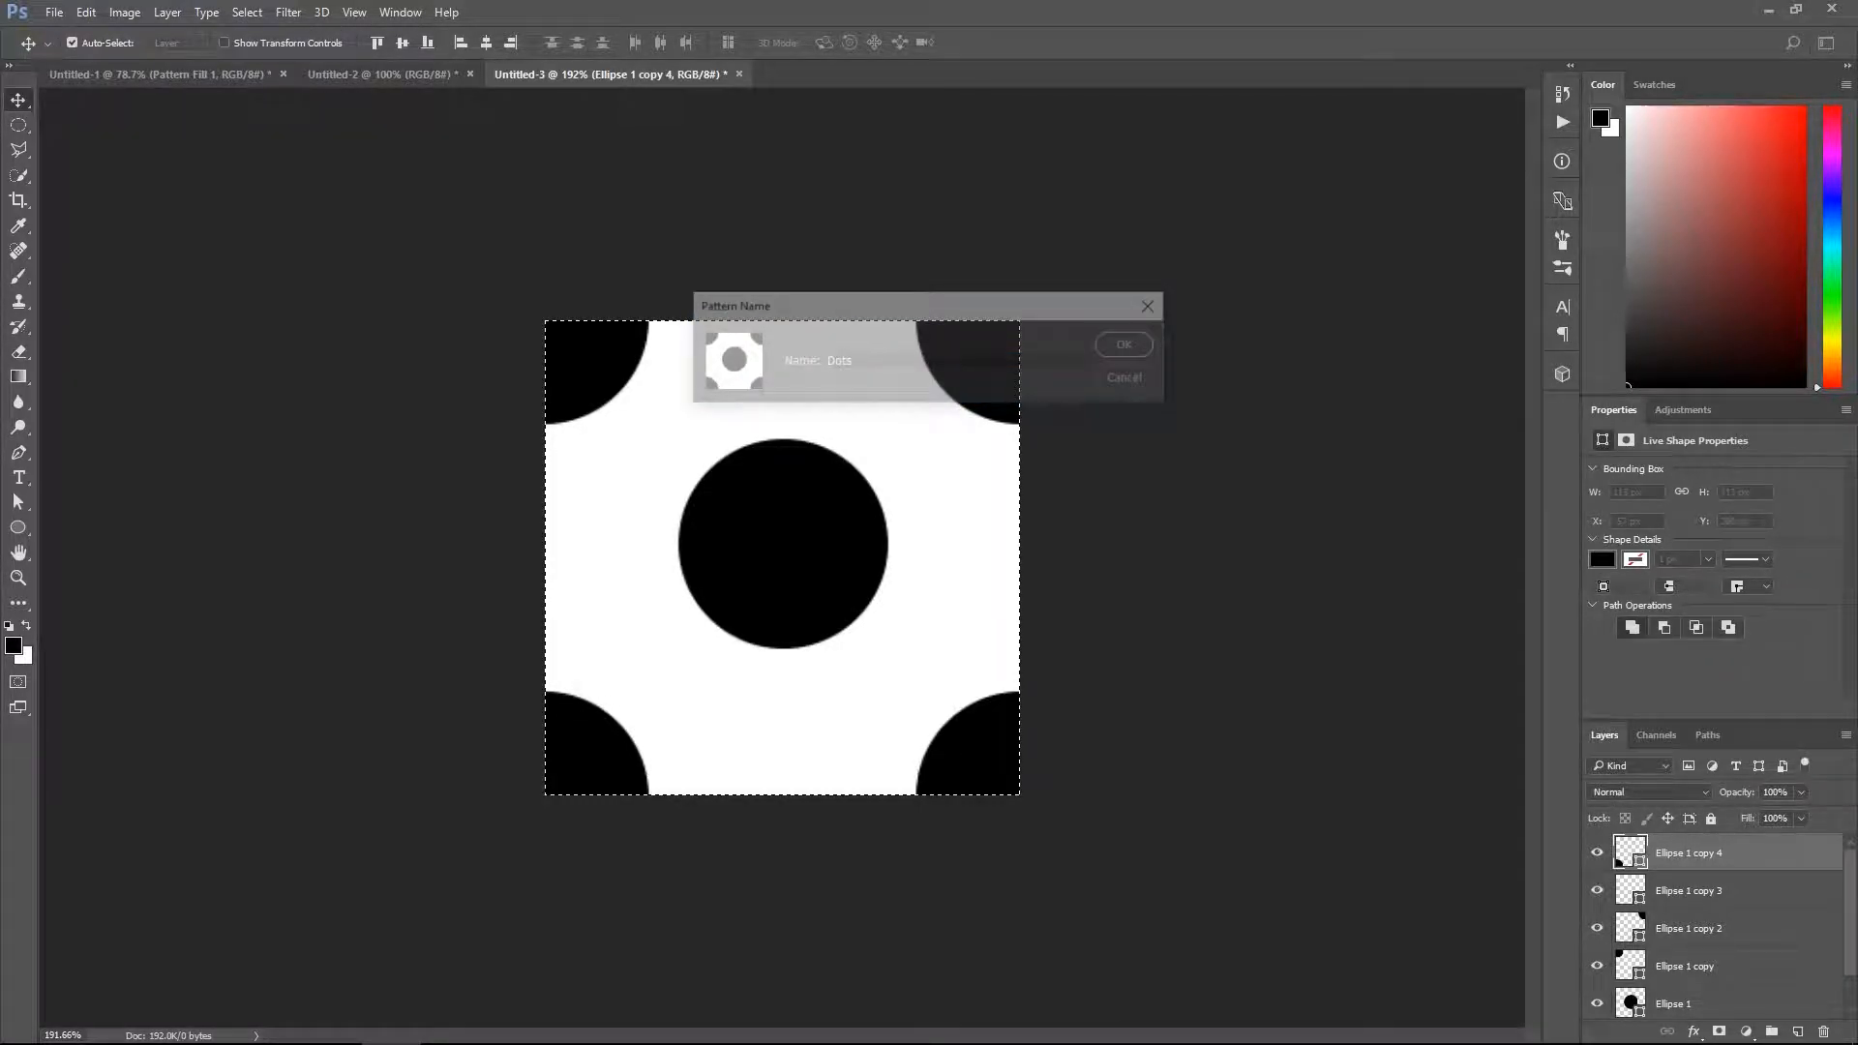
key(Return)
Step: Create a new 1024 x 1024 pixel document at 72 pixels/inch with a white background
click(55, 12)
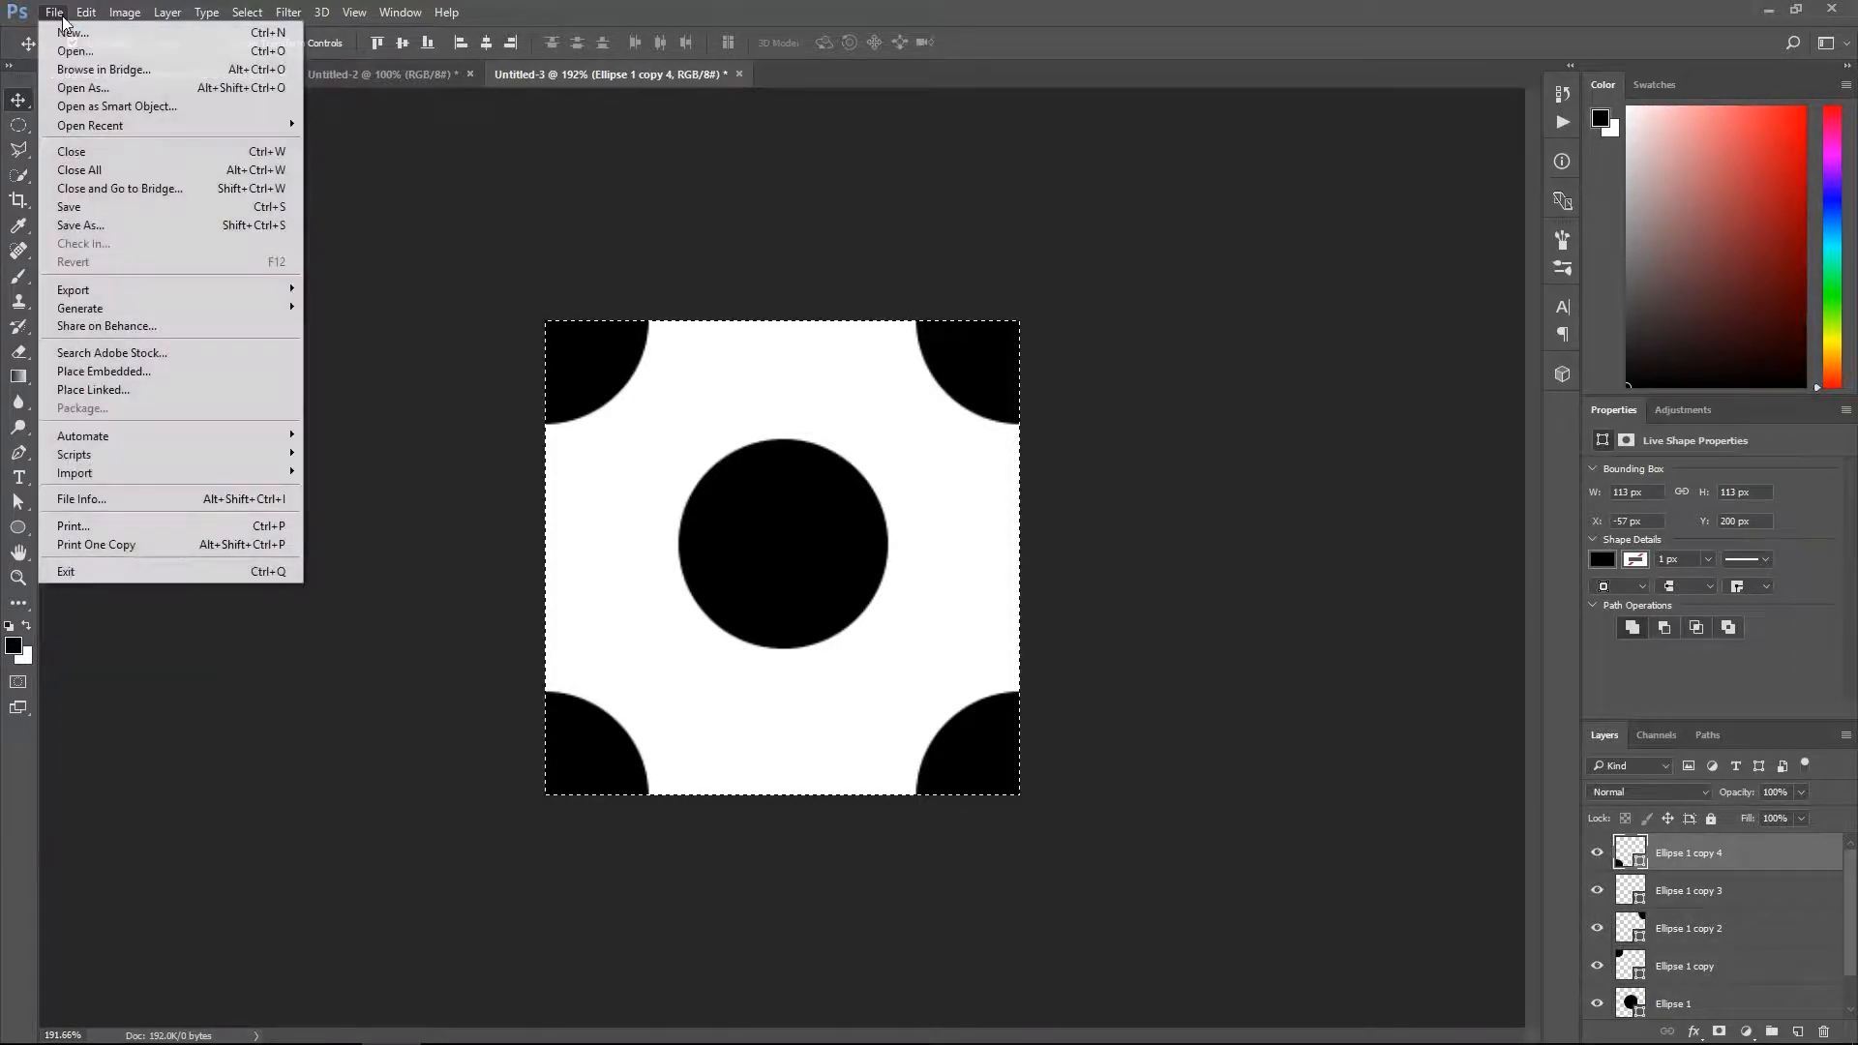
click(67, 33)
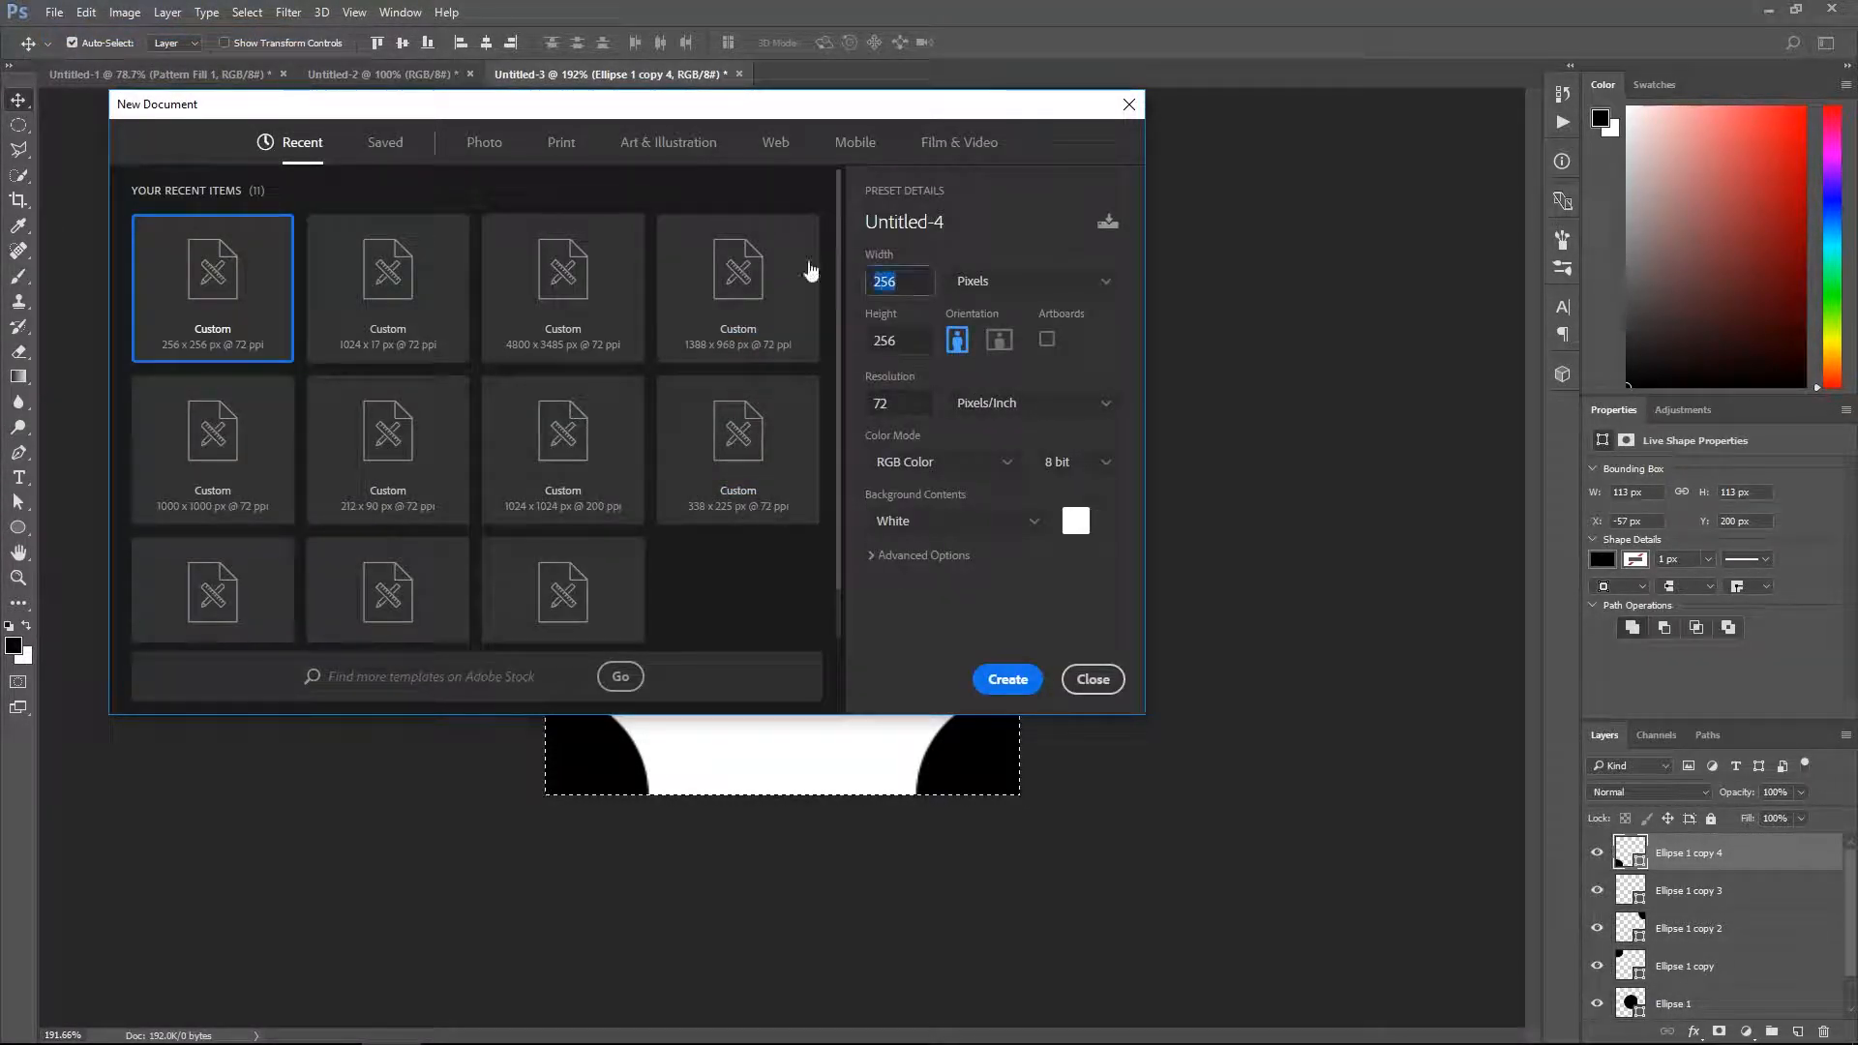
text(1024)
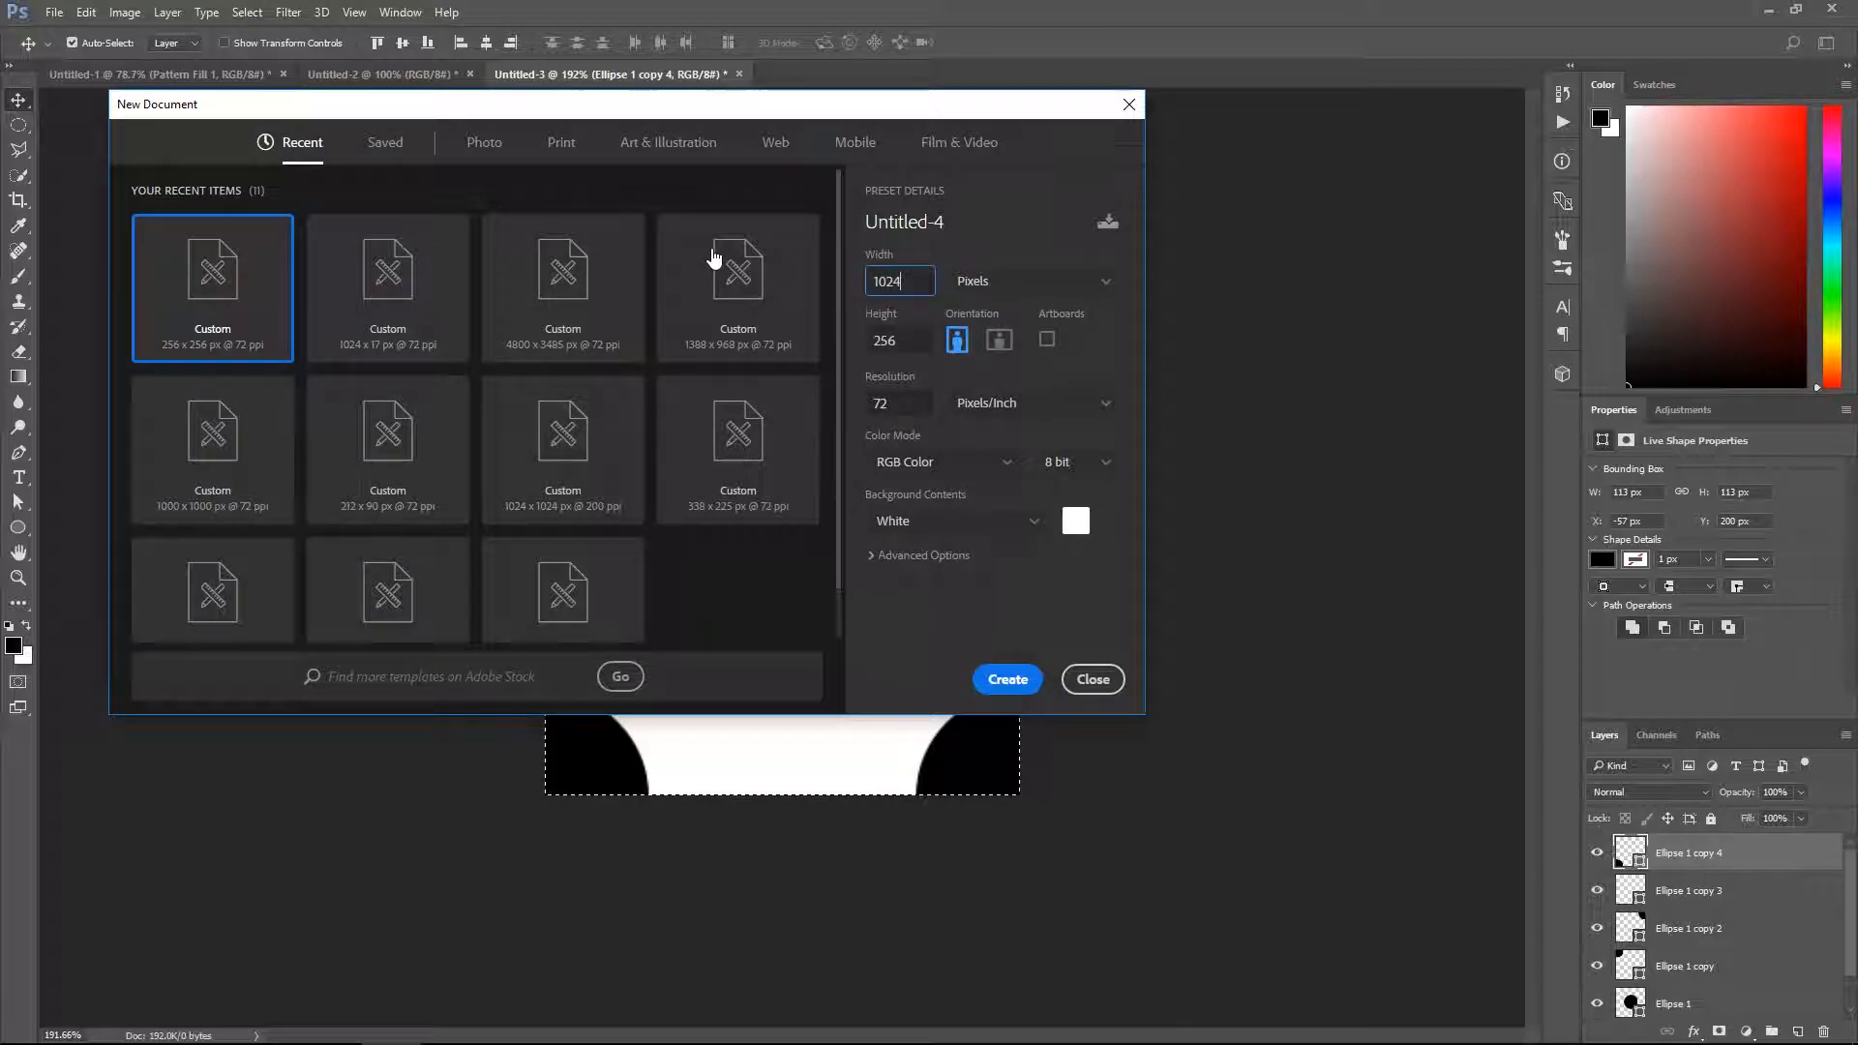
key(Tab)
text(1024)
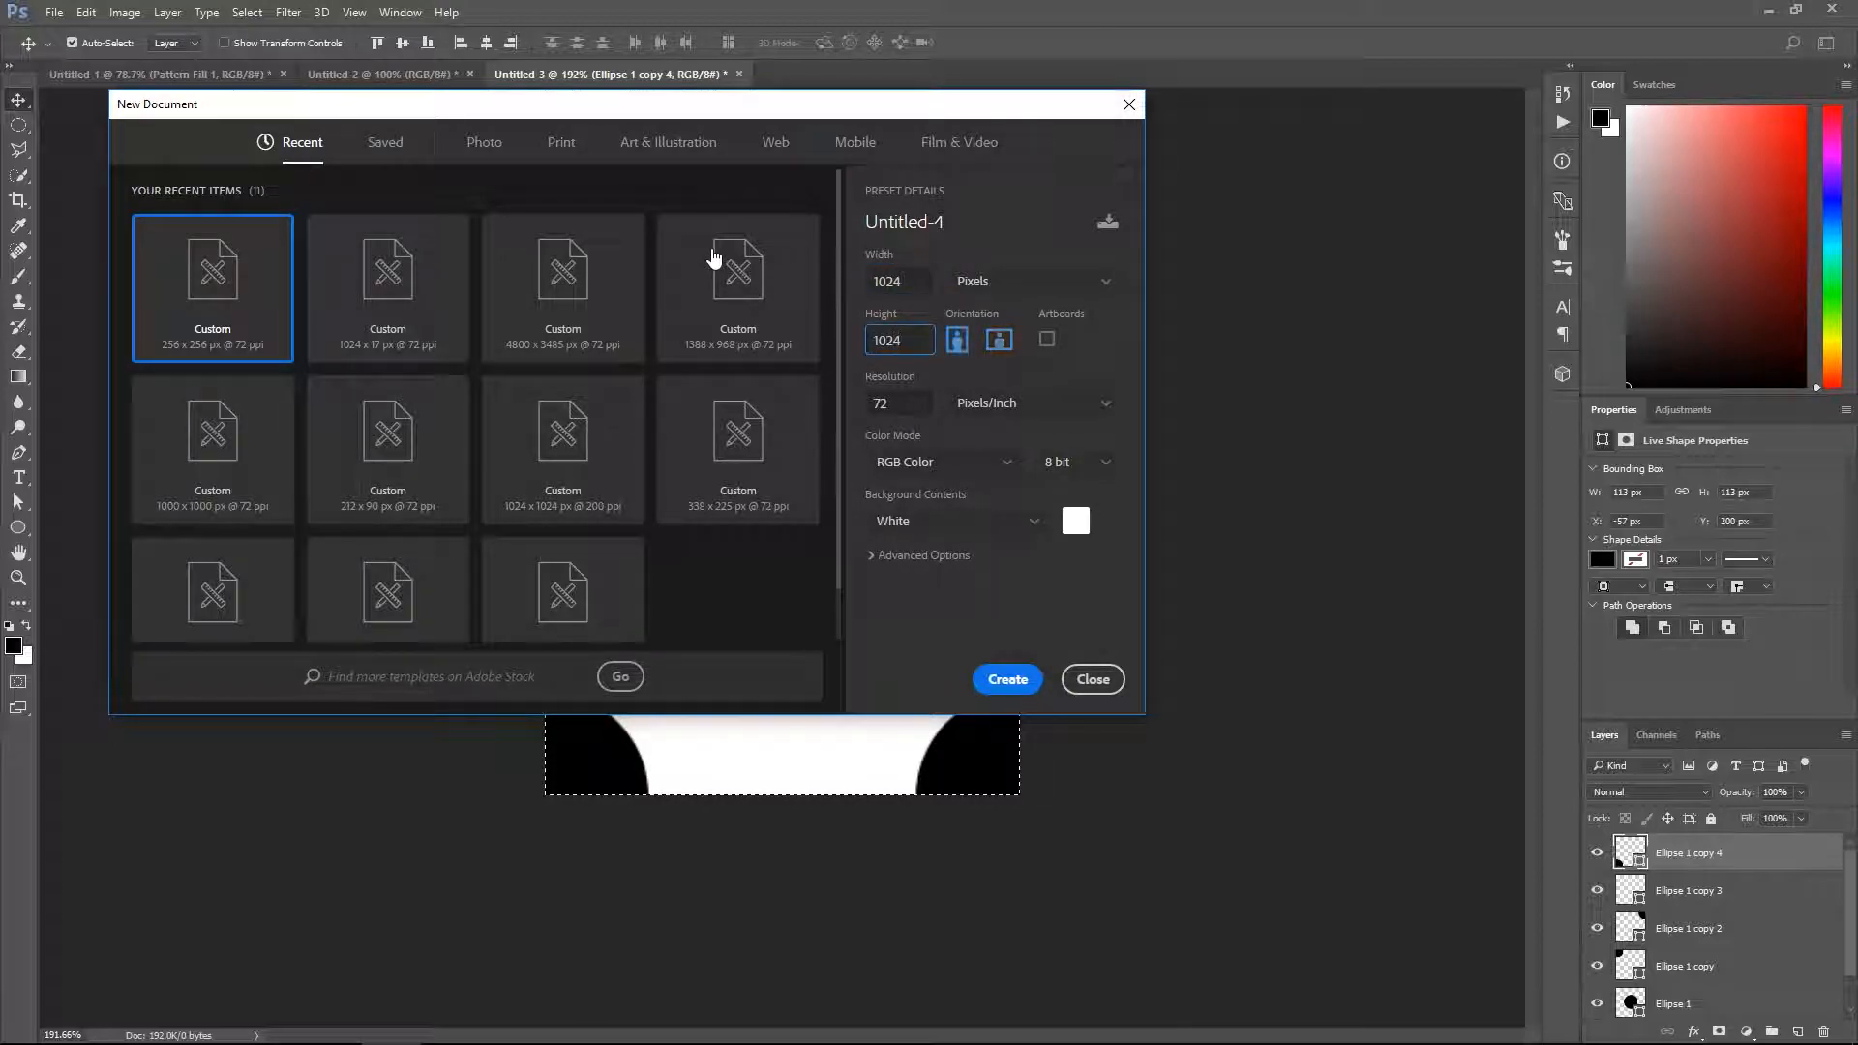
key(Return)
click(119, 12)
click(92, 11)
click(98, 9)
click(97, 8)
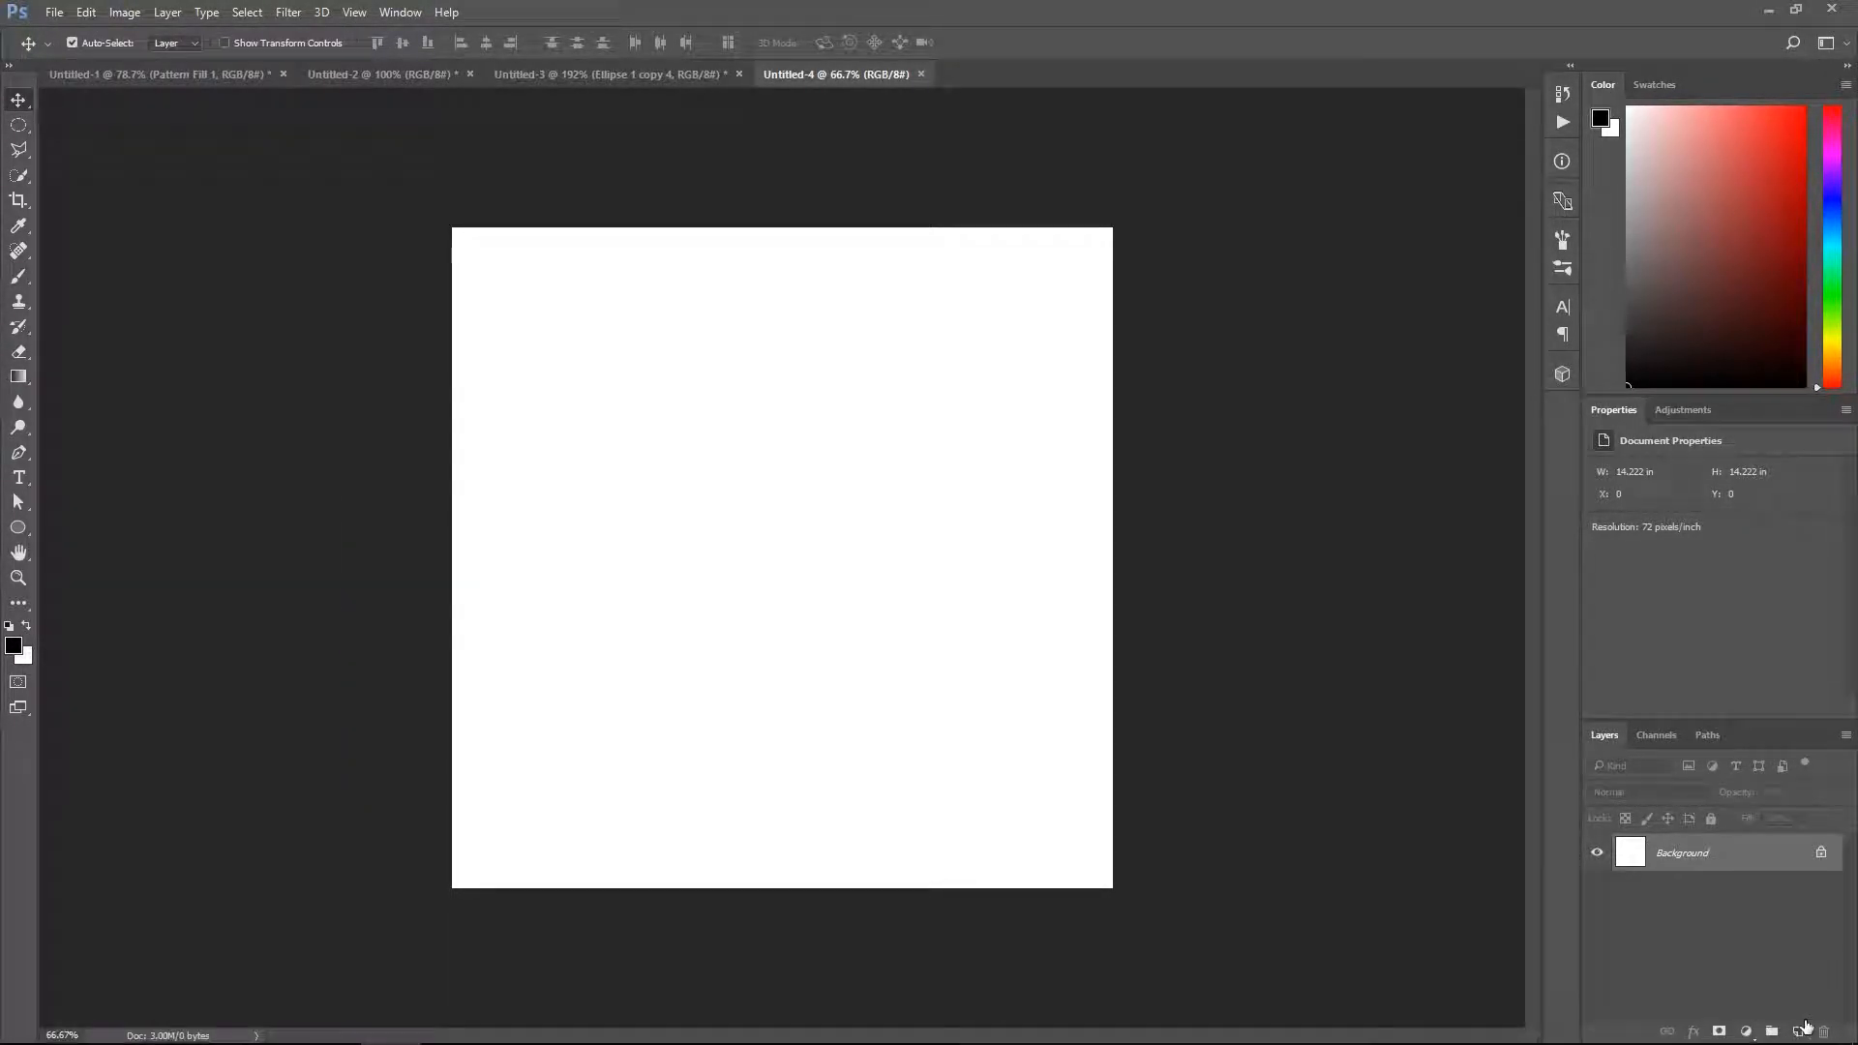
Step: Add a new layer above the background and fill it with the custom pattern of large black dots
click(1806, 1025)
click(86, 12)
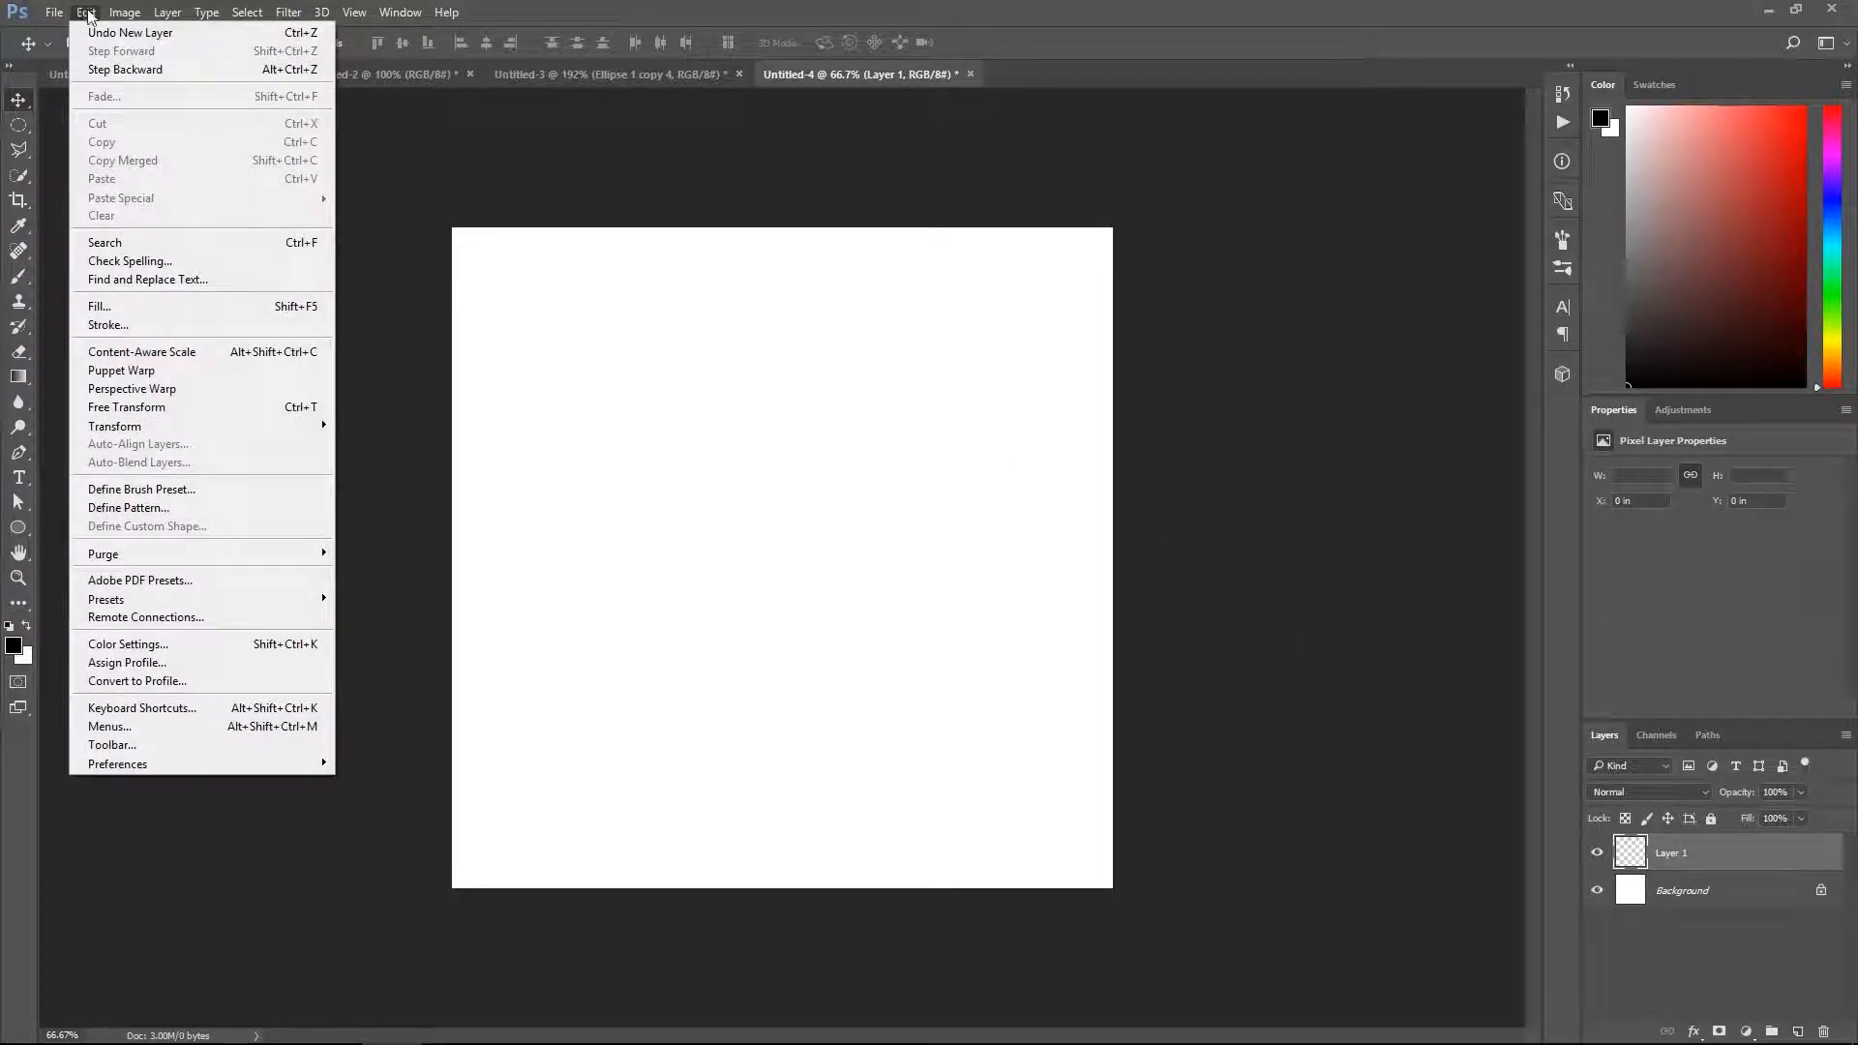
click(153, 305)
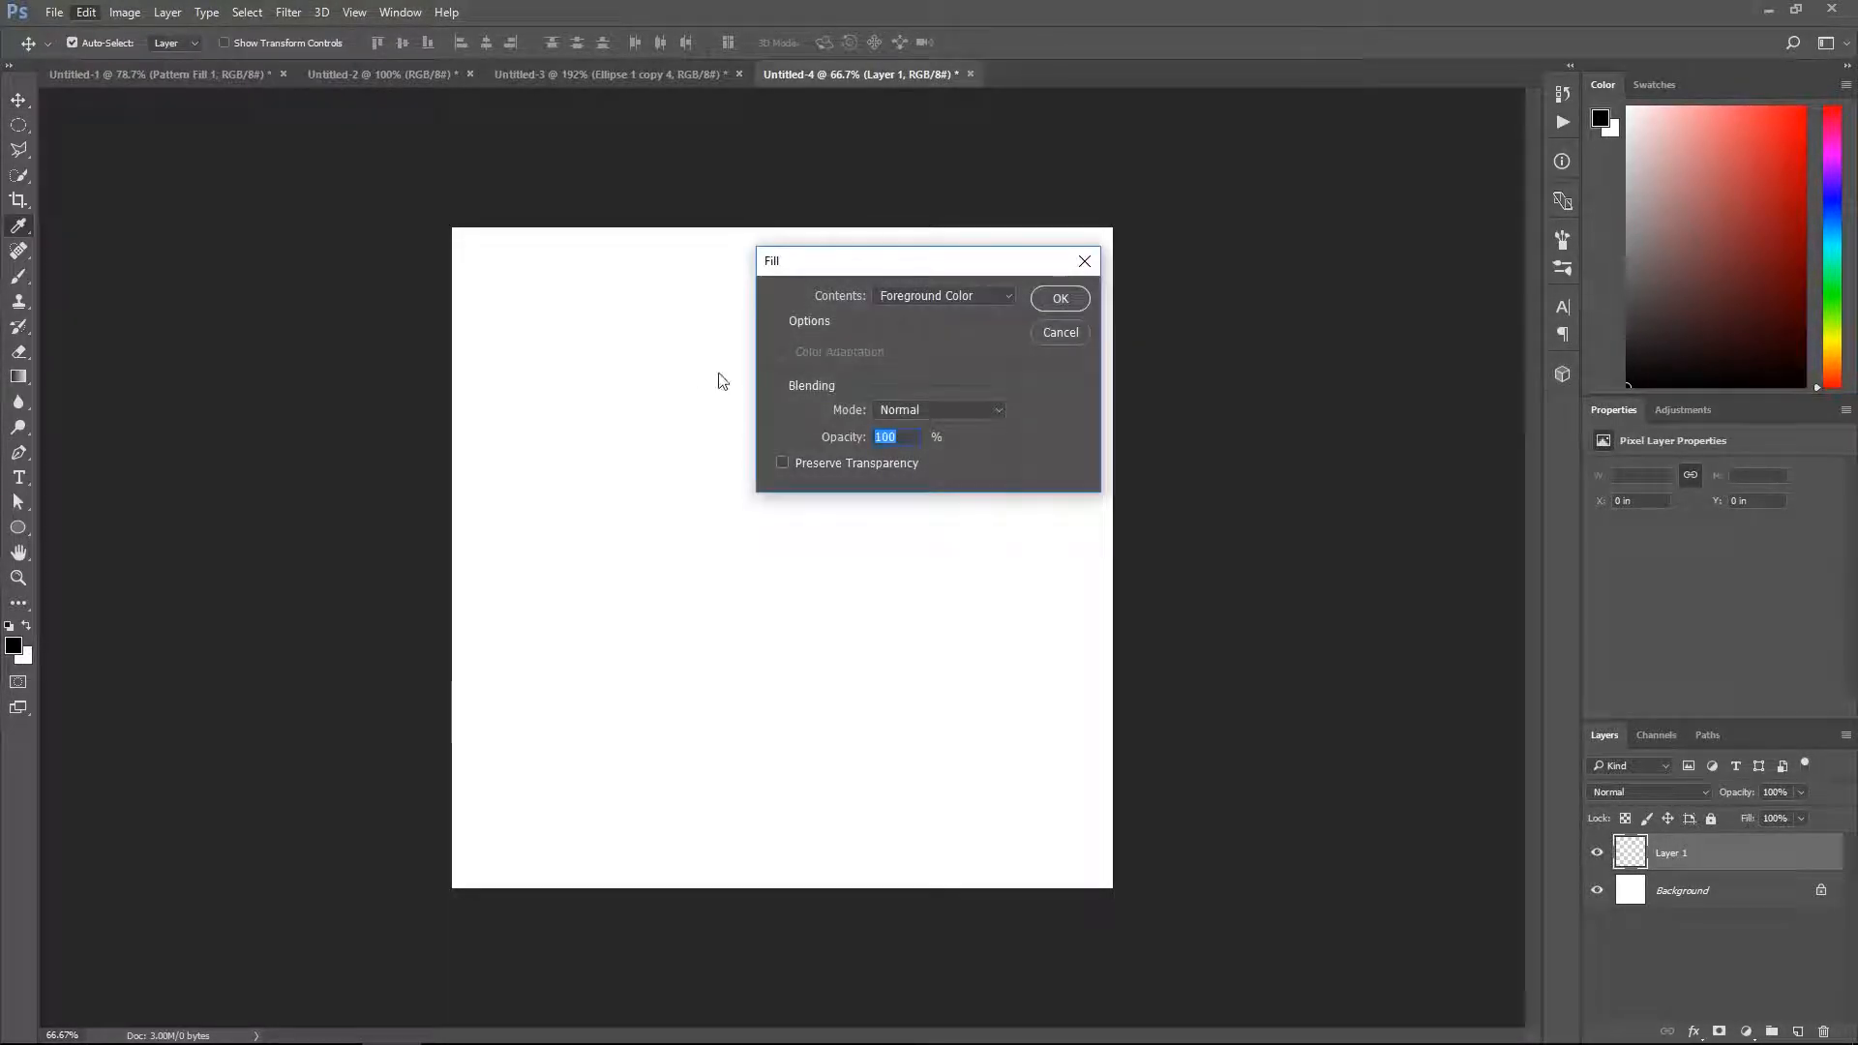
click(969, 300)
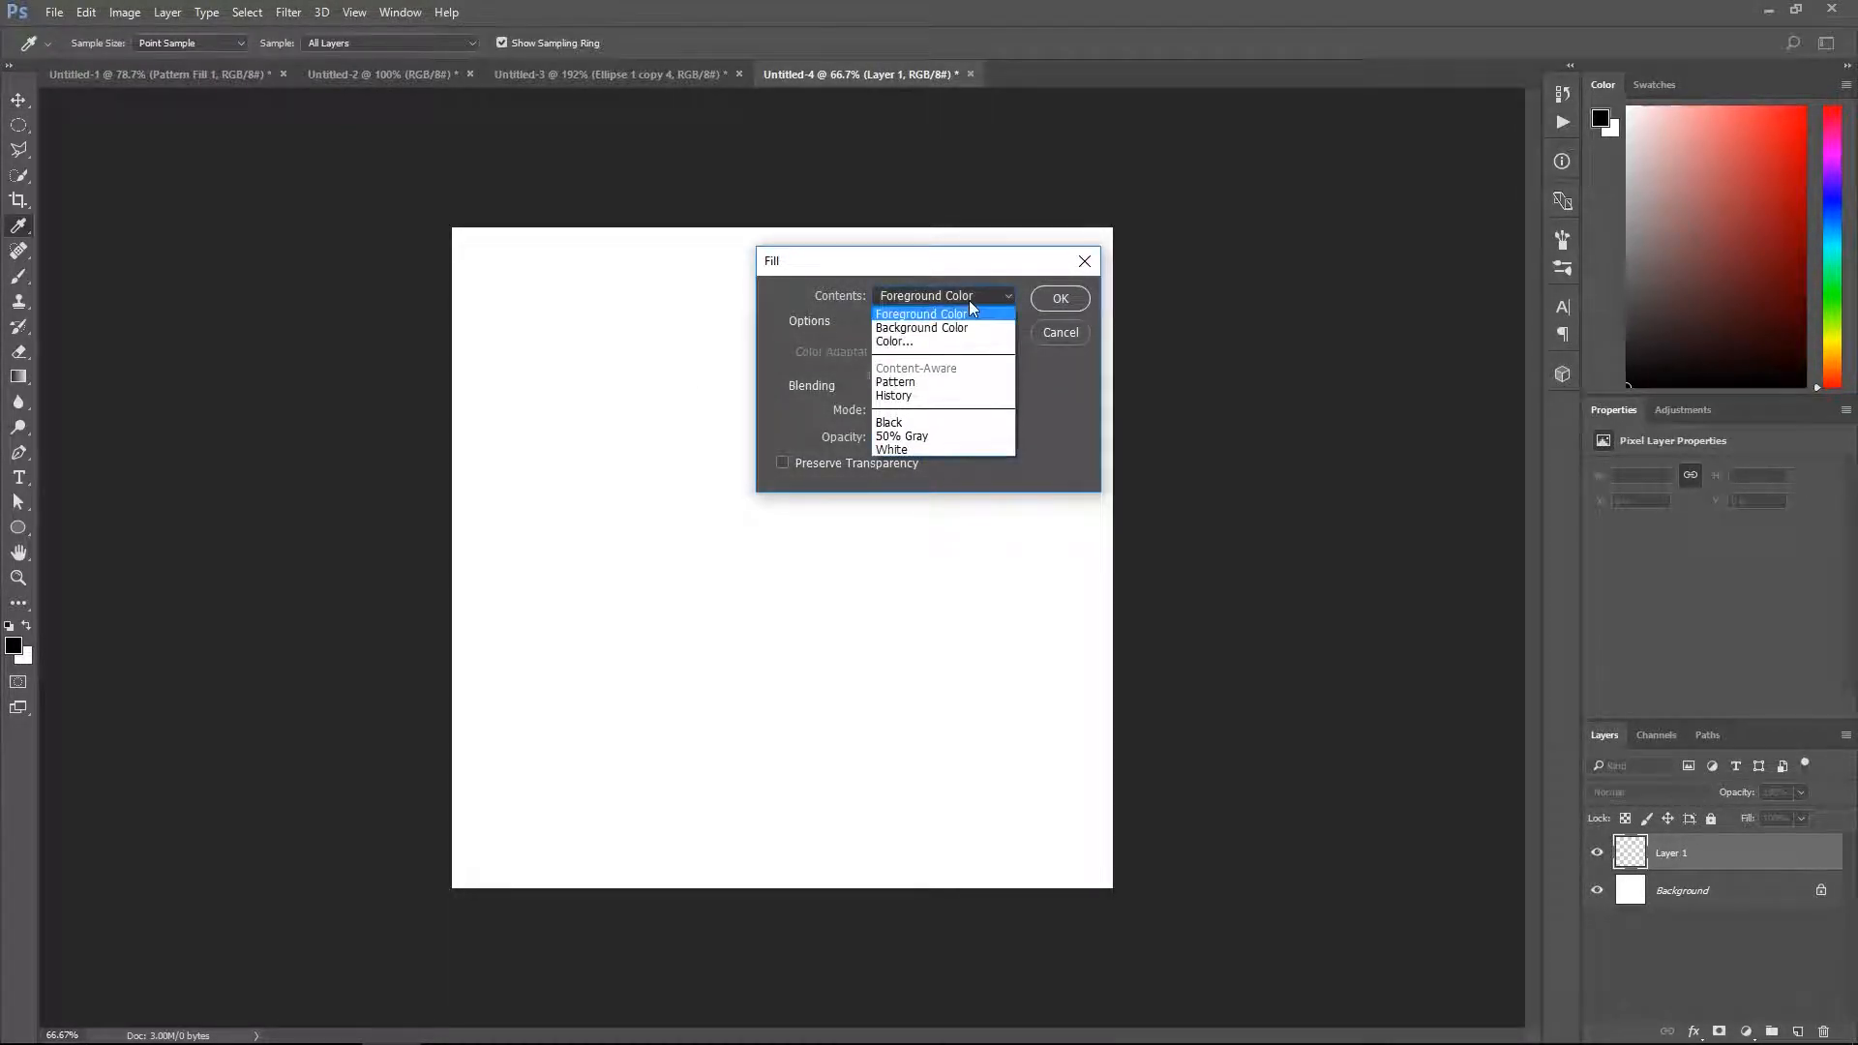
click(960, 382)
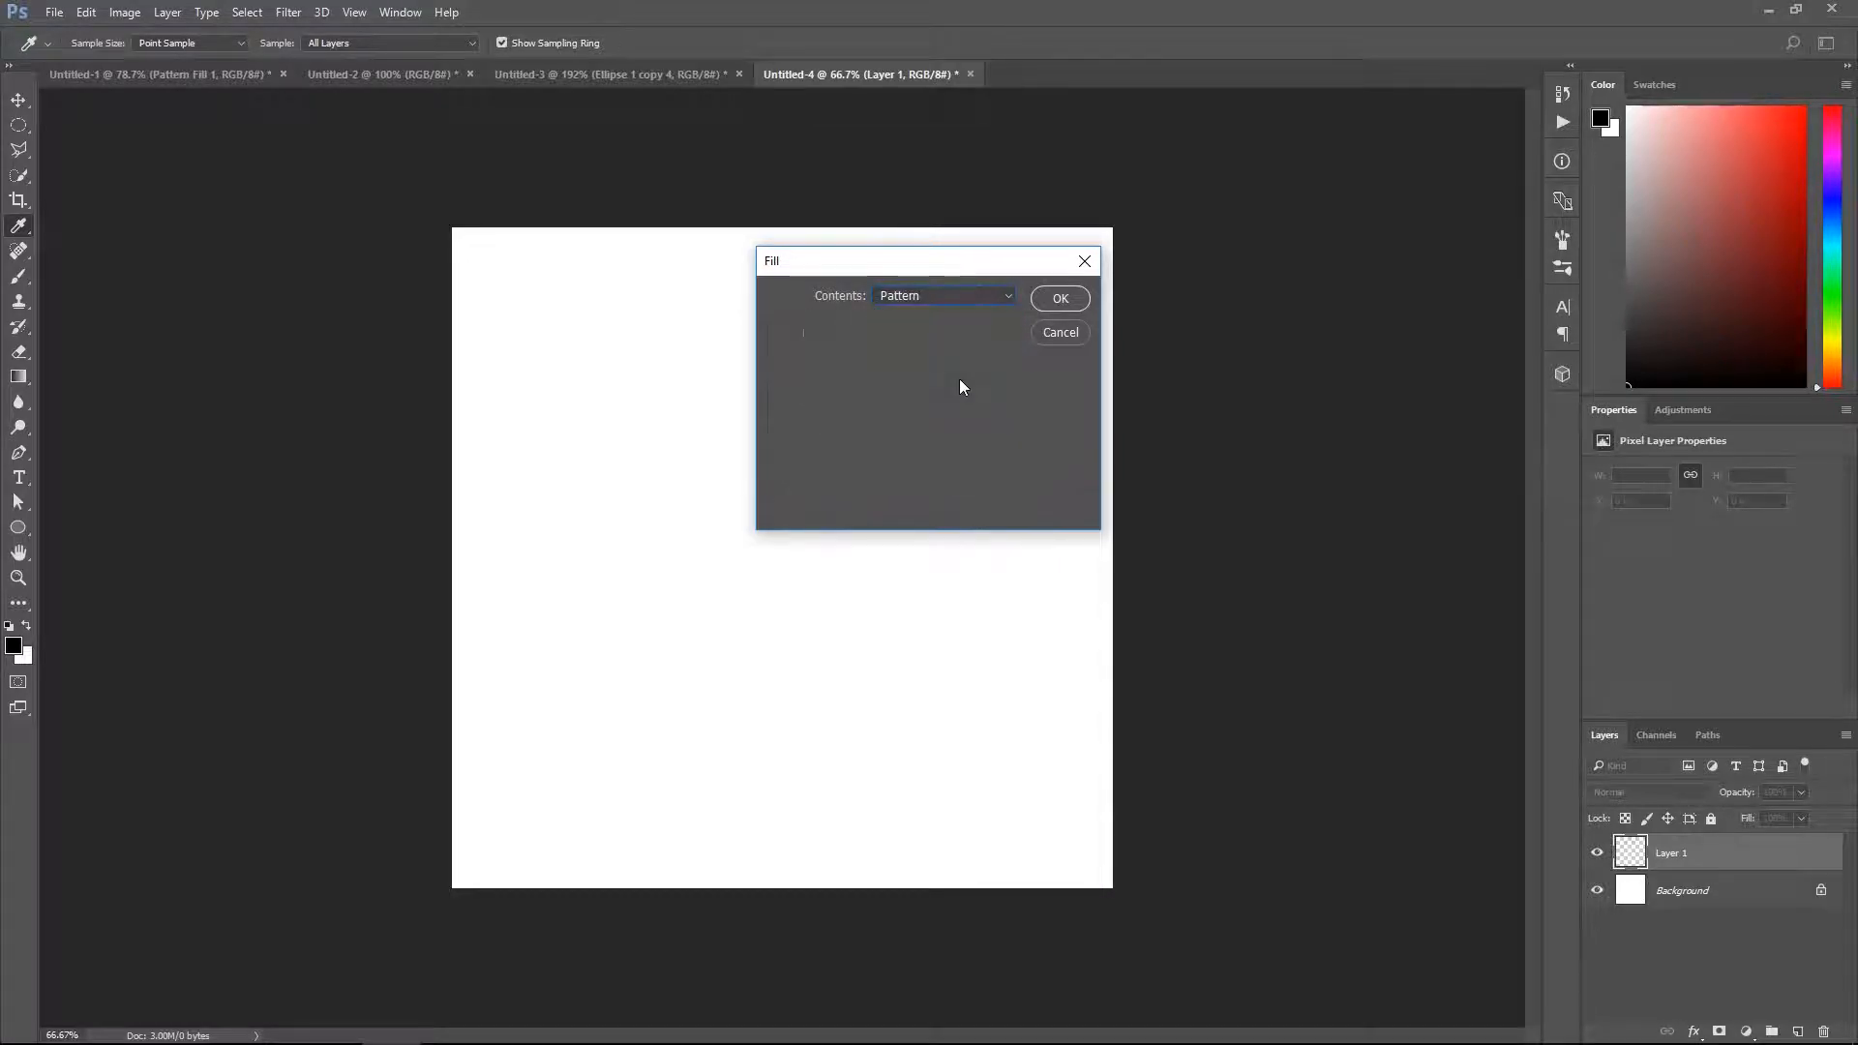
click(910, 350)
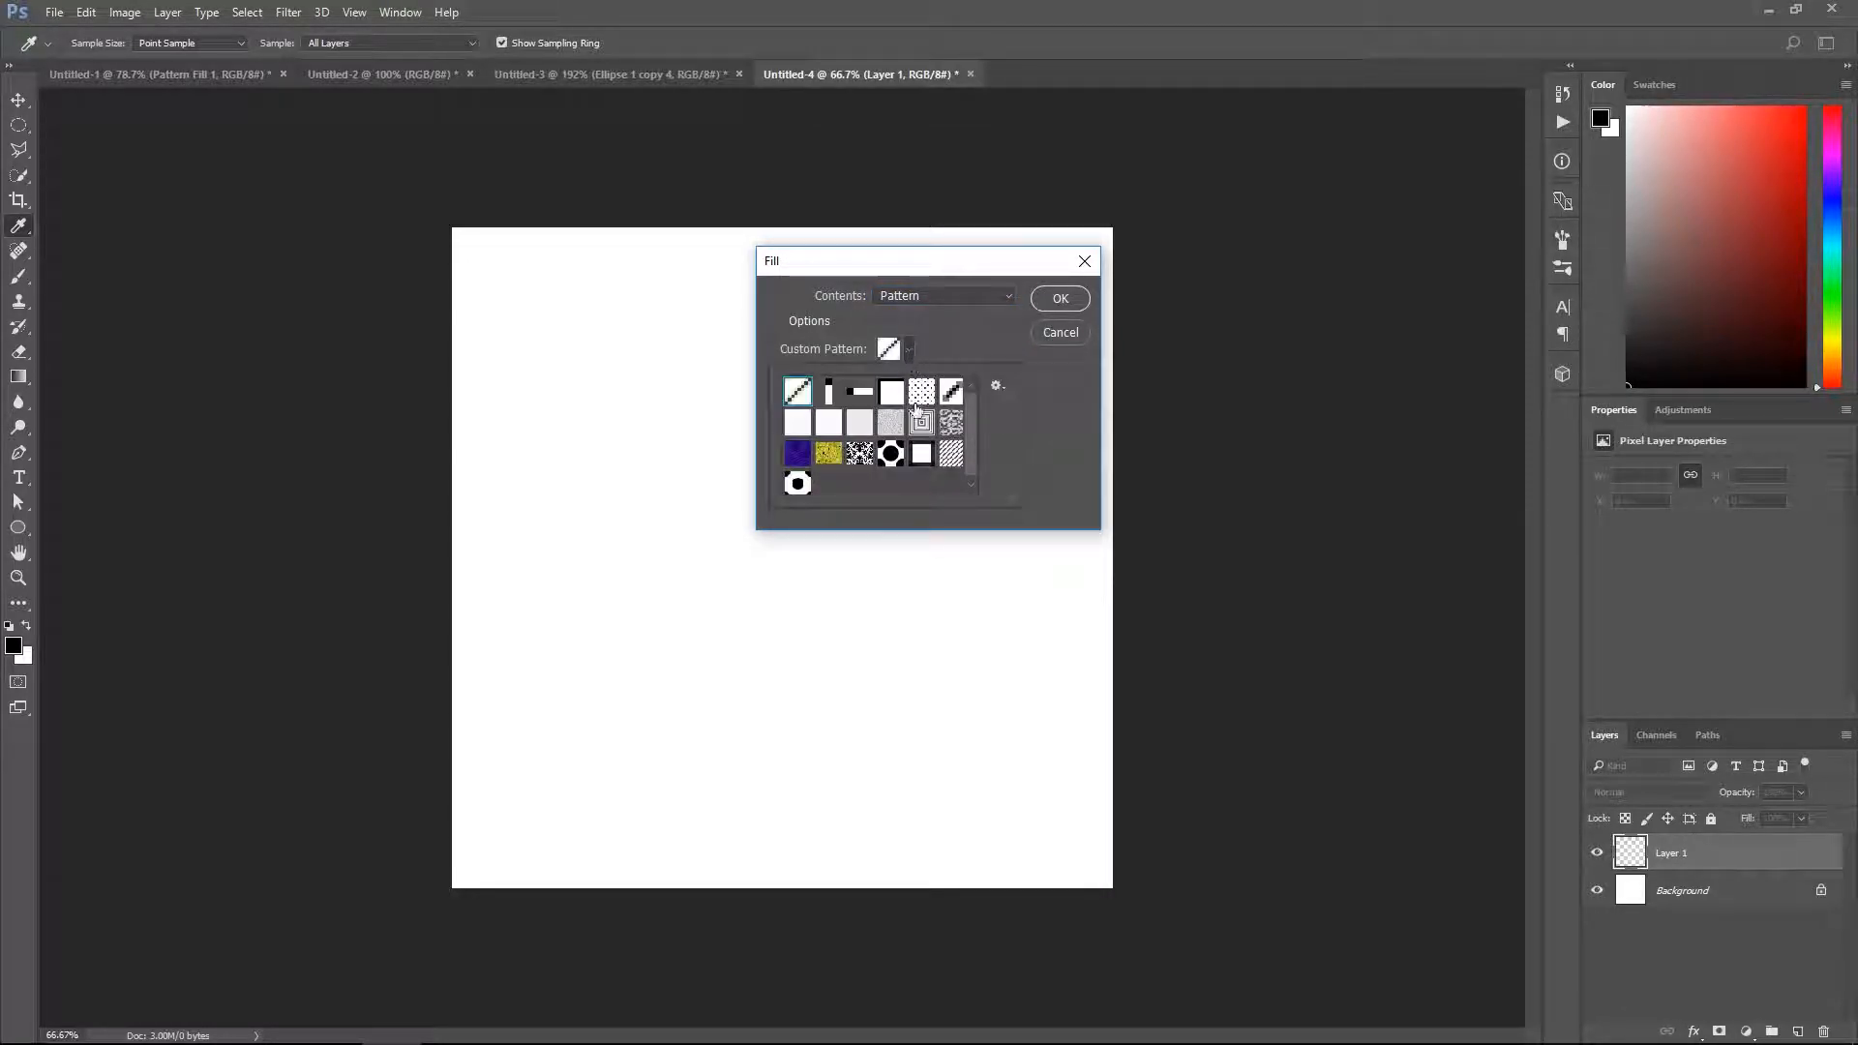
click(891, 455)
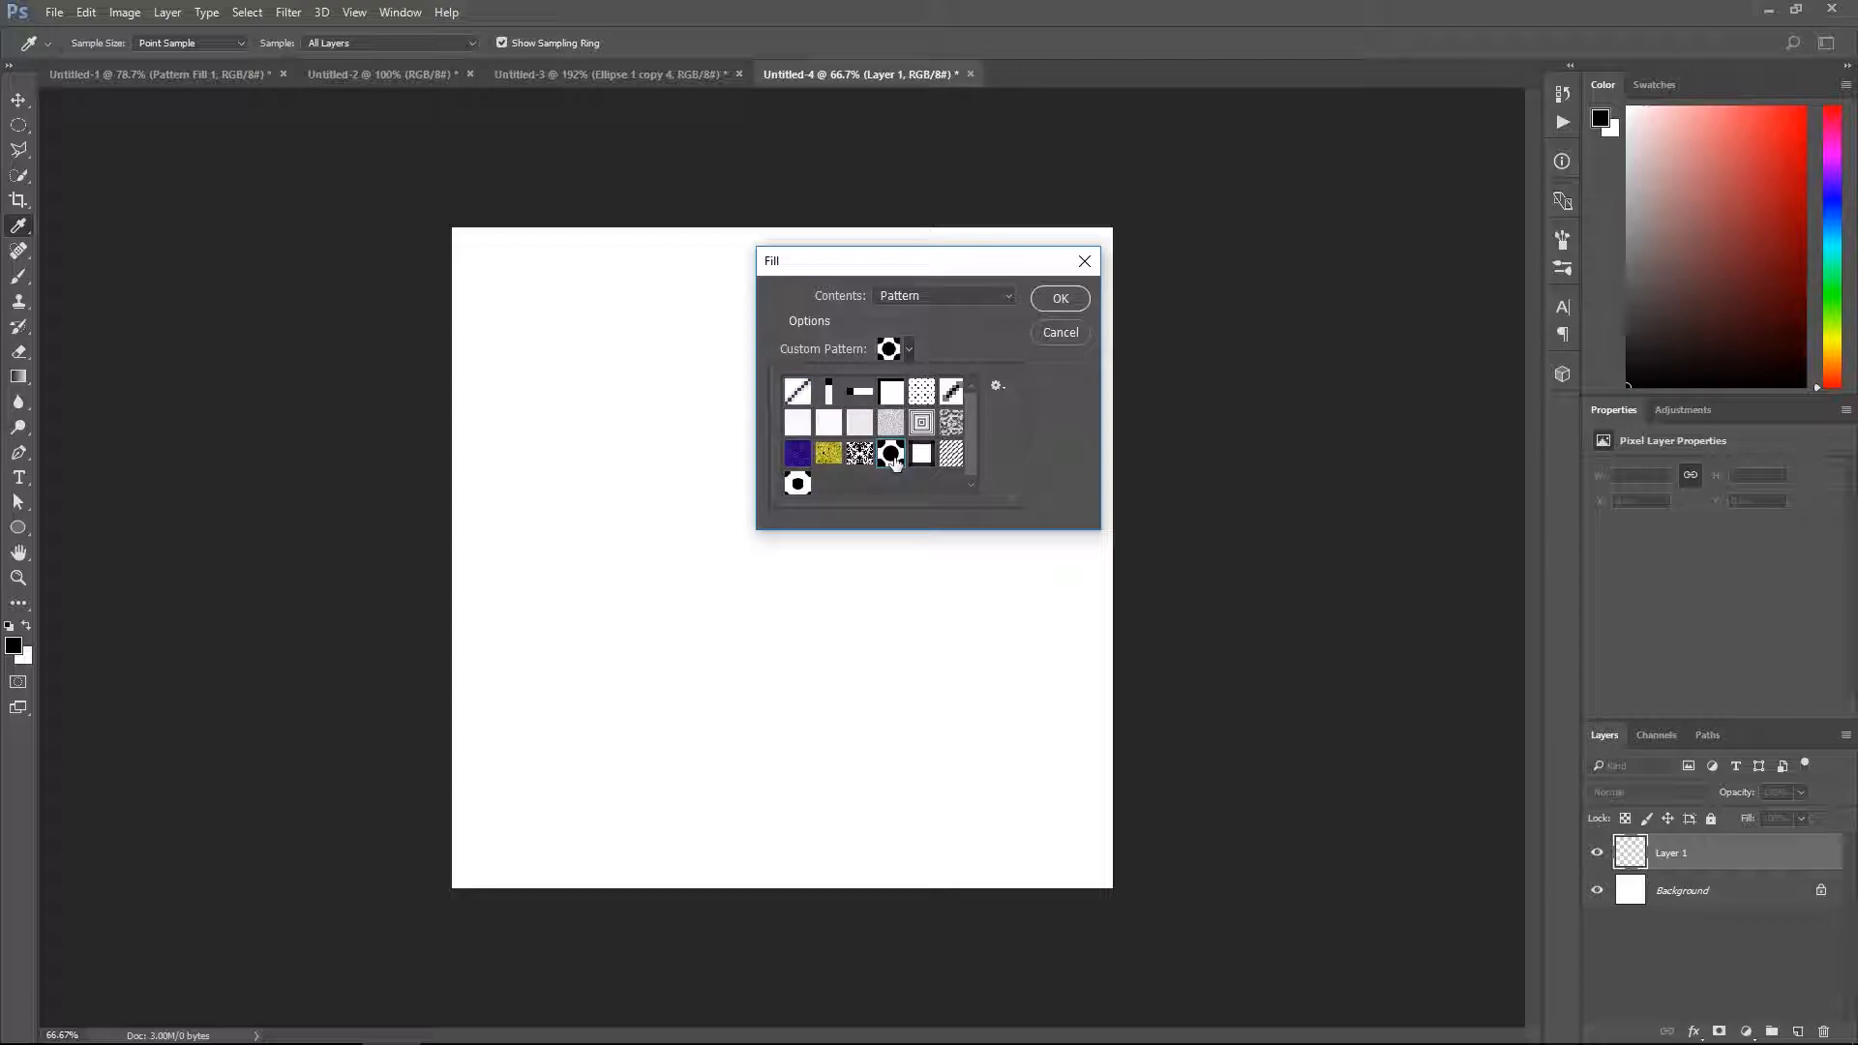
click(1060, 299)
click(1059, 298)
key(v)
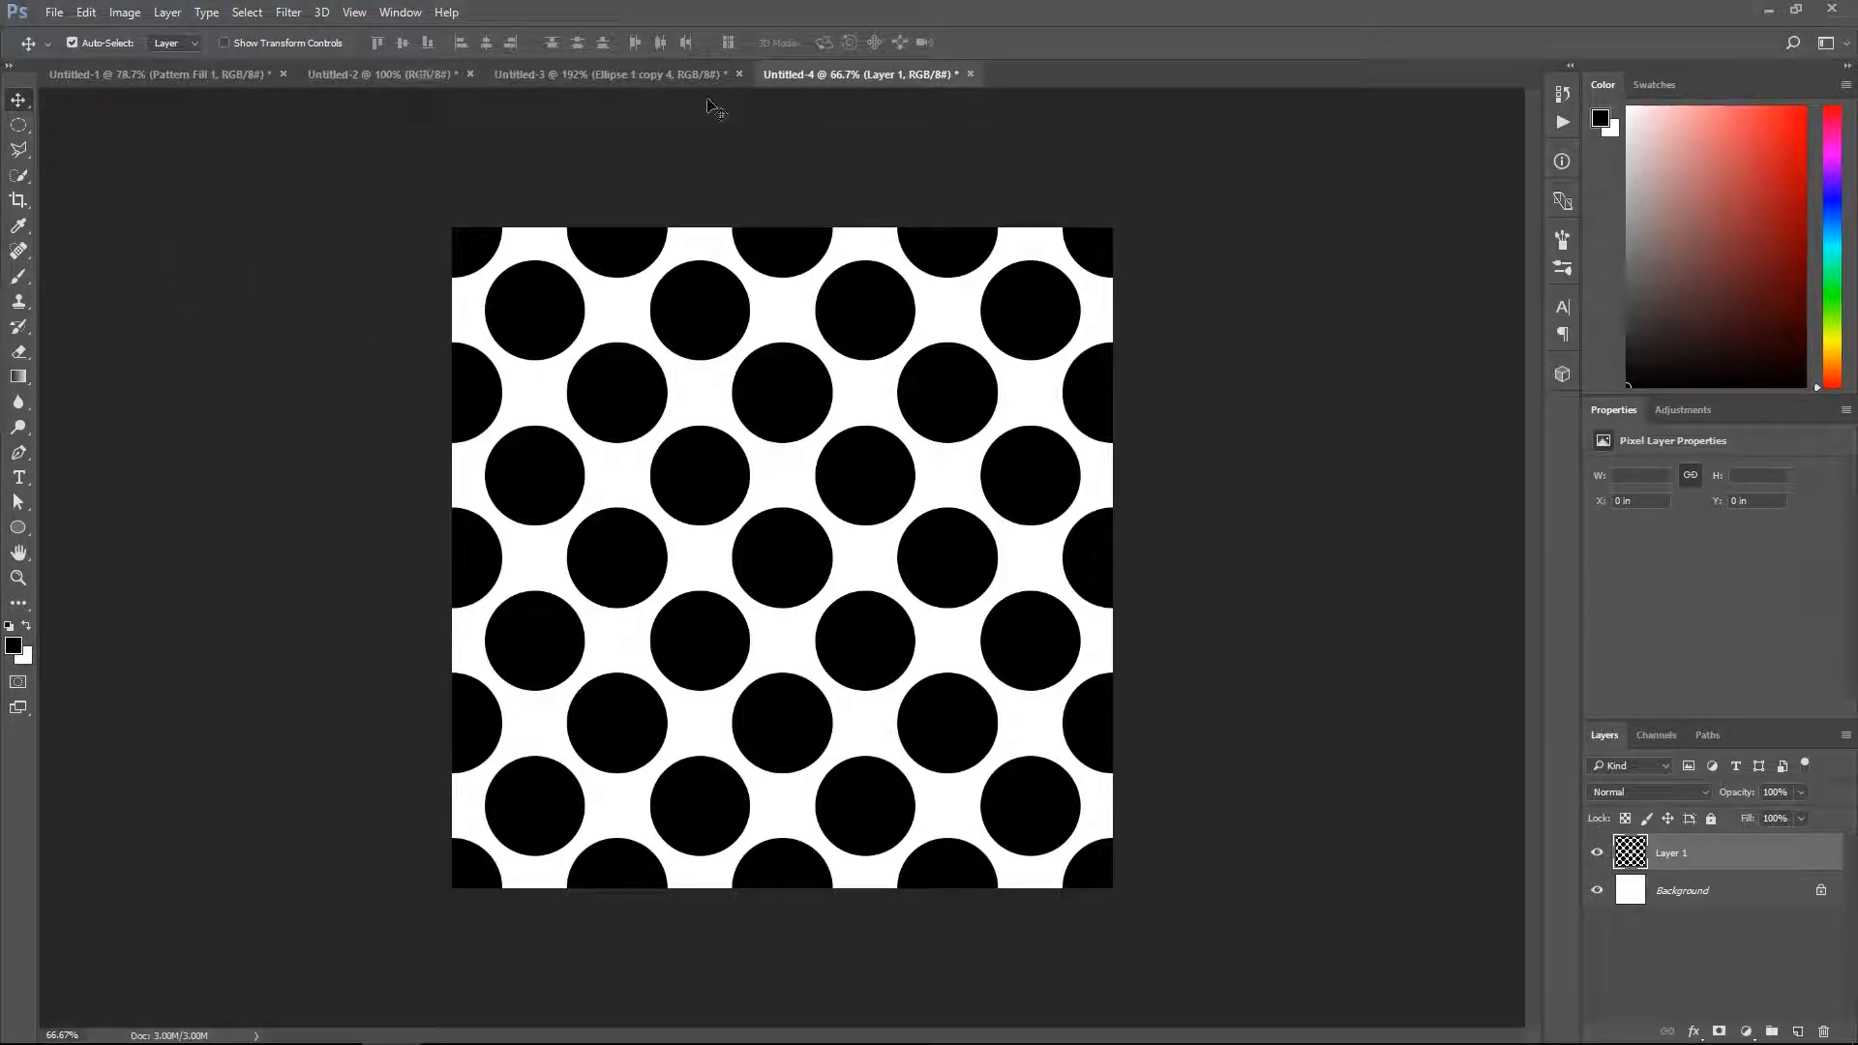
Step: Clear the selection in Untitled-3, and examine the line grid and the layers of the Square group in Untitled-2
click(677, 77)
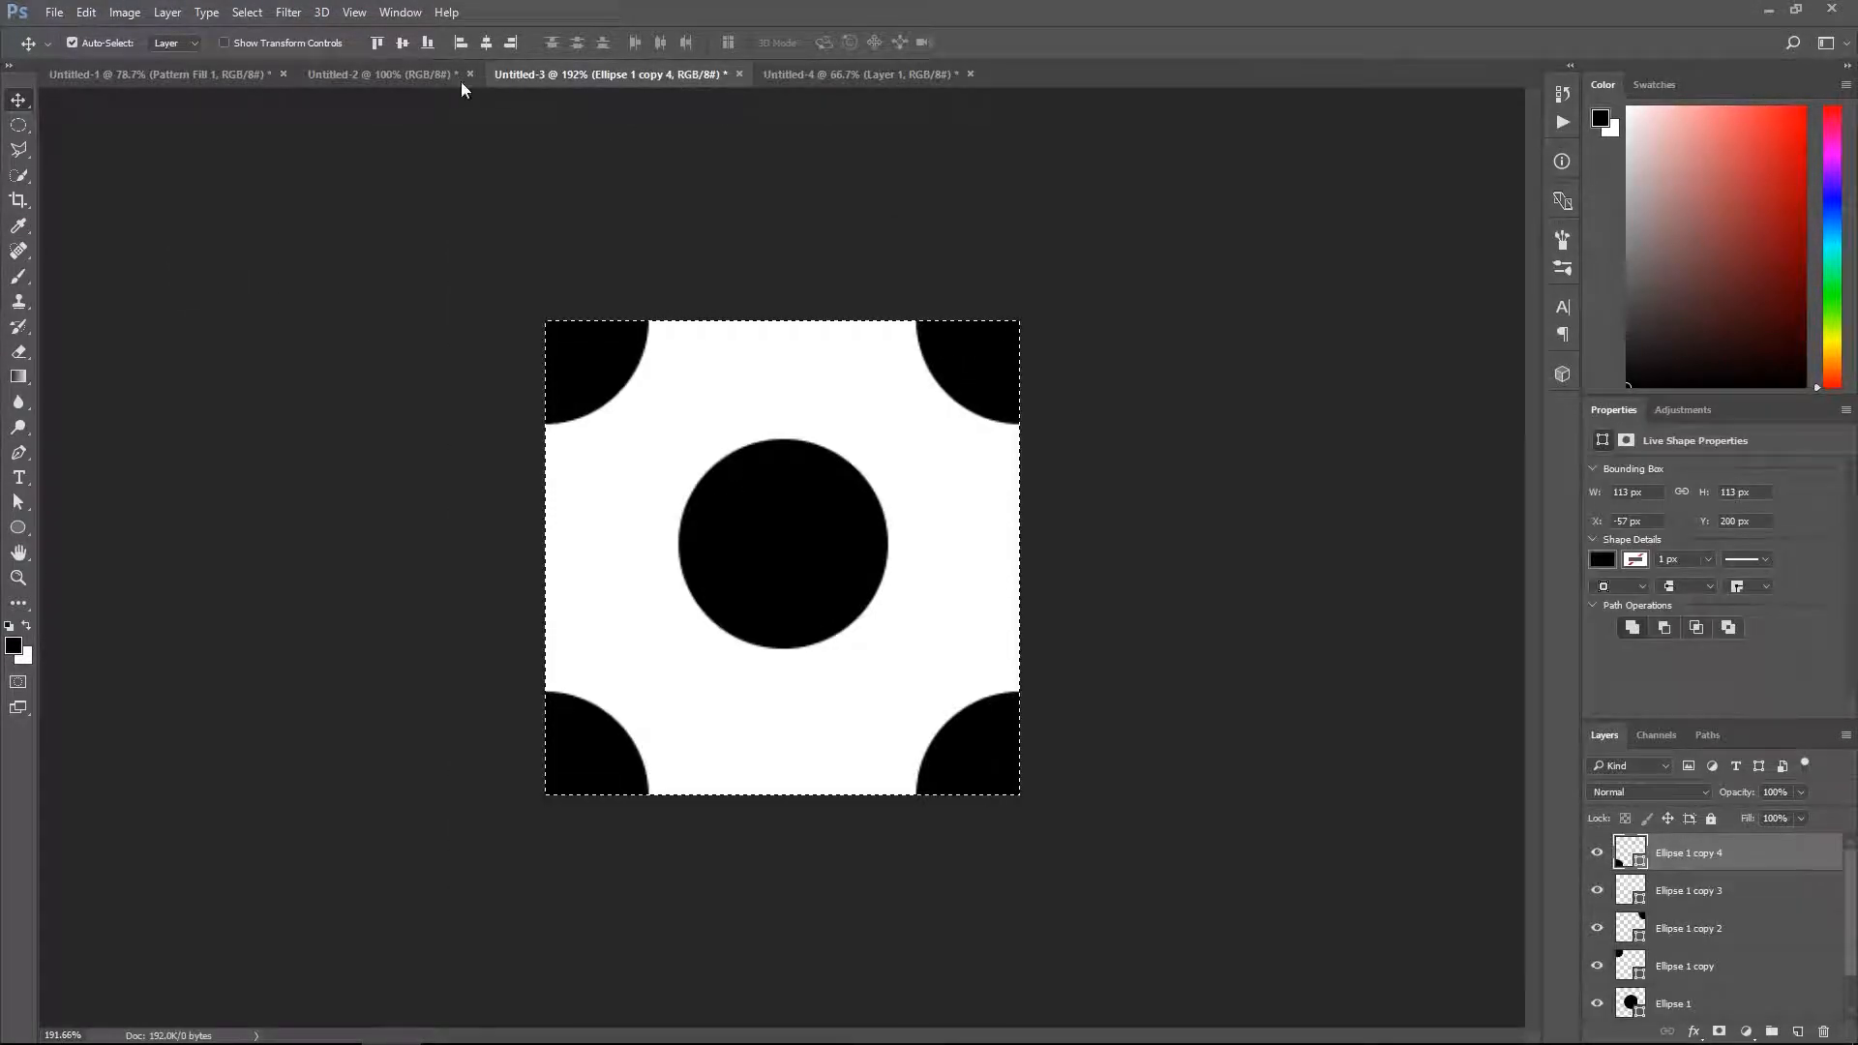
key(ctrl+d)
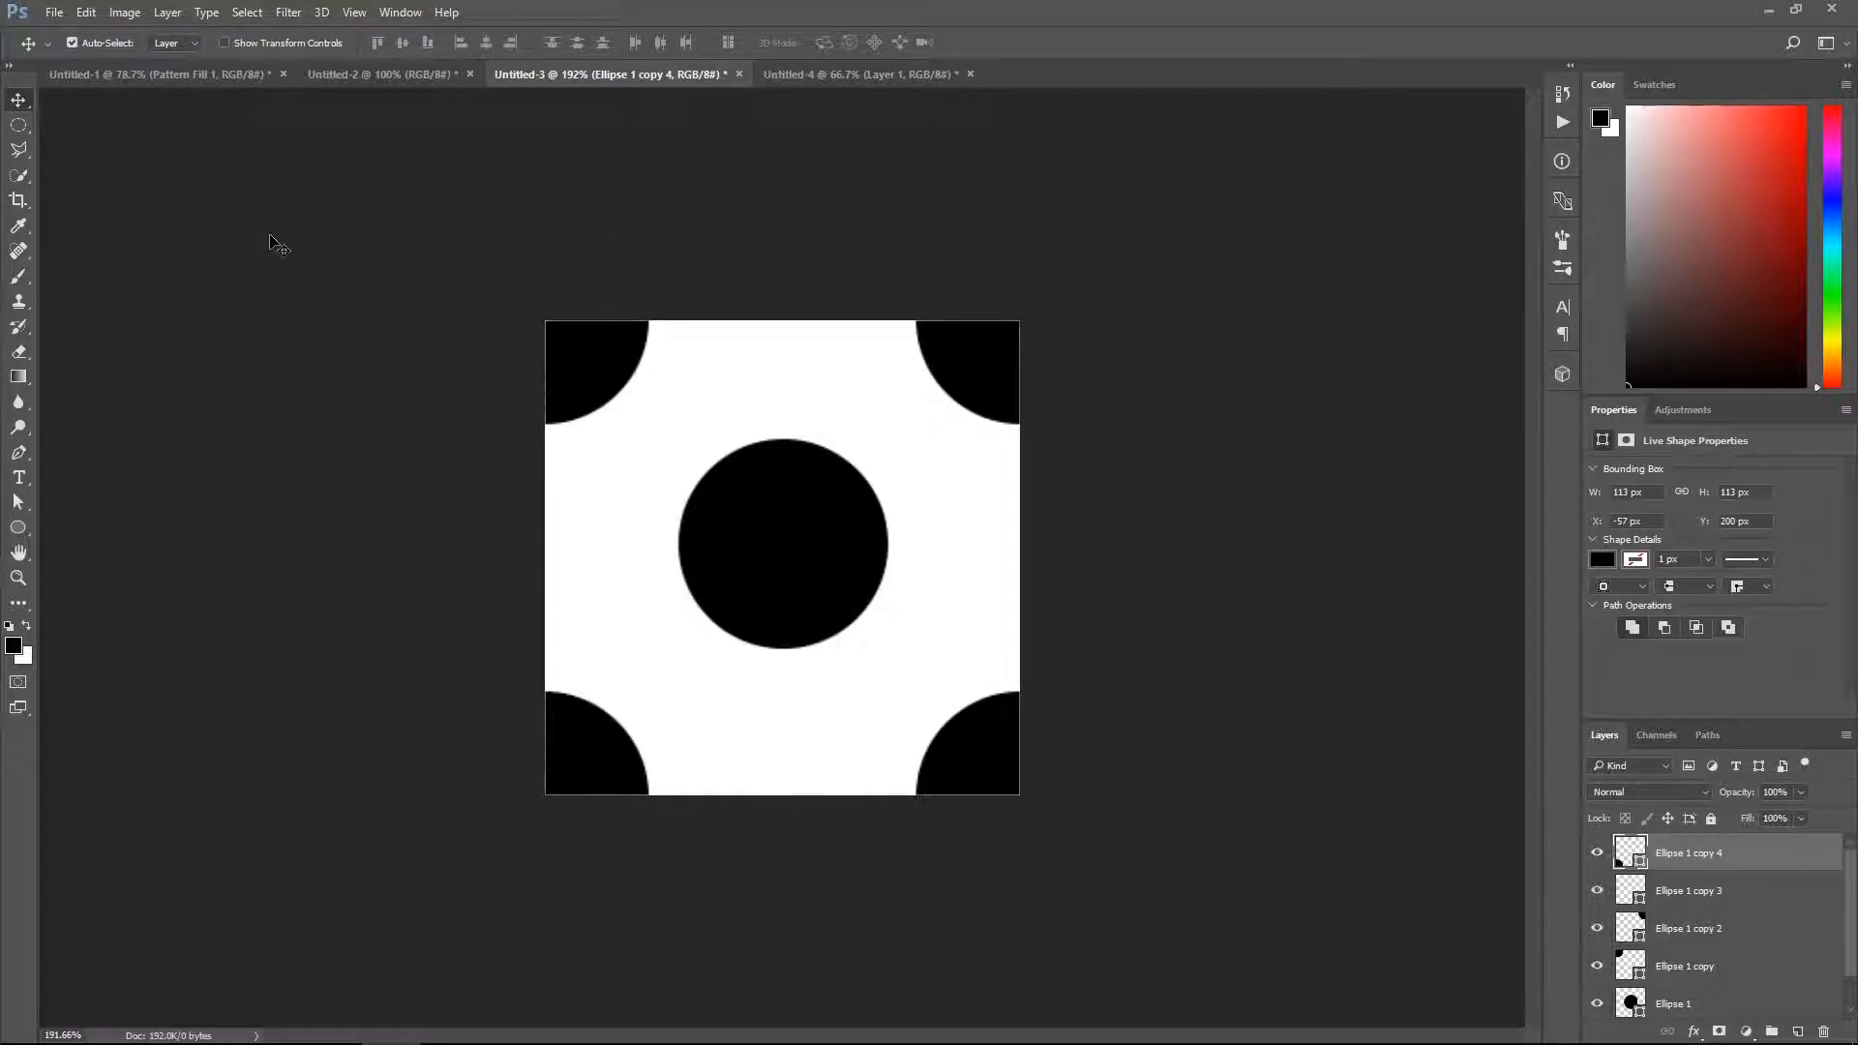
click(384, 86)
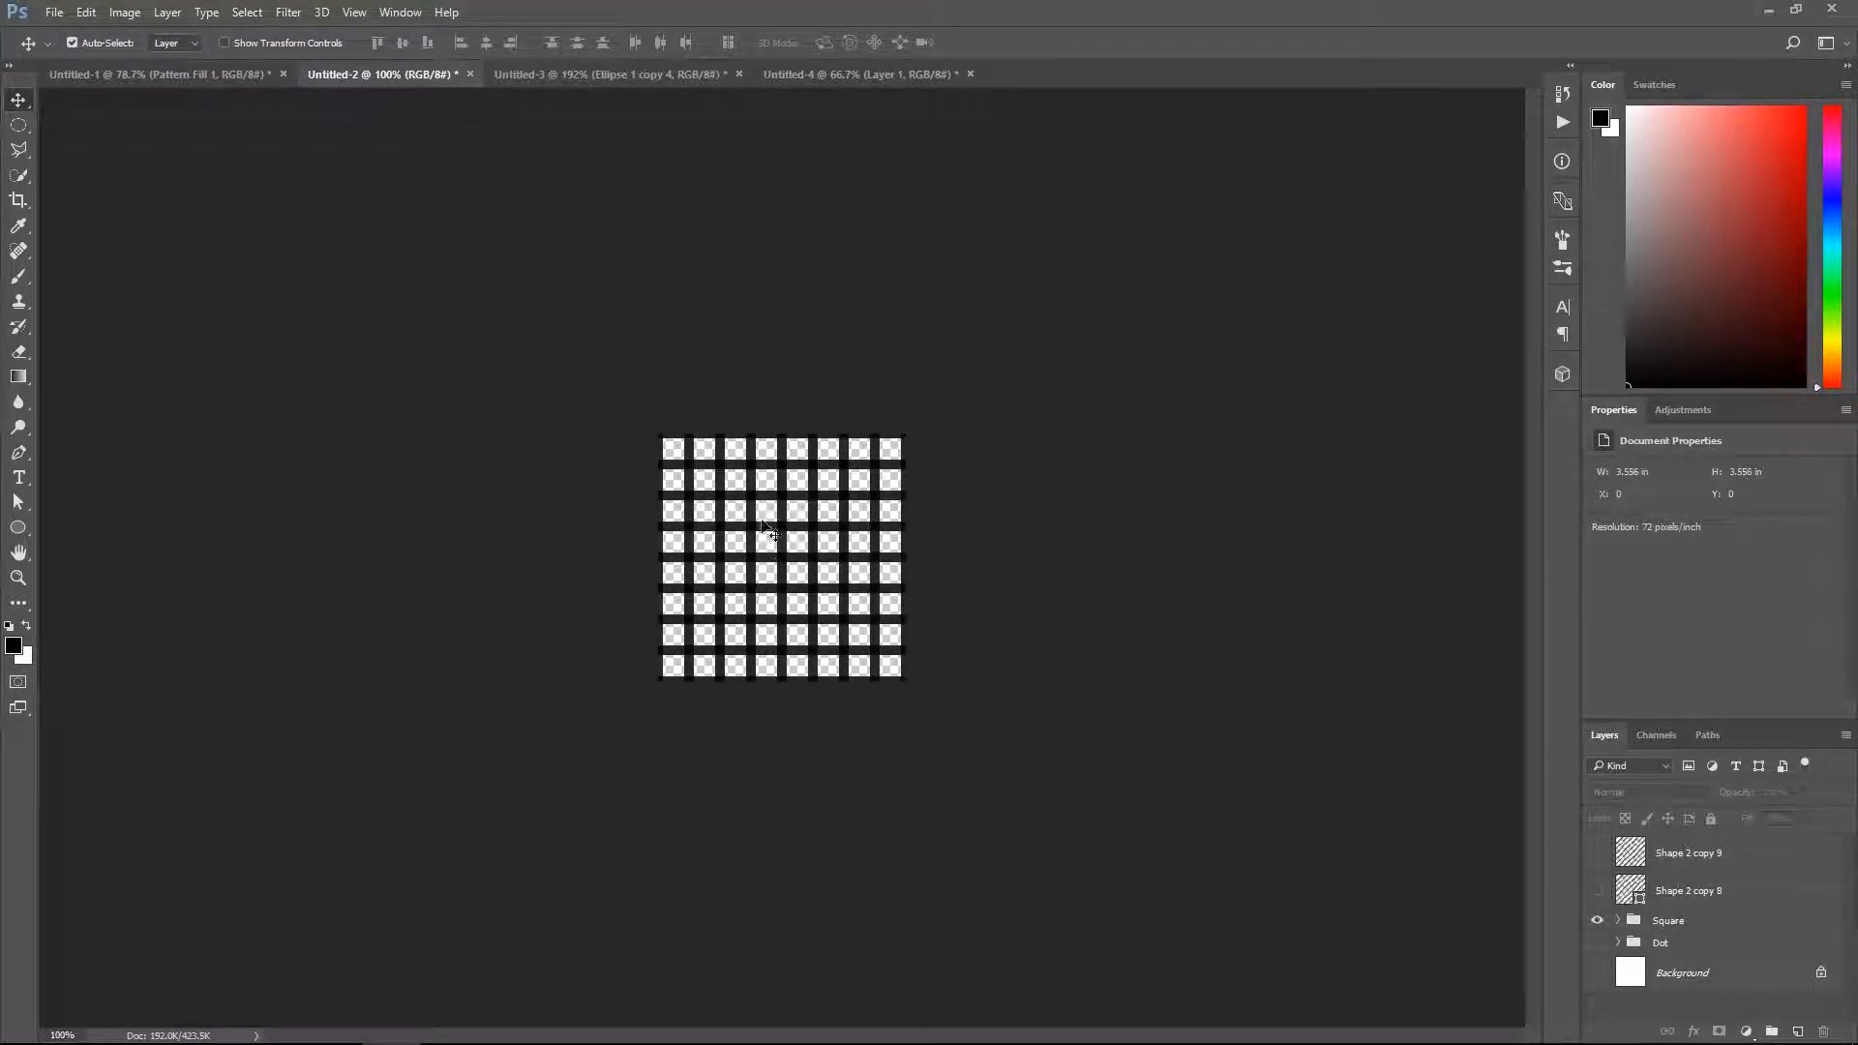
alt+scroll(766, 578, up, 5)
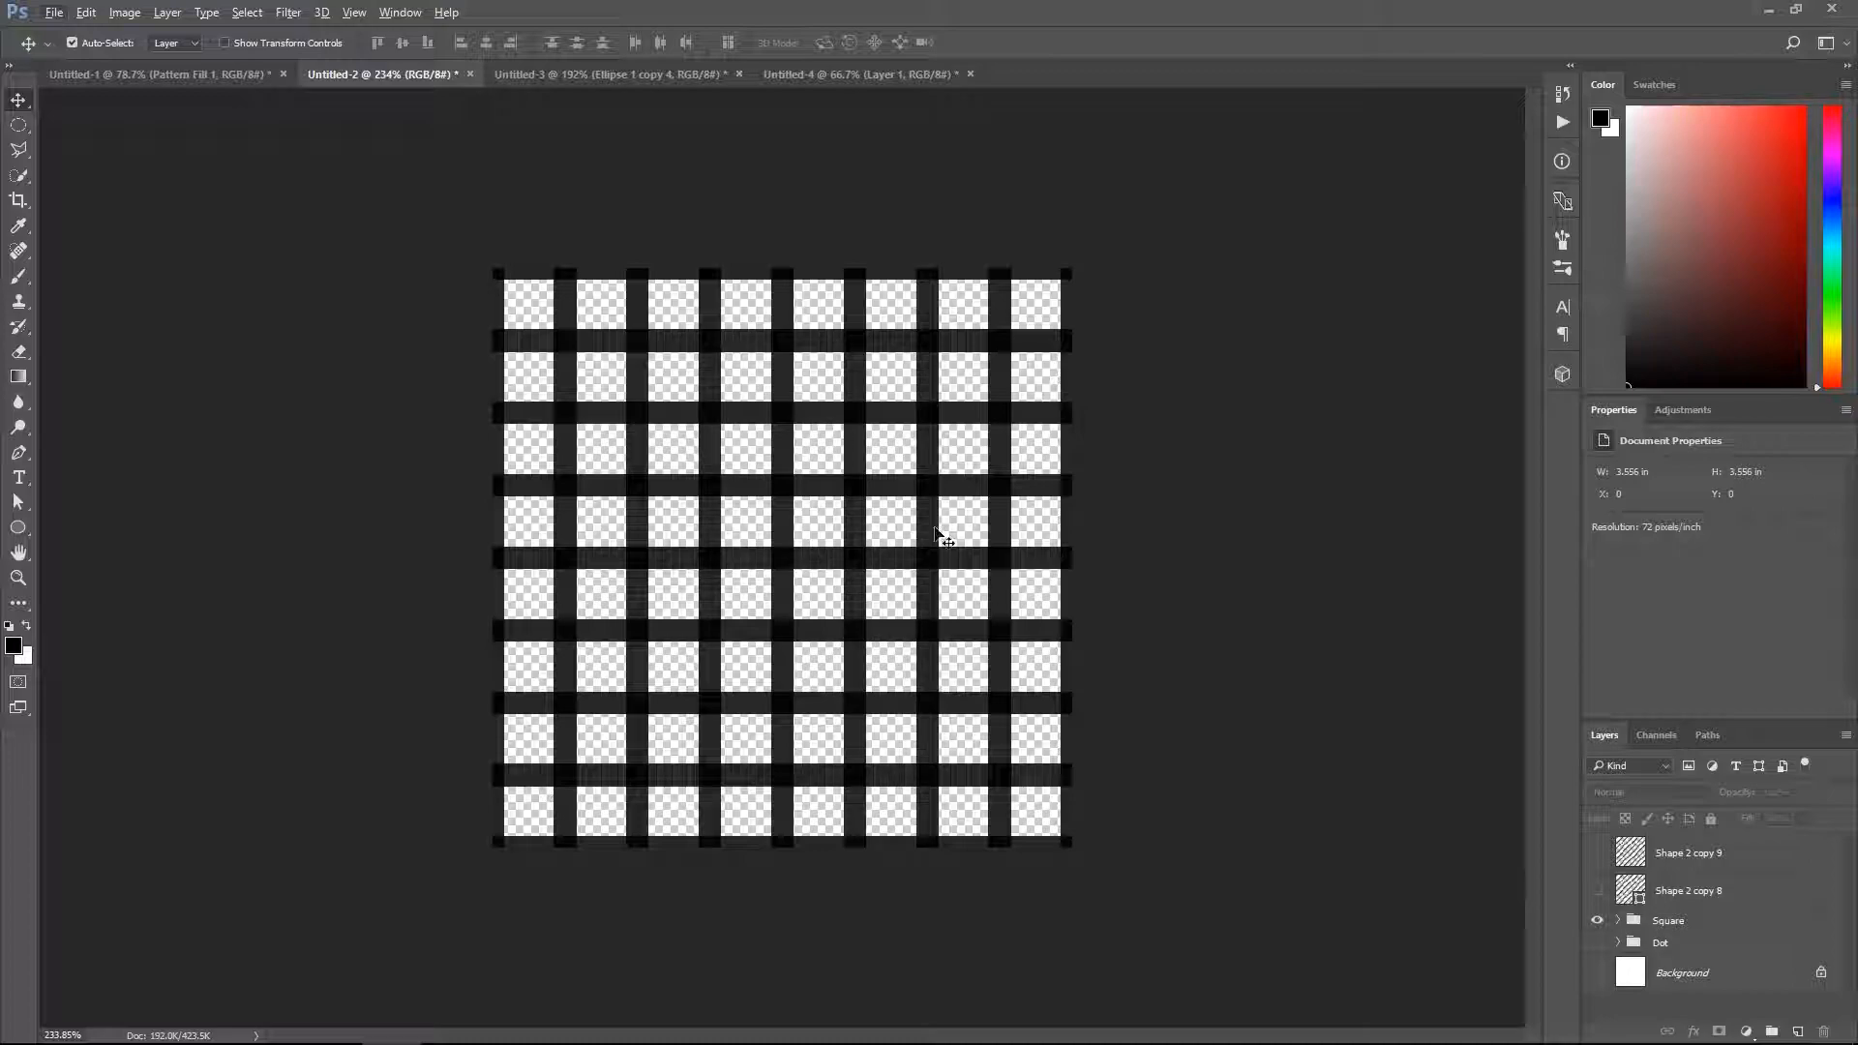
alt+scroll(734, 514, up, 4)
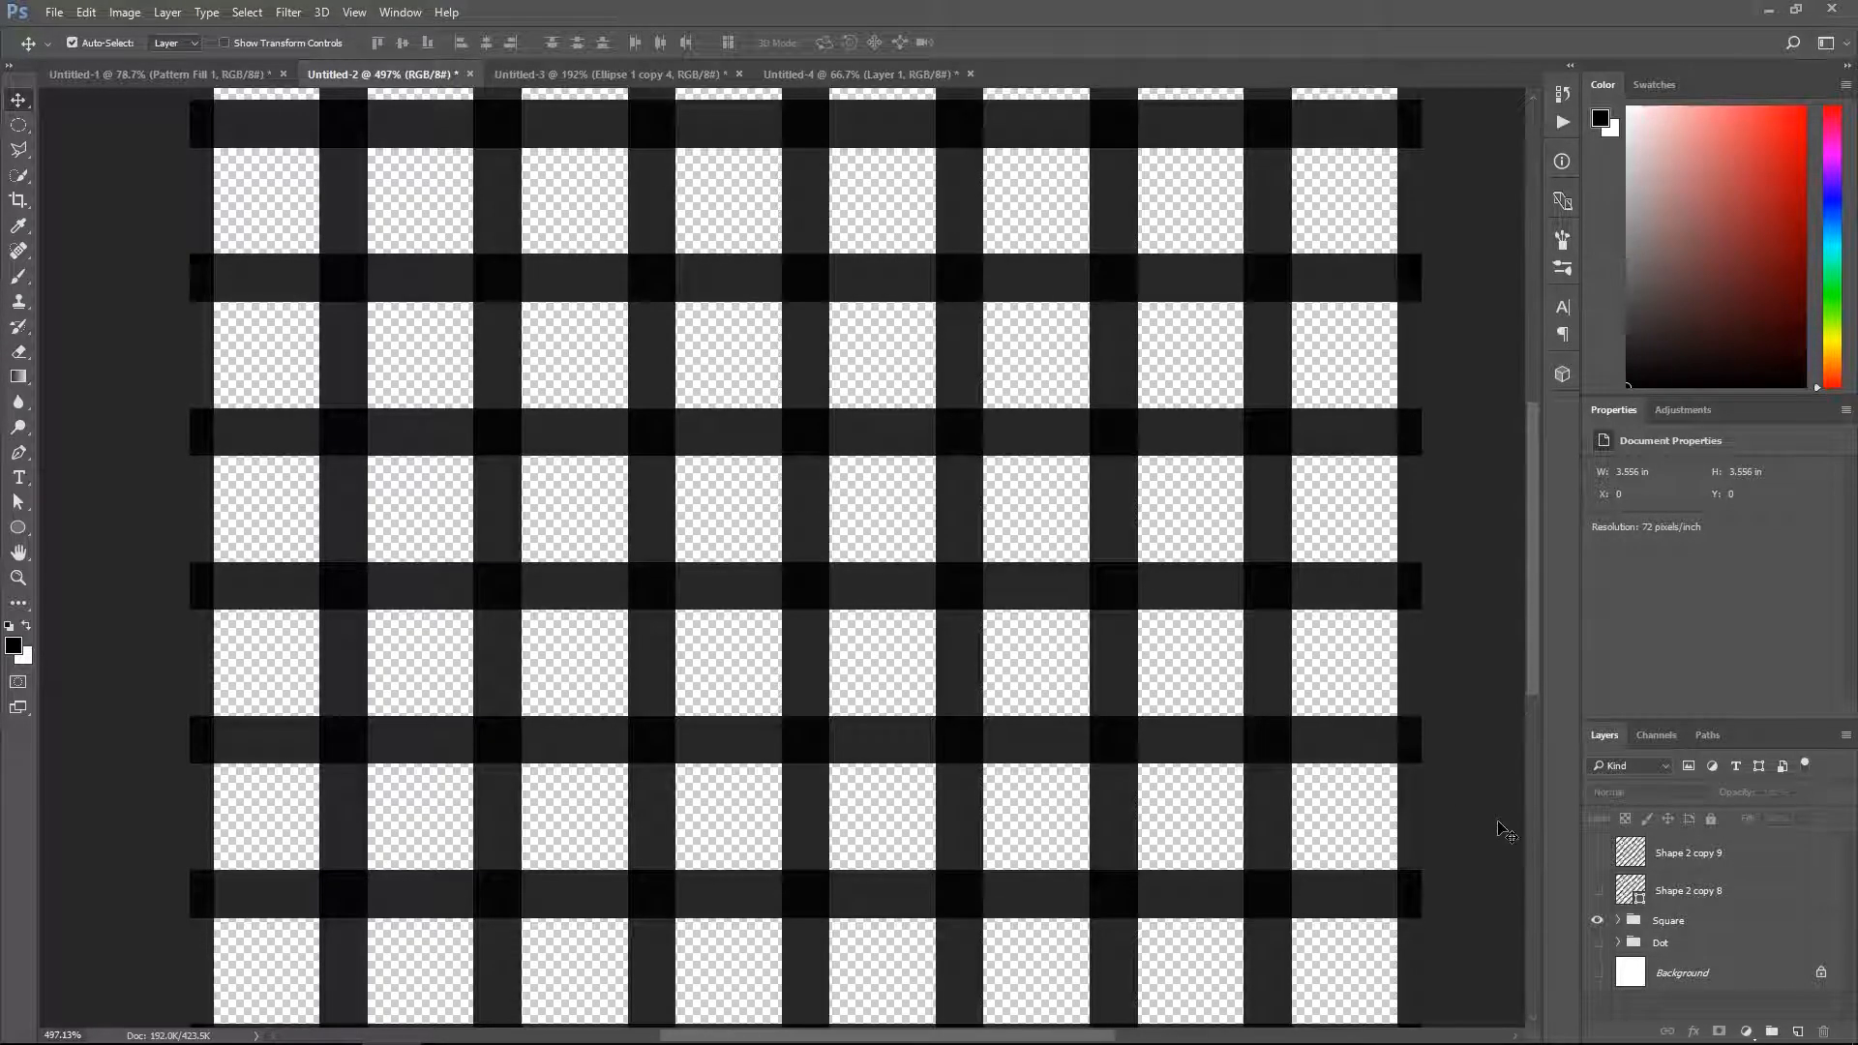
click(1617, 920)
scroll(1621, 914, down, 3)
scroll(1621, 913, down, 1)
click(1621, 913)
scroll(1621, 913, down, 3)
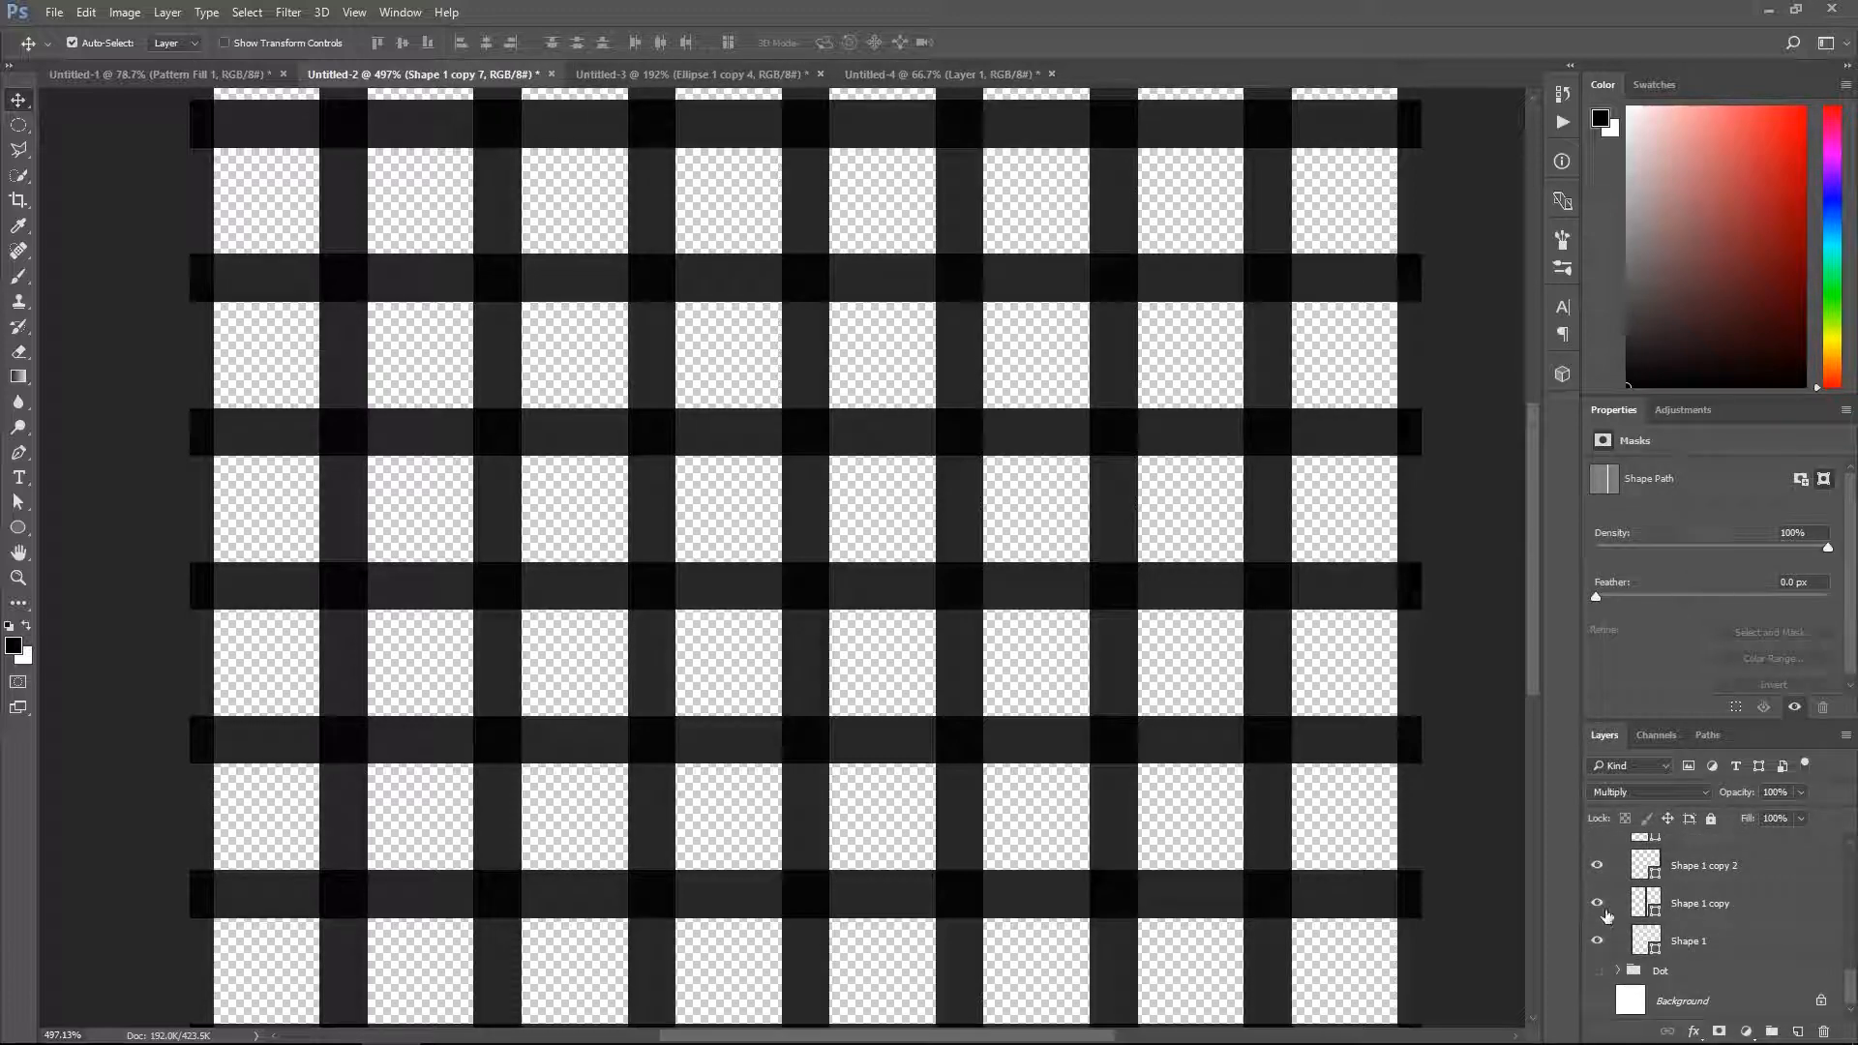
scroll(1598, 864, up, 10)
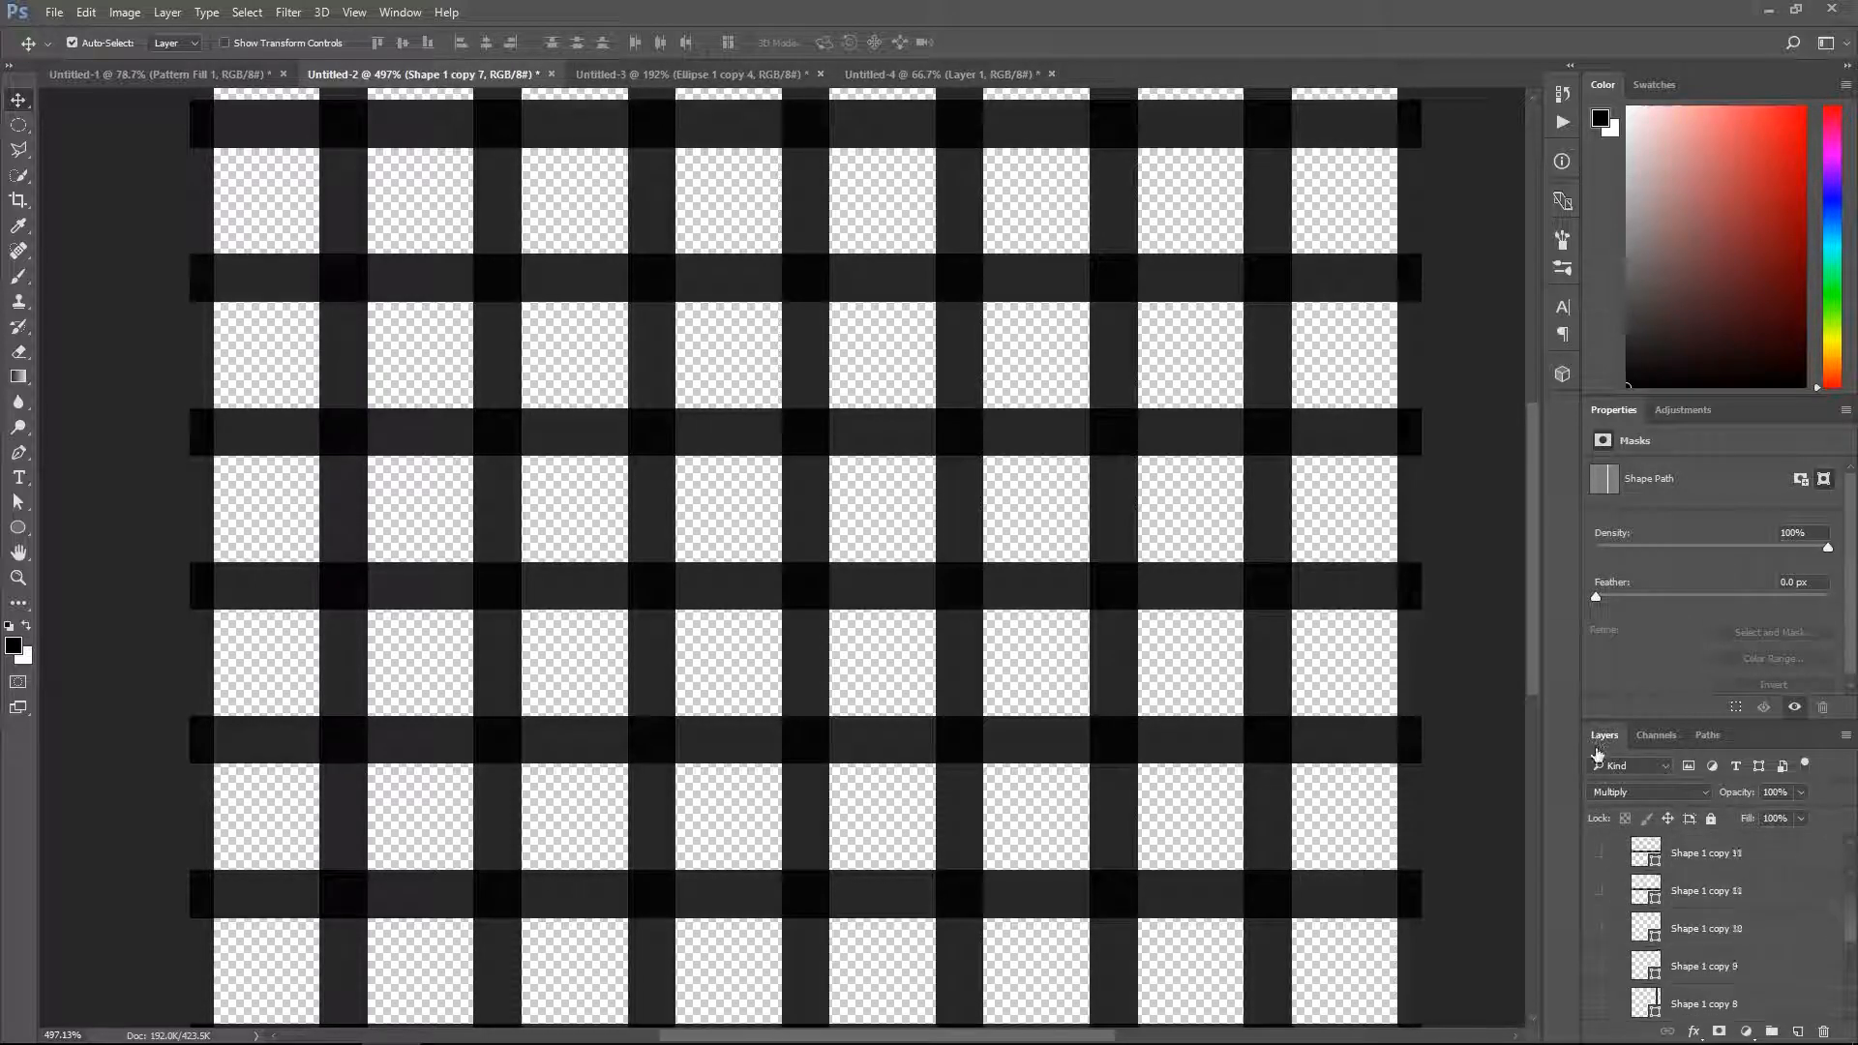
Step: Hide the Square group's line shape layers and move the leftover strip off the canvas's left edge
click(1598, 920)
click(1597, 921)
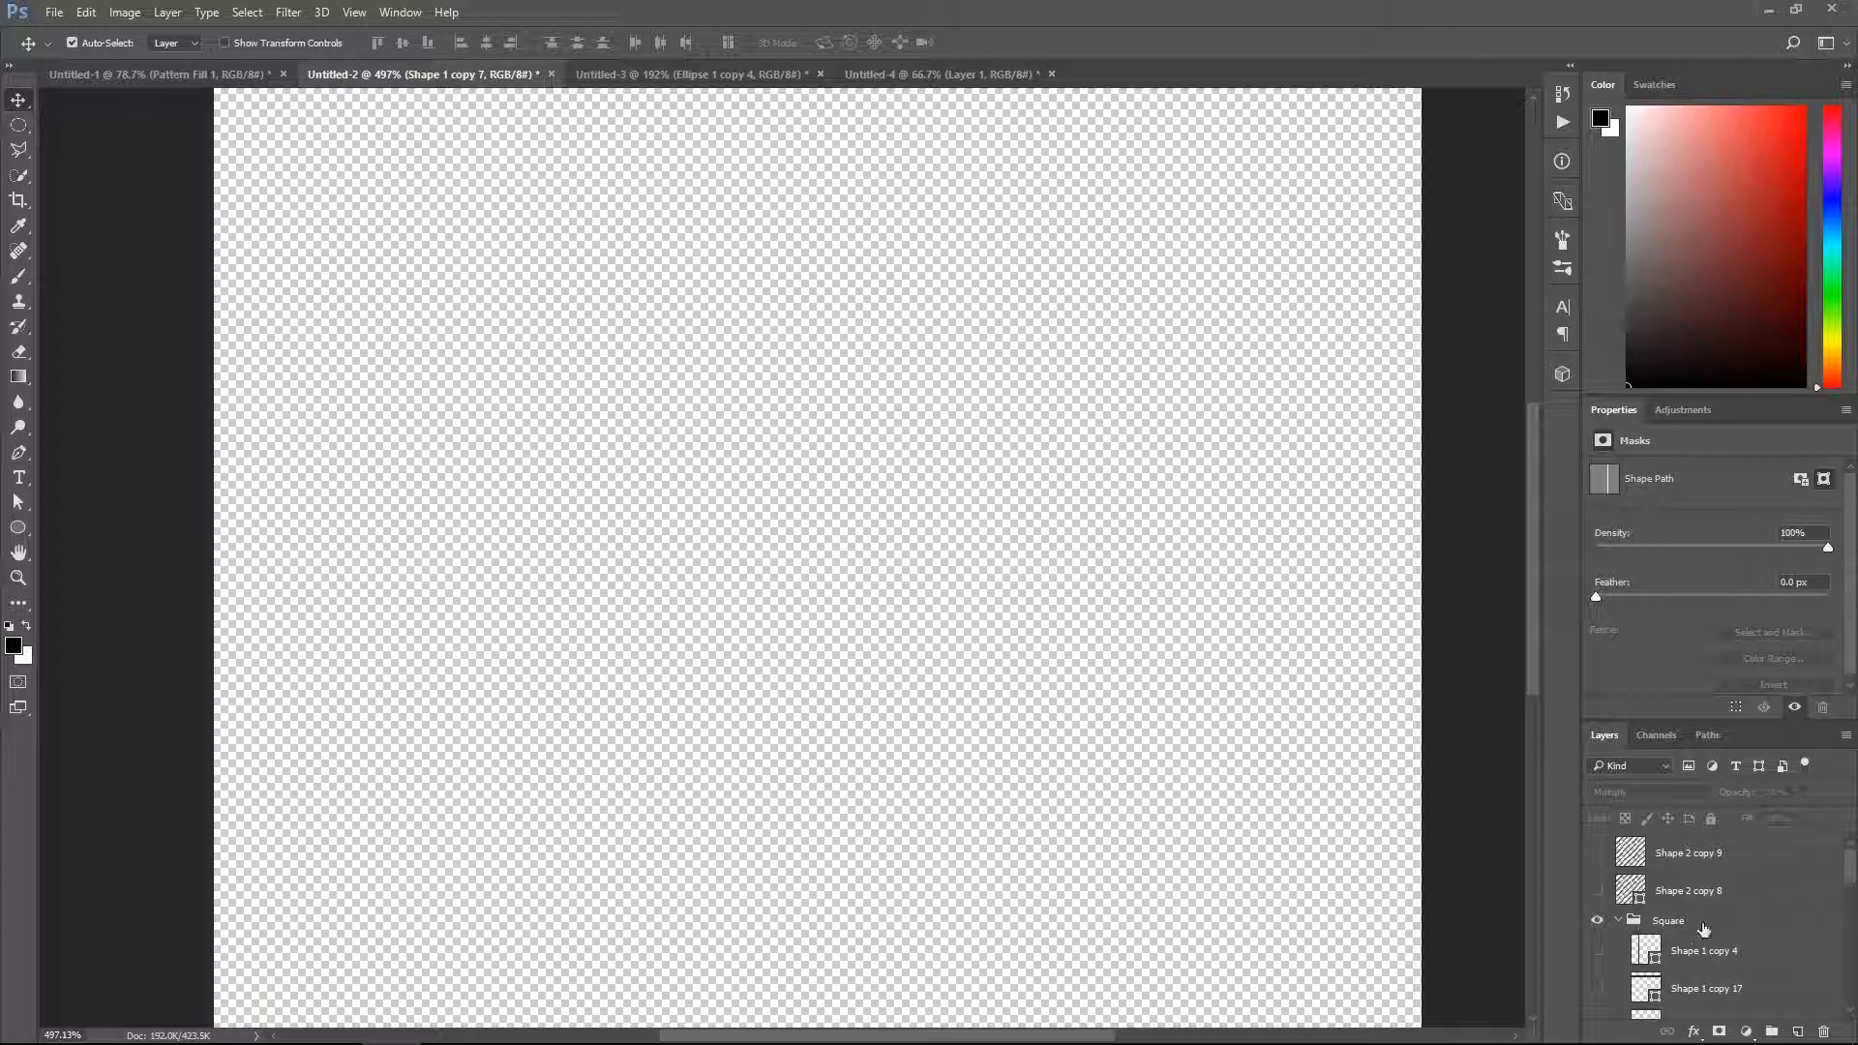
alt+scroll(466, 405, down, 8)
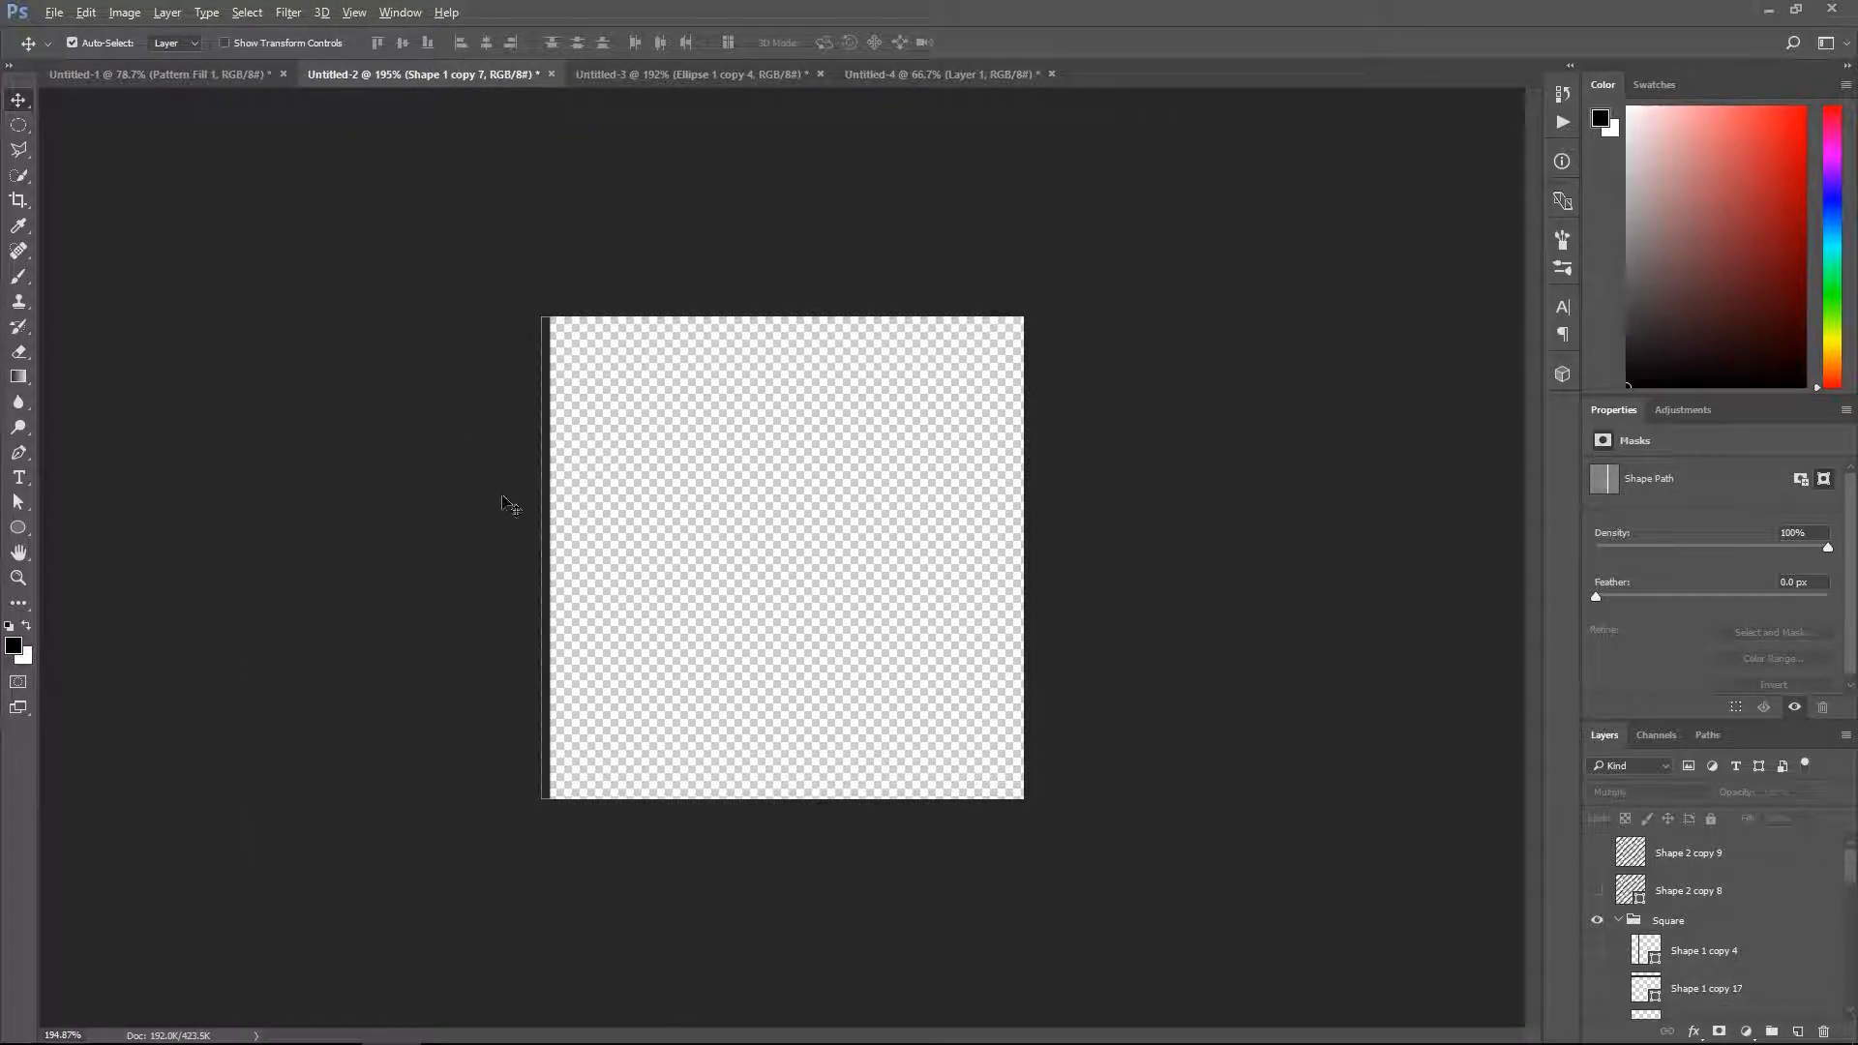
alt+scroll(544, 460, up, 1)
drag(528, 456, 1064, 432)
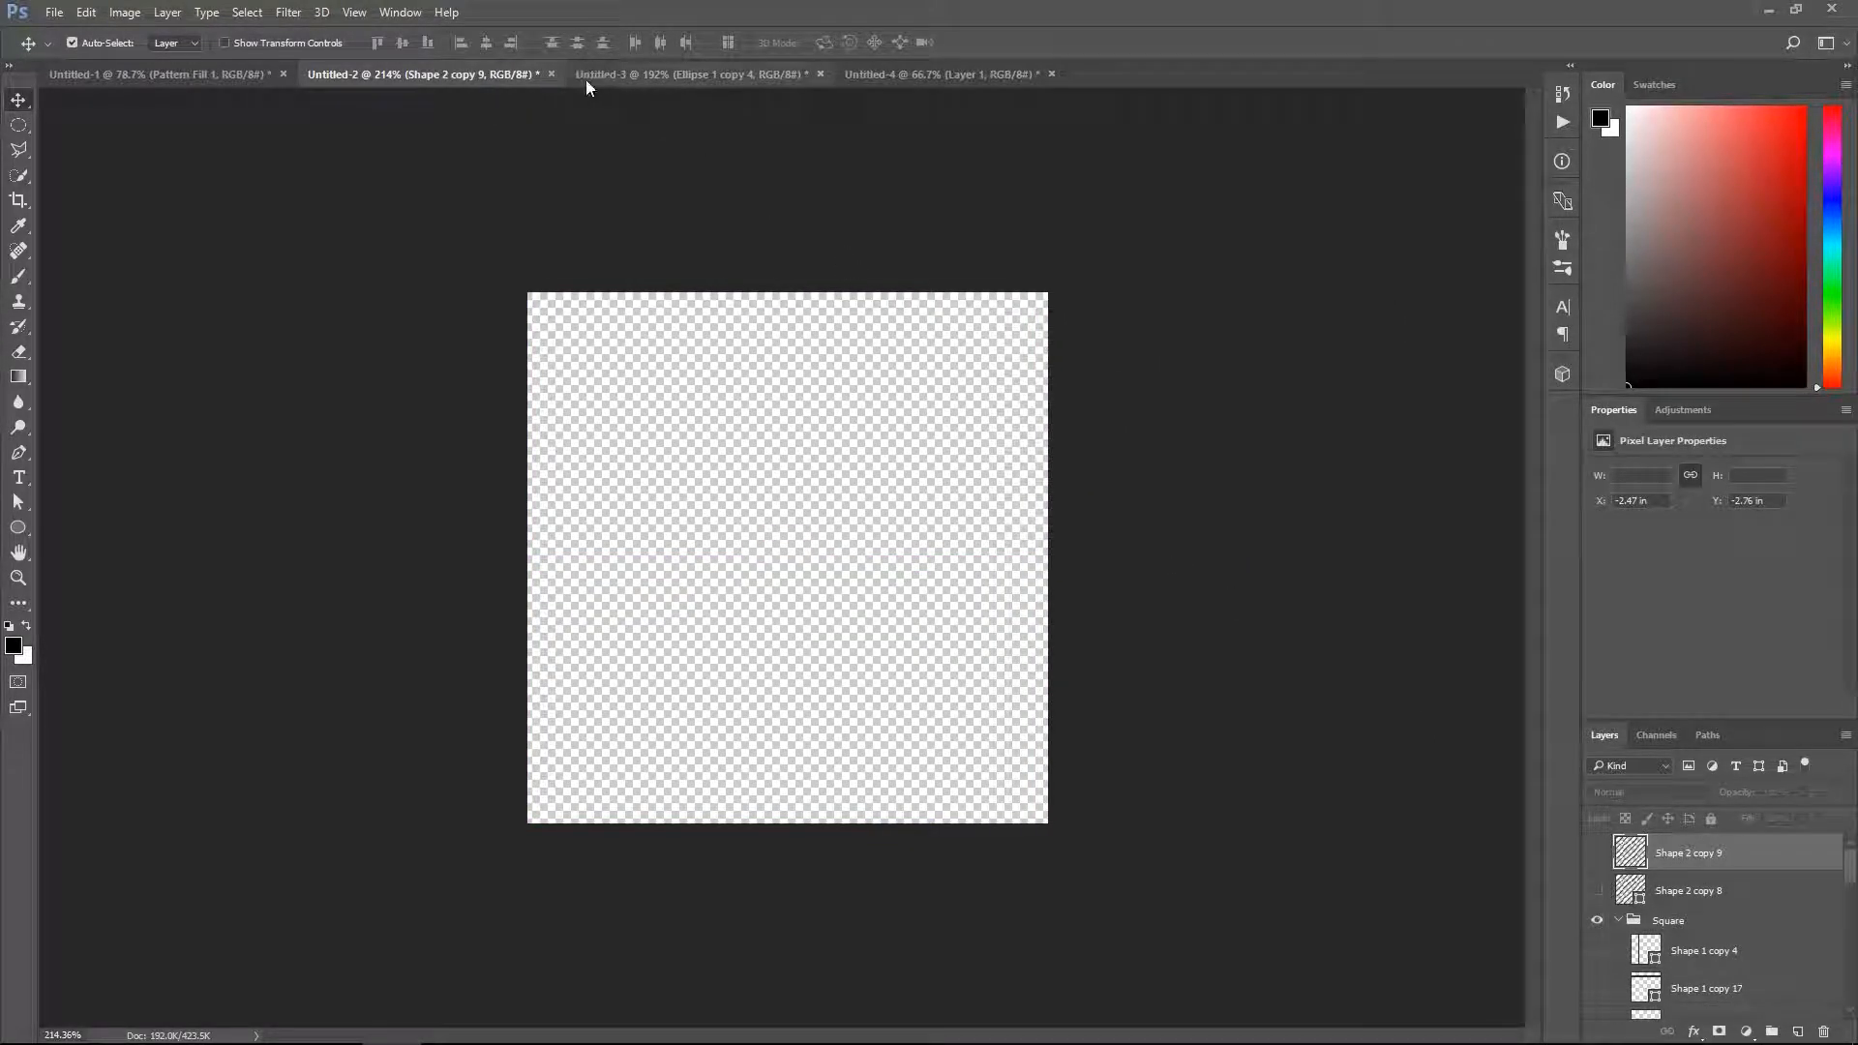
Step: Return to Untitled-3, group all the ellipse layers and hide the group
click(815, 80)
click(912, 70)
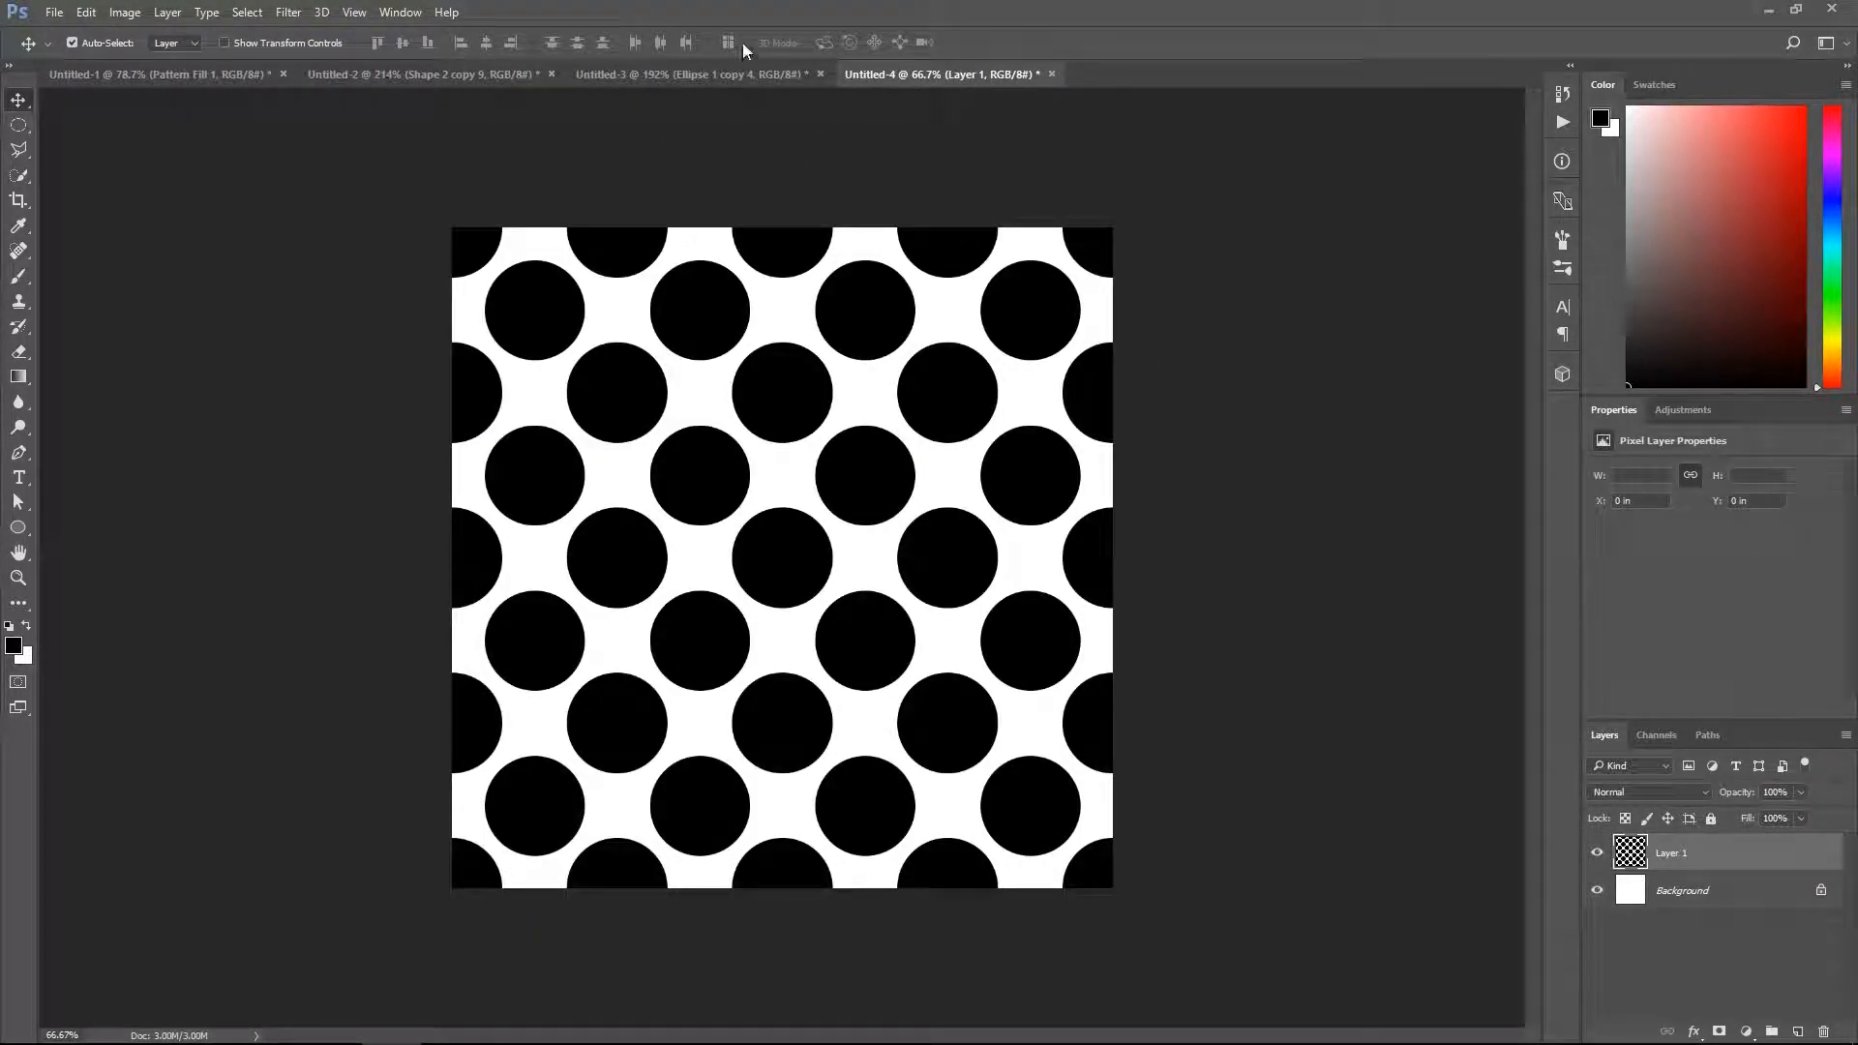
click(745, 69)
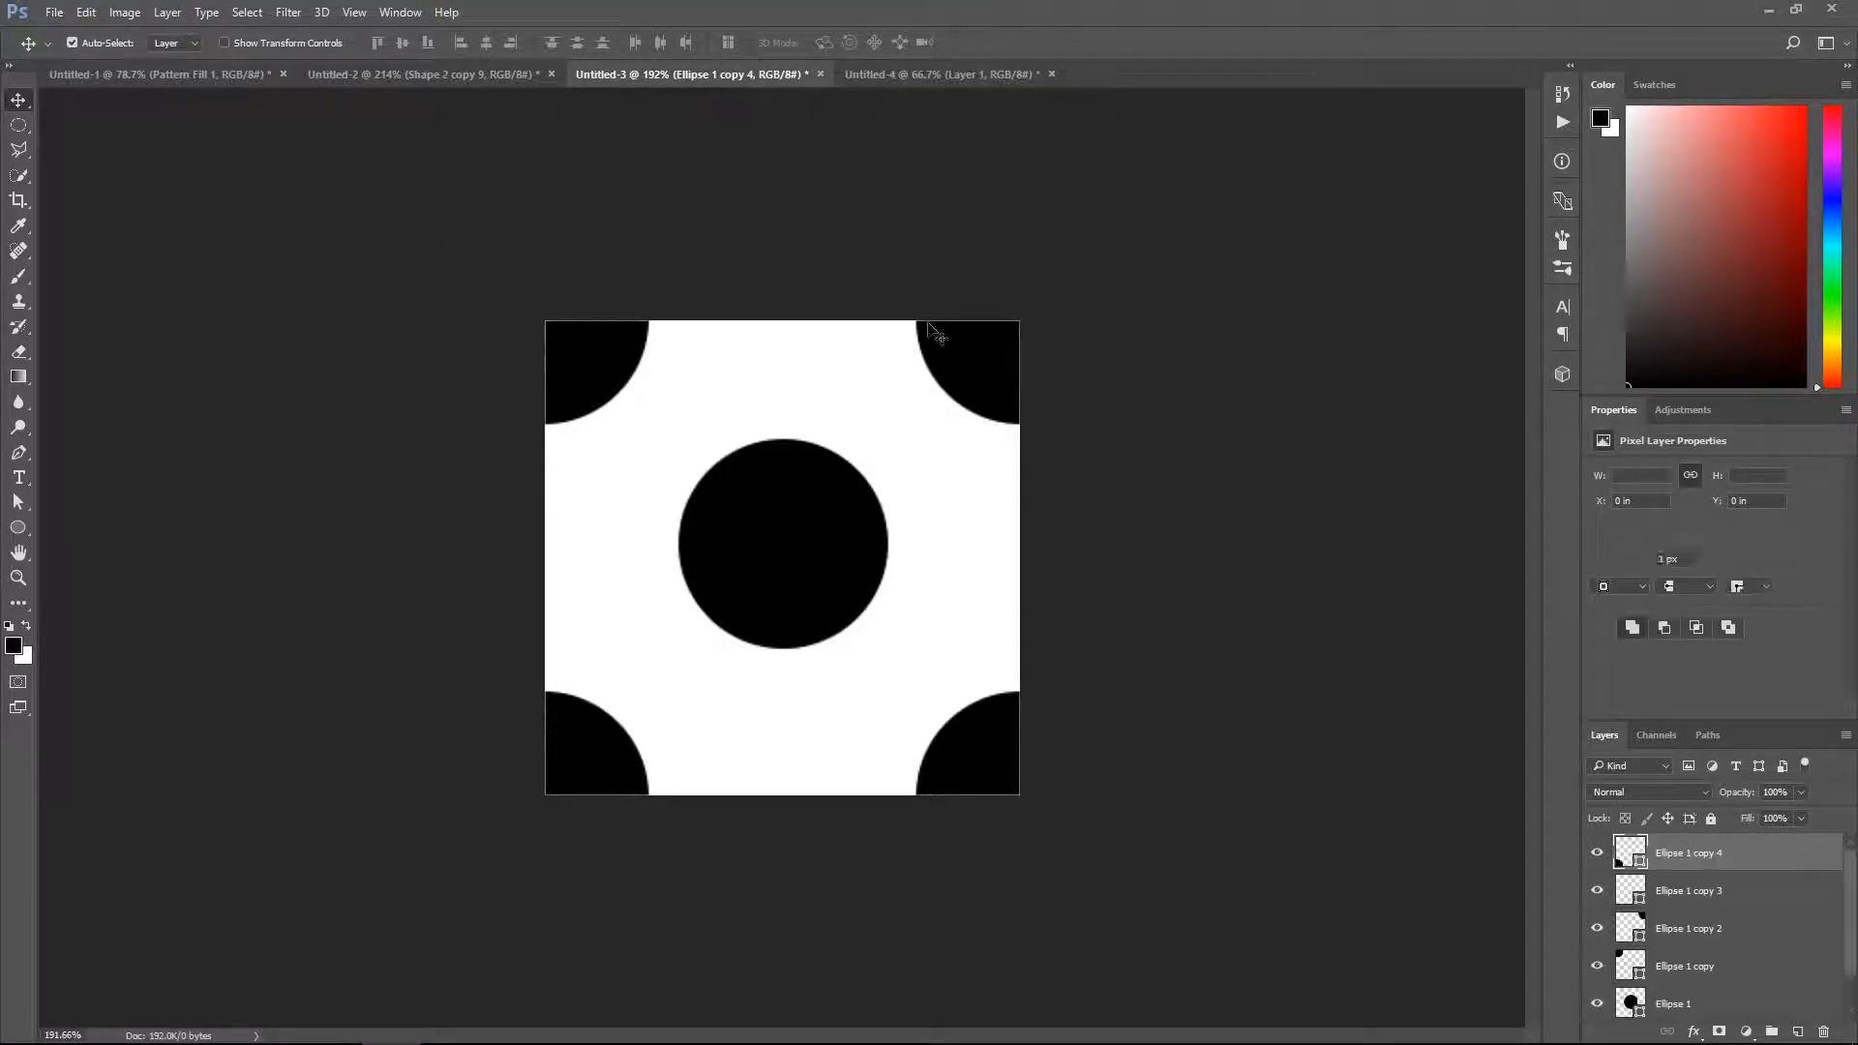
shift+click(1715, 1002)
key(ctrl+g)
mouse_move(1779, 1036)
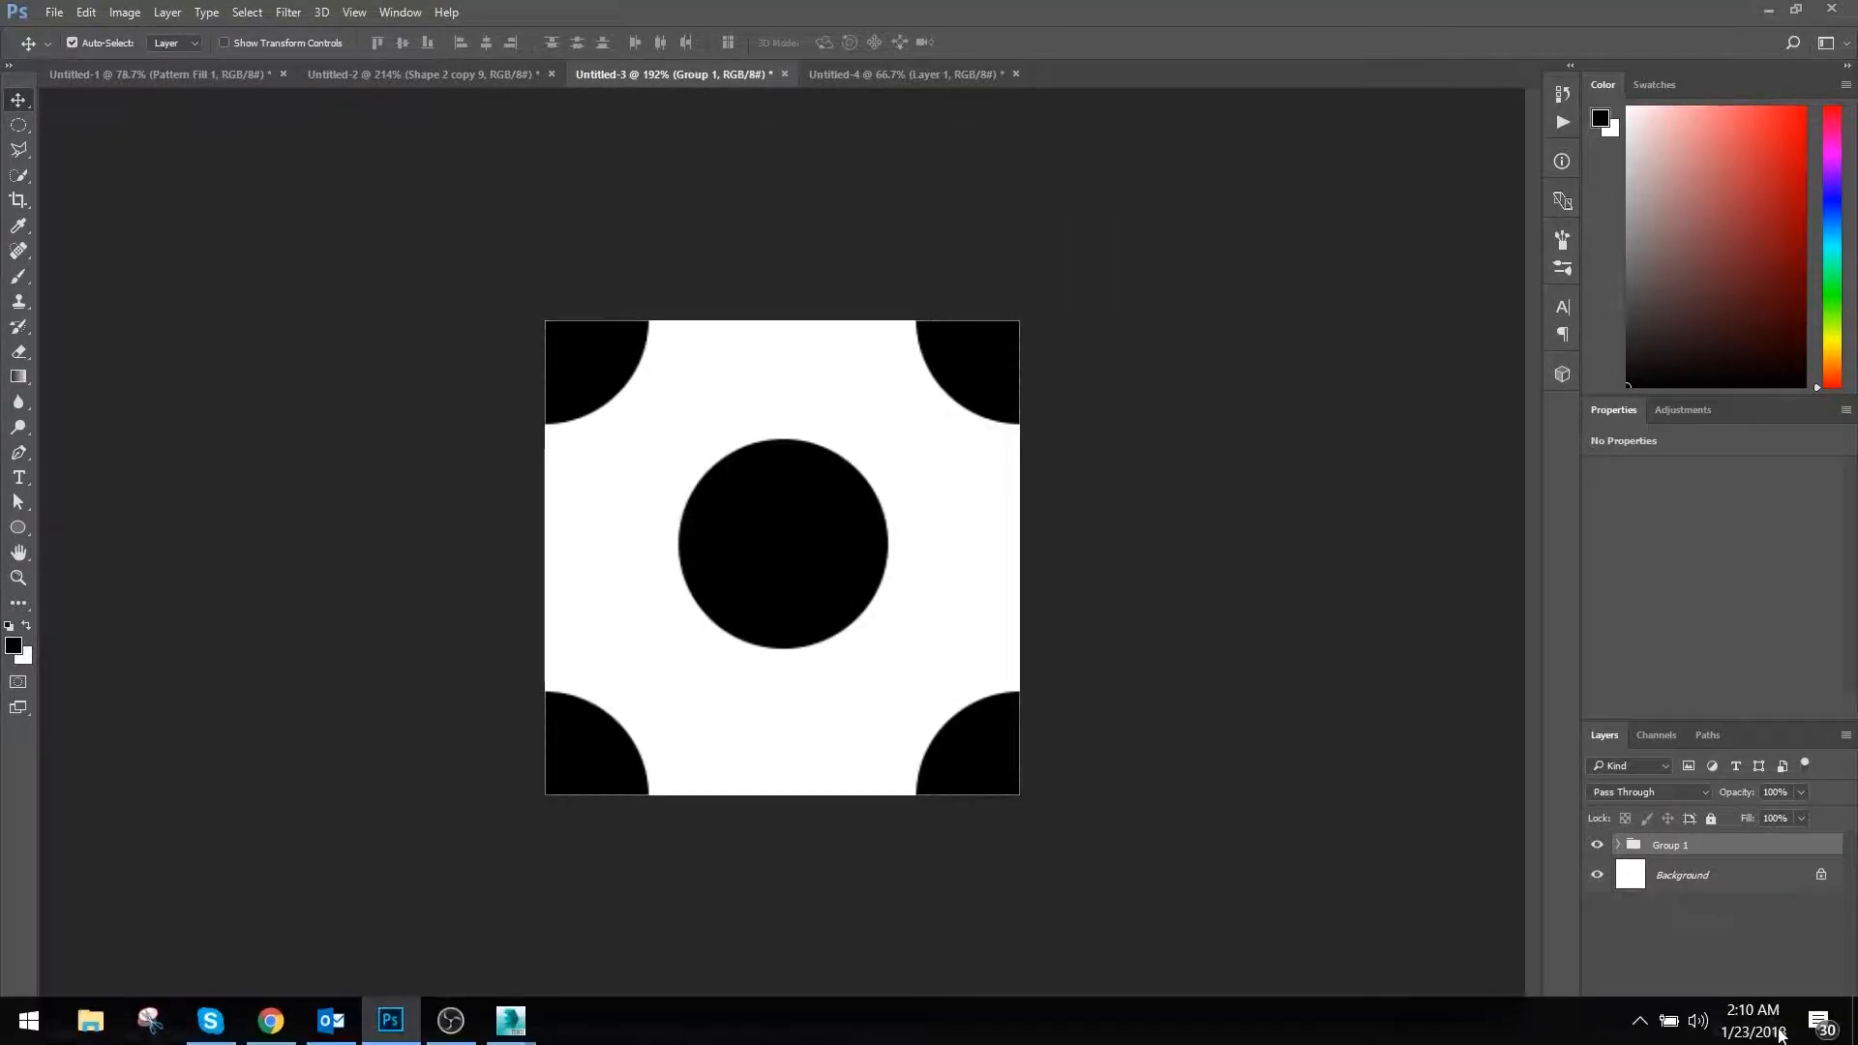
click(1597, 848)
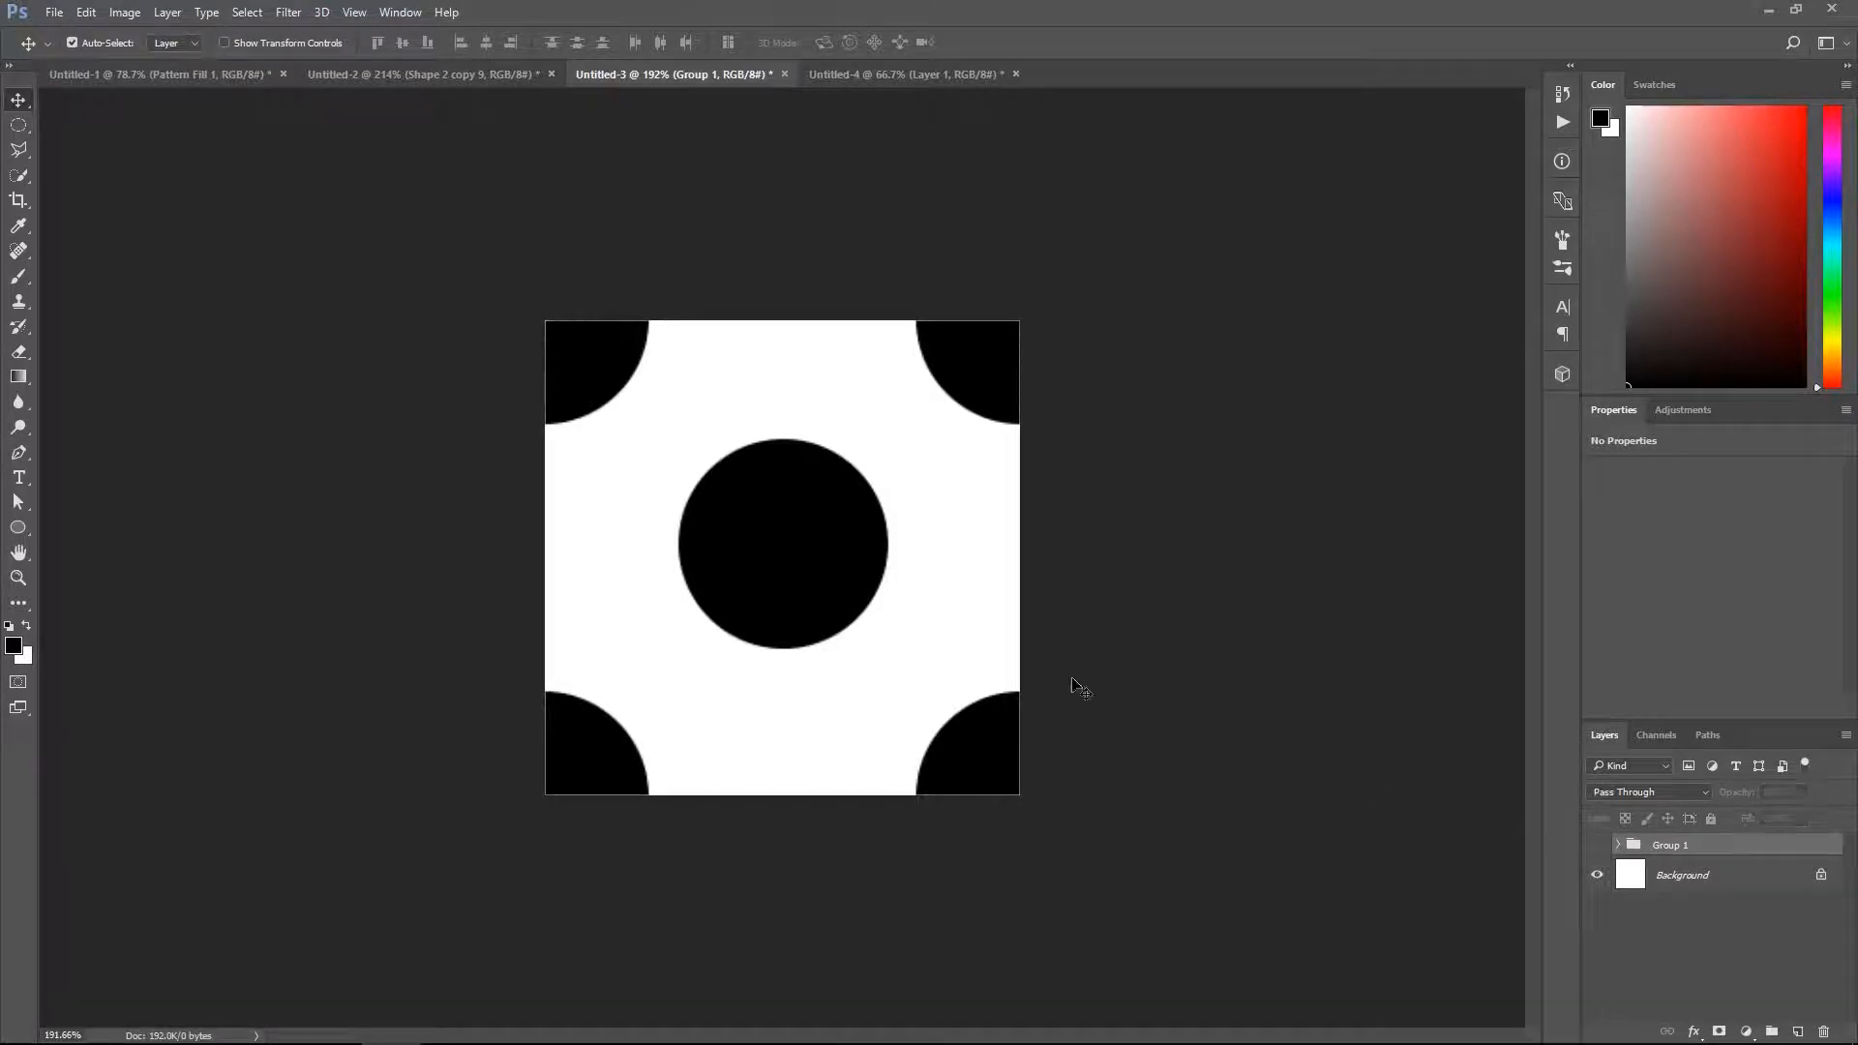
Step: Draw a vertical black line with the Line tool, 10 px wide and about 285 px long, along the tile's left edge
click(18, 528)
right_click(18, 528)
click(79, 599)
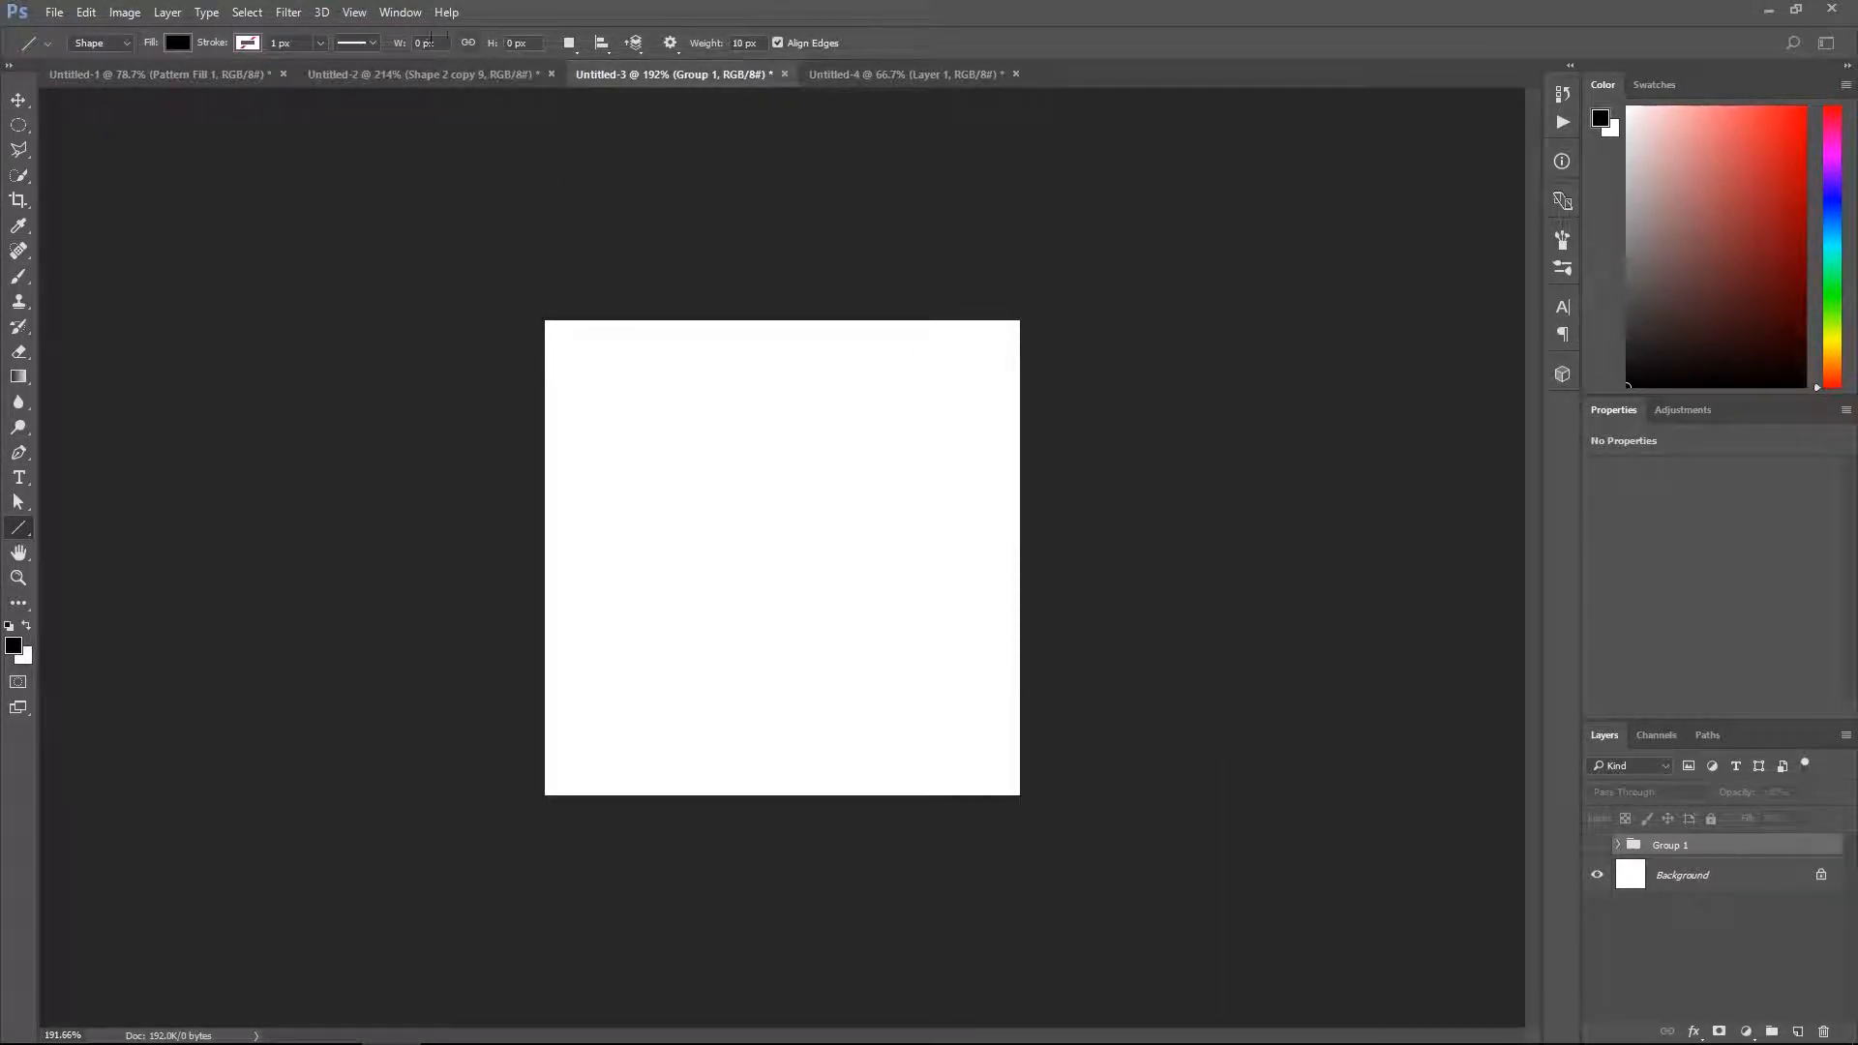
shift+drag(546, 305, 588, 834)
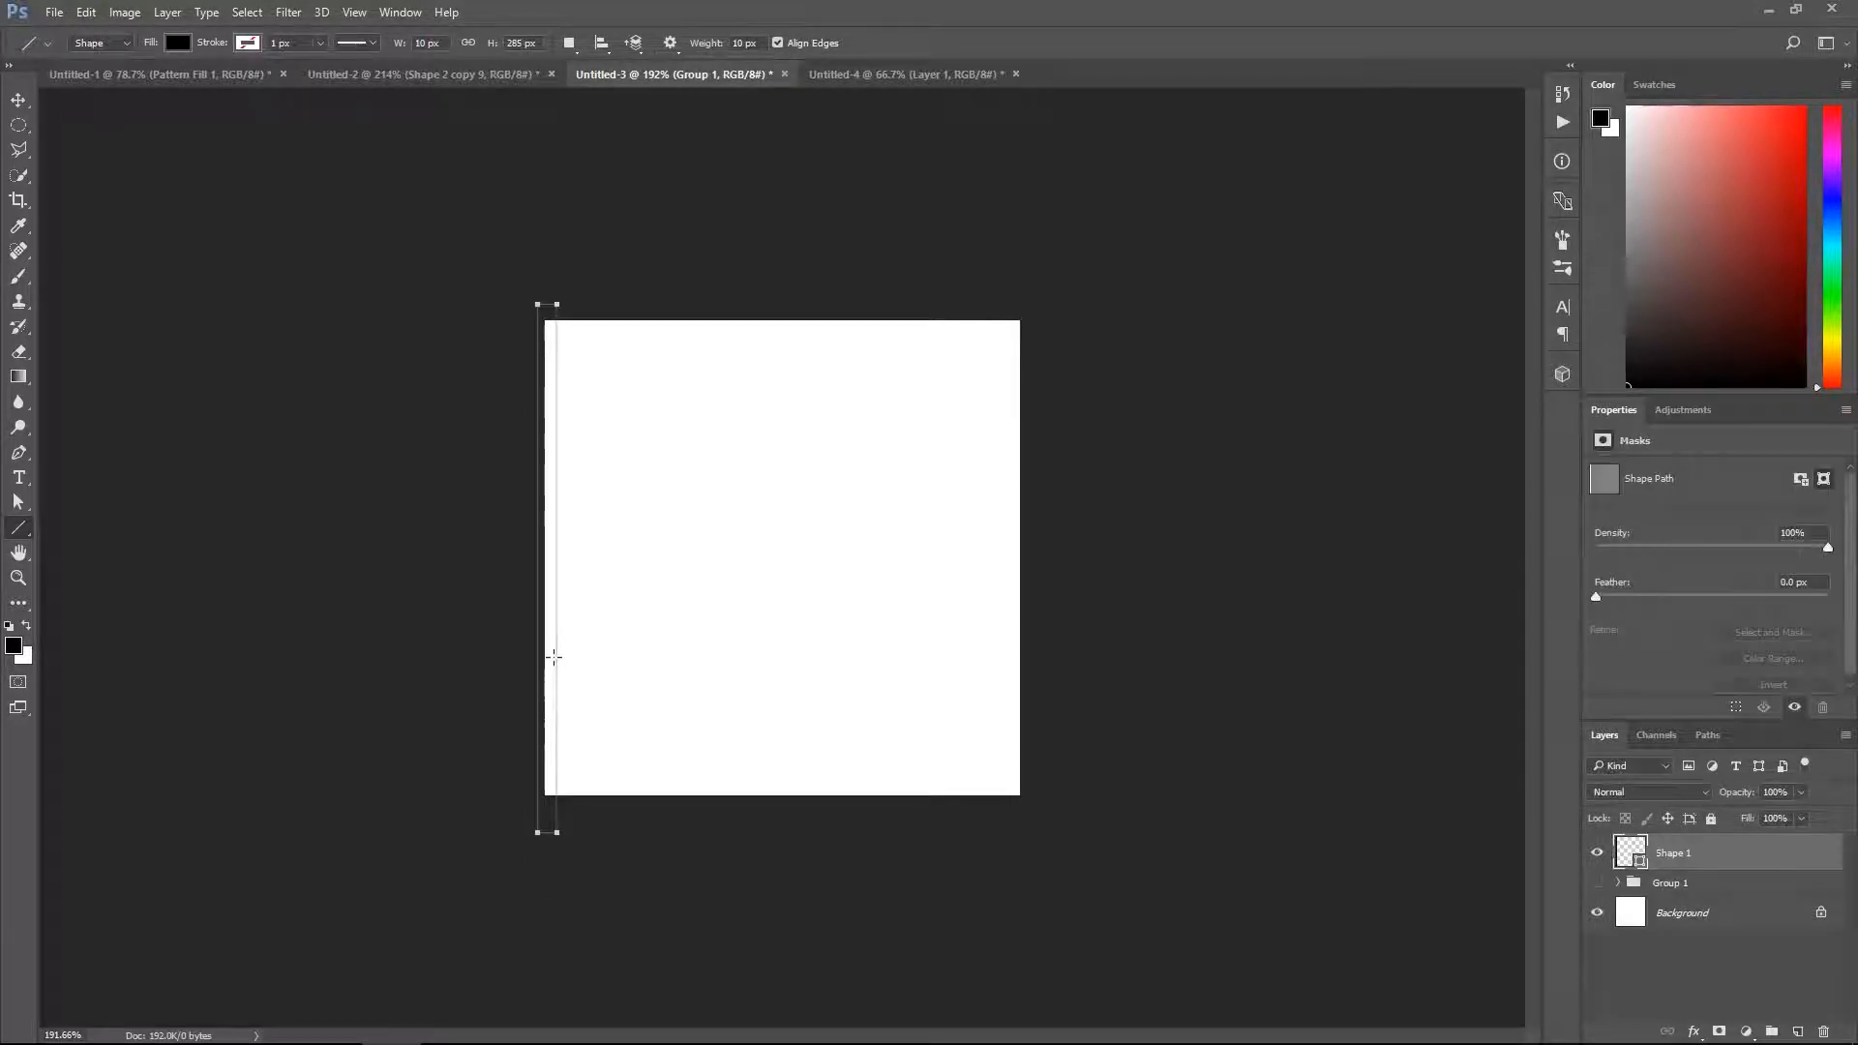
Step: Adjust the line's position at the tile's left edge and duplicate it across the canvas into nine evenly spaced vertical stripes
key(v)
drag(560, 642, 554, 634)
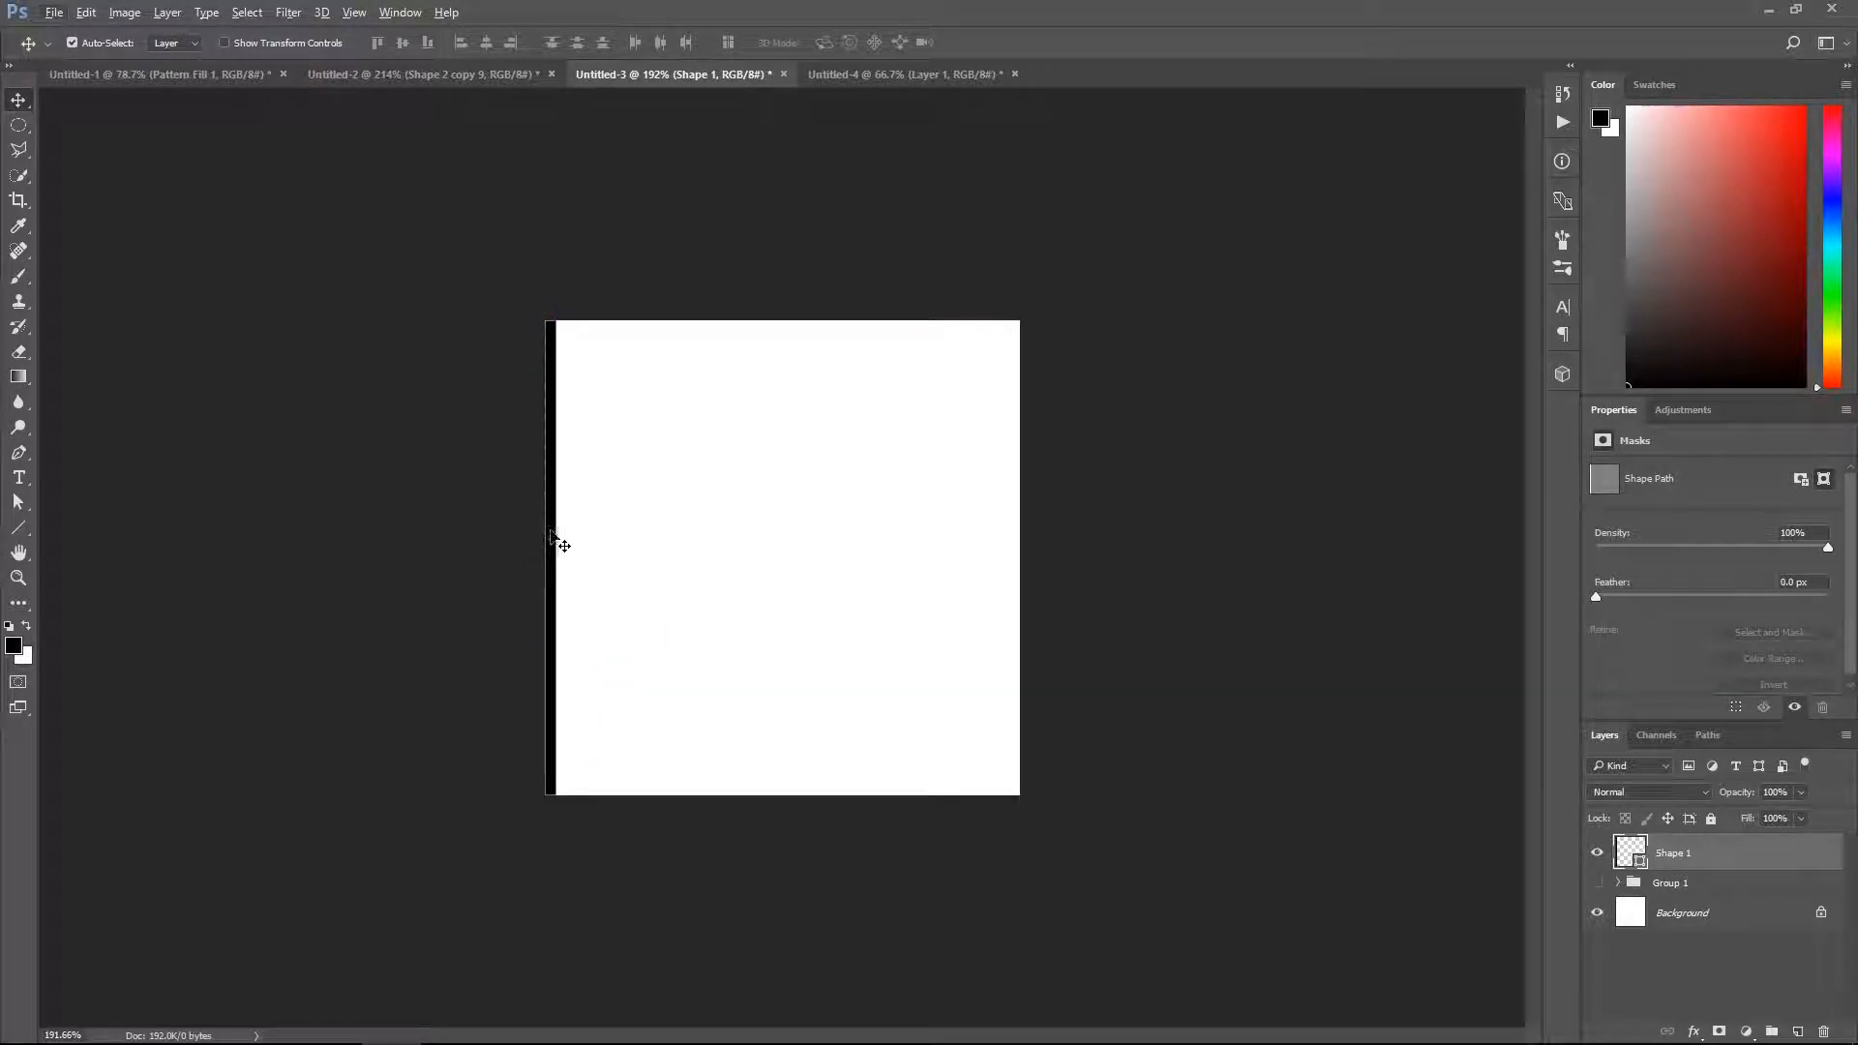
alt+drag(556, 509, 910, 454)
alt+drag(666, 450, 902, 467)
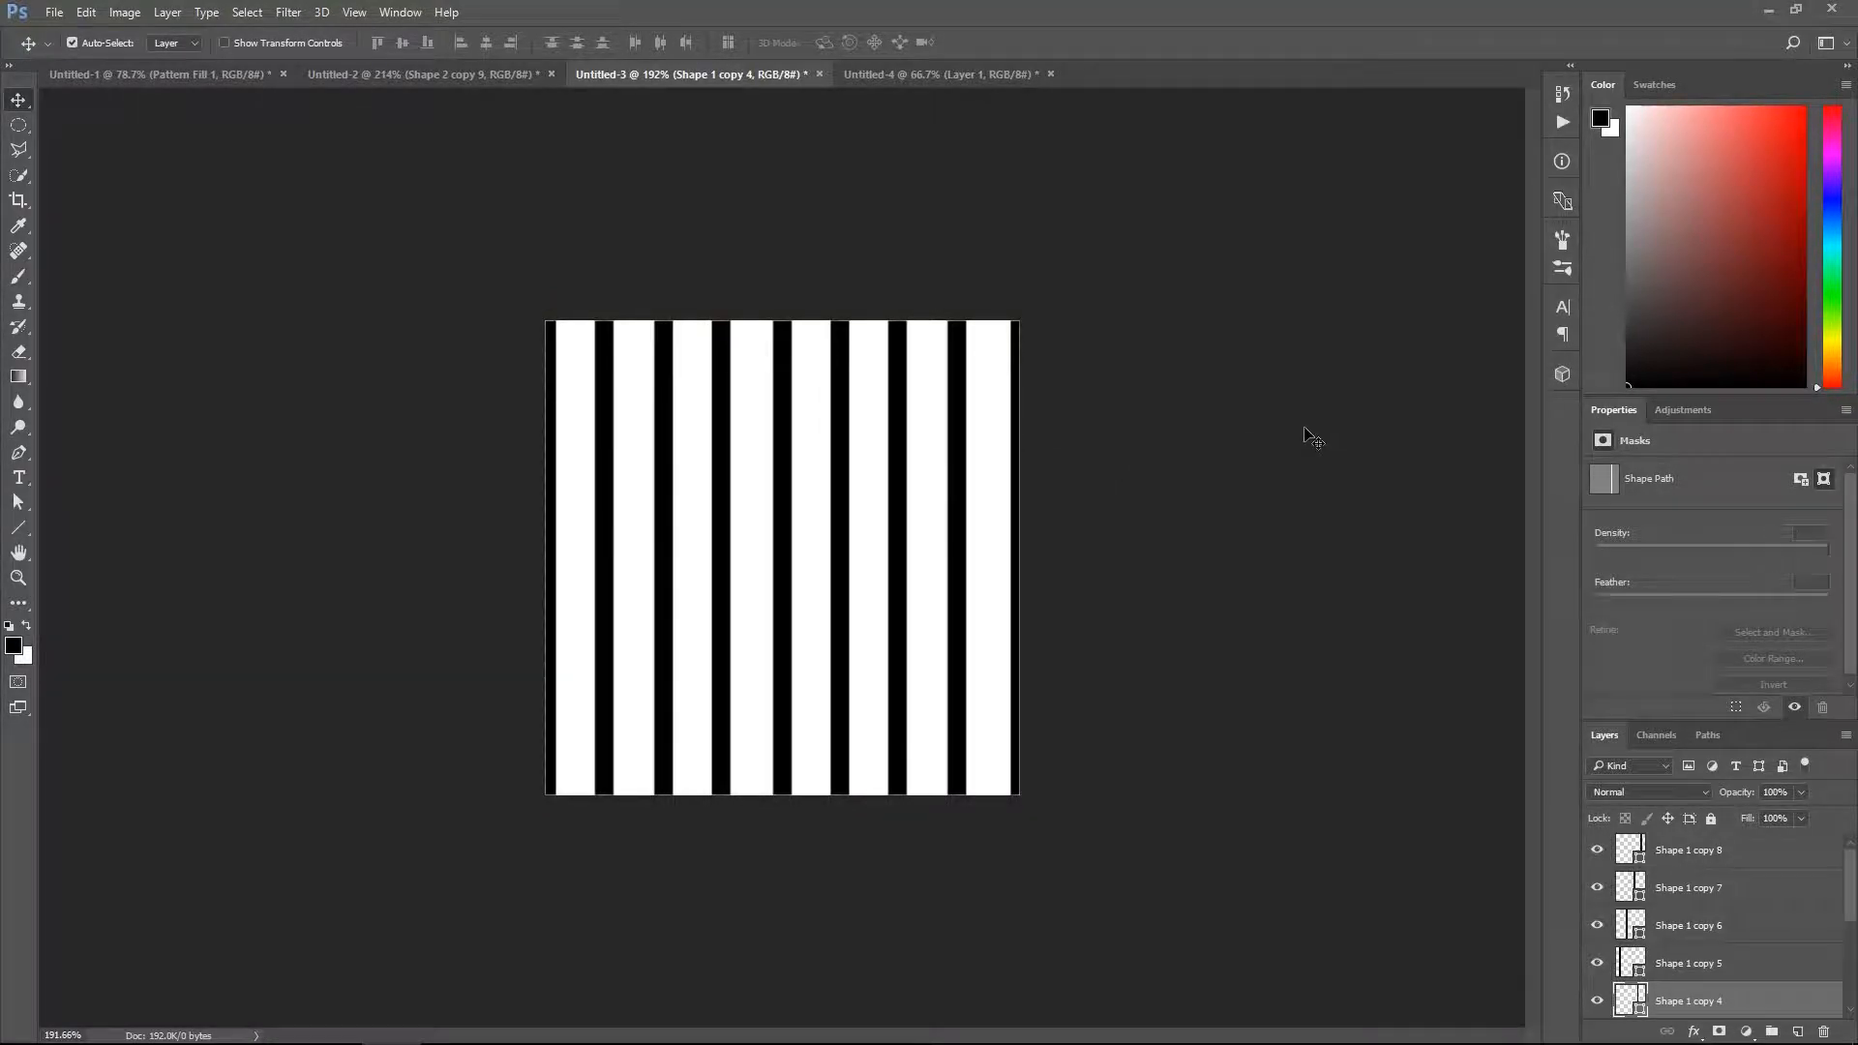
Step: Duplicate all nine vertical stripe layers and rotate the copies 90° to form a grid across the tile
click(1312, 438)
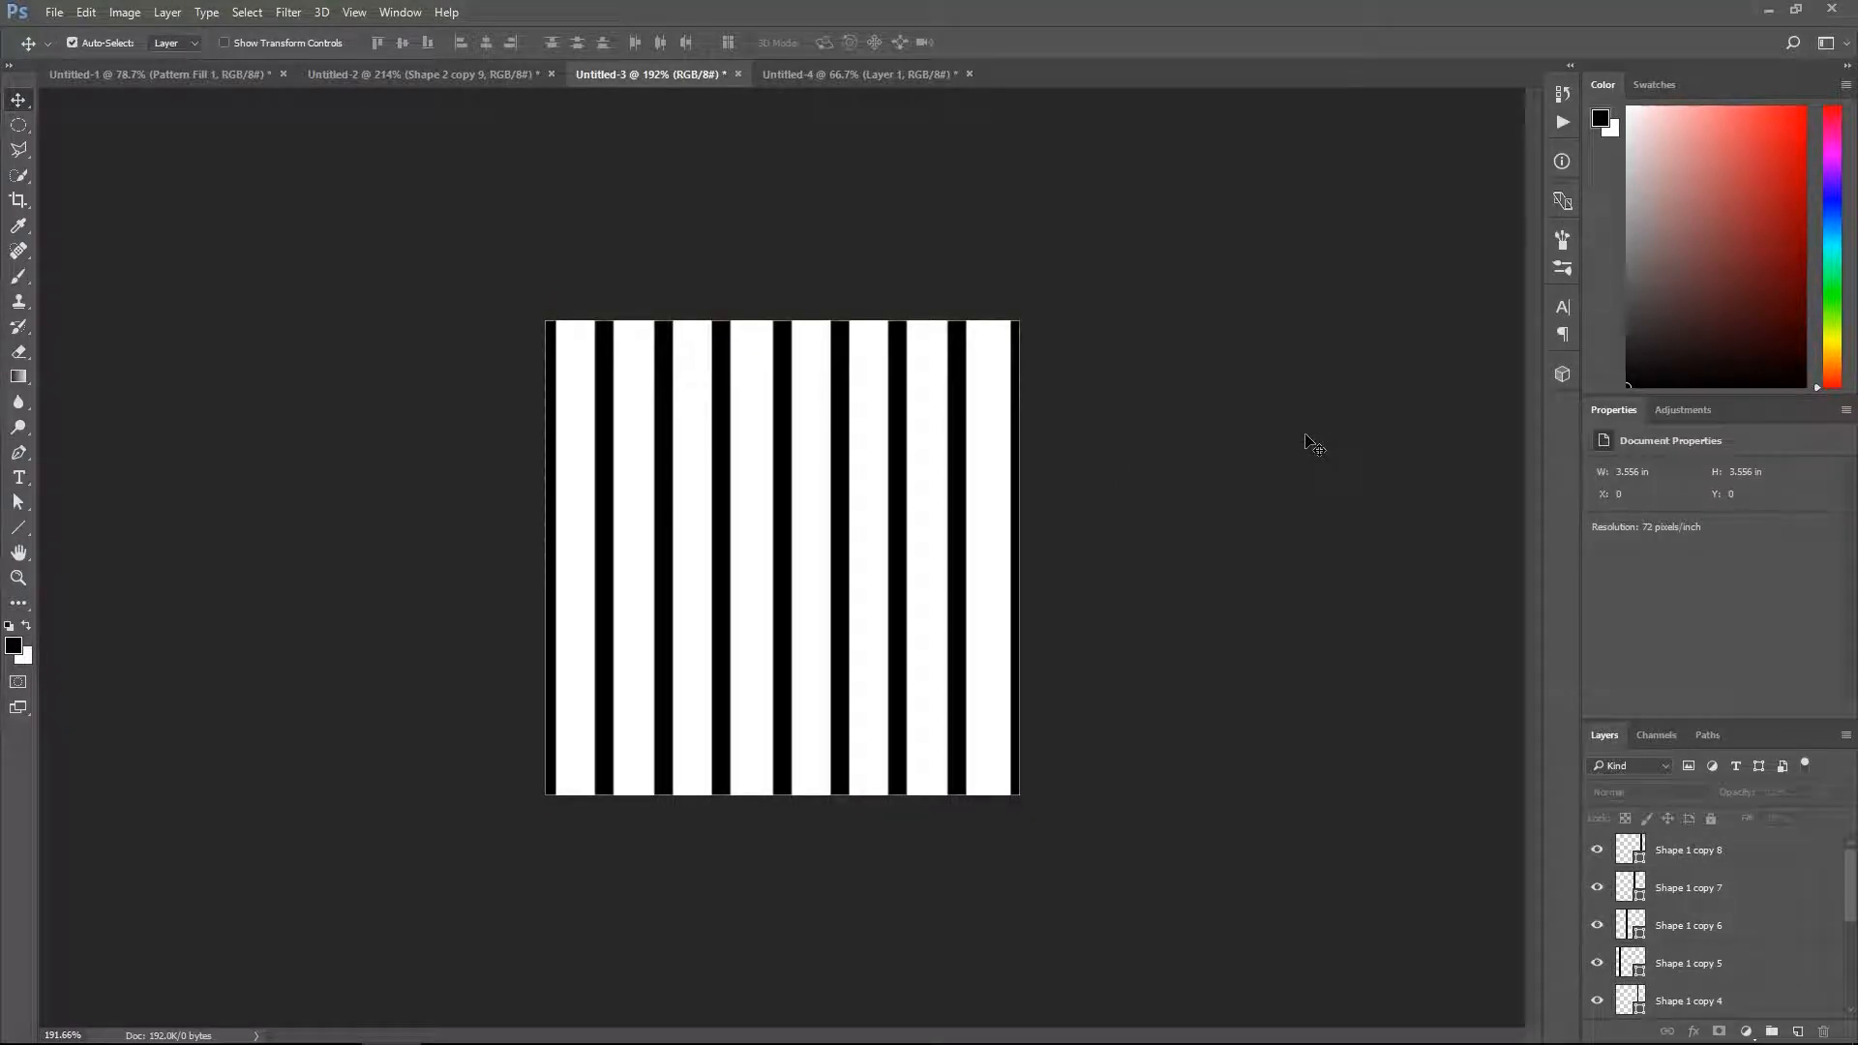
click(1728, 867)
scroll(1727, 881, down, 4)
shift+click(1727, 945)
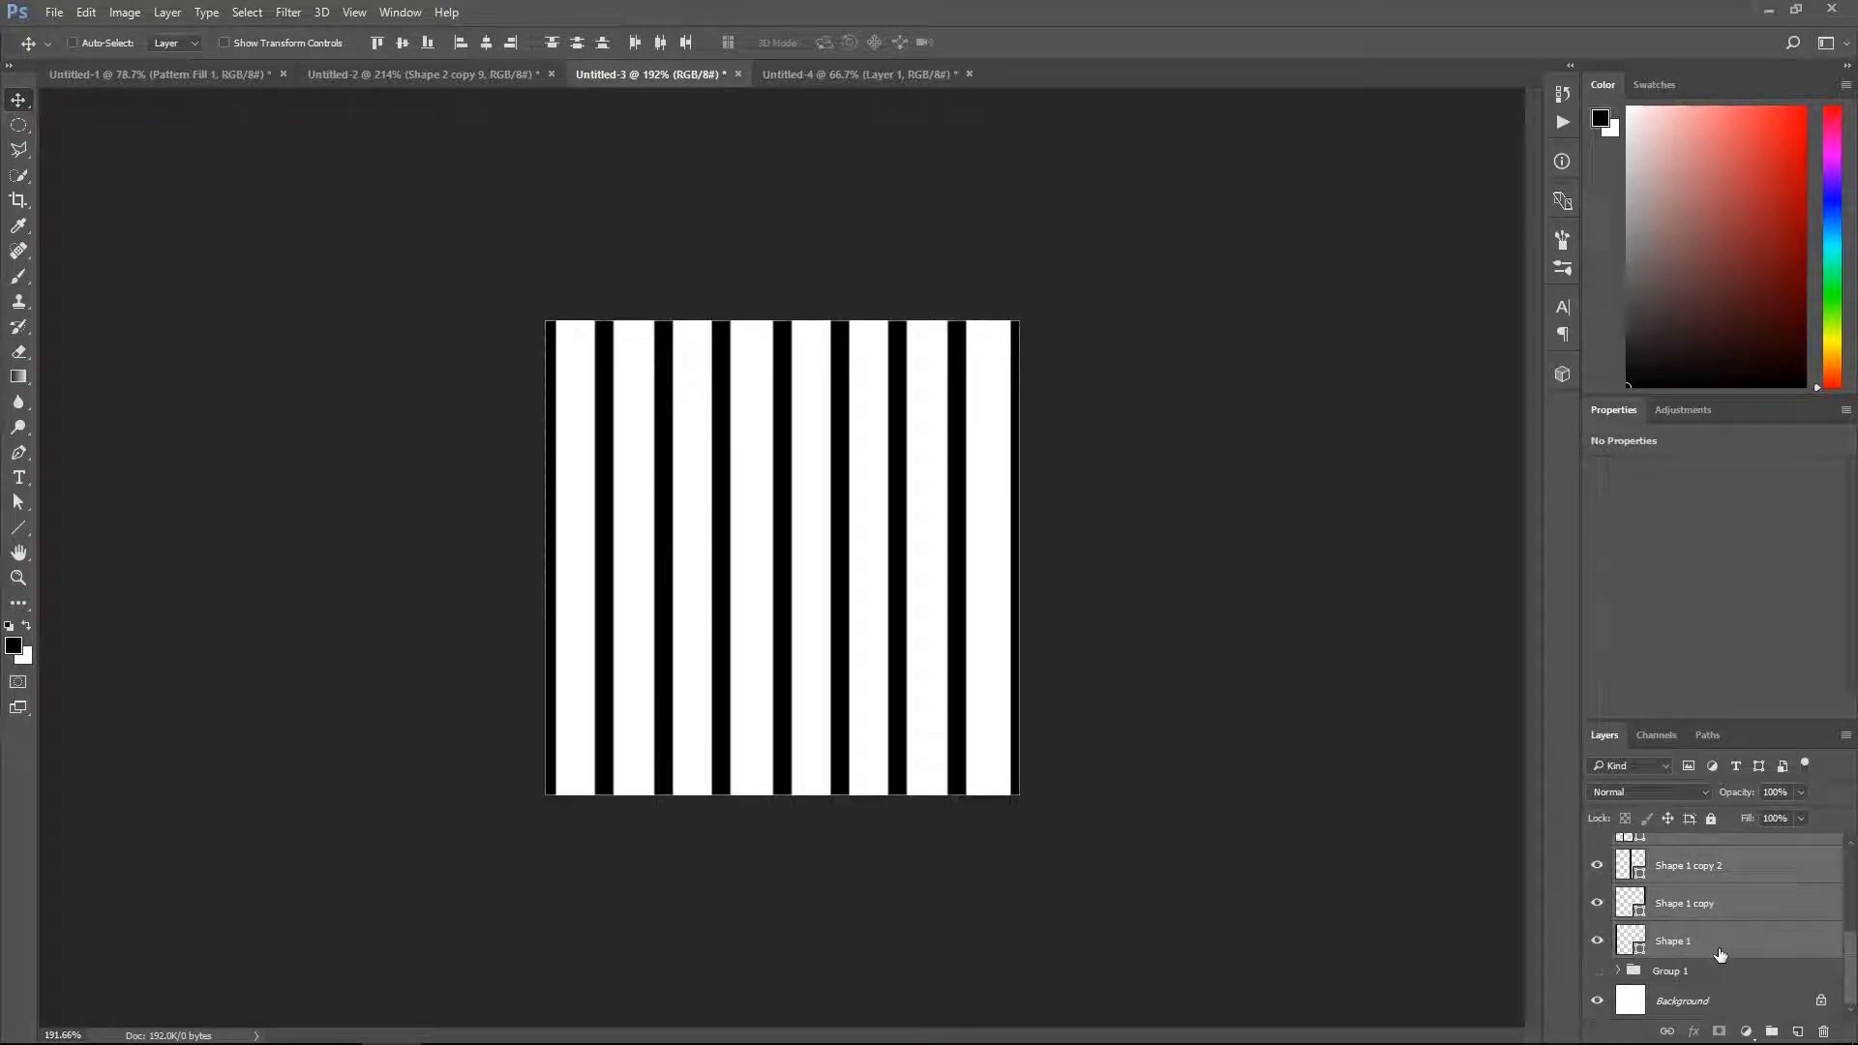
key(ctrl+j)
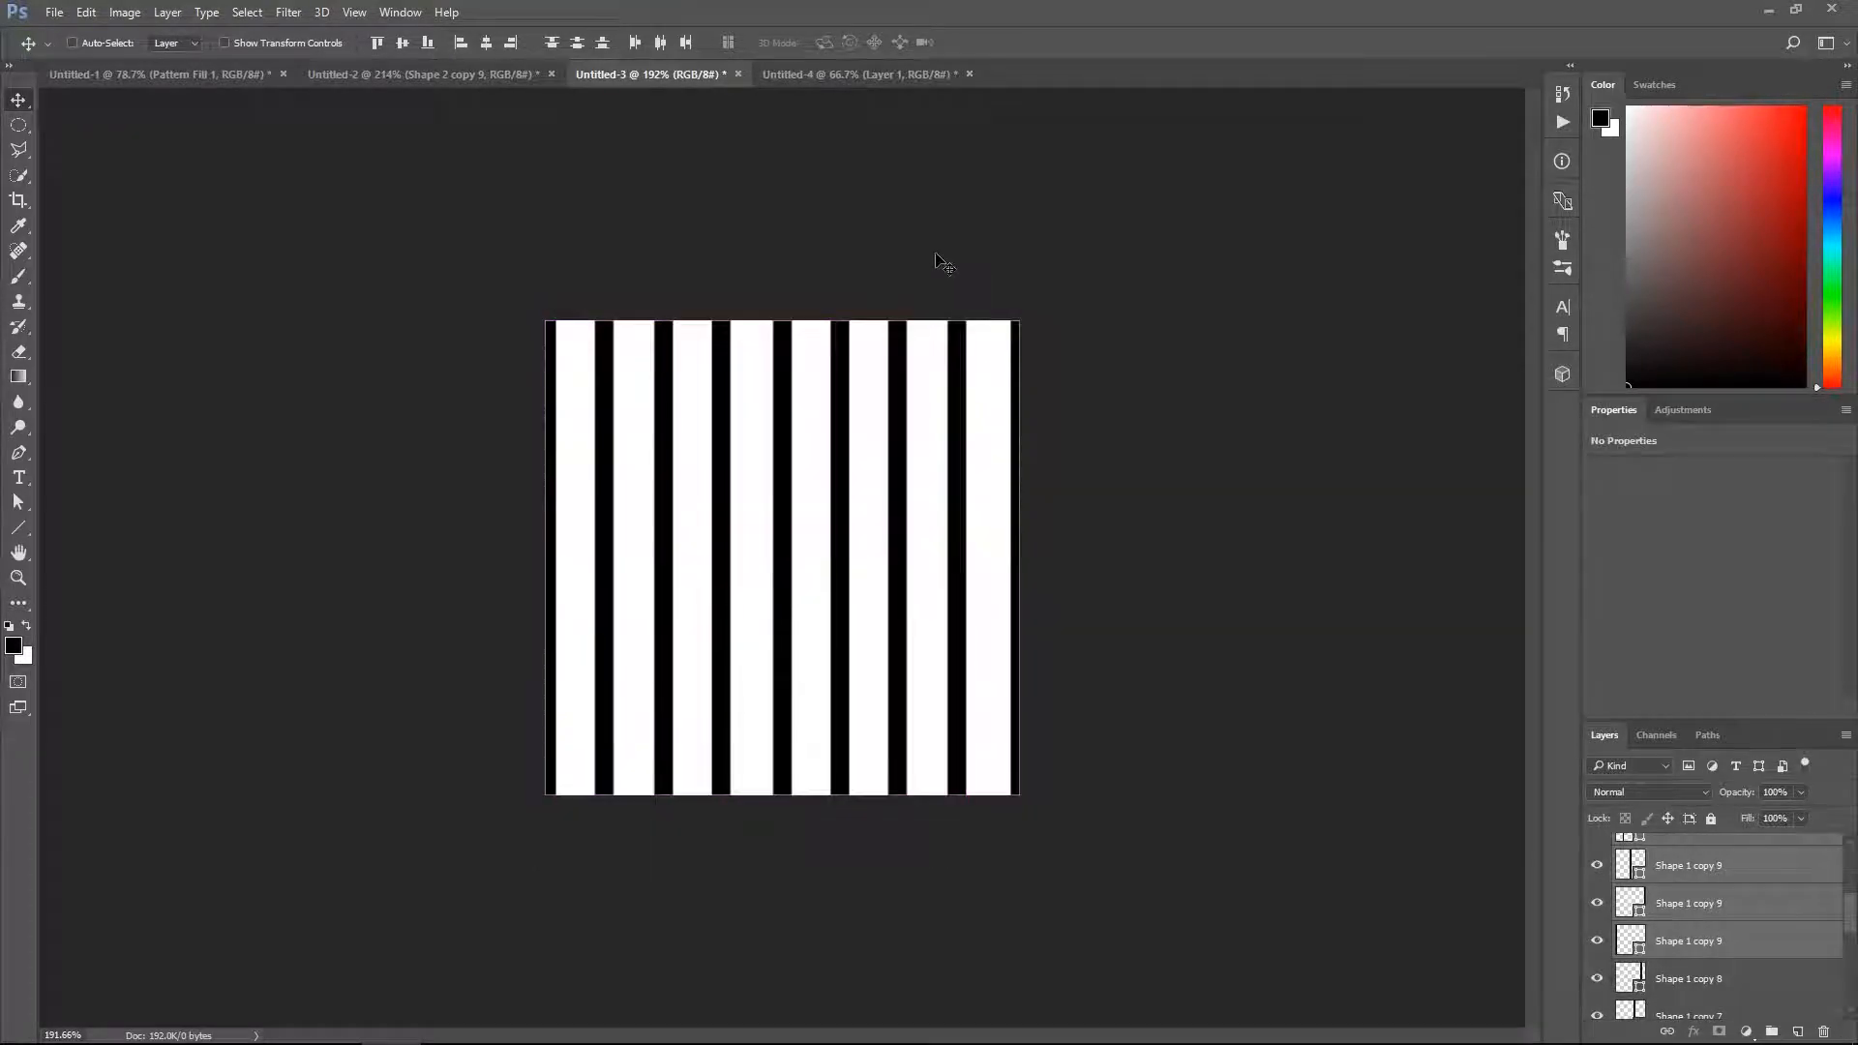
key(ctrl+t)
shift+drag(1051, 271, 1181, 858)
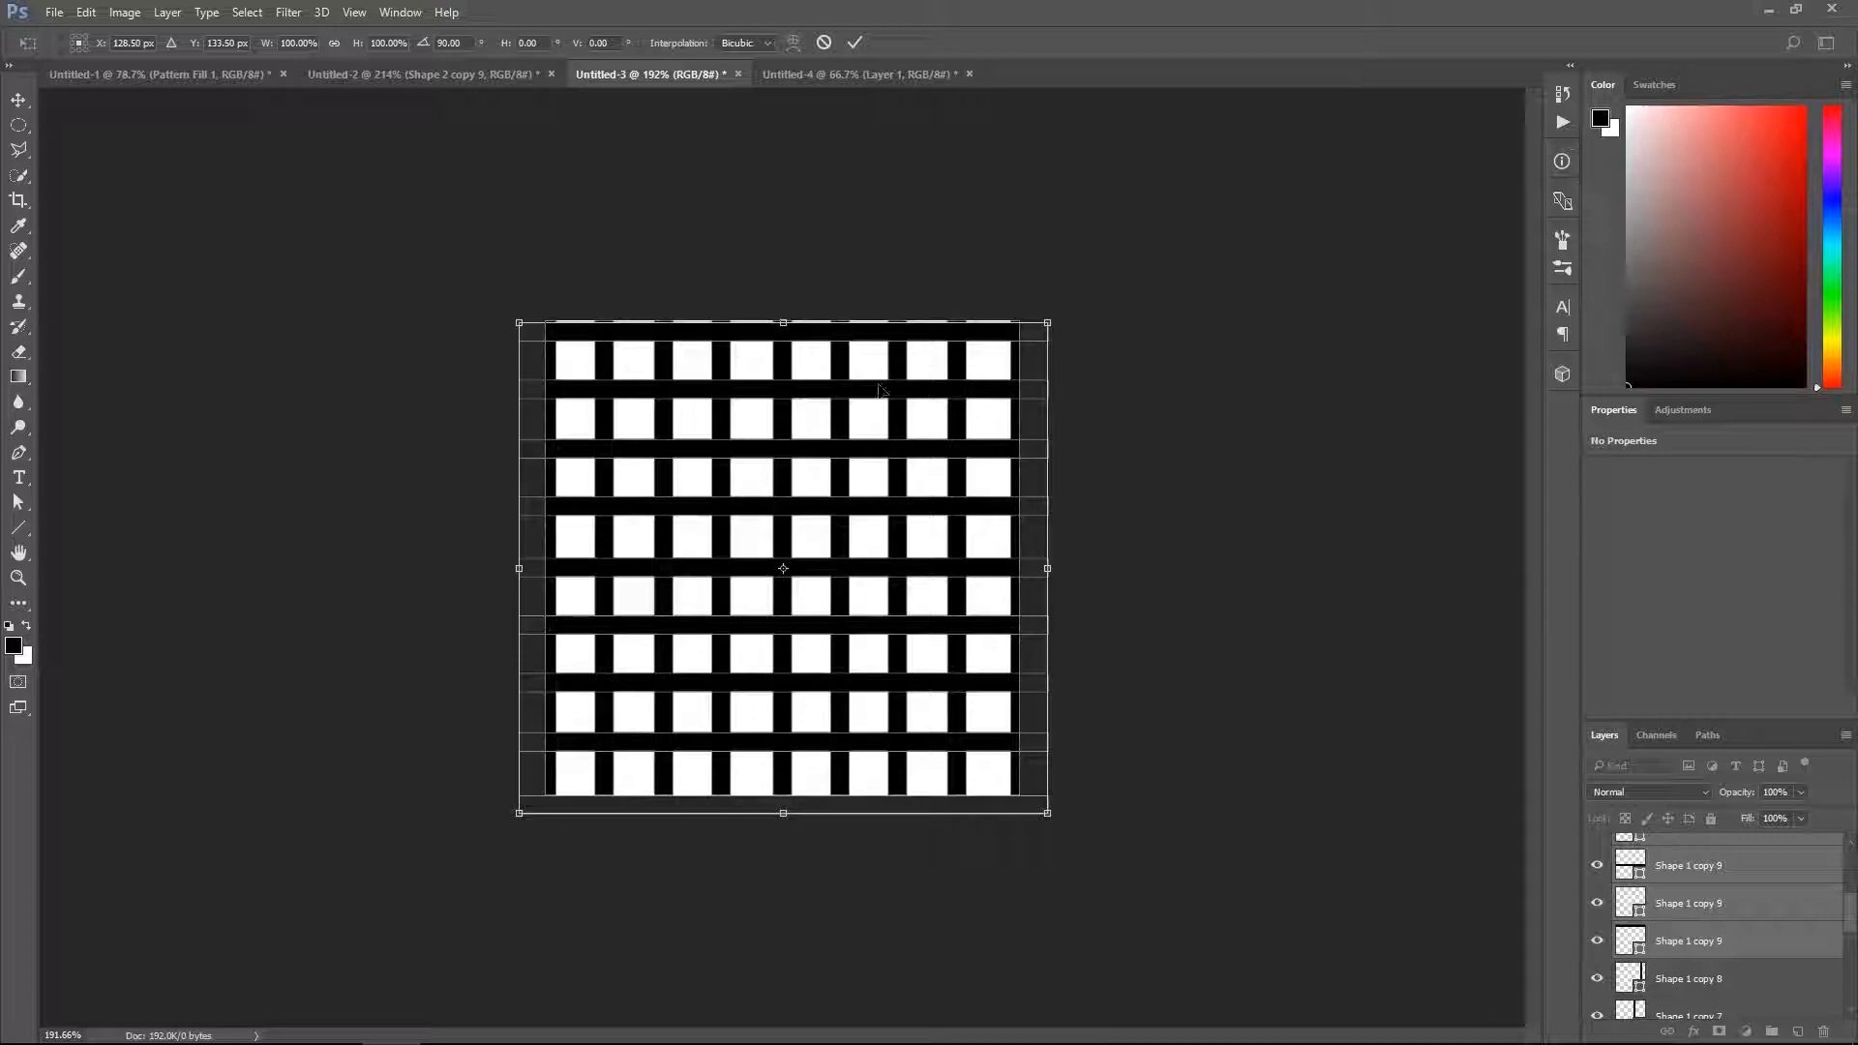
Step: Move the rotated stripes up 6 px to line the grid up with the tile's top and bottom edges
key(Up)
key(Up)
key(Up)
key(Up)
key(Up)
key(Up)
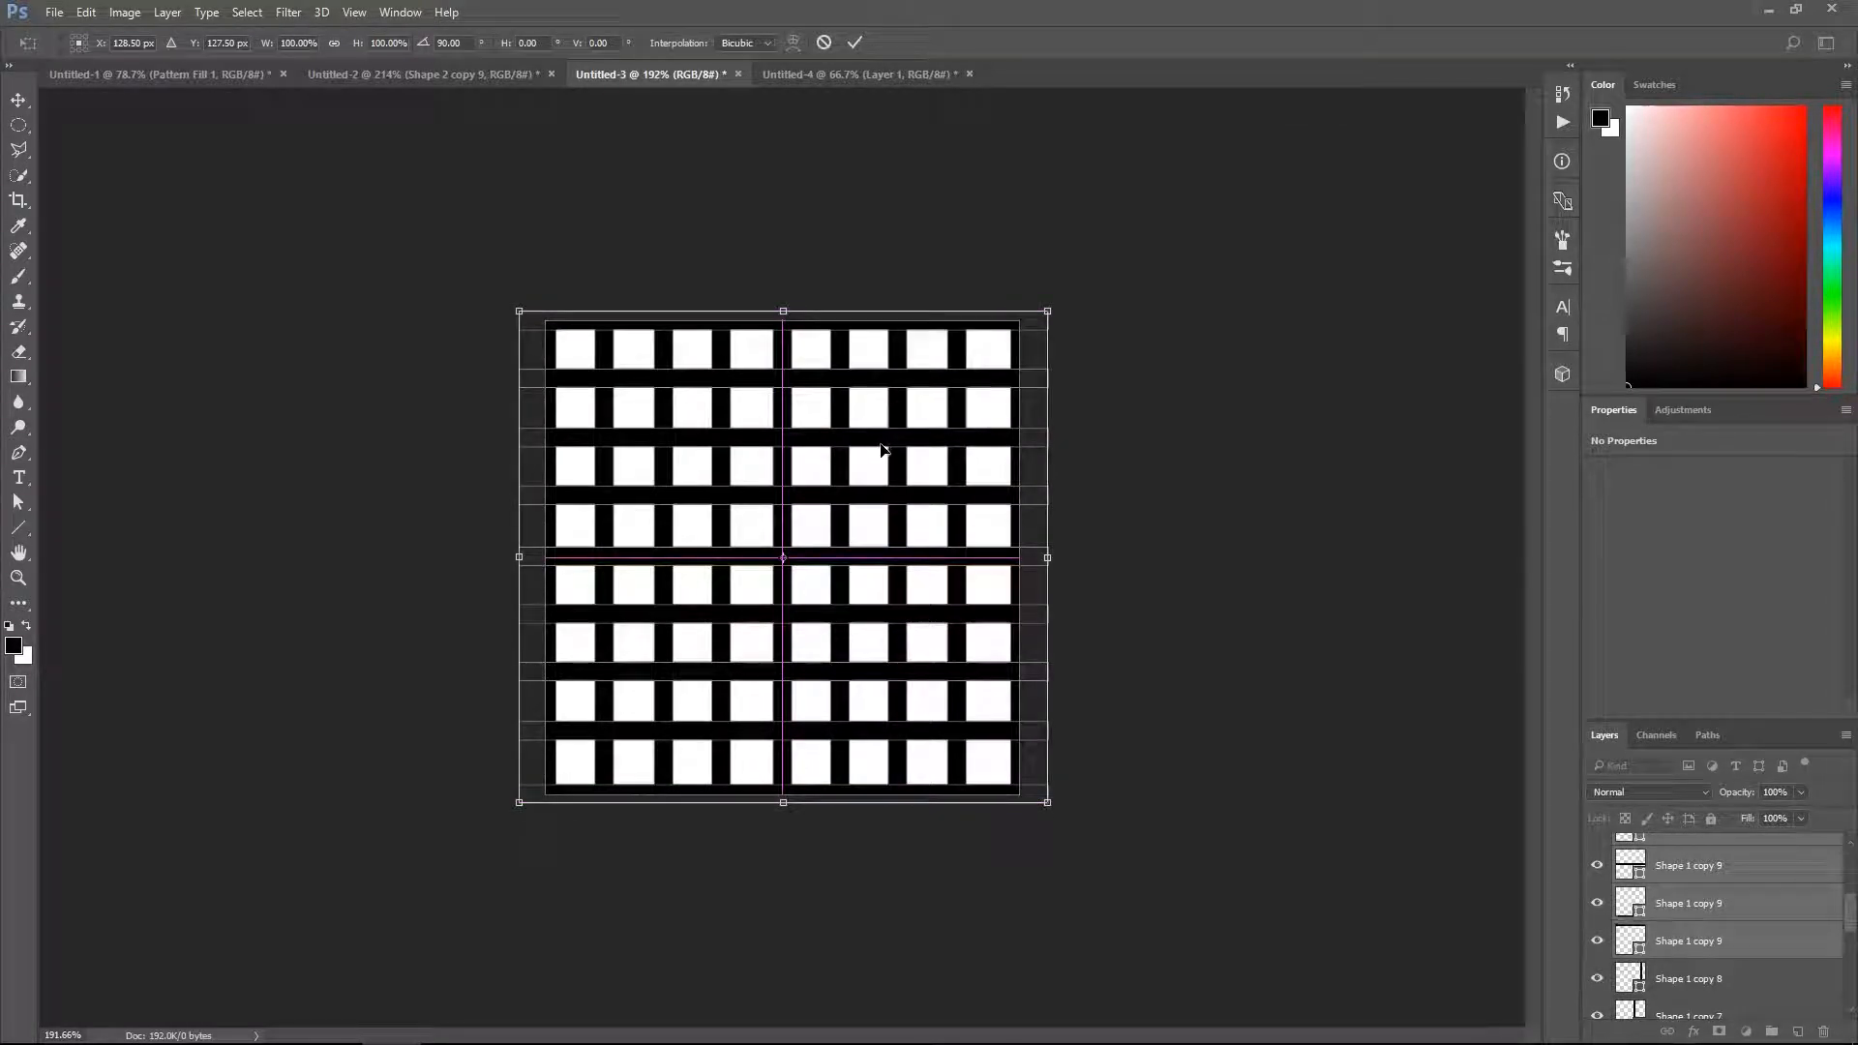
Step: Confirm the rotation and set the blend mode of all horizontal and vertical stripe layers to Multiply
click(1645, 792)
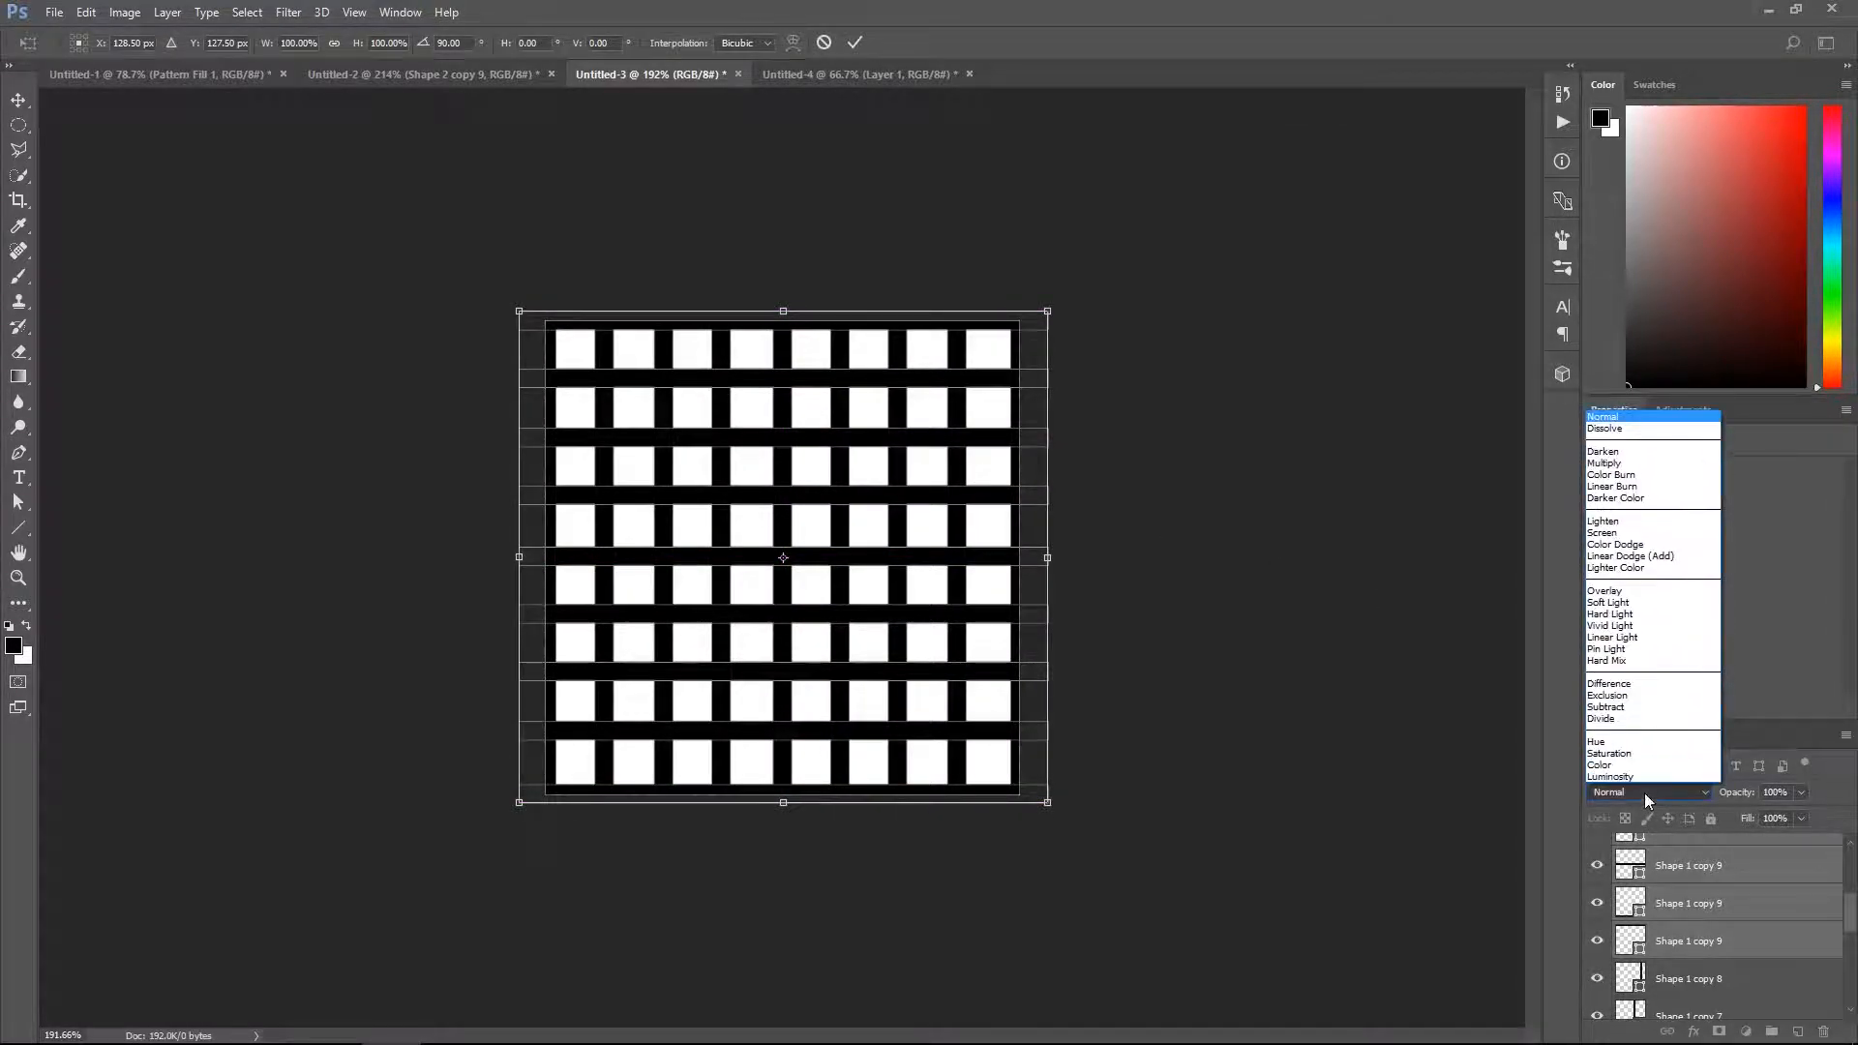
click(1609, 462)
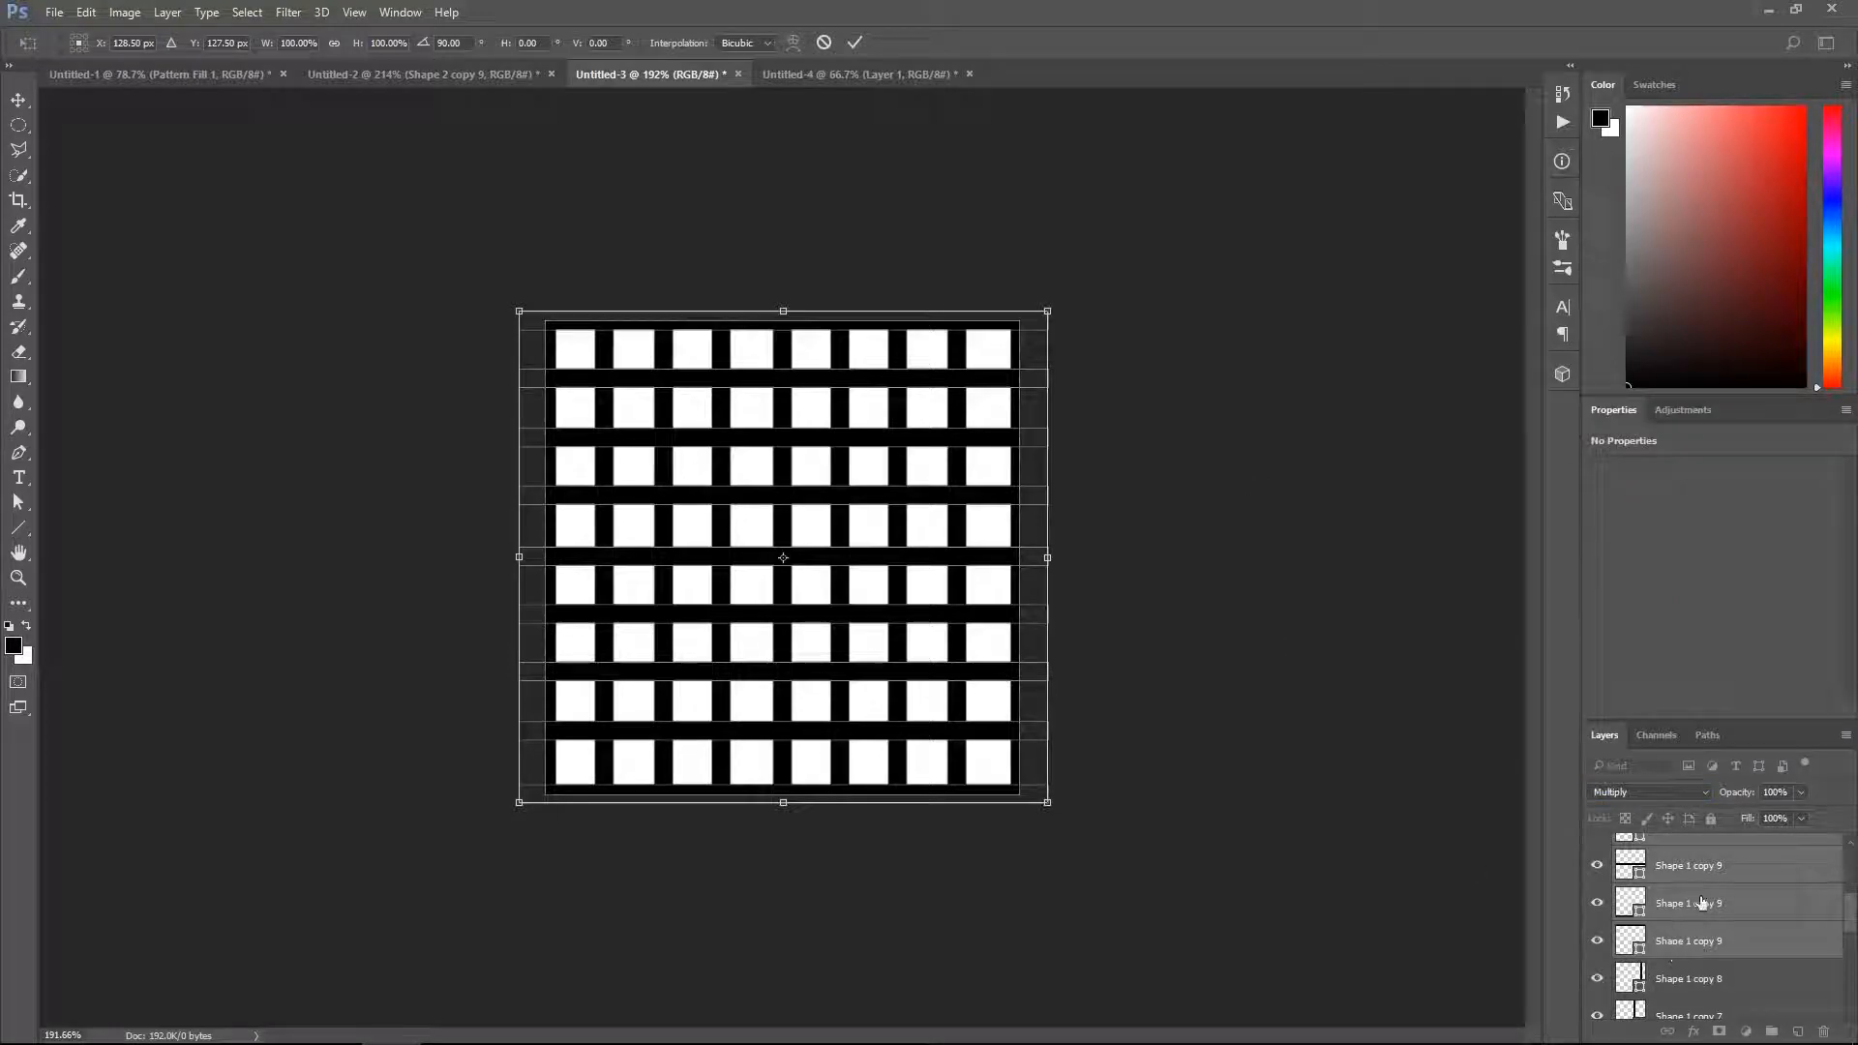
scroll(1703, 953, down, 5)
key(Return)
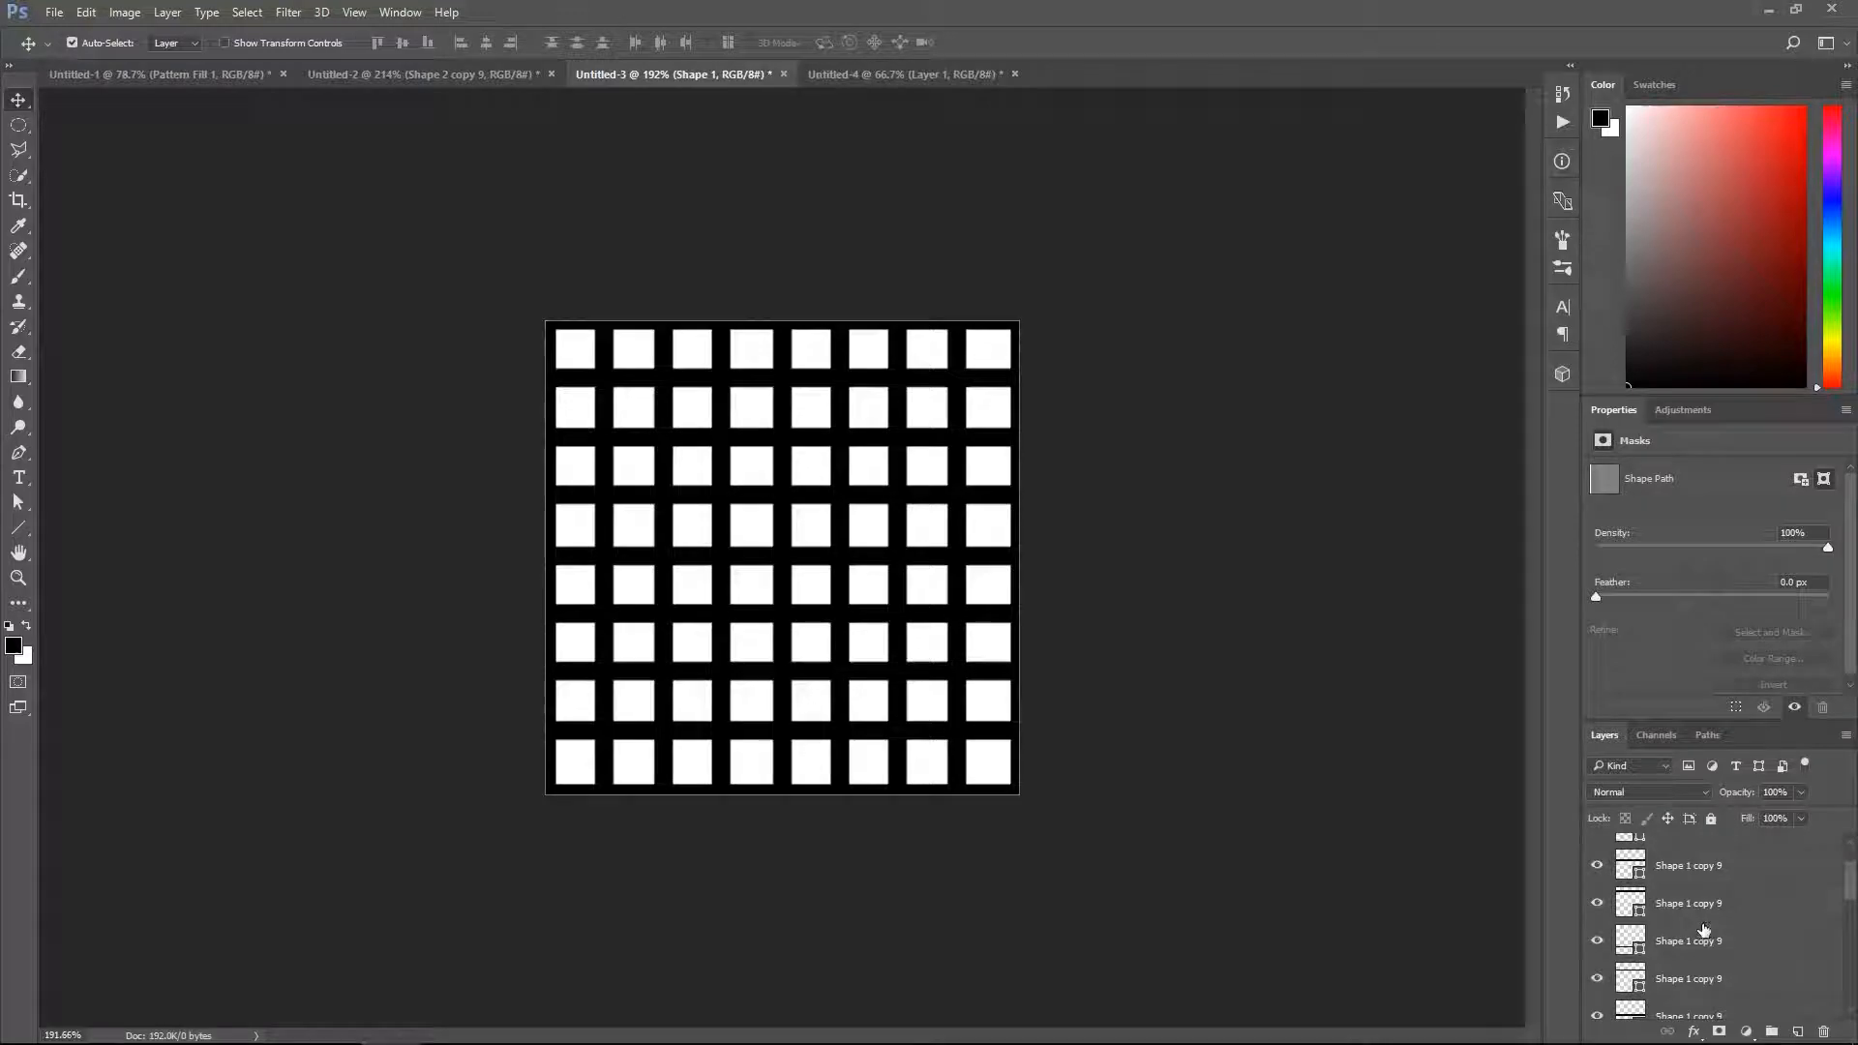
scroll(1704, 929, up, 10)
shift+click(1703, 861)
click(1659, 792)
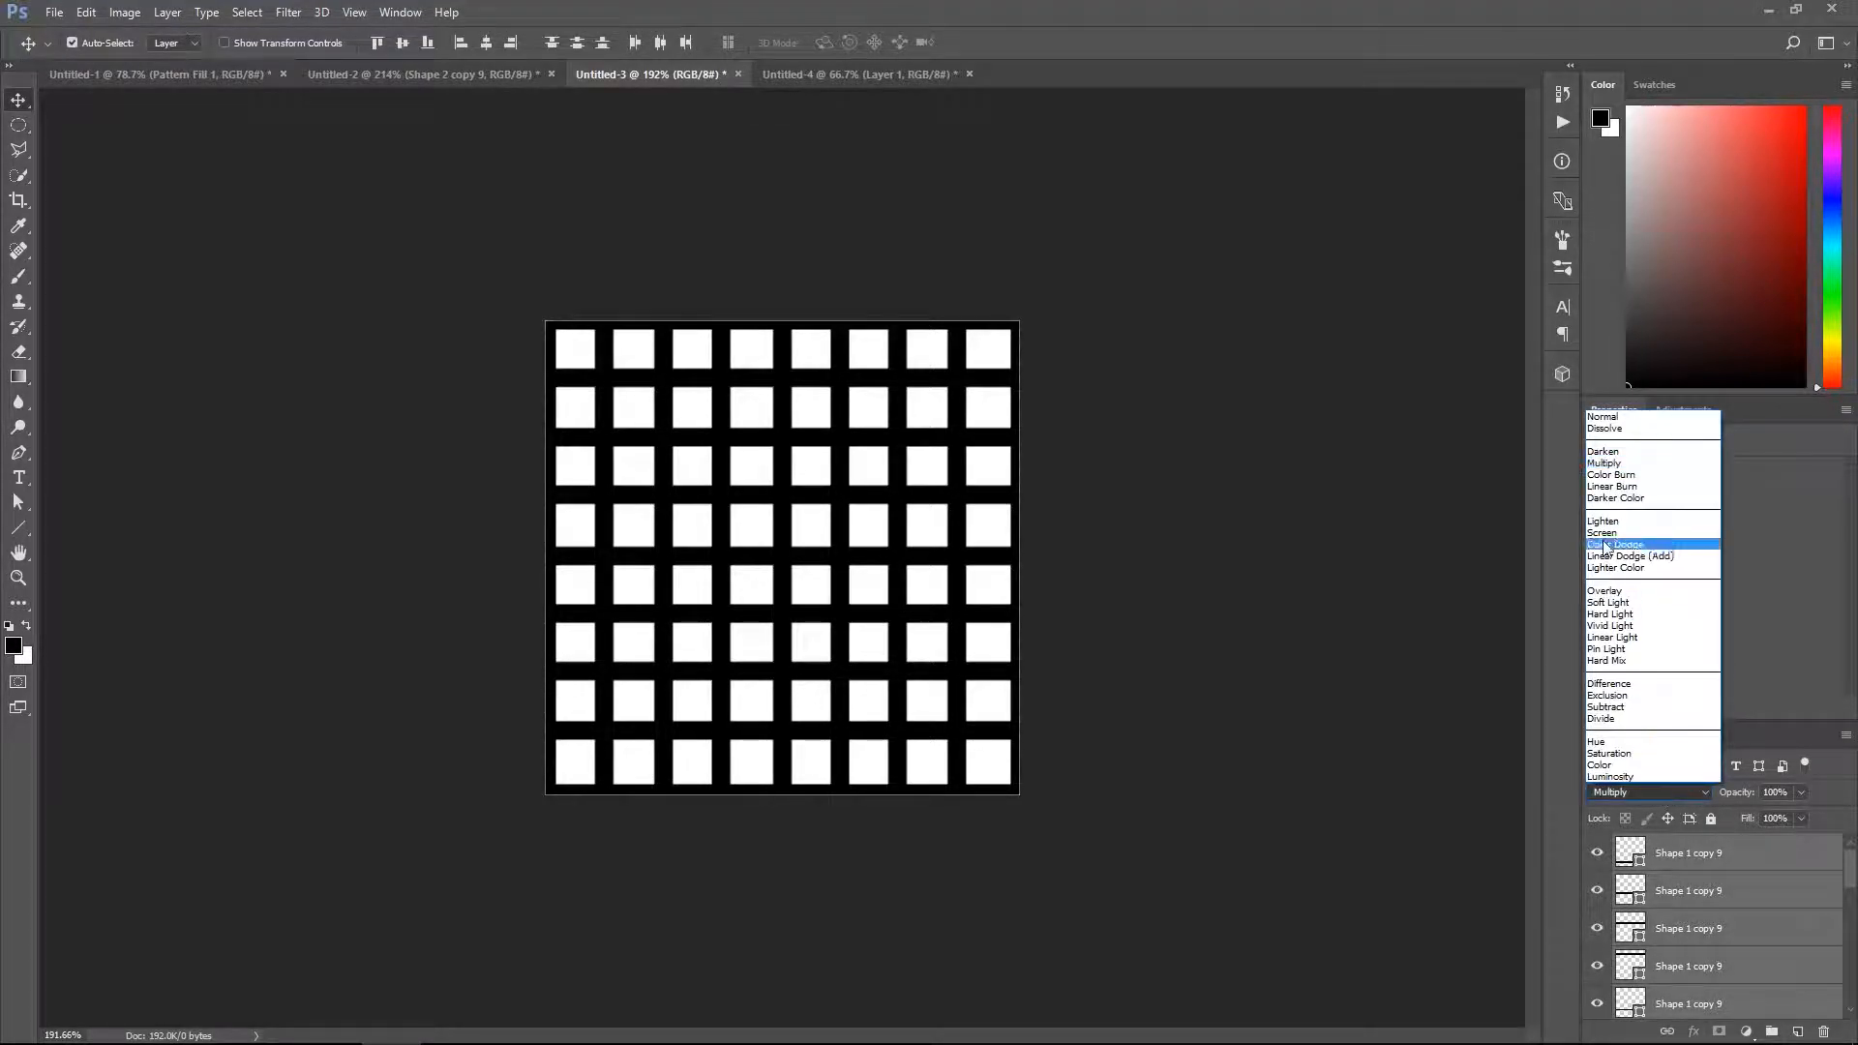
click(1606, 483)
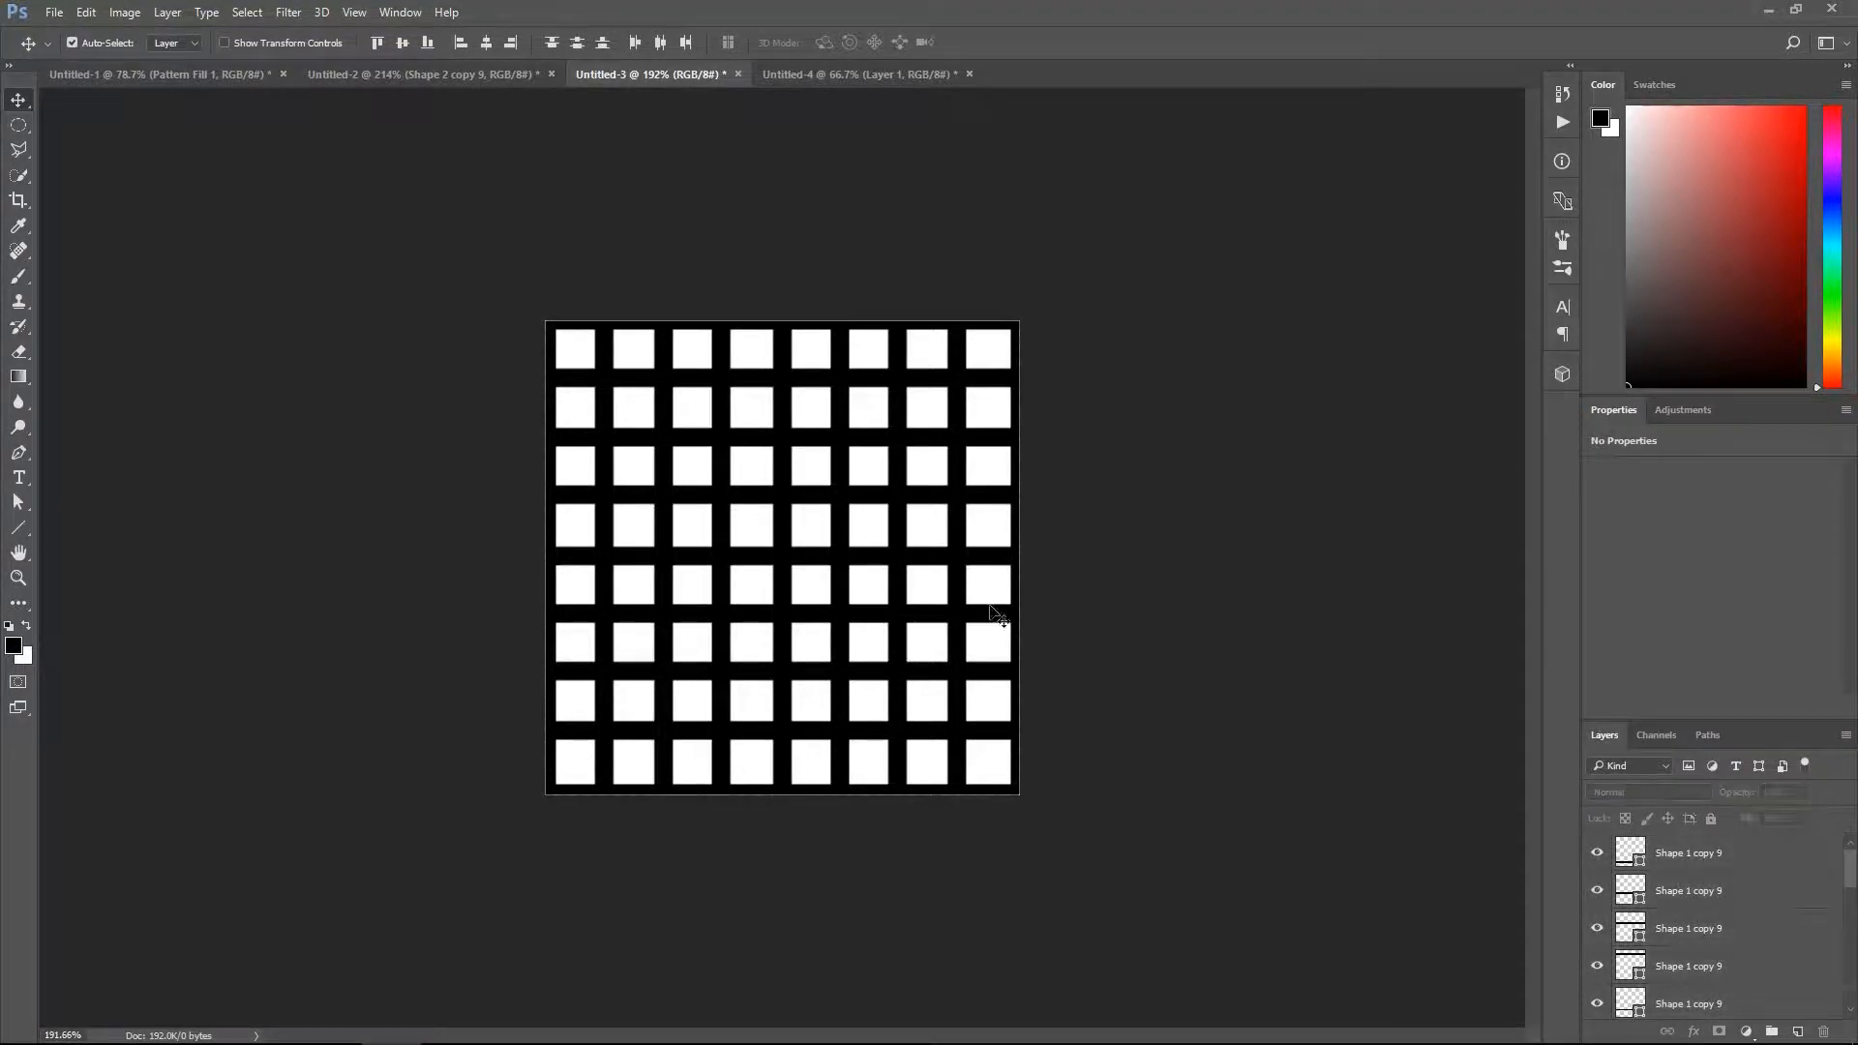
Step: Lower the opacity of all the stripe layers to 88% so the stripe crossings are darker than the stripes
click(1061, 630)
alt+scroll(854, 553, up, 8)
alt+scroll(1010, 637, down, 2)
click(1742, 907)
scroll(1737, 927, down, 10)
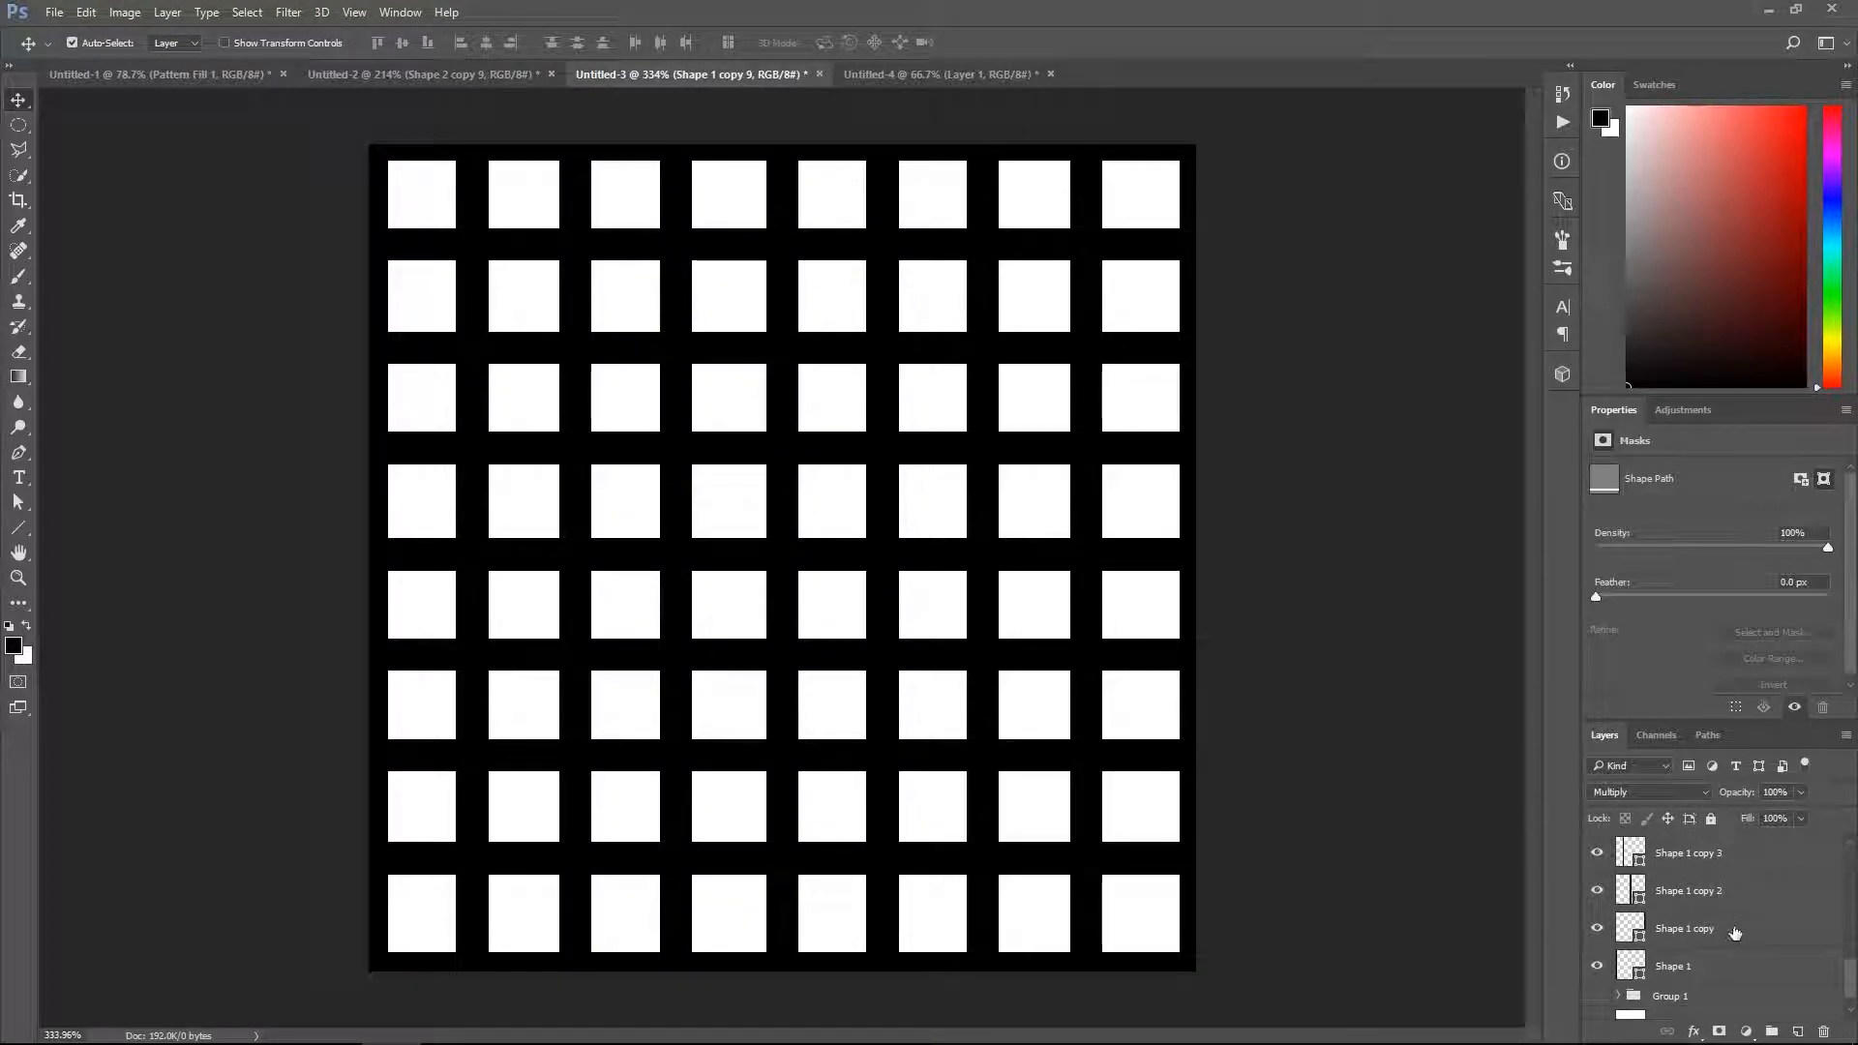
shift+click(1724, 965)
drag(1738, 795, 1723, 795)
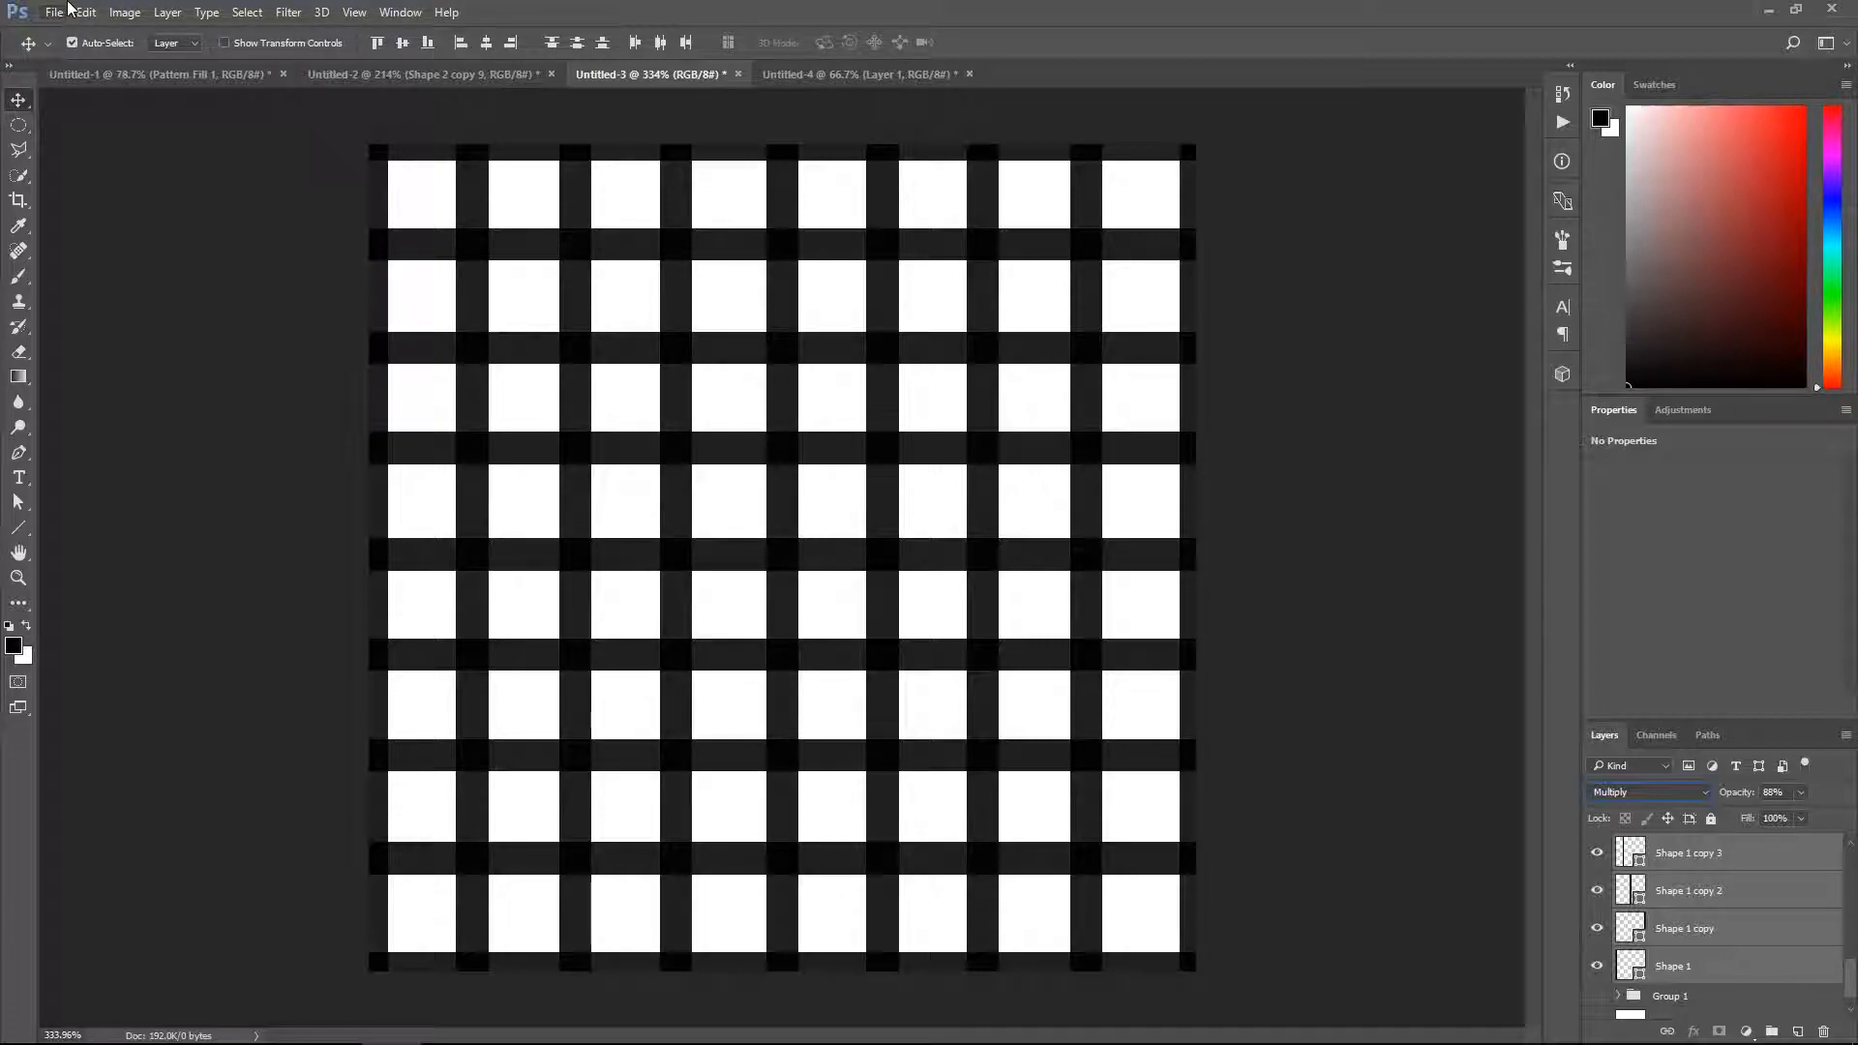
Step: Switch to the Untitled-1 document, hide the Bump layer and check the tiled grid pattern up close
click(213, 73)
click(1598, 852)
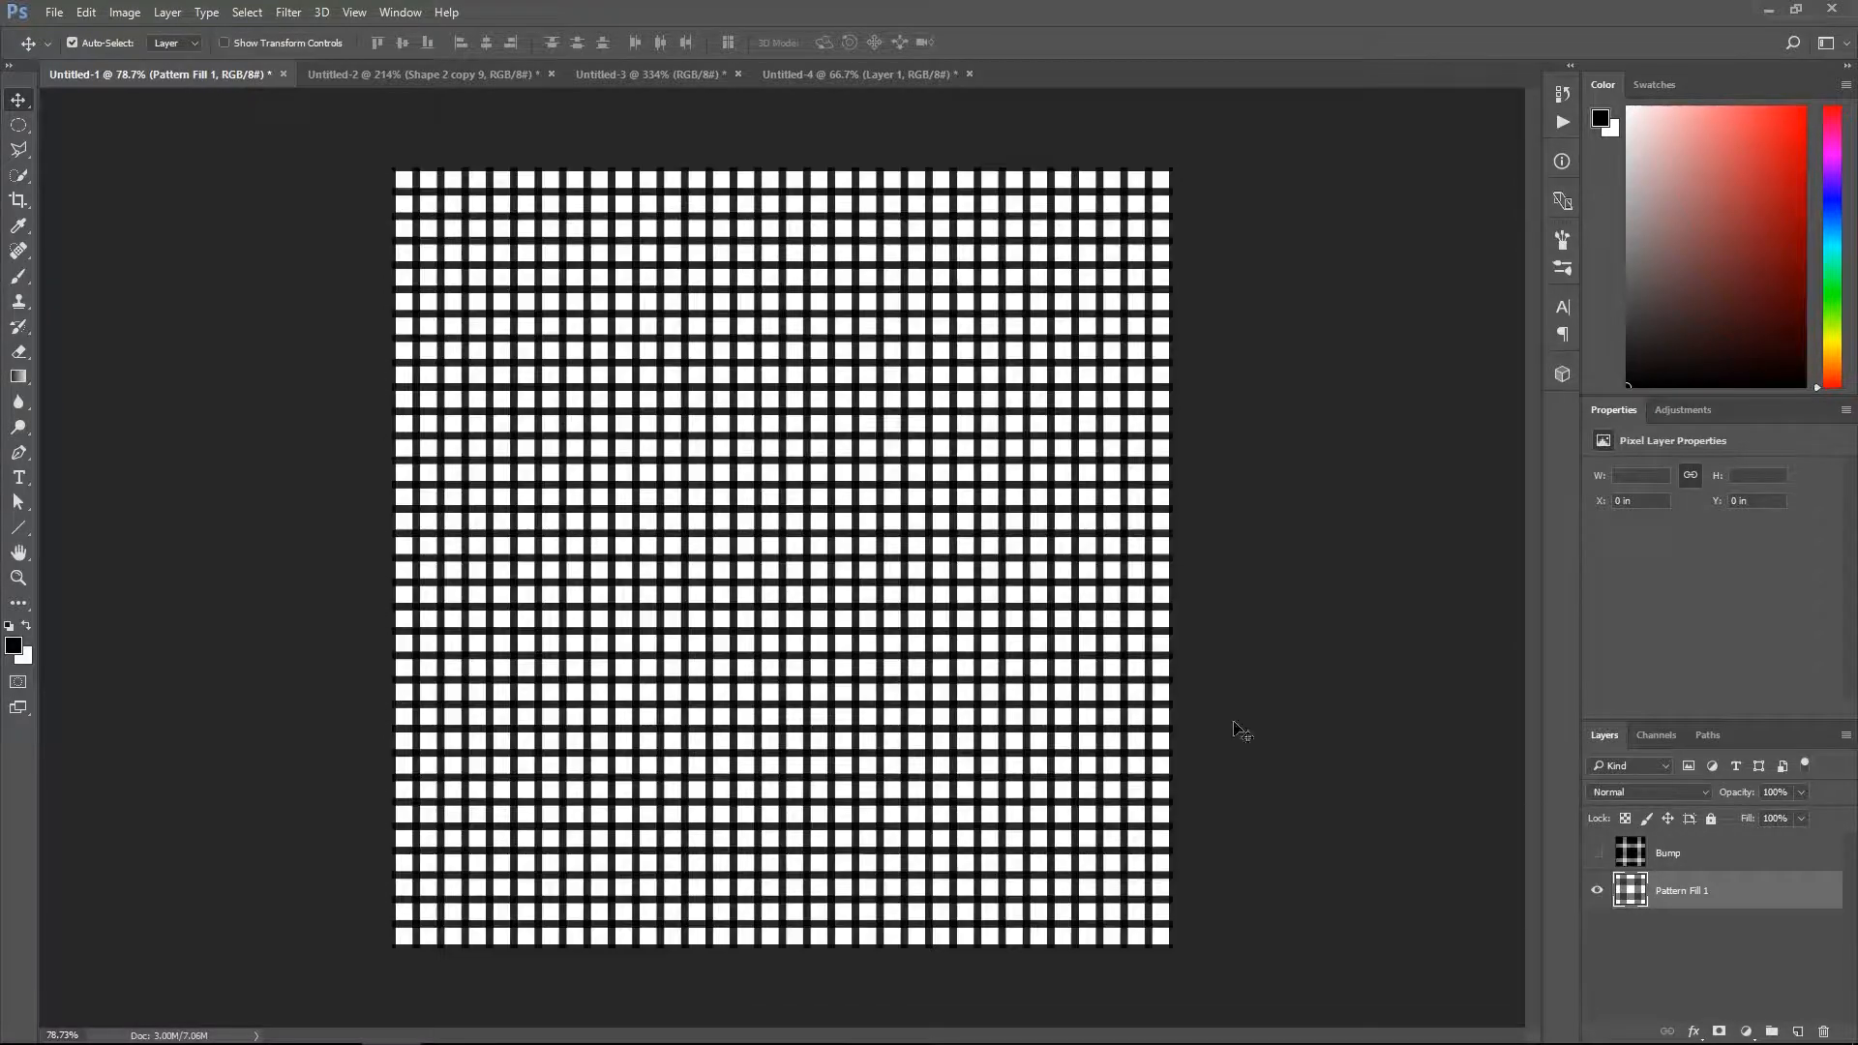
key(ctrl+1)
alt+scroll(697, 445, up, 2)
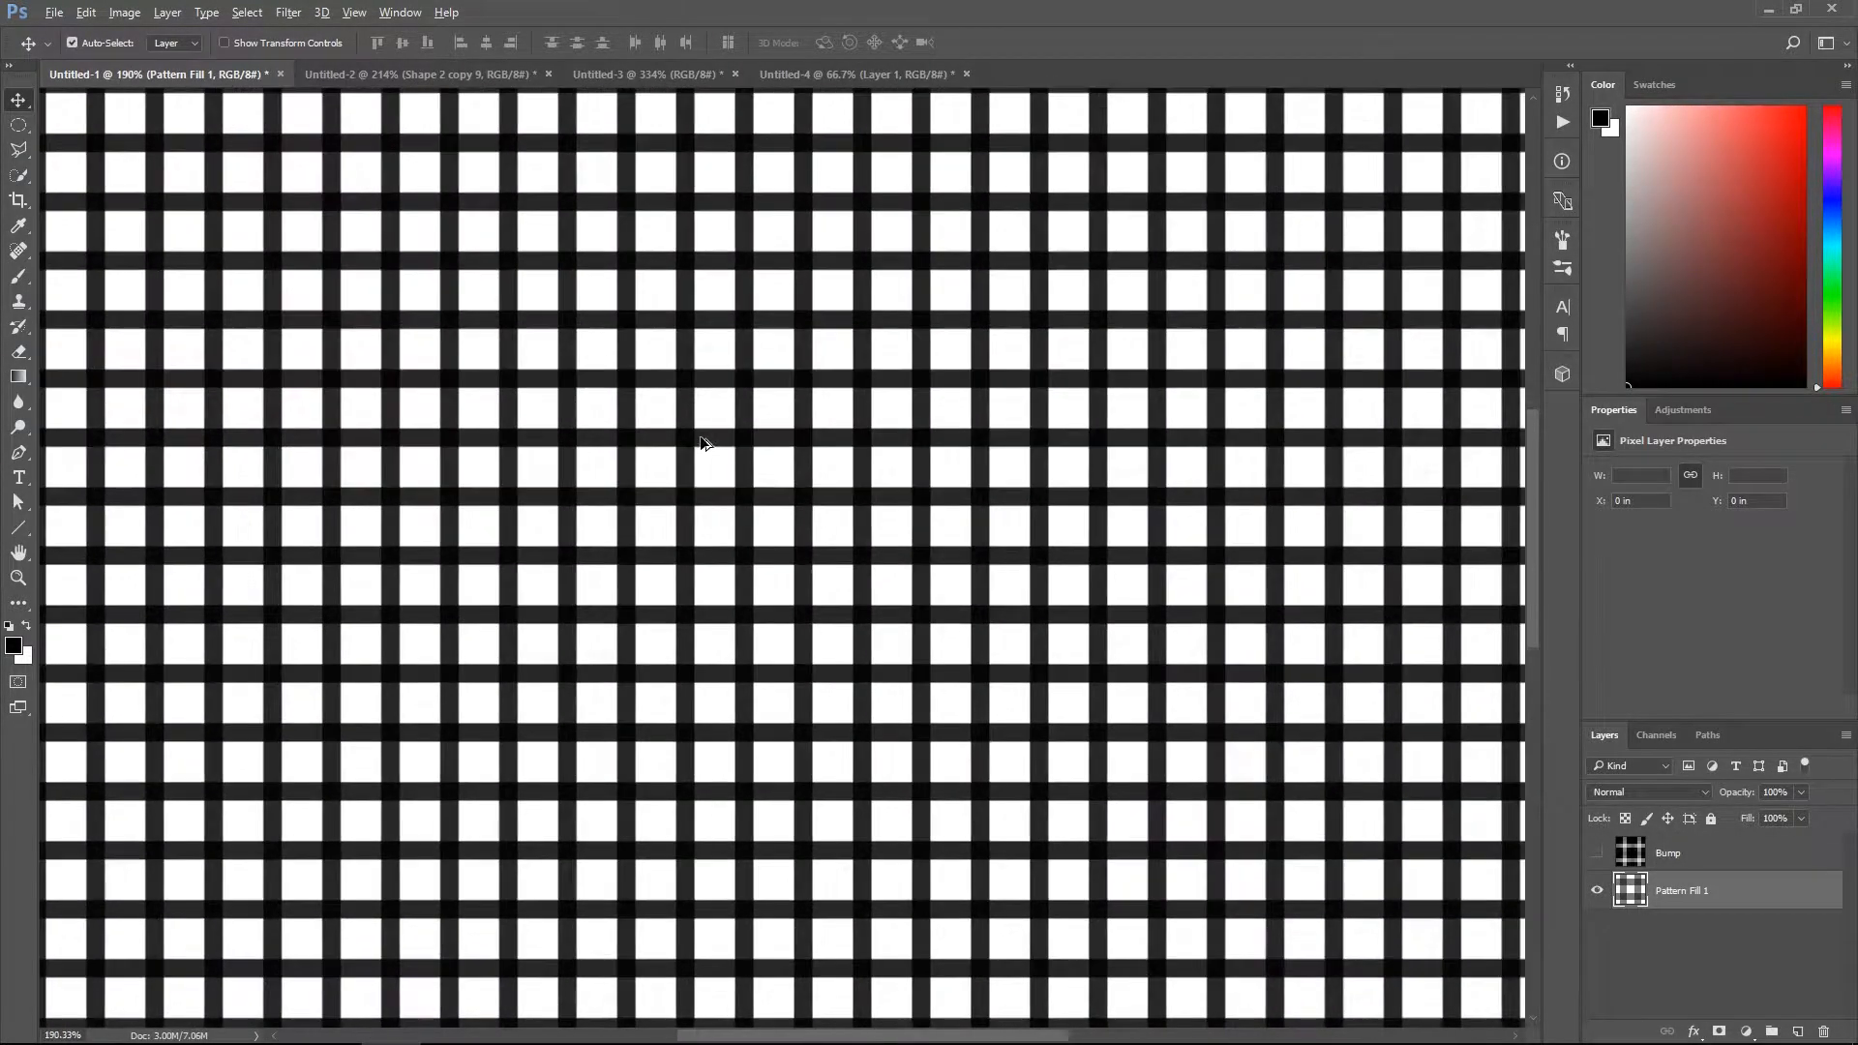
alt+scroll(527, 464, down, 4)
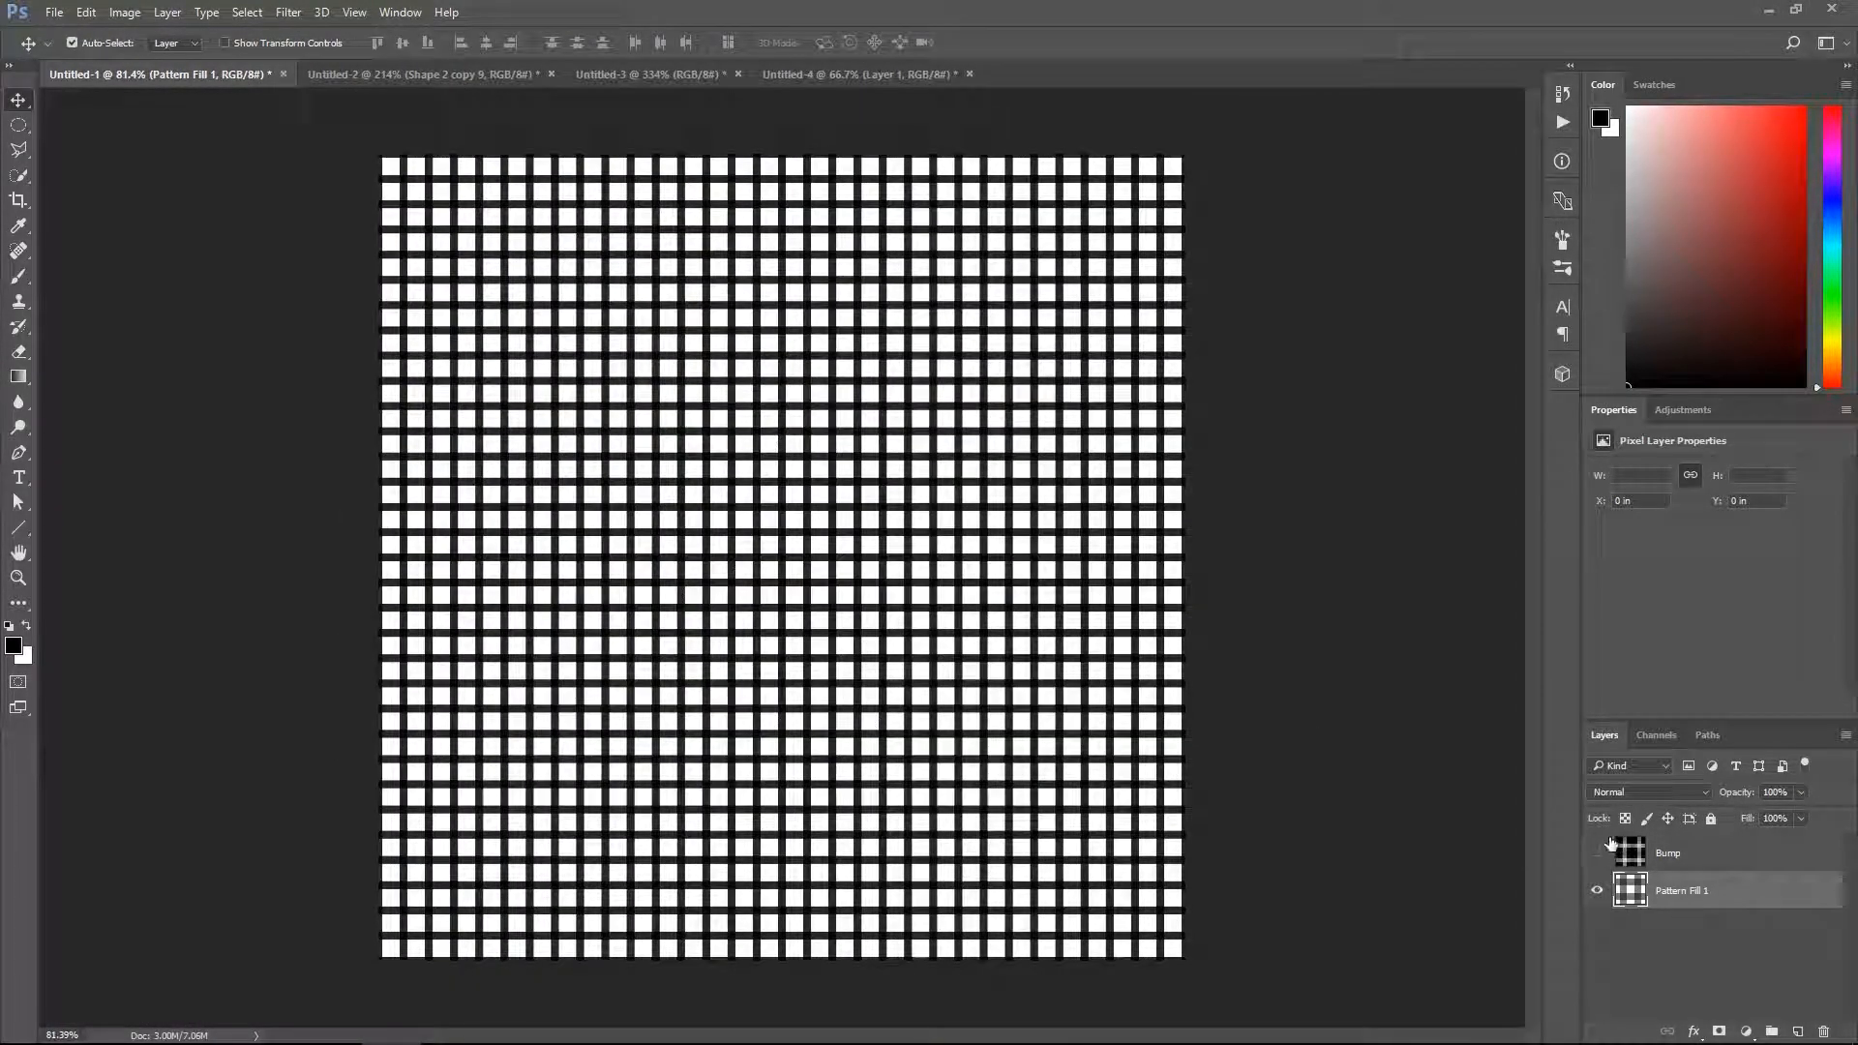
Step: Duplicate the Pattern Fill 1 layer and invert the copy's colours
alt+drag(1657, 886, 1659, 914)
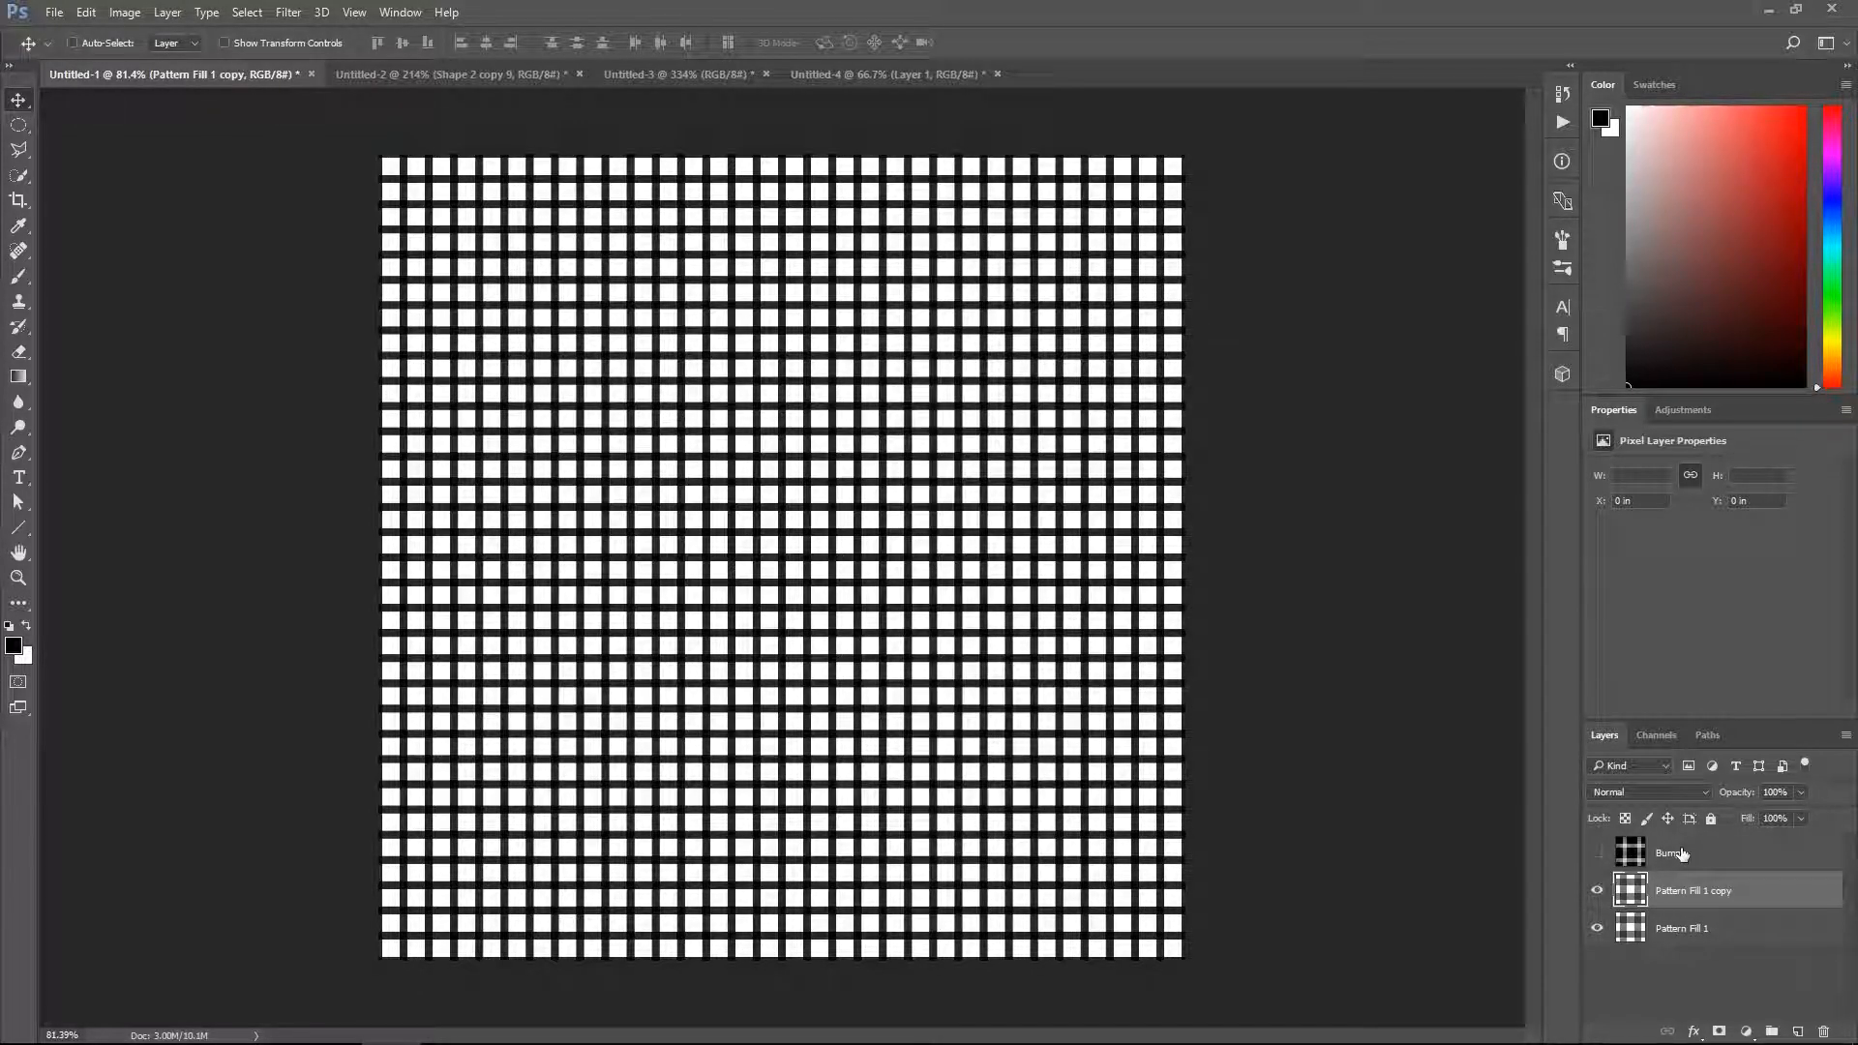
key(ctrl+i)
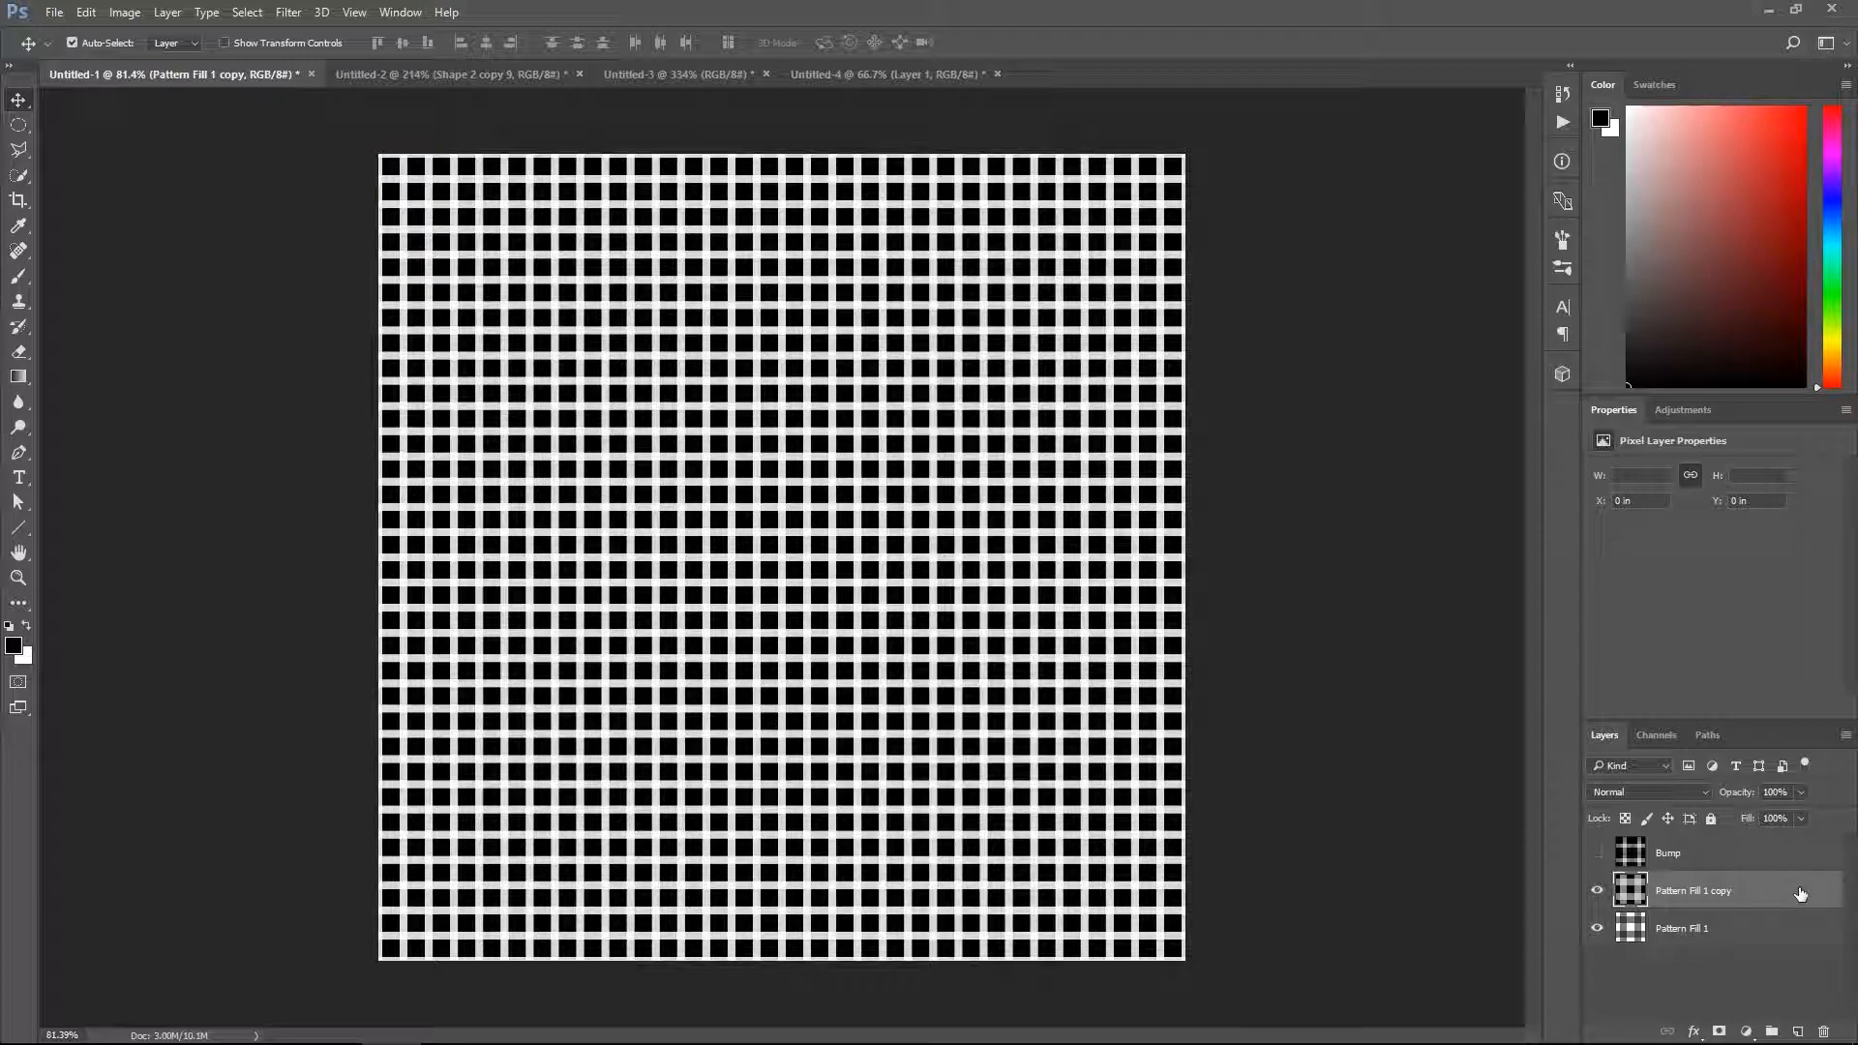
Step: Try an Inner Glow layer style on the inverted pattern copy, adjusting its size and noise
key(h)
double_click(1631, 895)
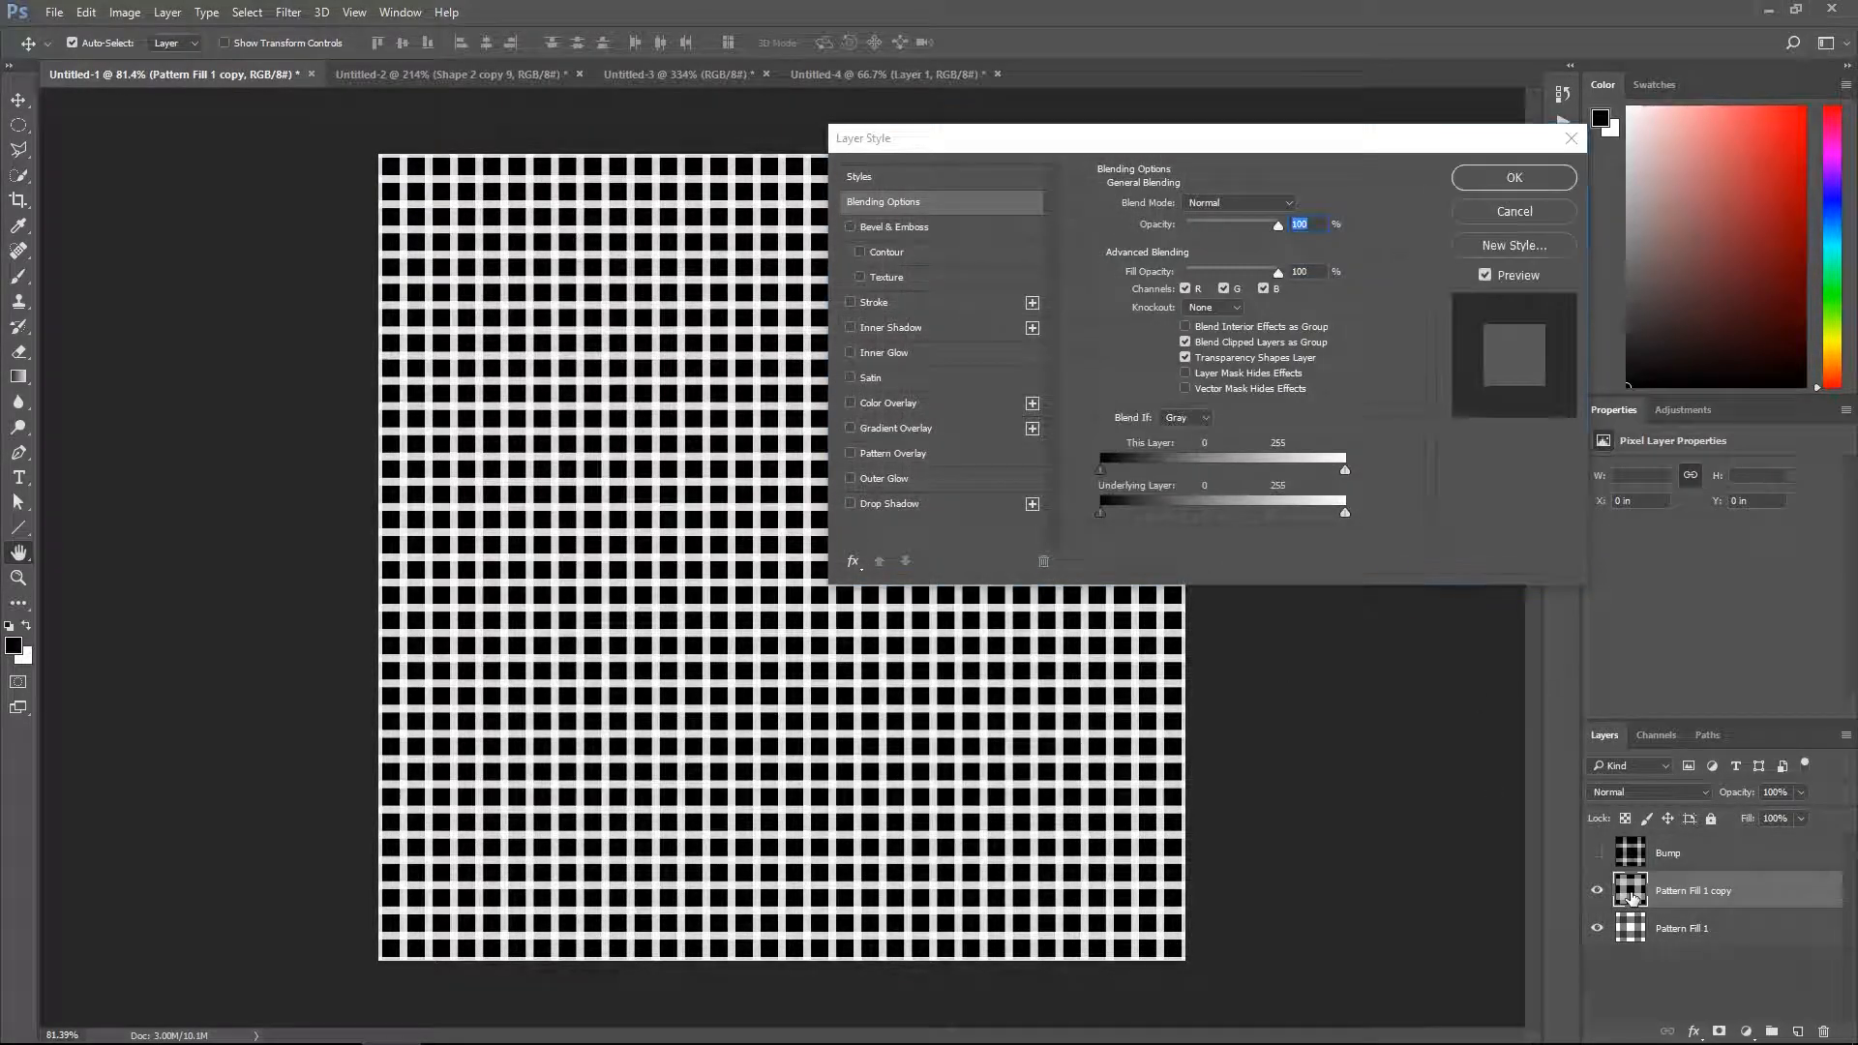
click(882, 350)
alt+scroll(685, 434, up, 4)
alt+scroll(685, 434, up, 4)
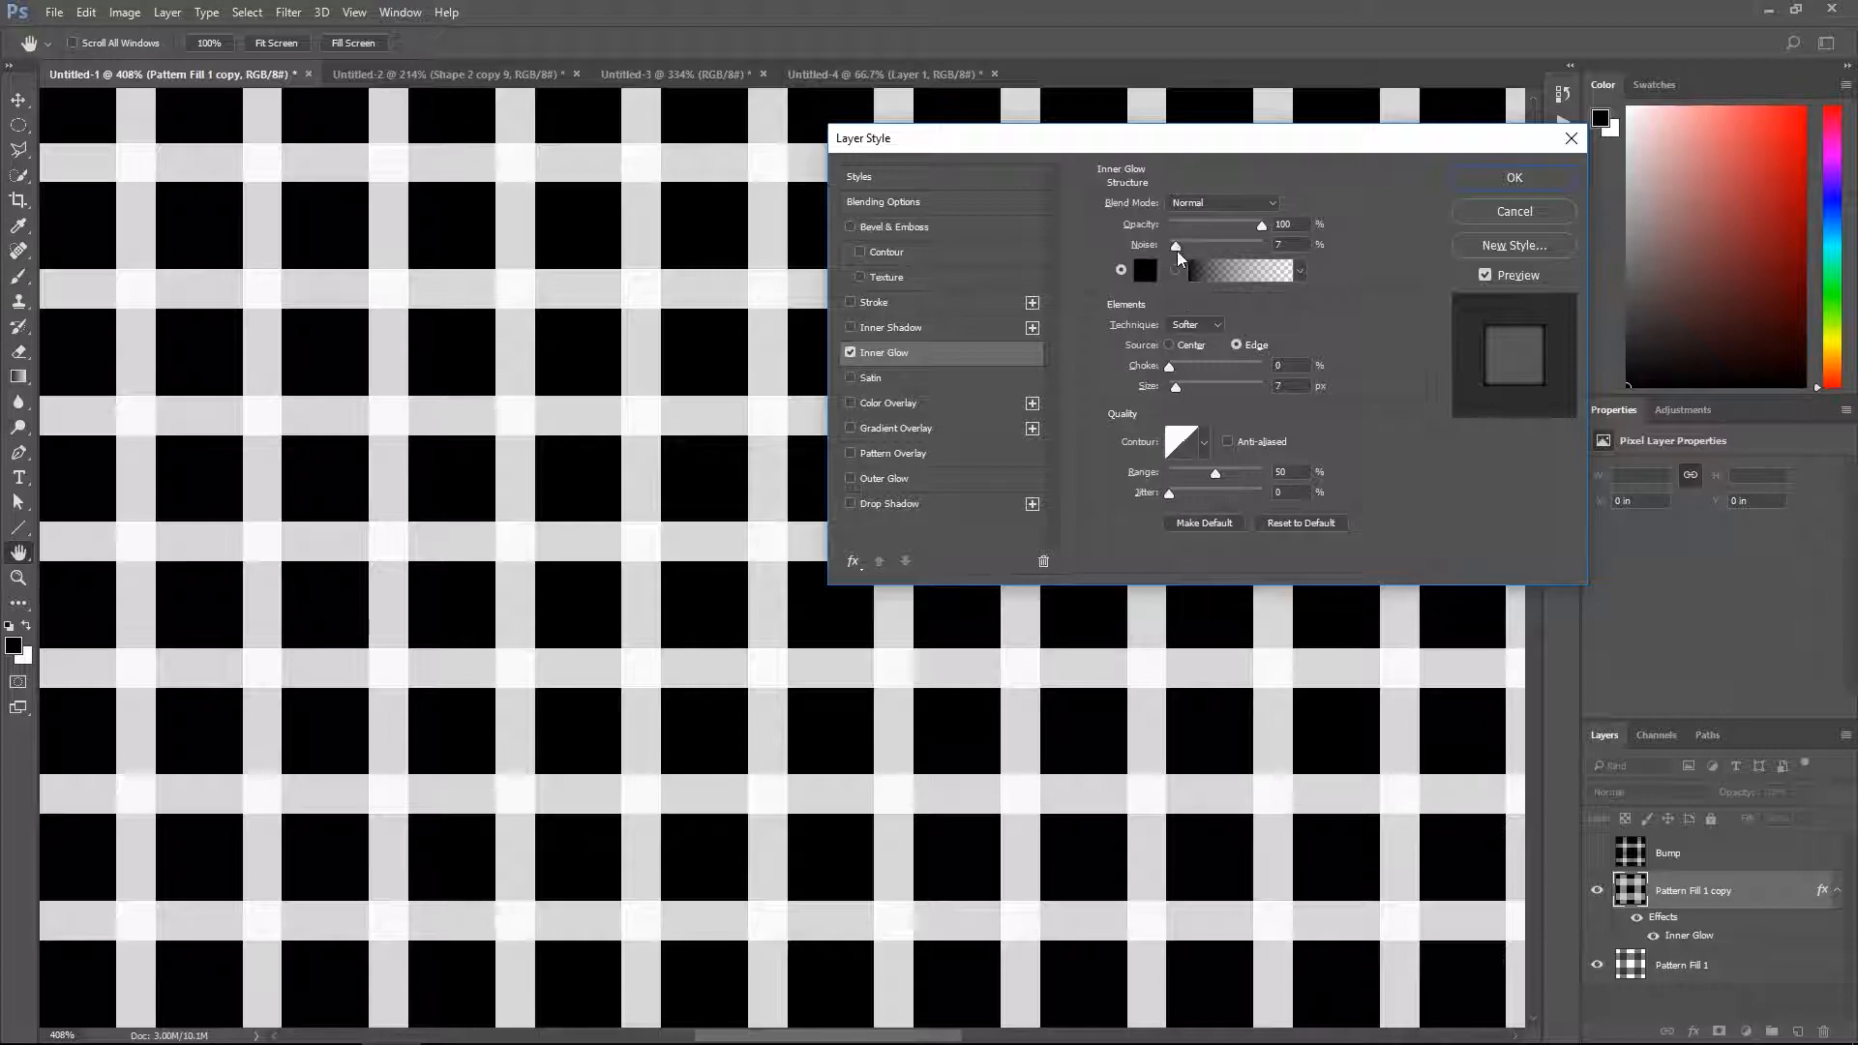
drag(1175, 387, 1184, 393)
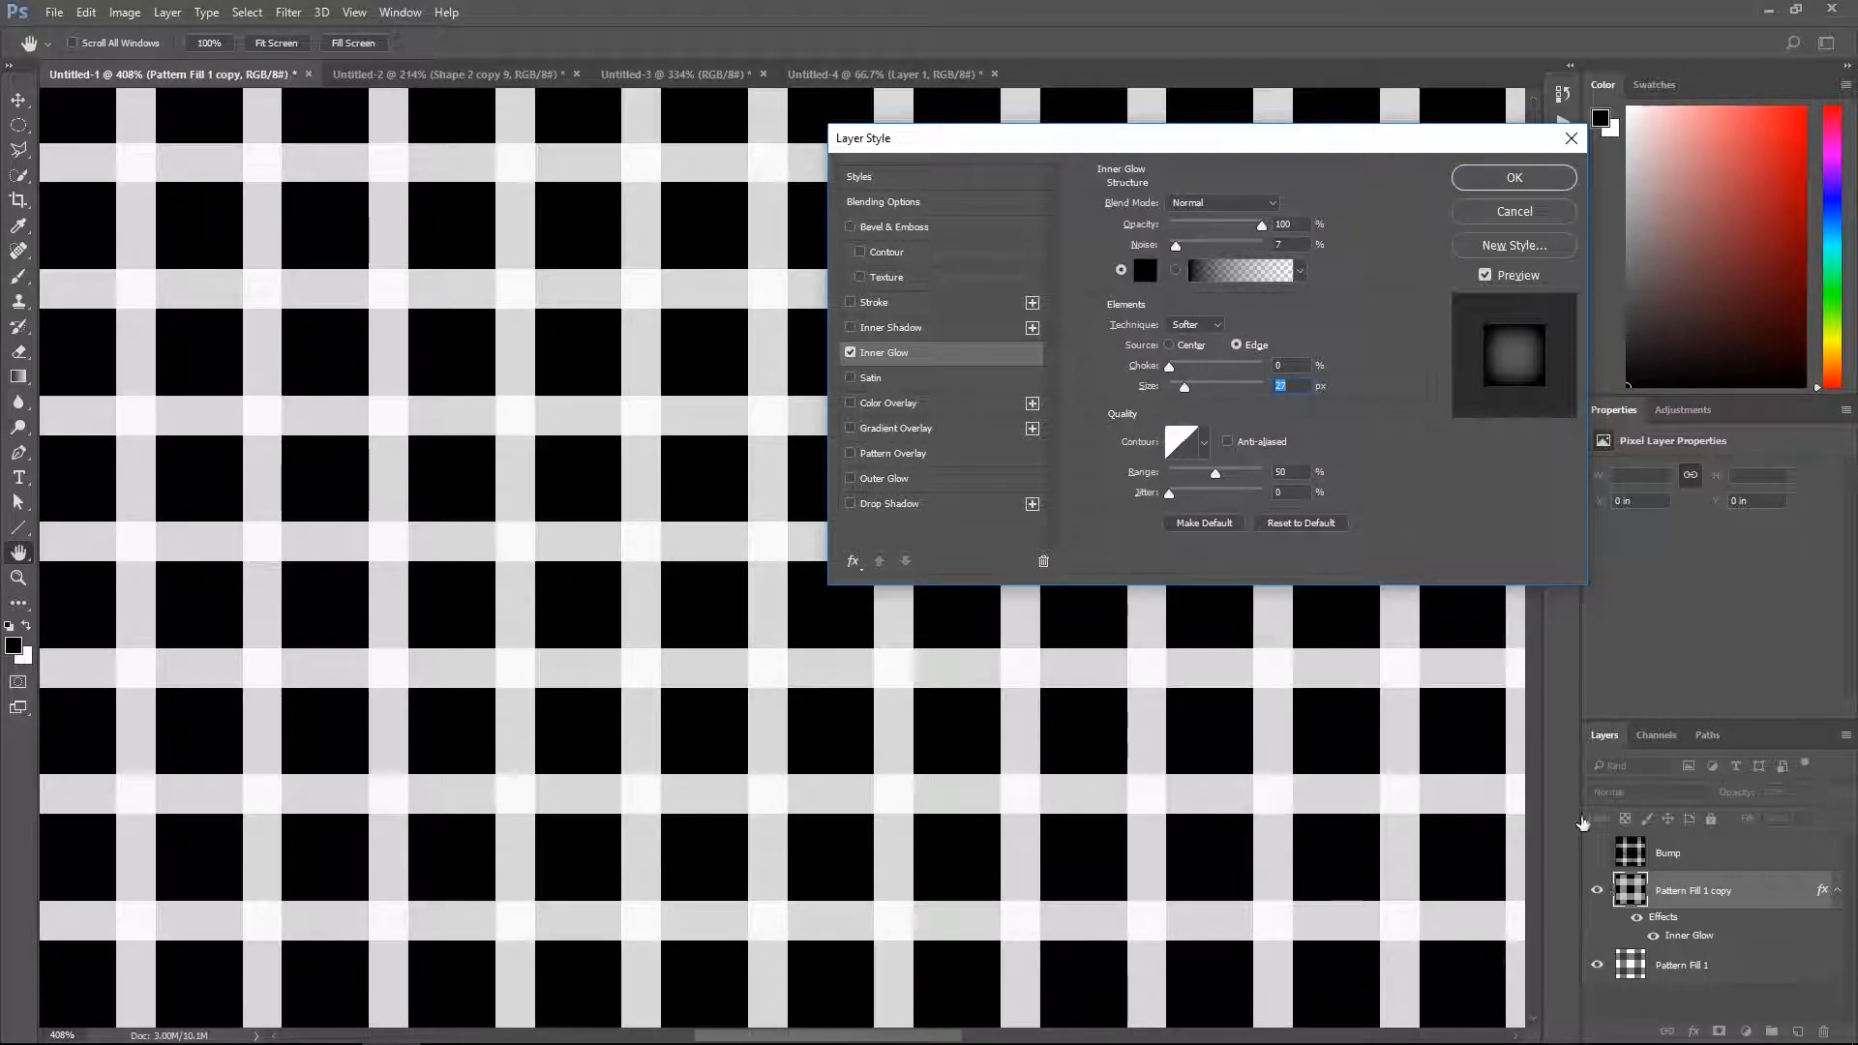
drag(1175, 244, 1178, 246)
click(1546, 184)
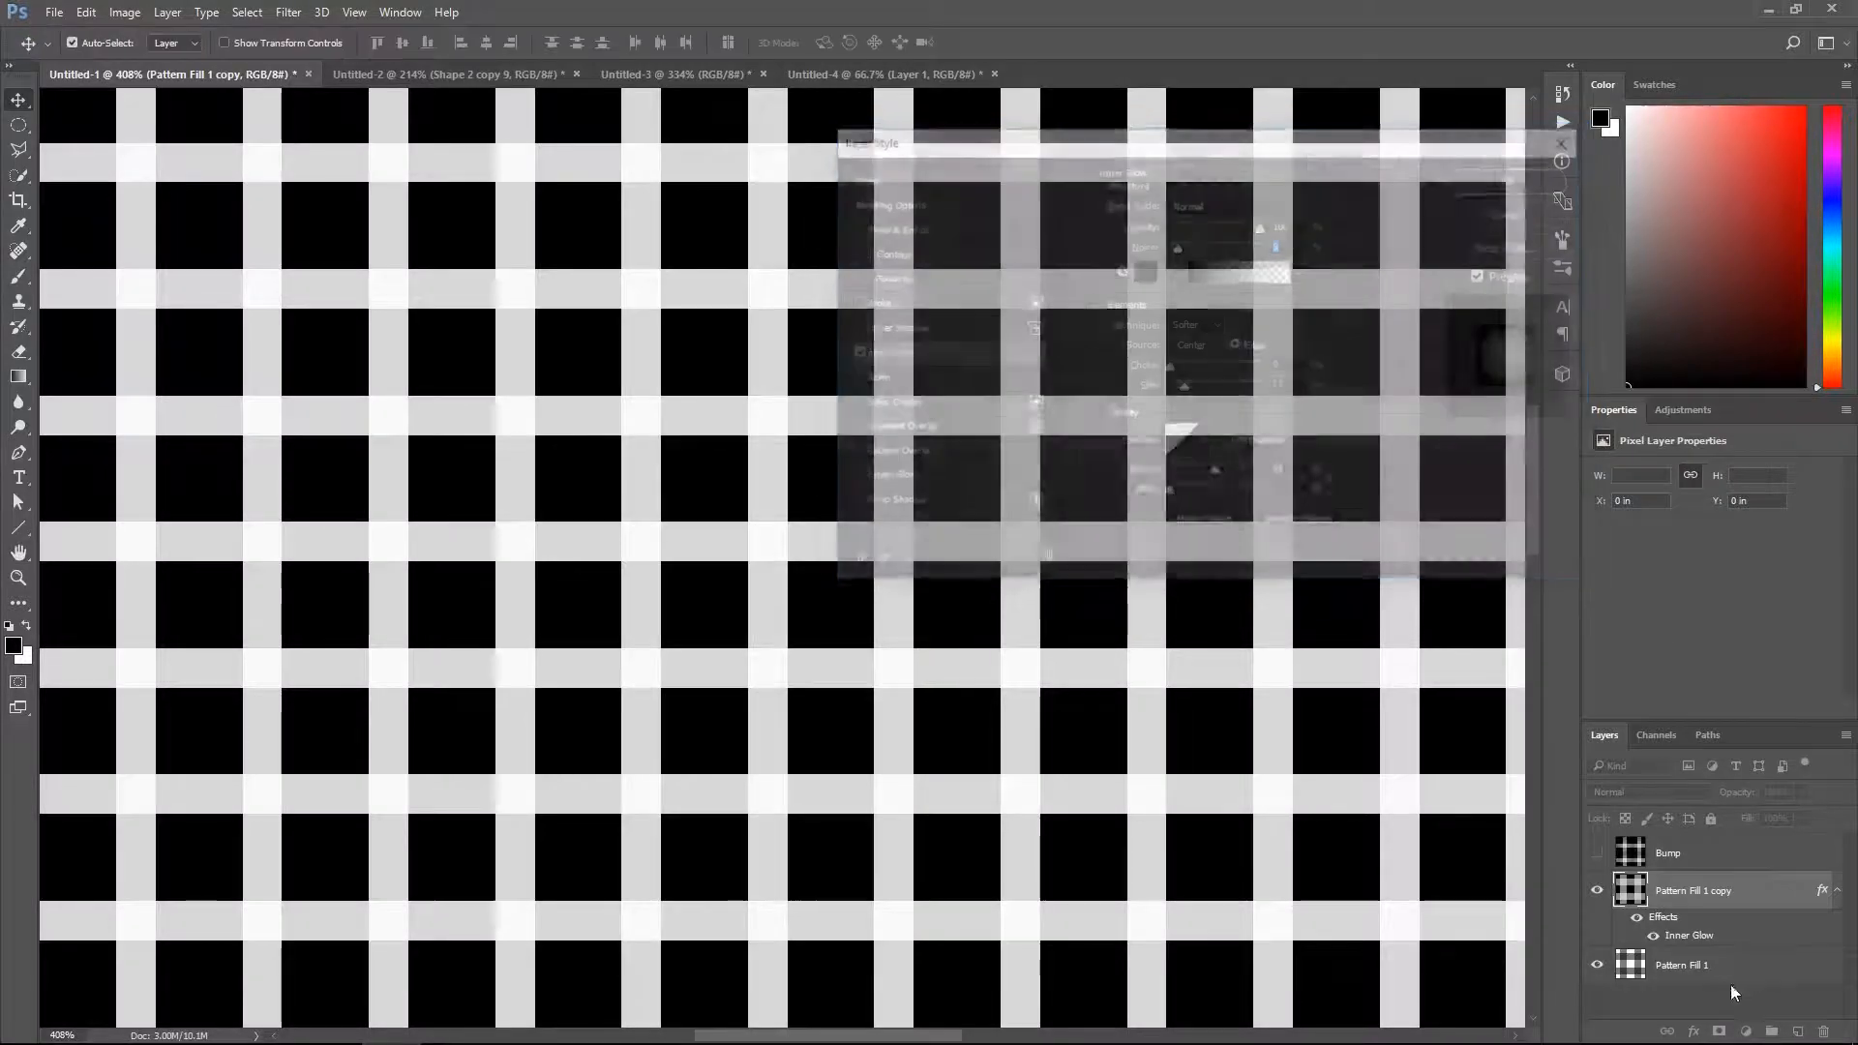
Step: Show the Bump layer and inspect its soft, noisy weave pattern across the canvas
click(1597, 852)
alt+scroll(958, 457, down, 5)
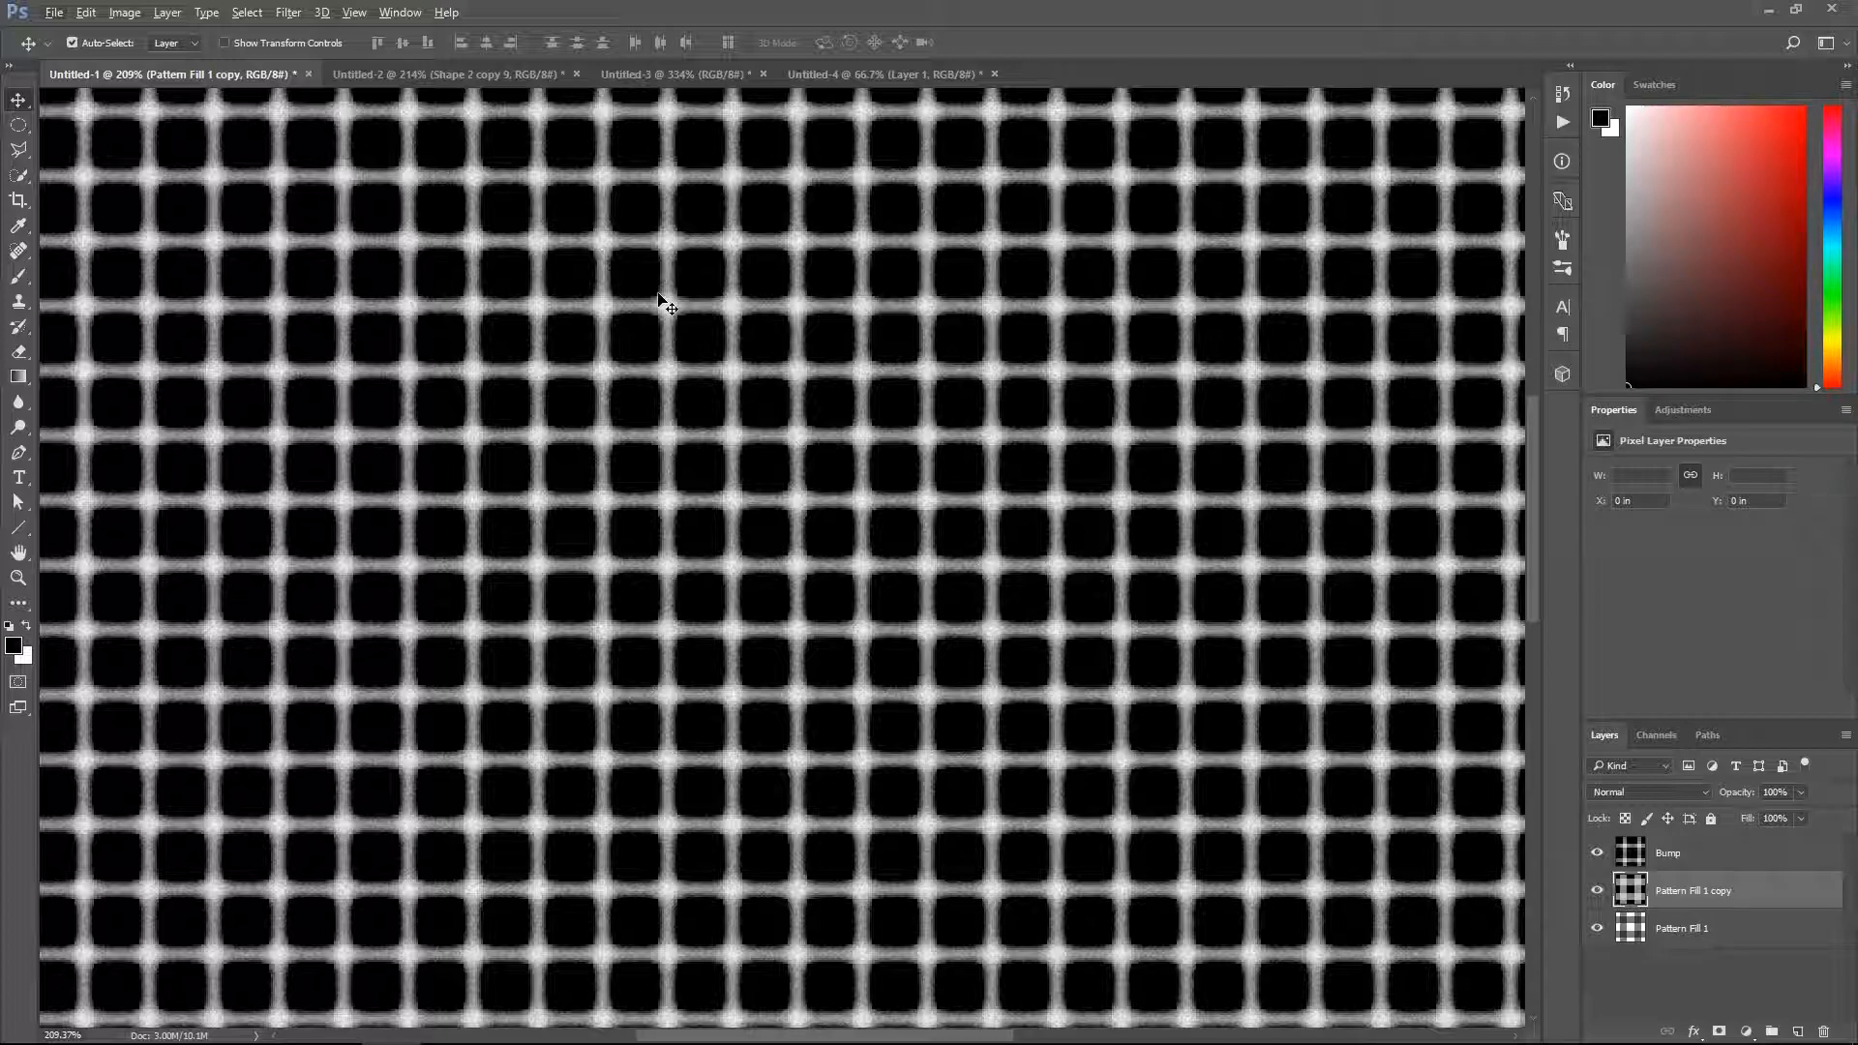
scroll(731, 344, down, 1)
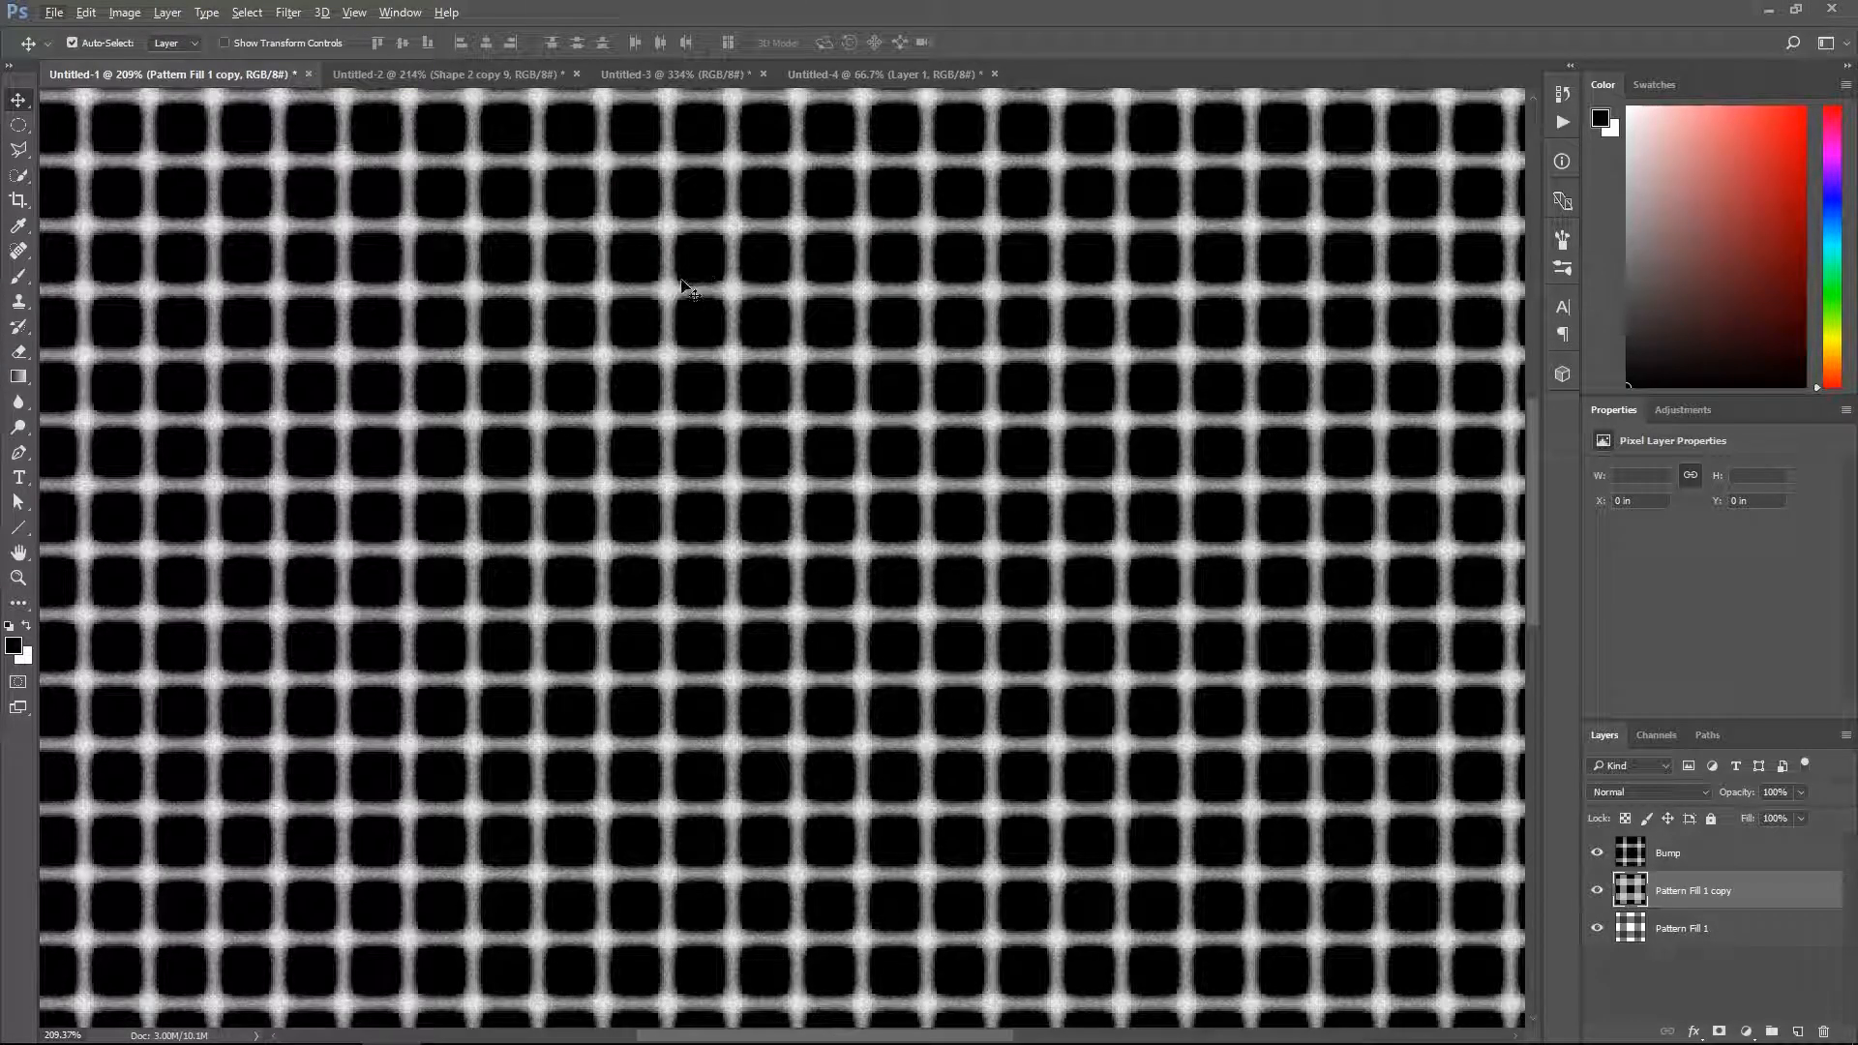
key(ctrl+0)
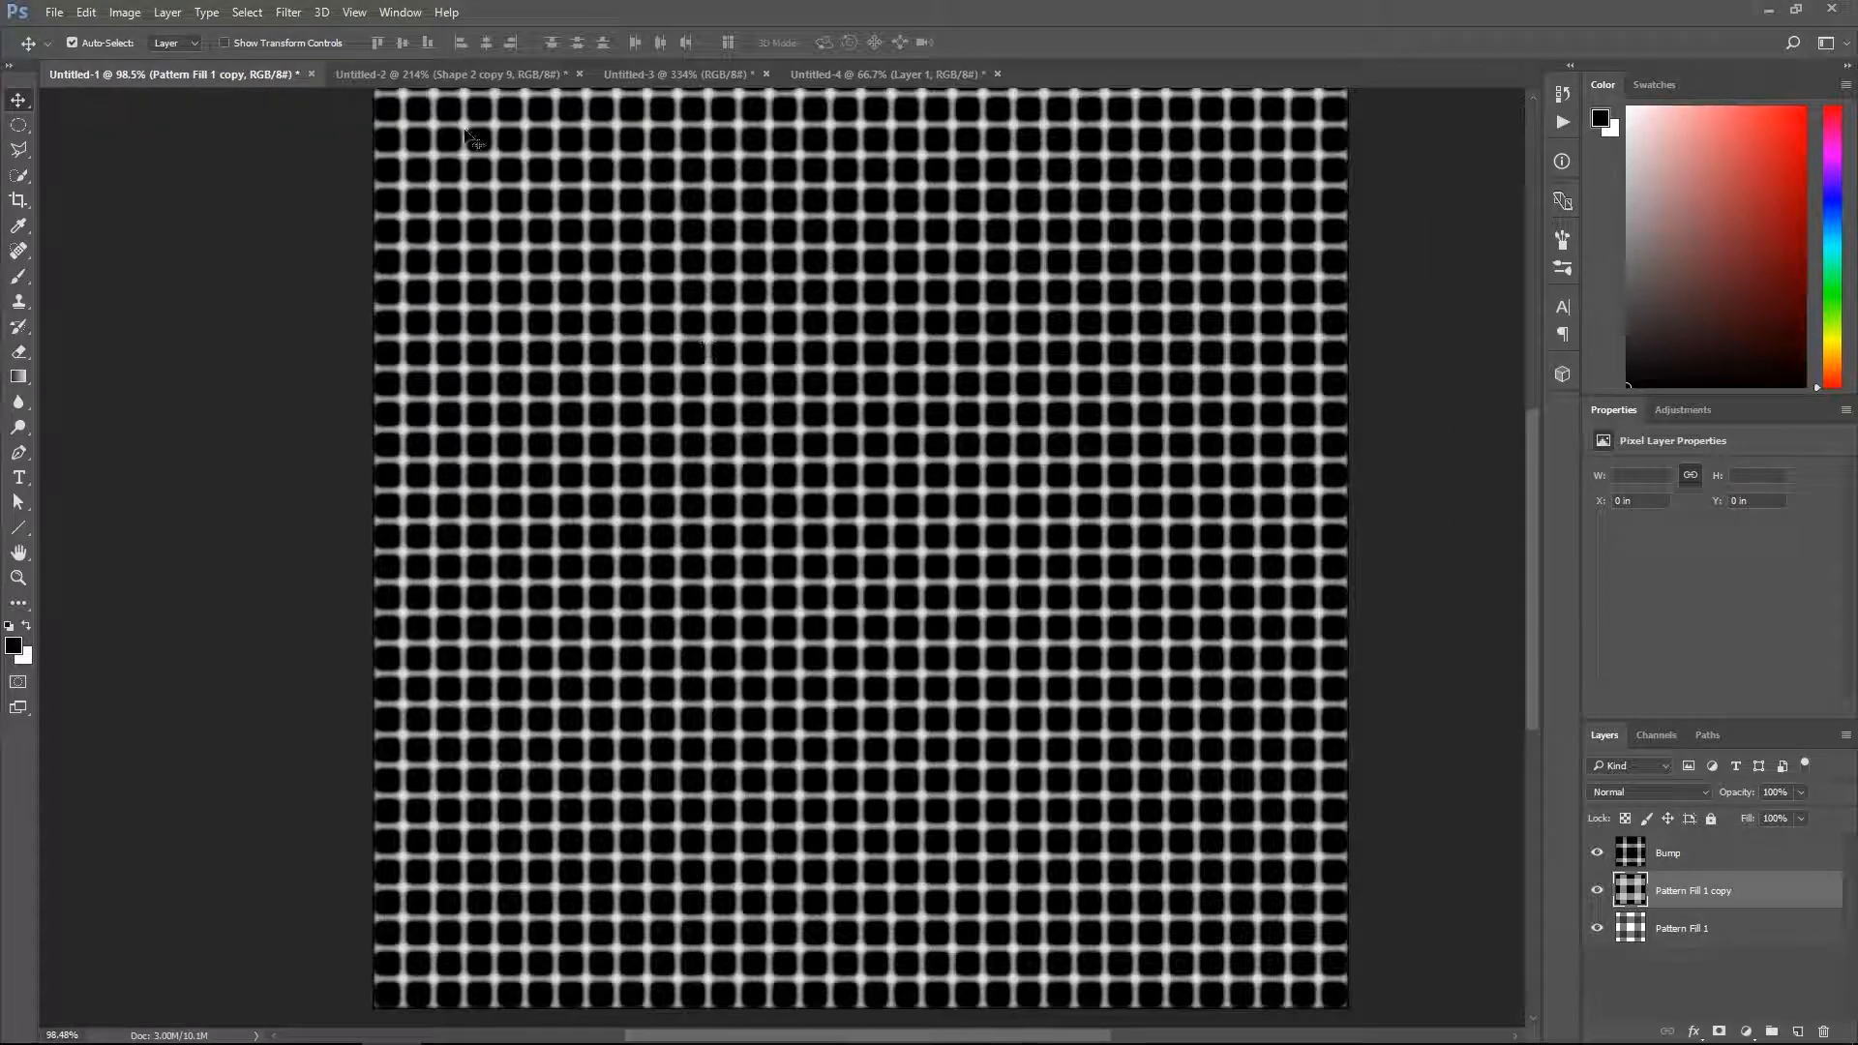
click(56, 12)
click(57, 11)
Step: Switch to 3ds Max and bring Curtain_Bump.png and Curtain_Transp.png from the Textures folder into the Slate Material Editor as Bitmap nodes
key(alt+Tab)
click(1094, 399)
click(1118, 380)
middle_drag(1119, 379, 1031, 464)
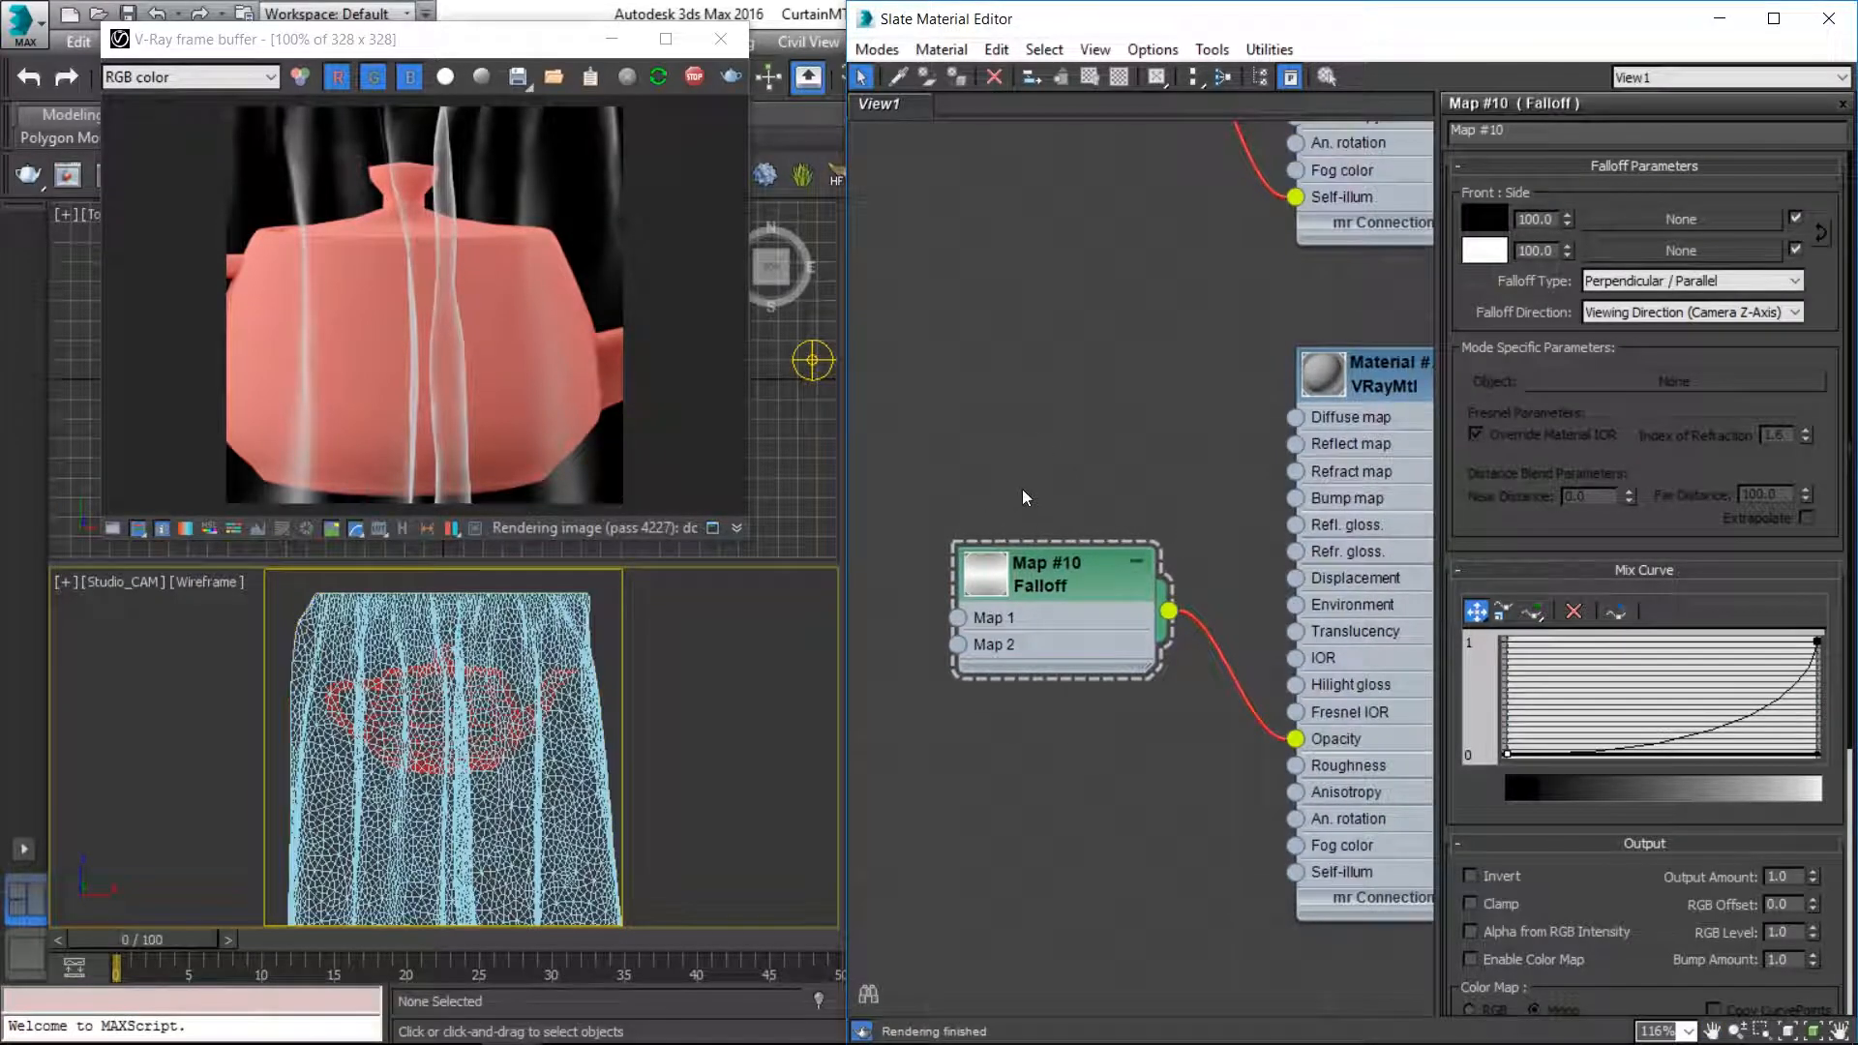
right_click(978, 264)
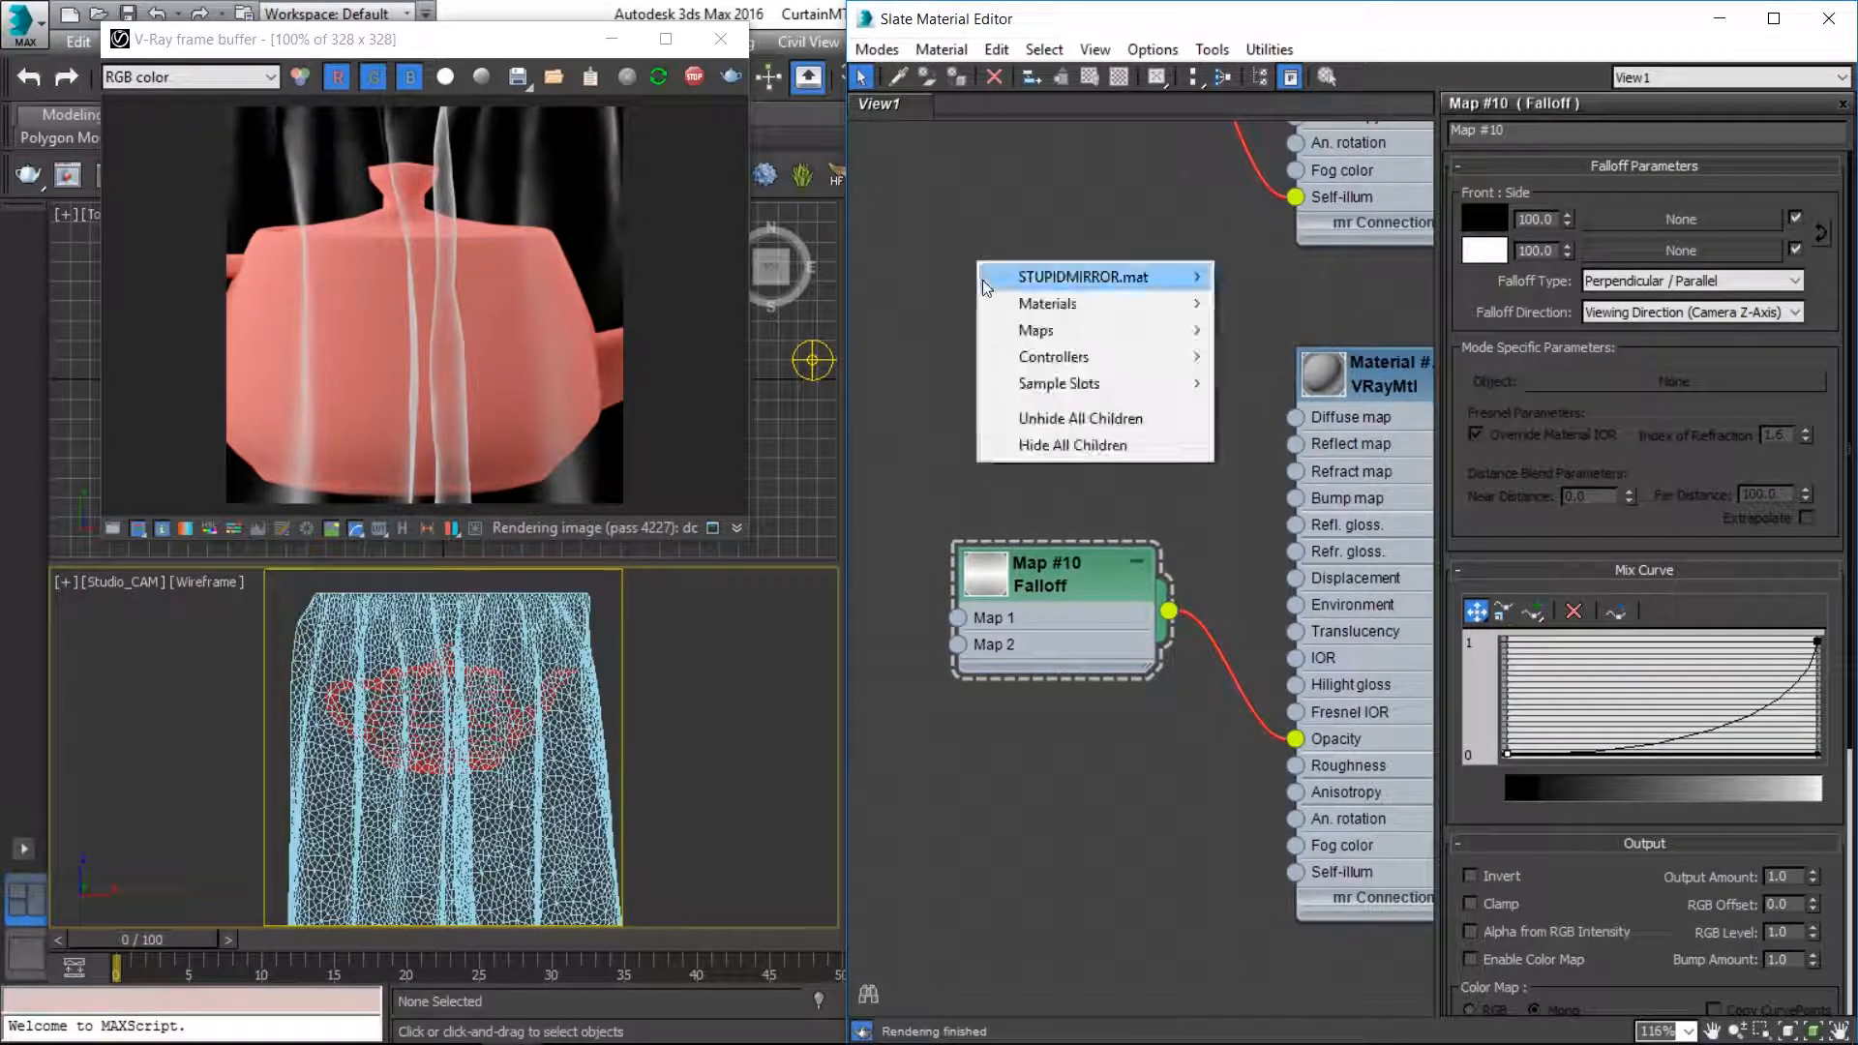
click(885, 356)
click(90, 1021)
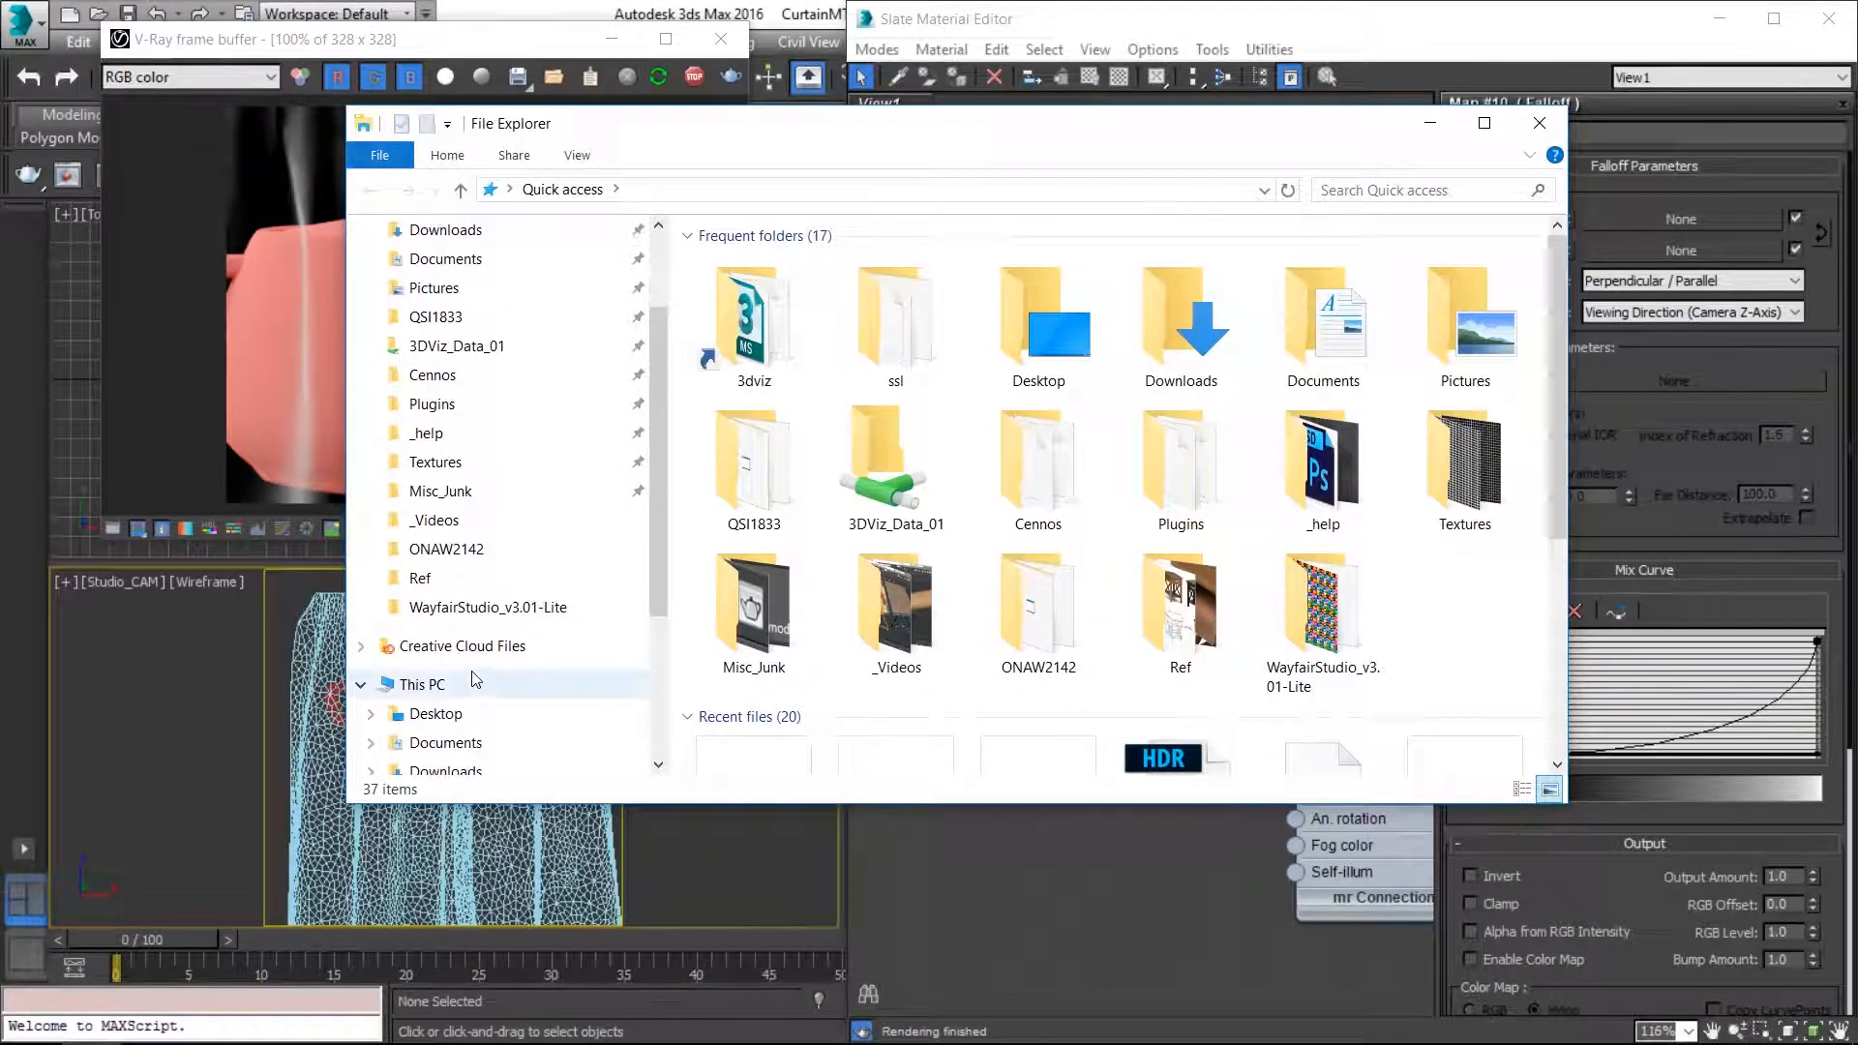
click(484, 461)
drag(802, 535, 1045, 905)
drag(799, 554, 1035, 924)
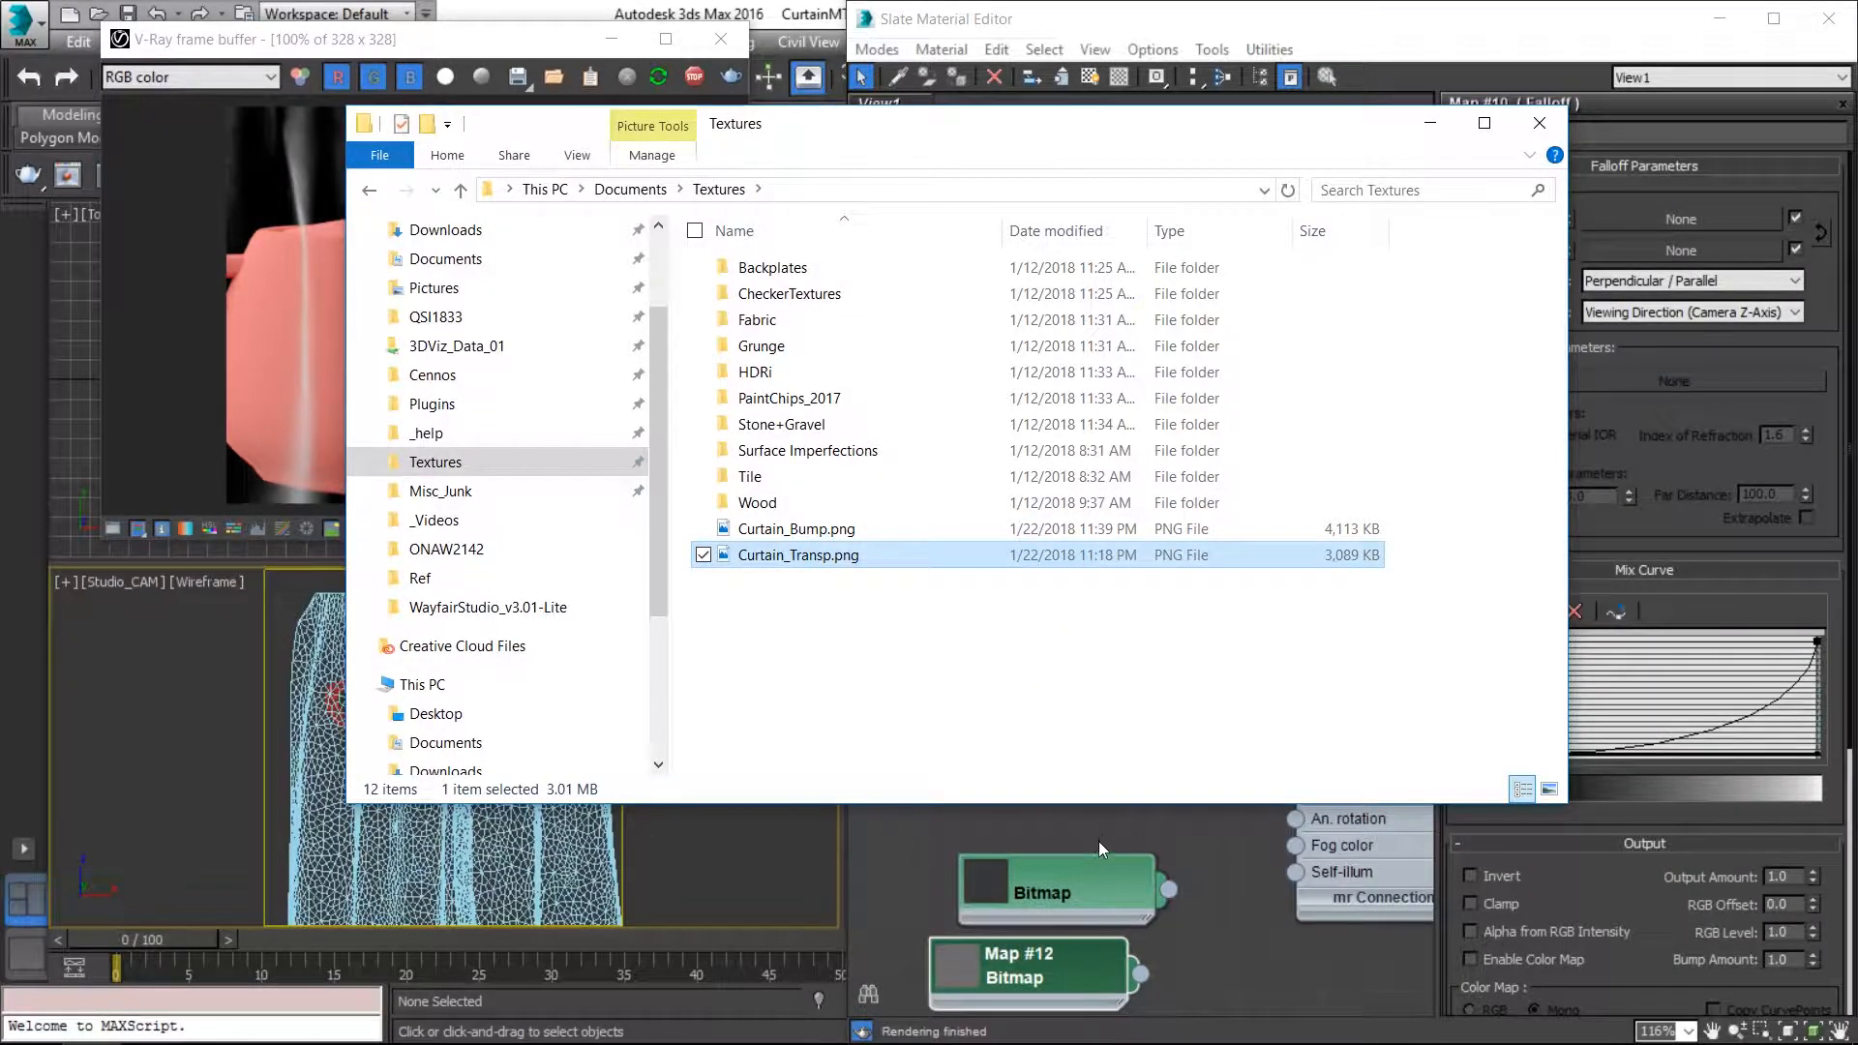
click(1096, 848)
Step: Open the Curtain_Transp.png bitmap's parameters, check its pattern in an enlarged preview window and close the preview
middle_drag(1051, 897, 1015, 626)
double_click(946, 688)
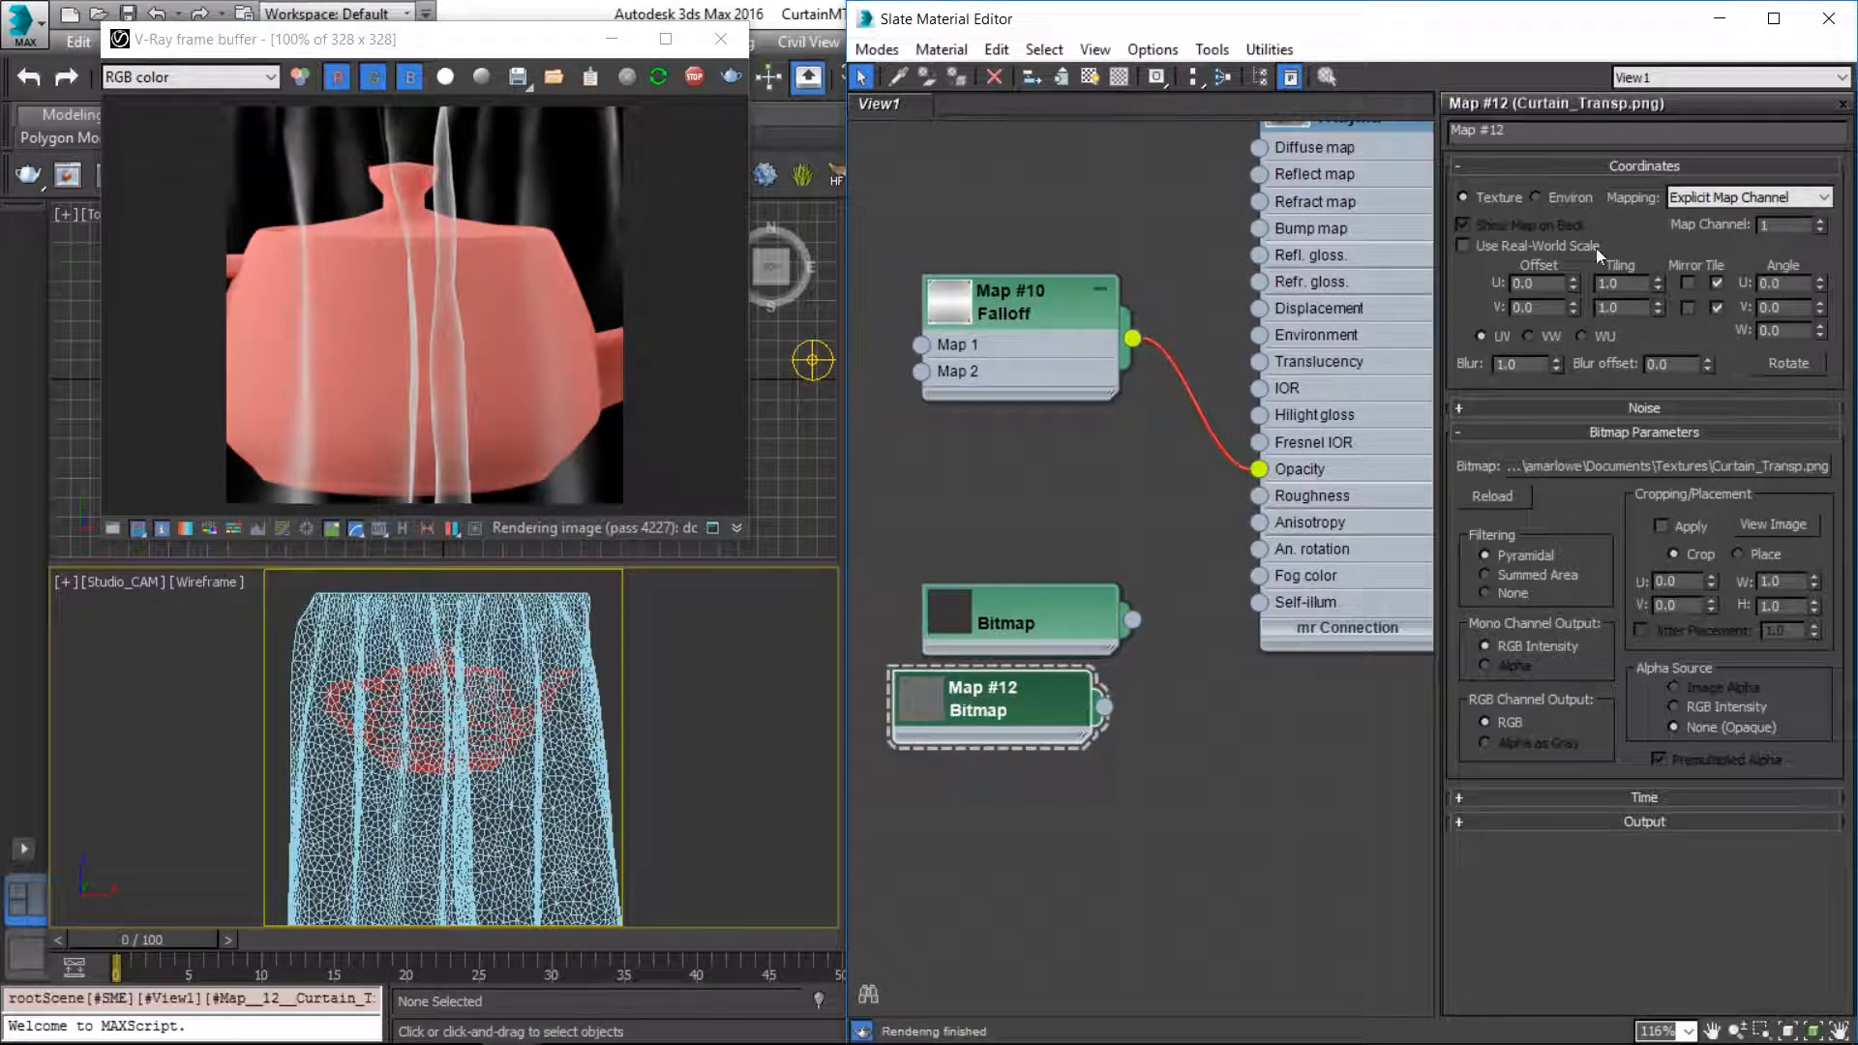
right_click(974, 708)
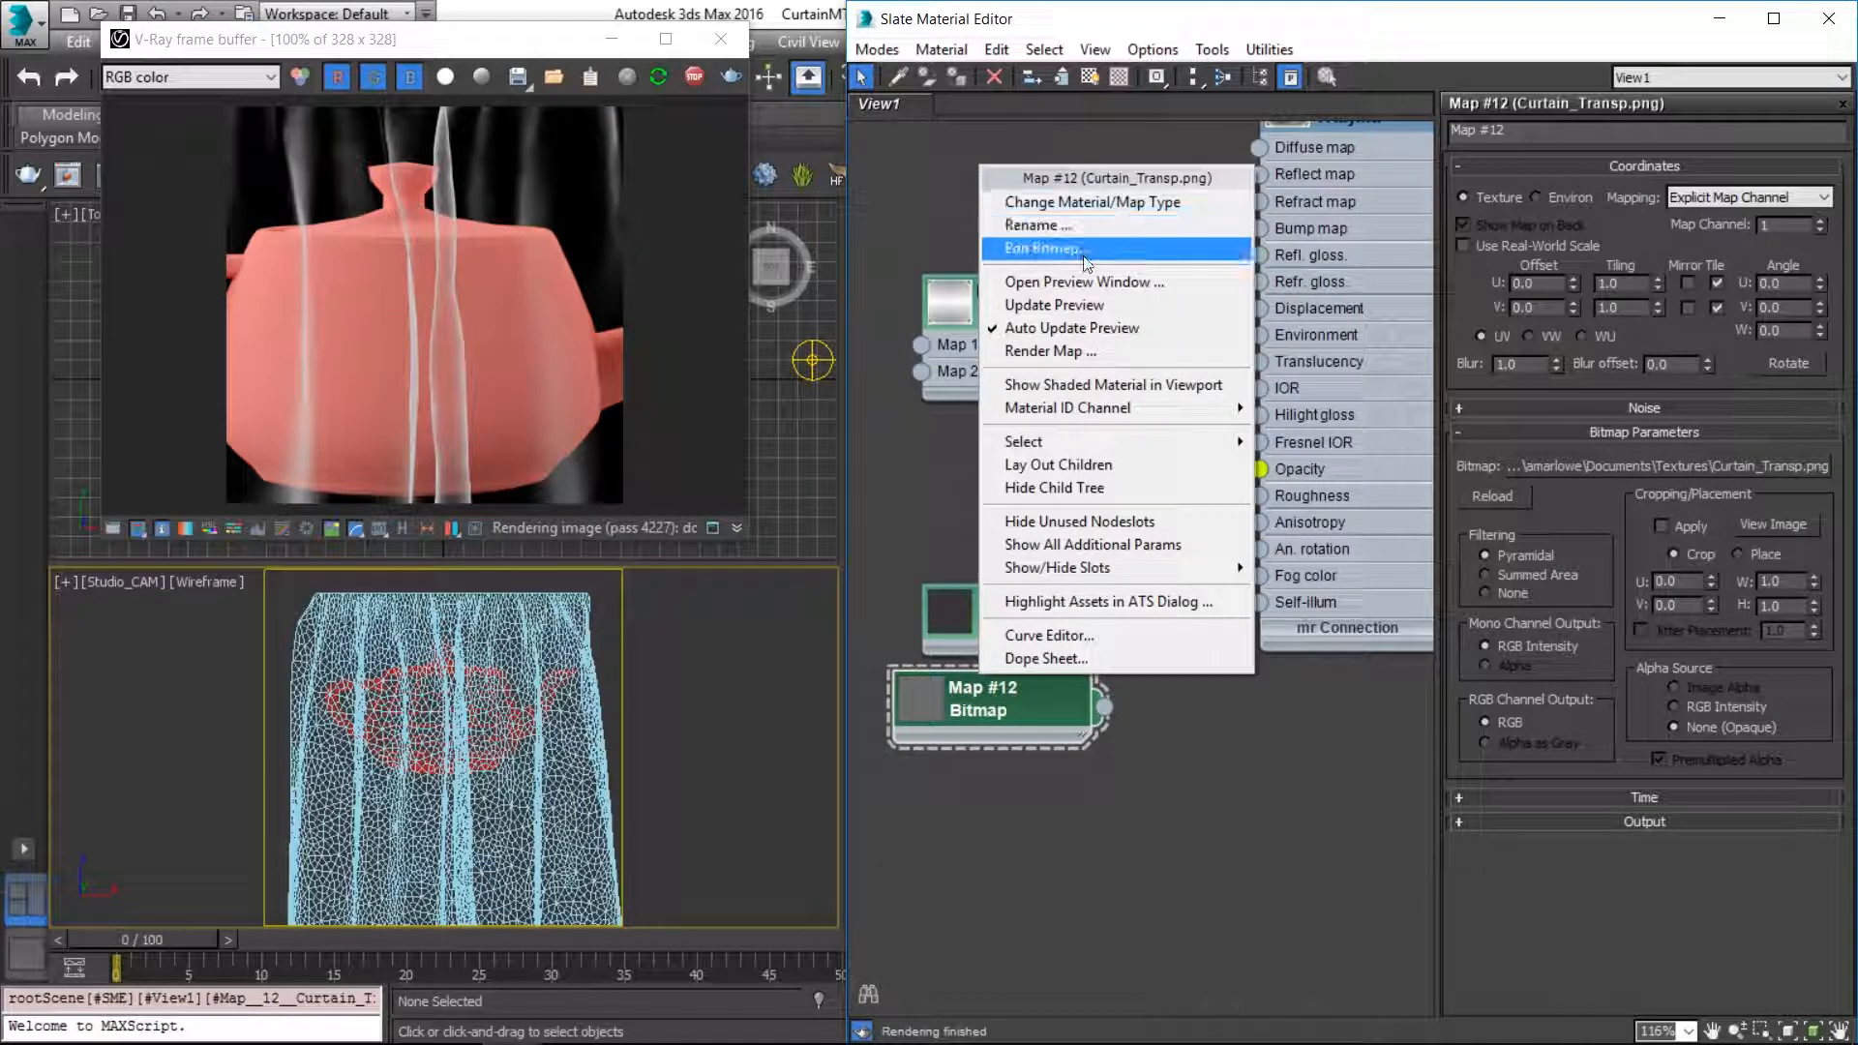
click(1065, 282)
drag(1037, 277, 710, 127)
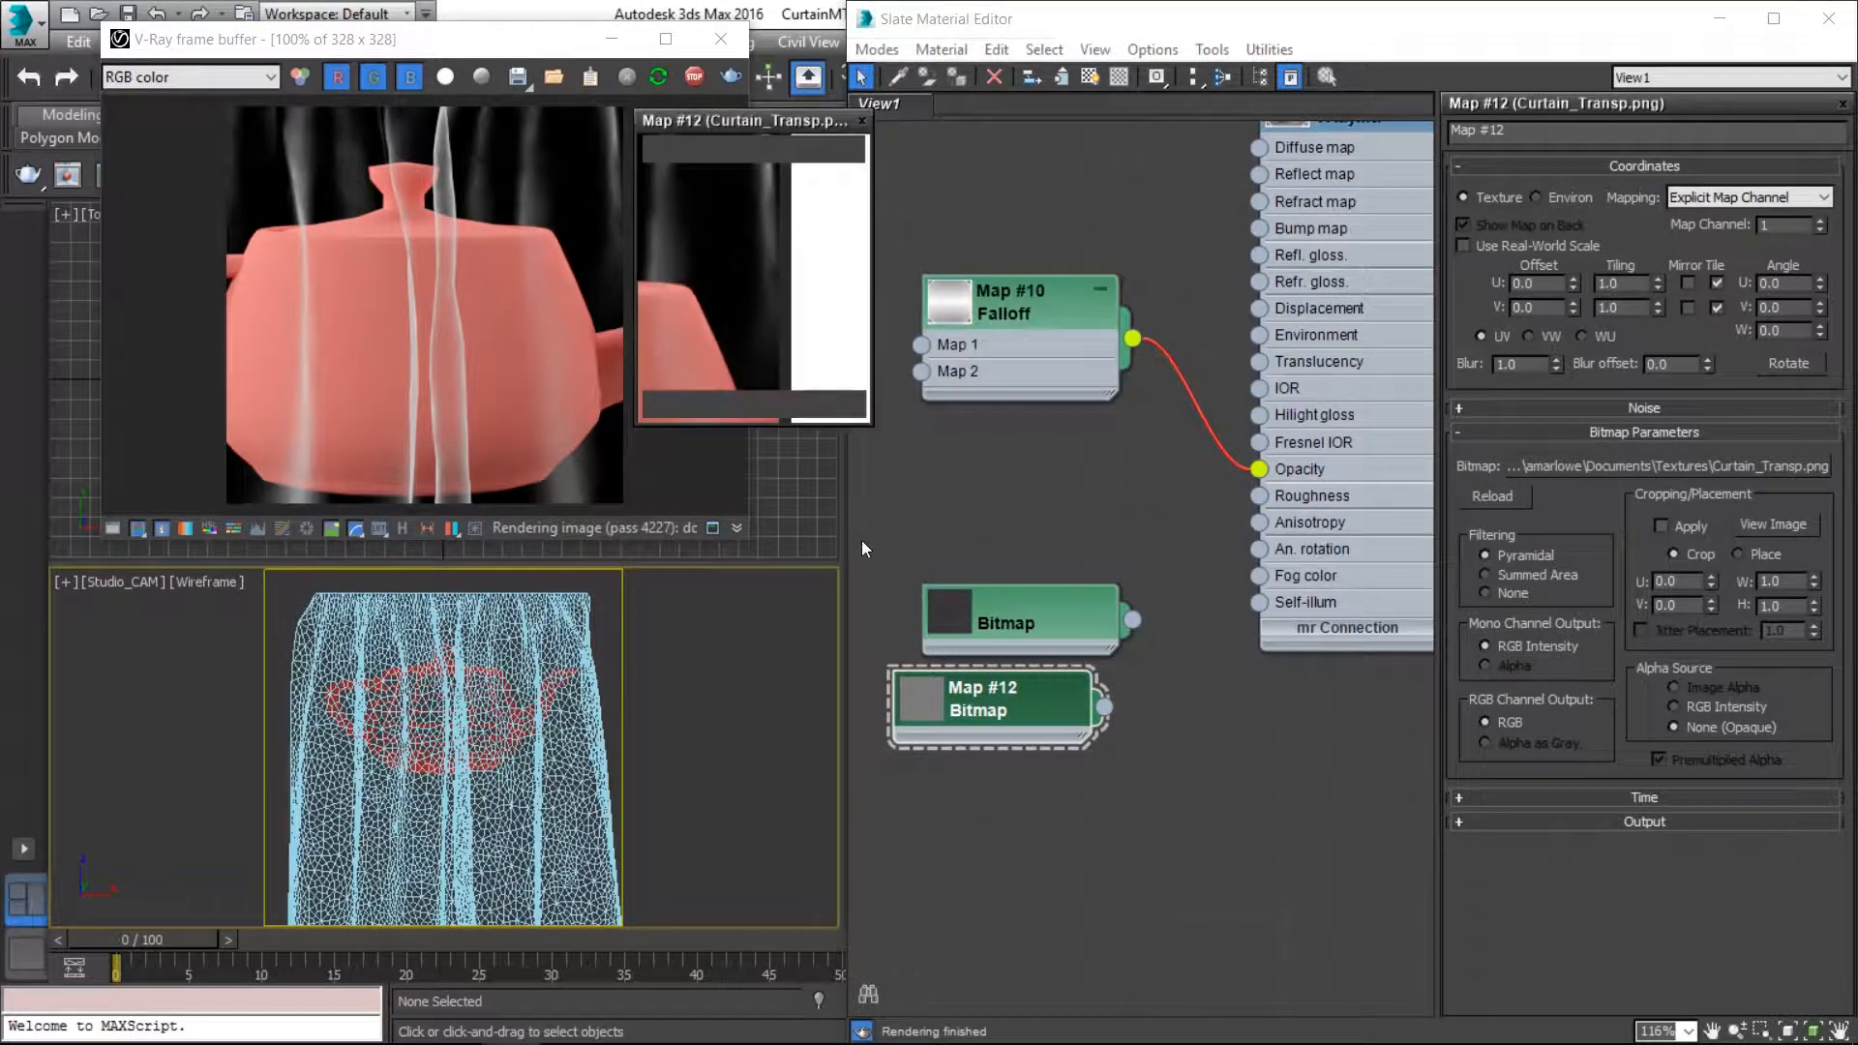
drag(871, 424, 1120, 670)
middle_drag(1171, 499, 1415, 550)
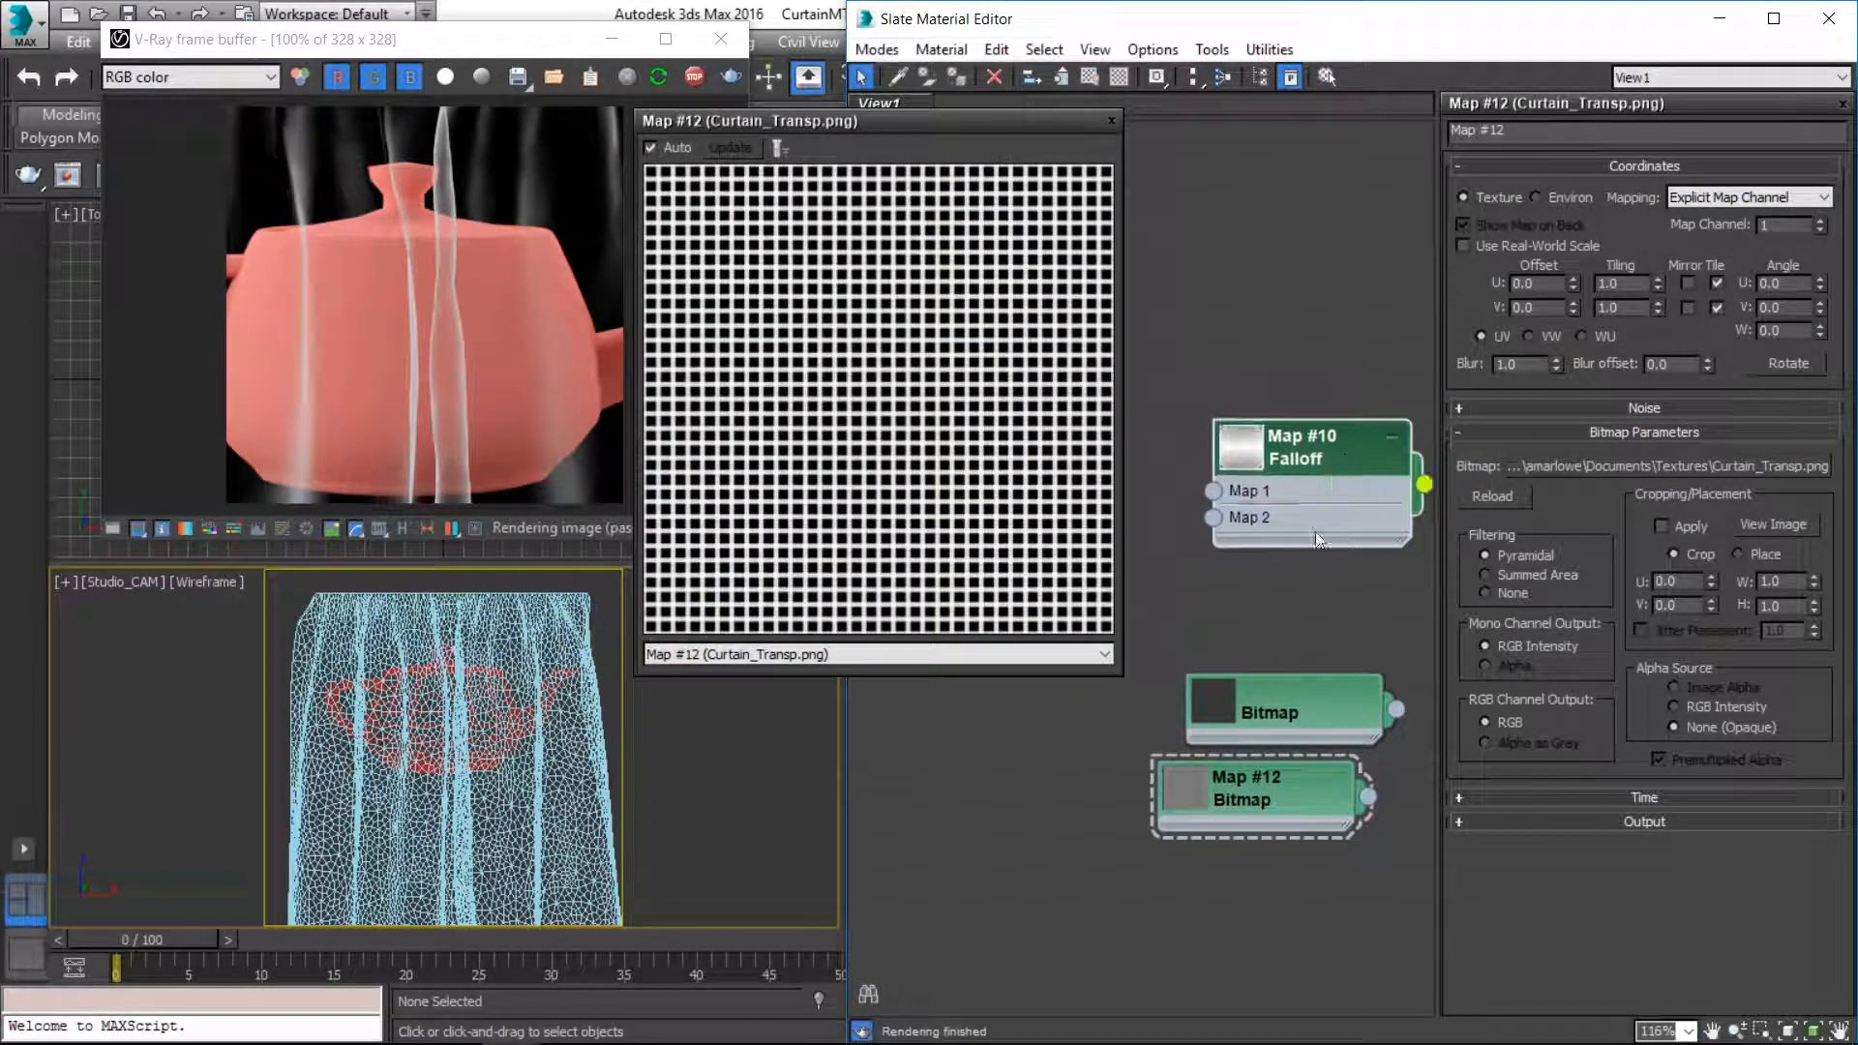
click(1112, 123)
Step: Connect the Curtain_Transp.png bitmap to the Falloff's Map 1 input and set its U and V tiling to 30
drag(1363, 817, 1213, 491)
middle_drag(1238, 344, 1075, 339)
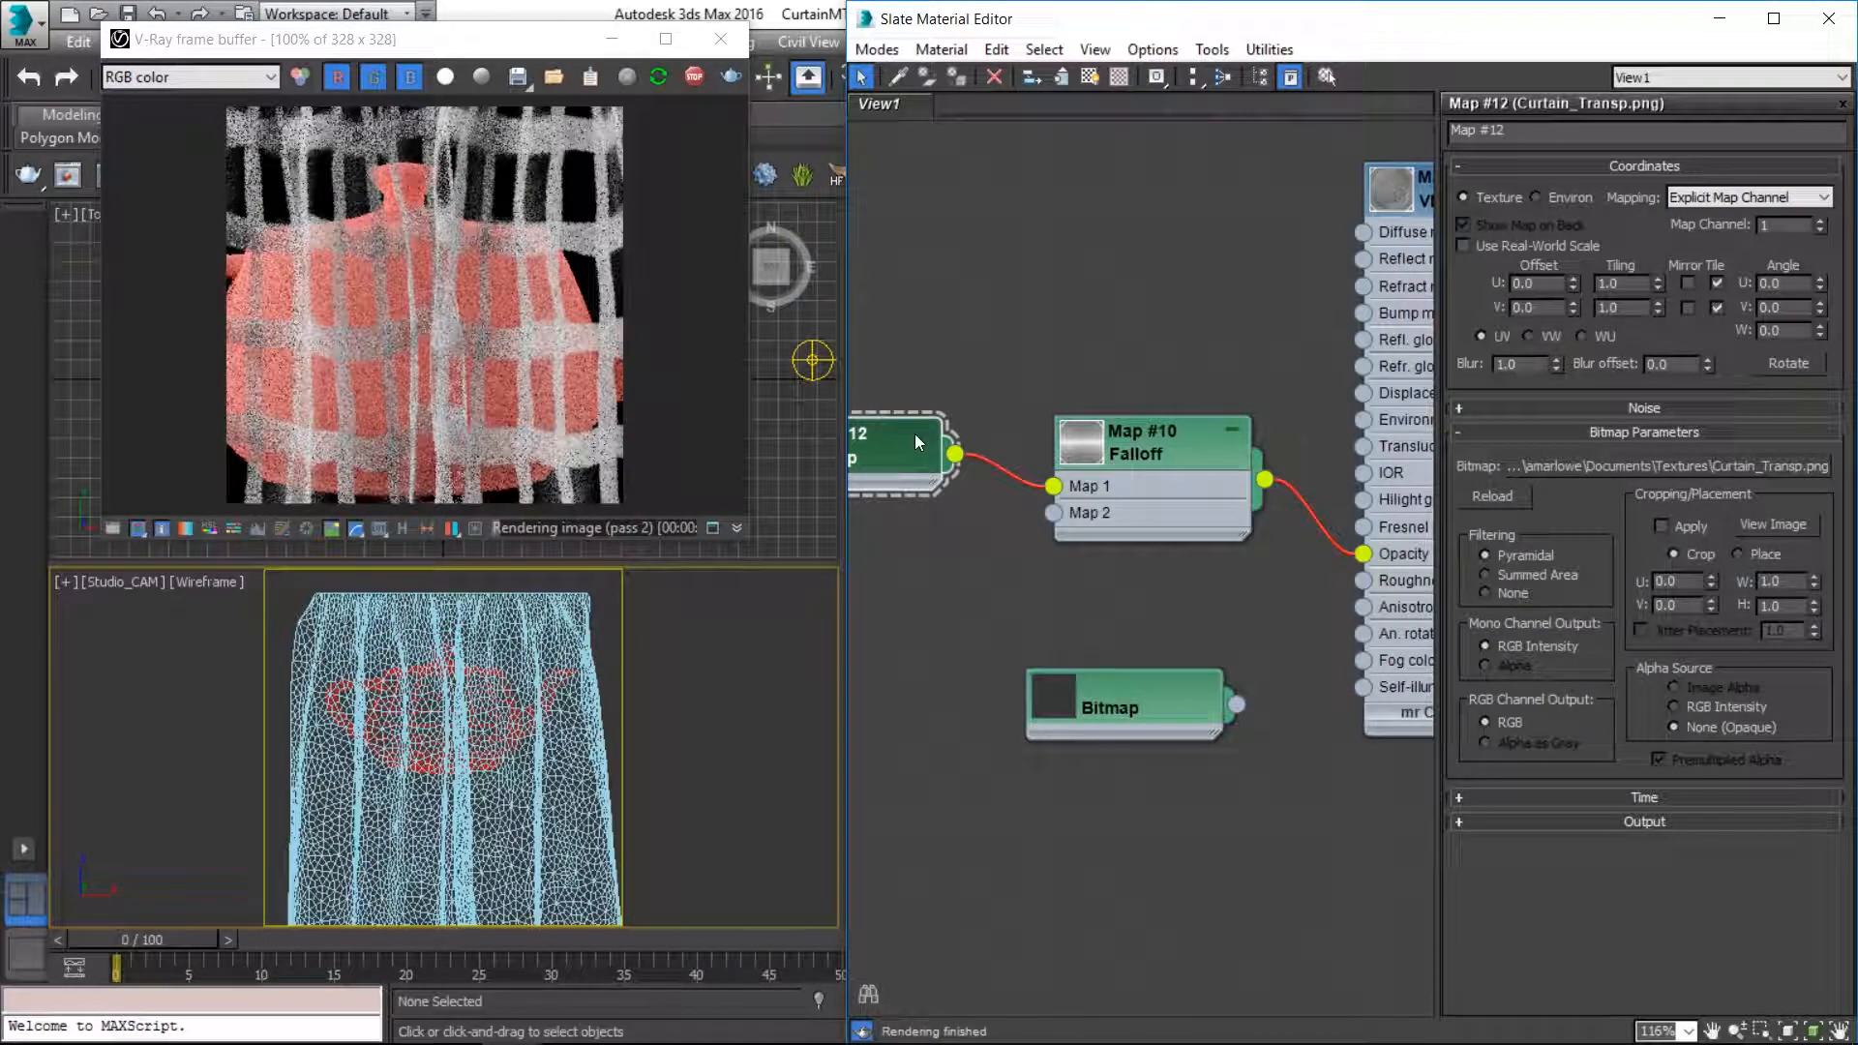
double_click(1622, 283)
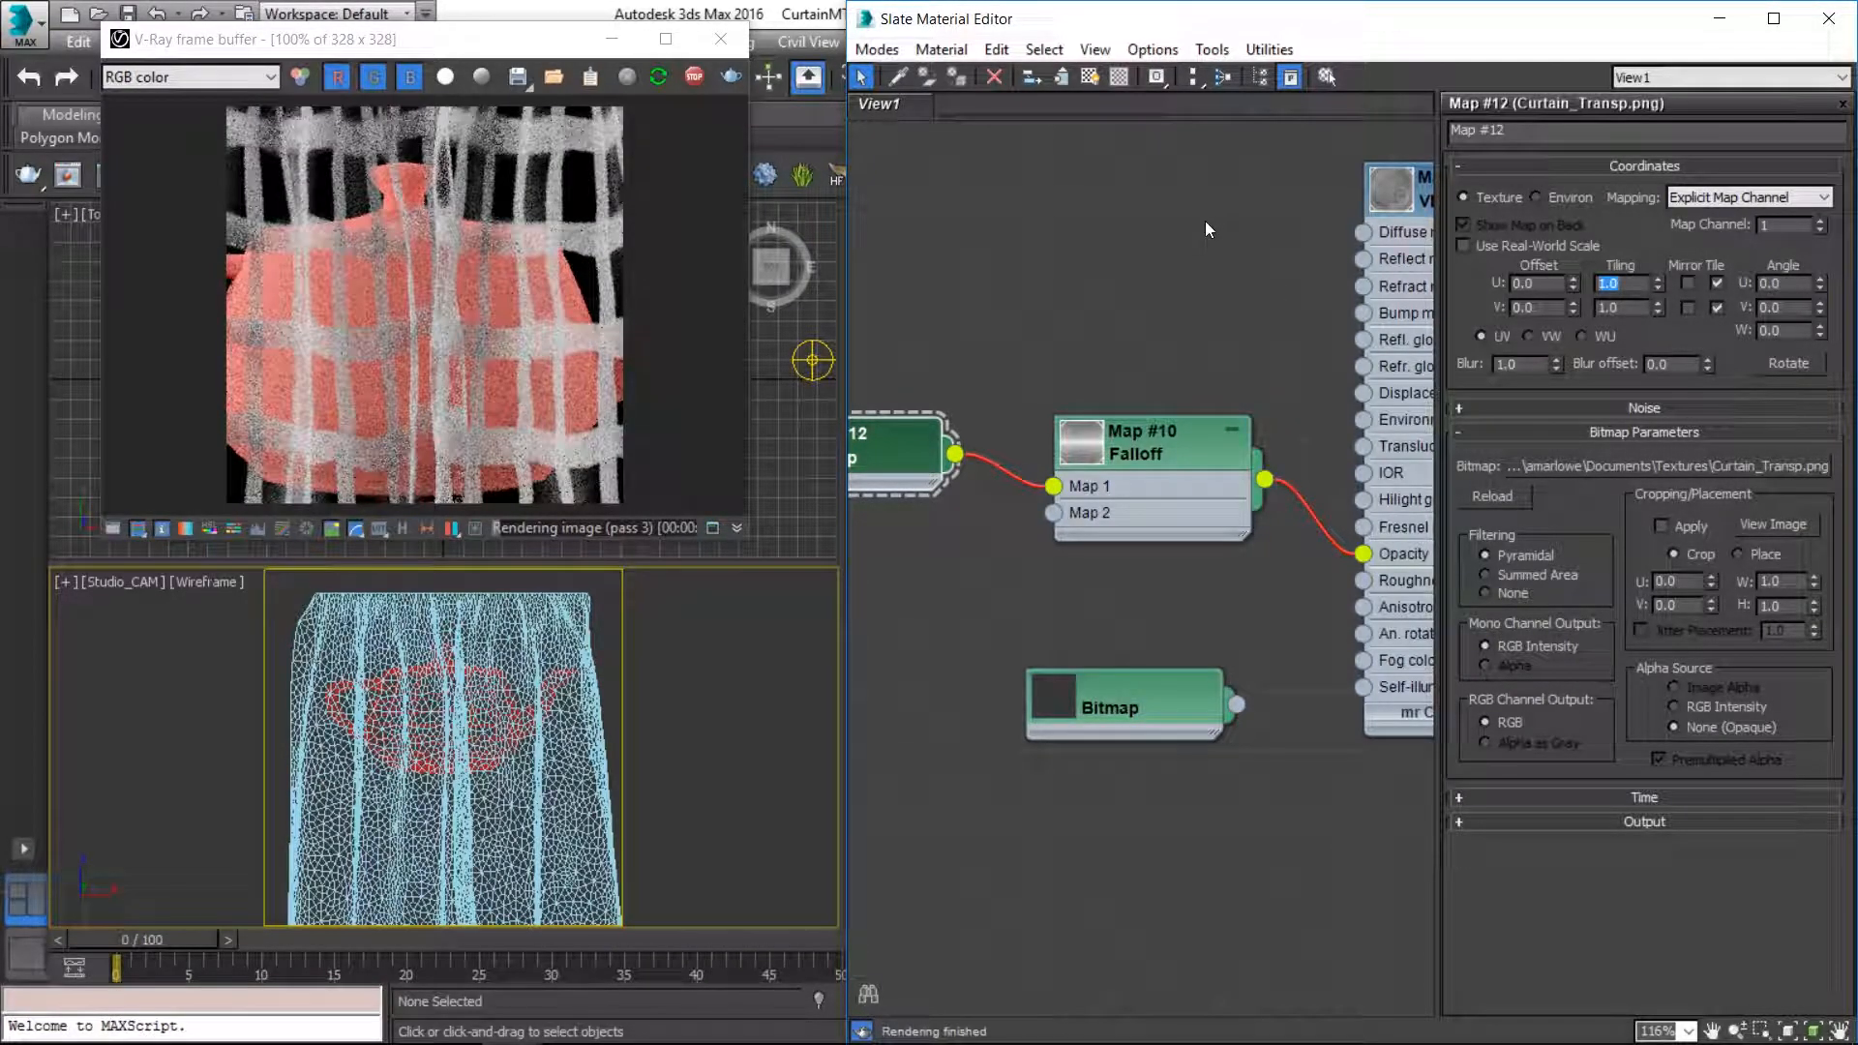
text(30)
key(Tab)
text(30)
key(Return)
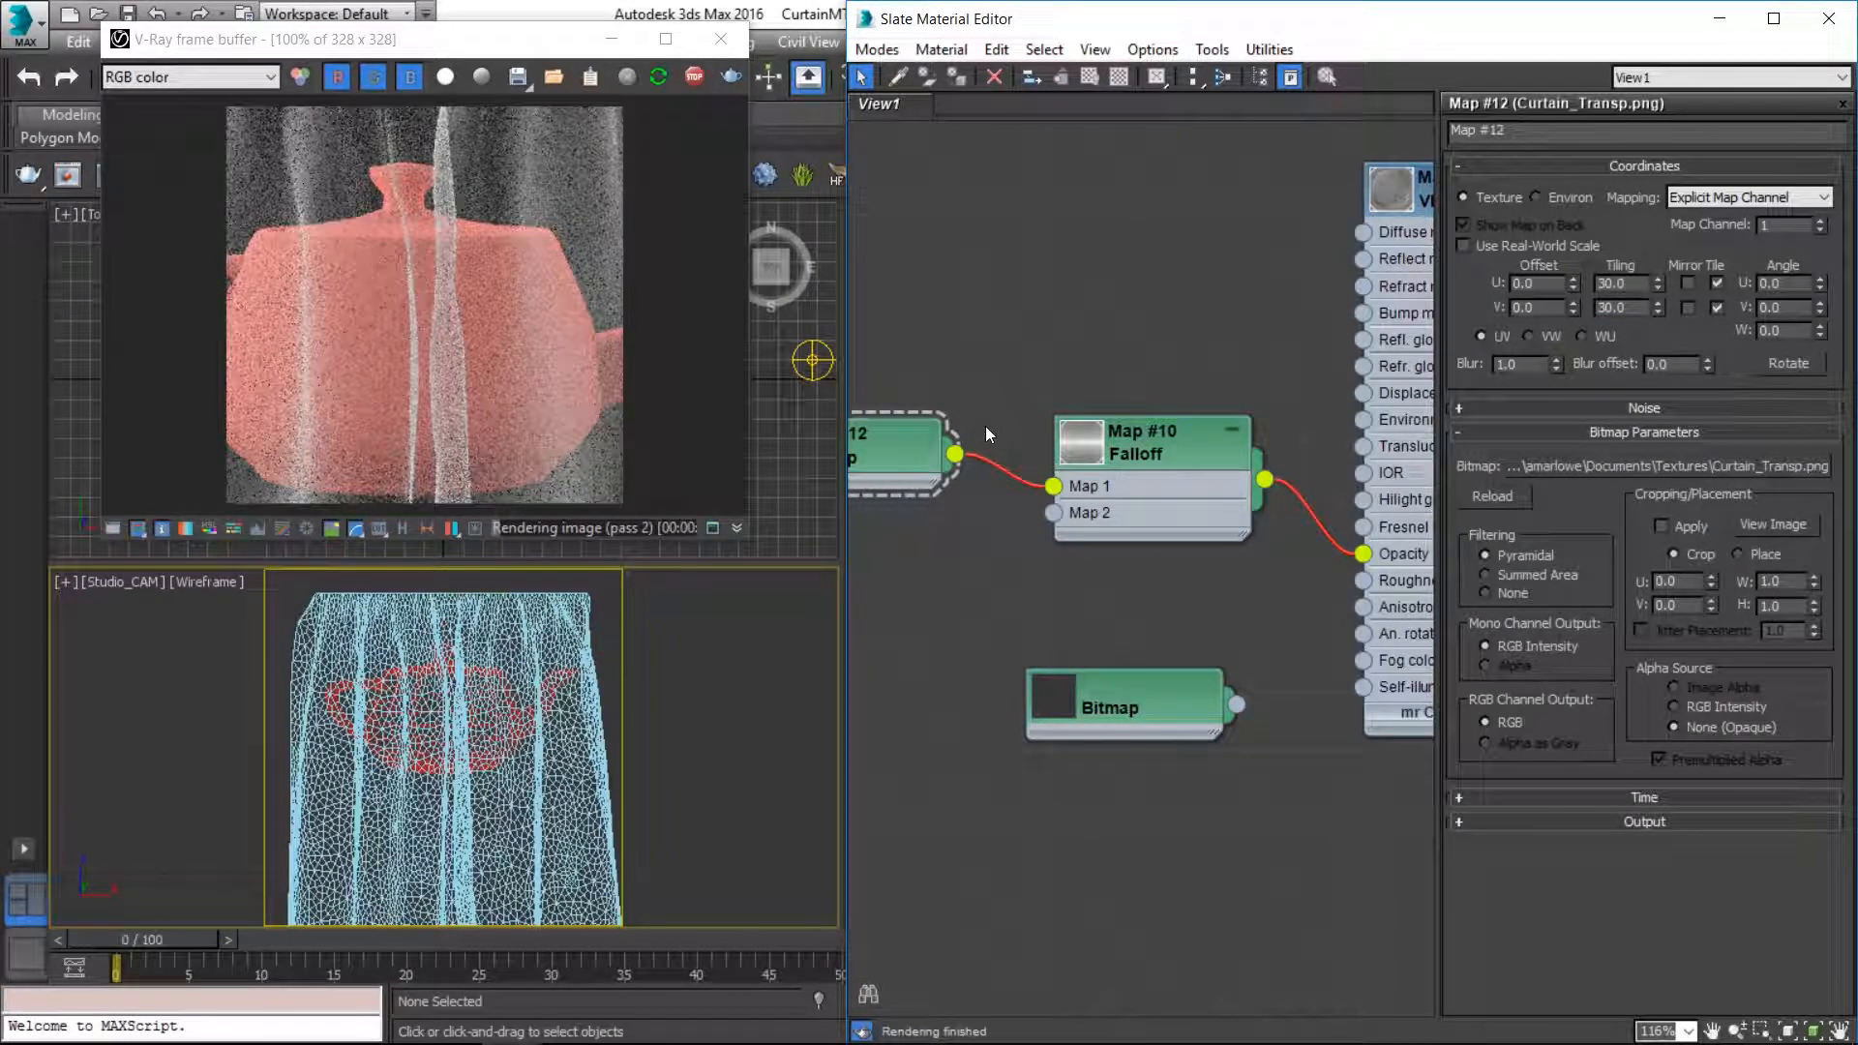
Step: Connect the Curtain_Transp.png bitmap to the Falloff's Map 2 input as well and set the Falloff's side amount to 50
right_click(1098, 425)
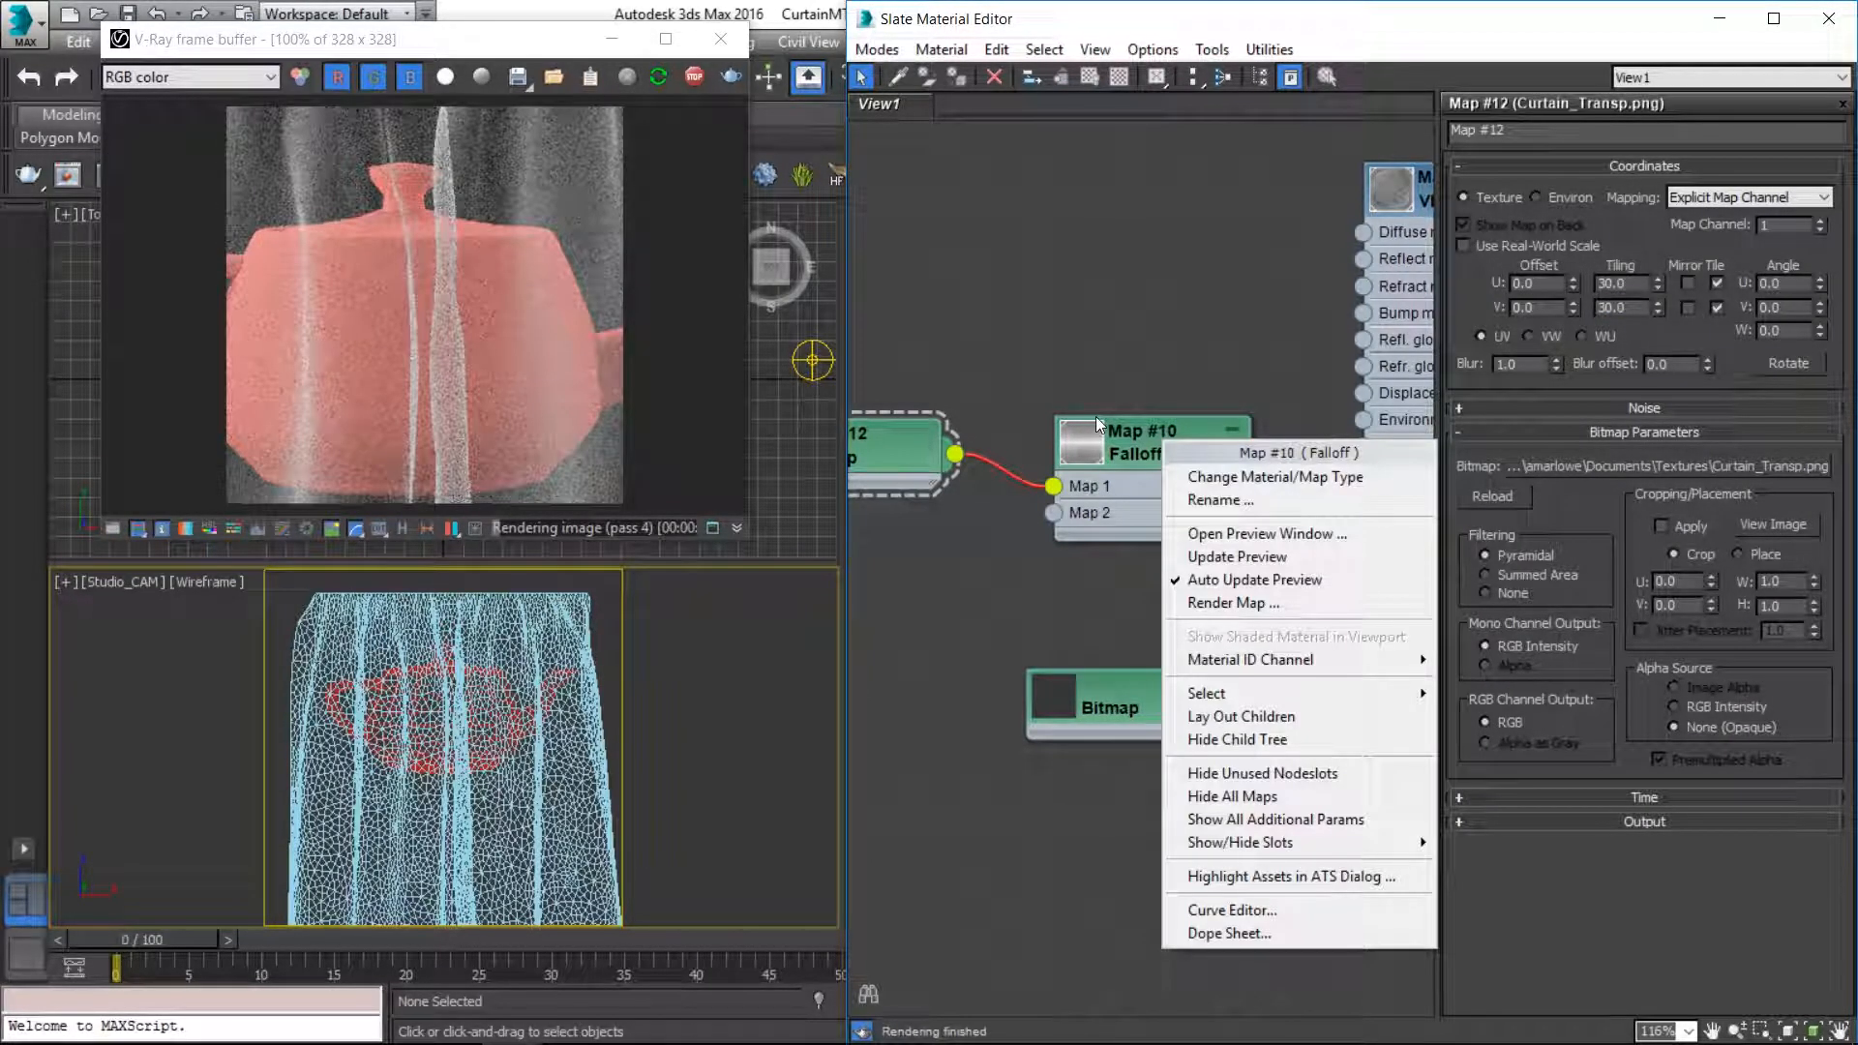
click(1095, 416)
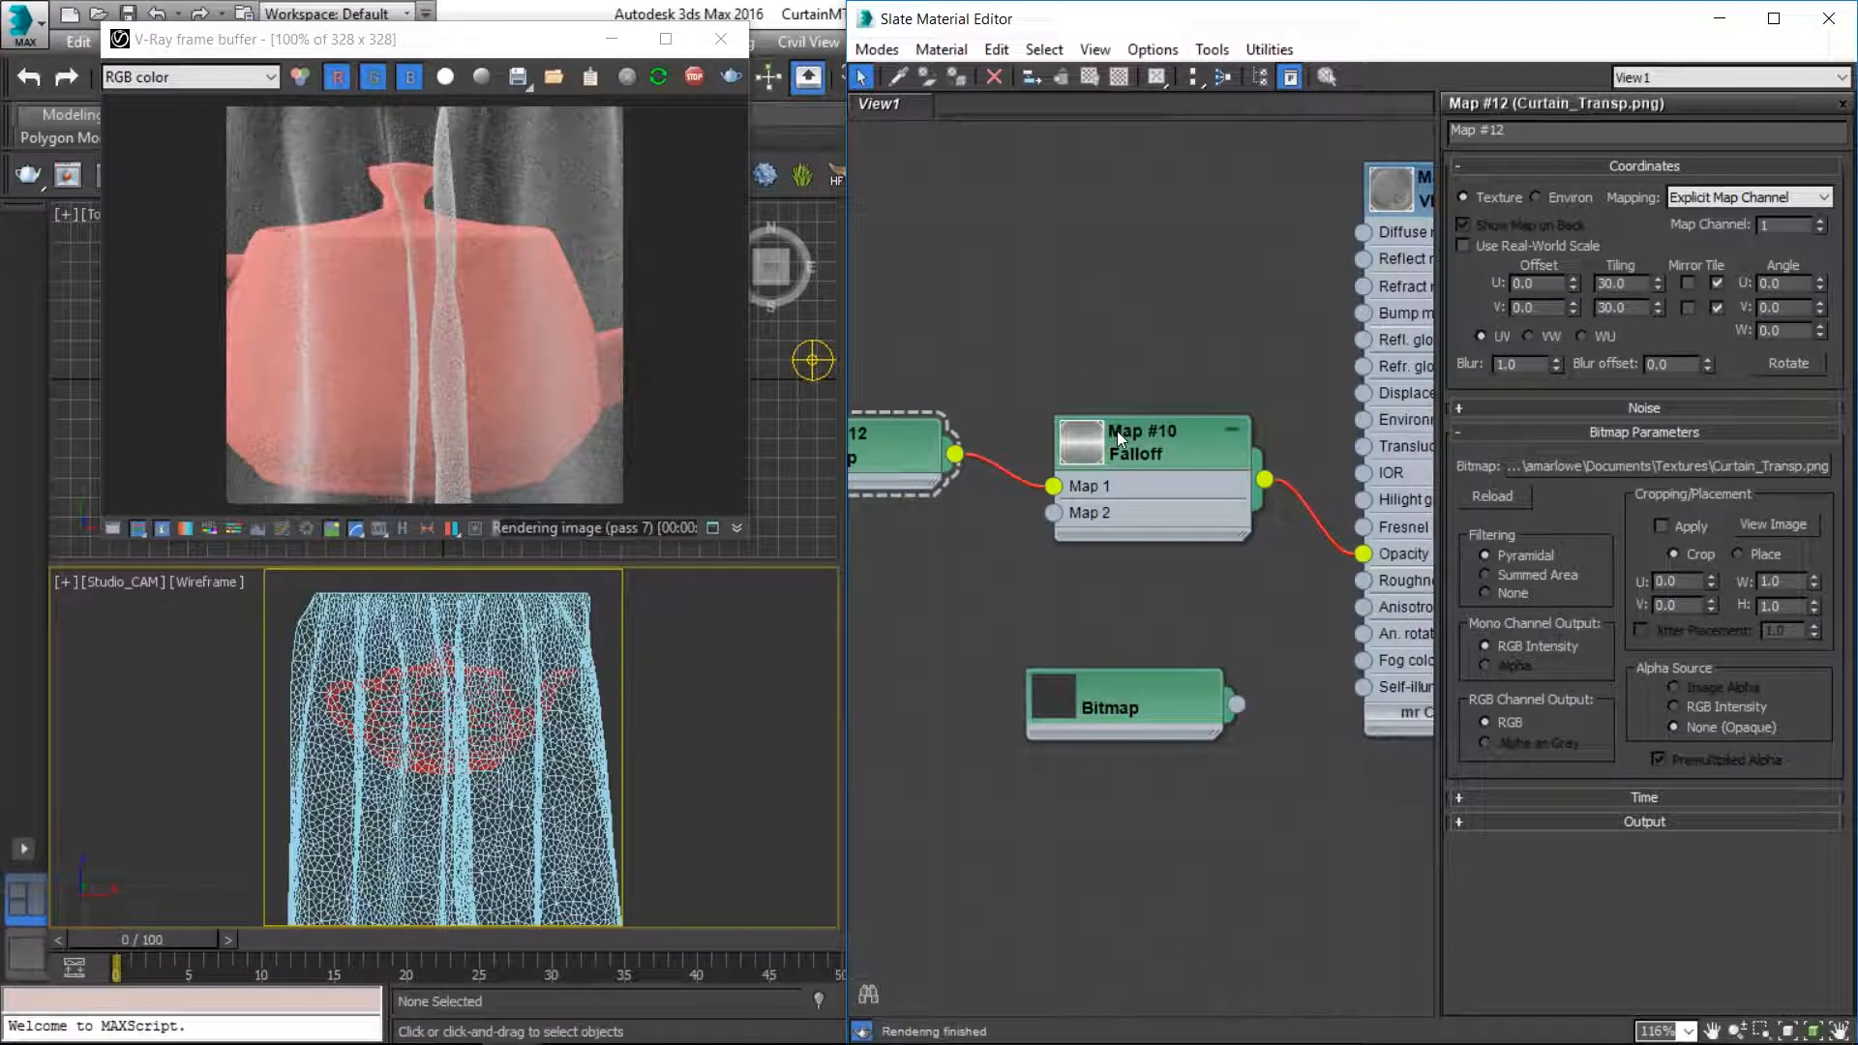
double_click(1116, 431)
drag(958, 453, 1066, 542)
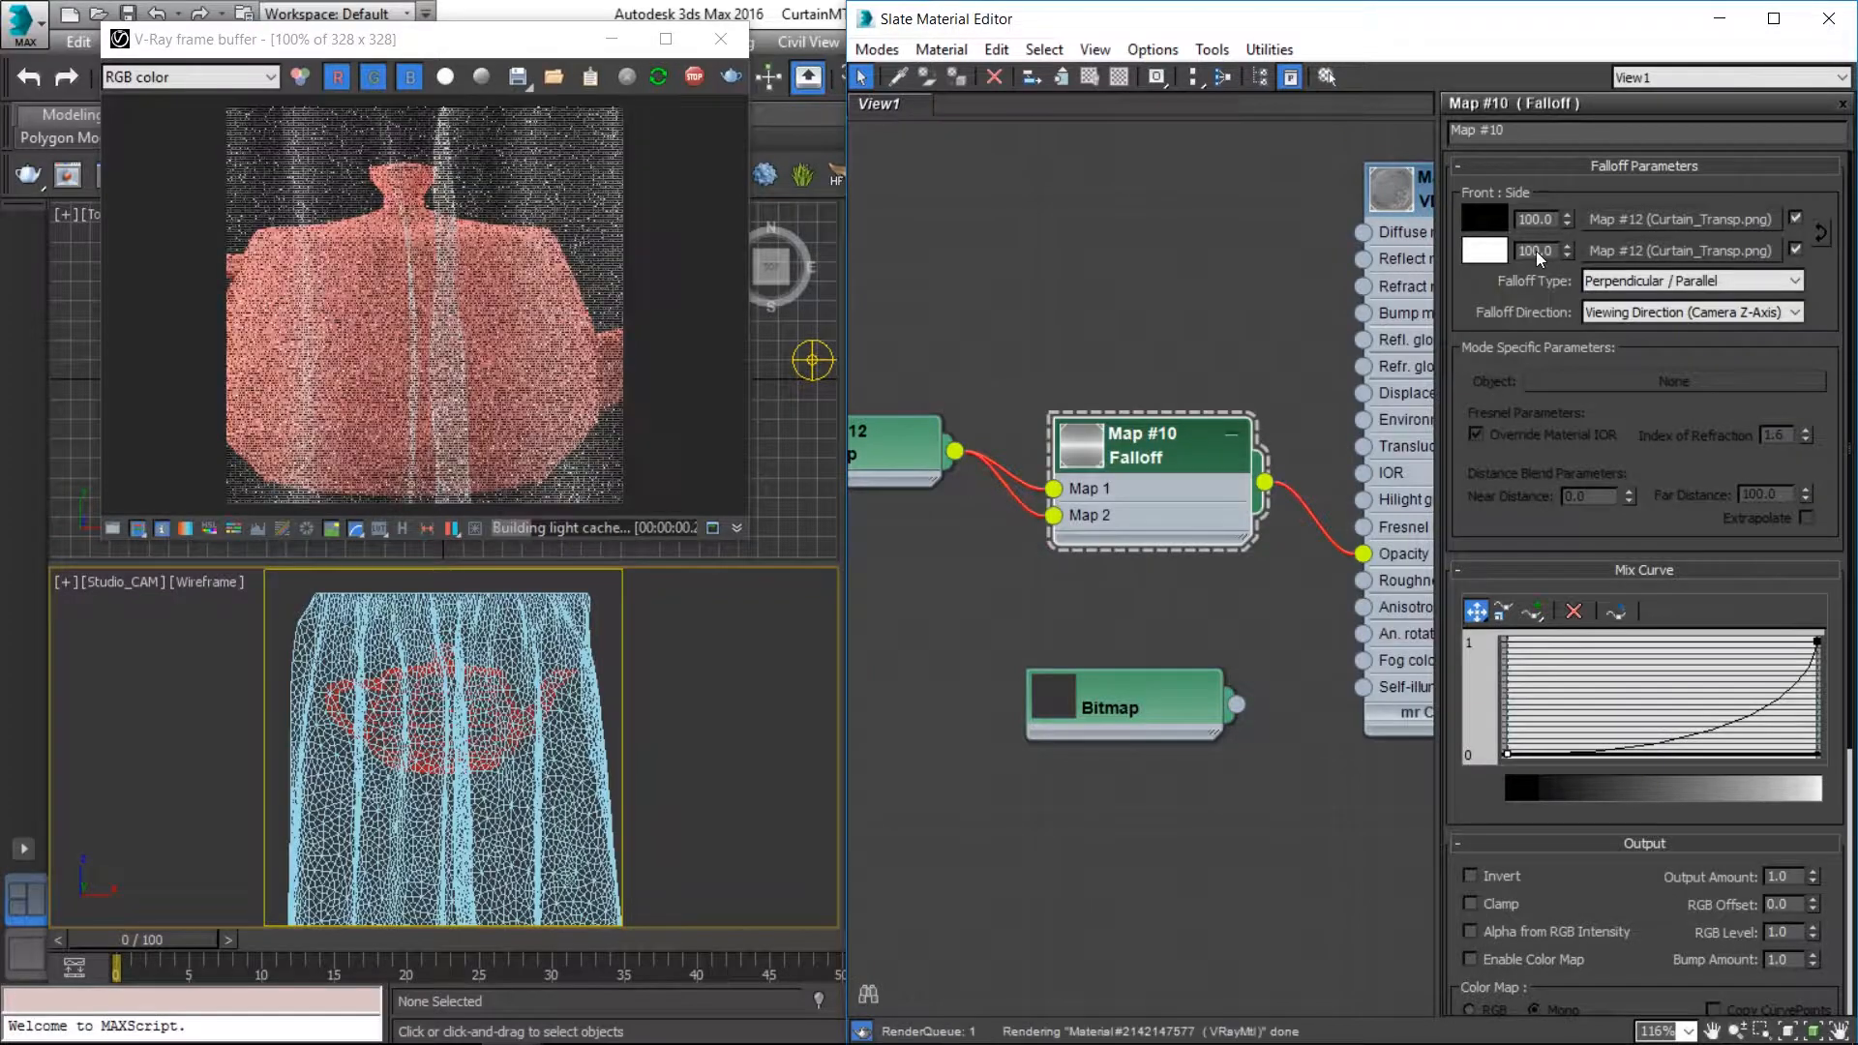
click(1535, 252)
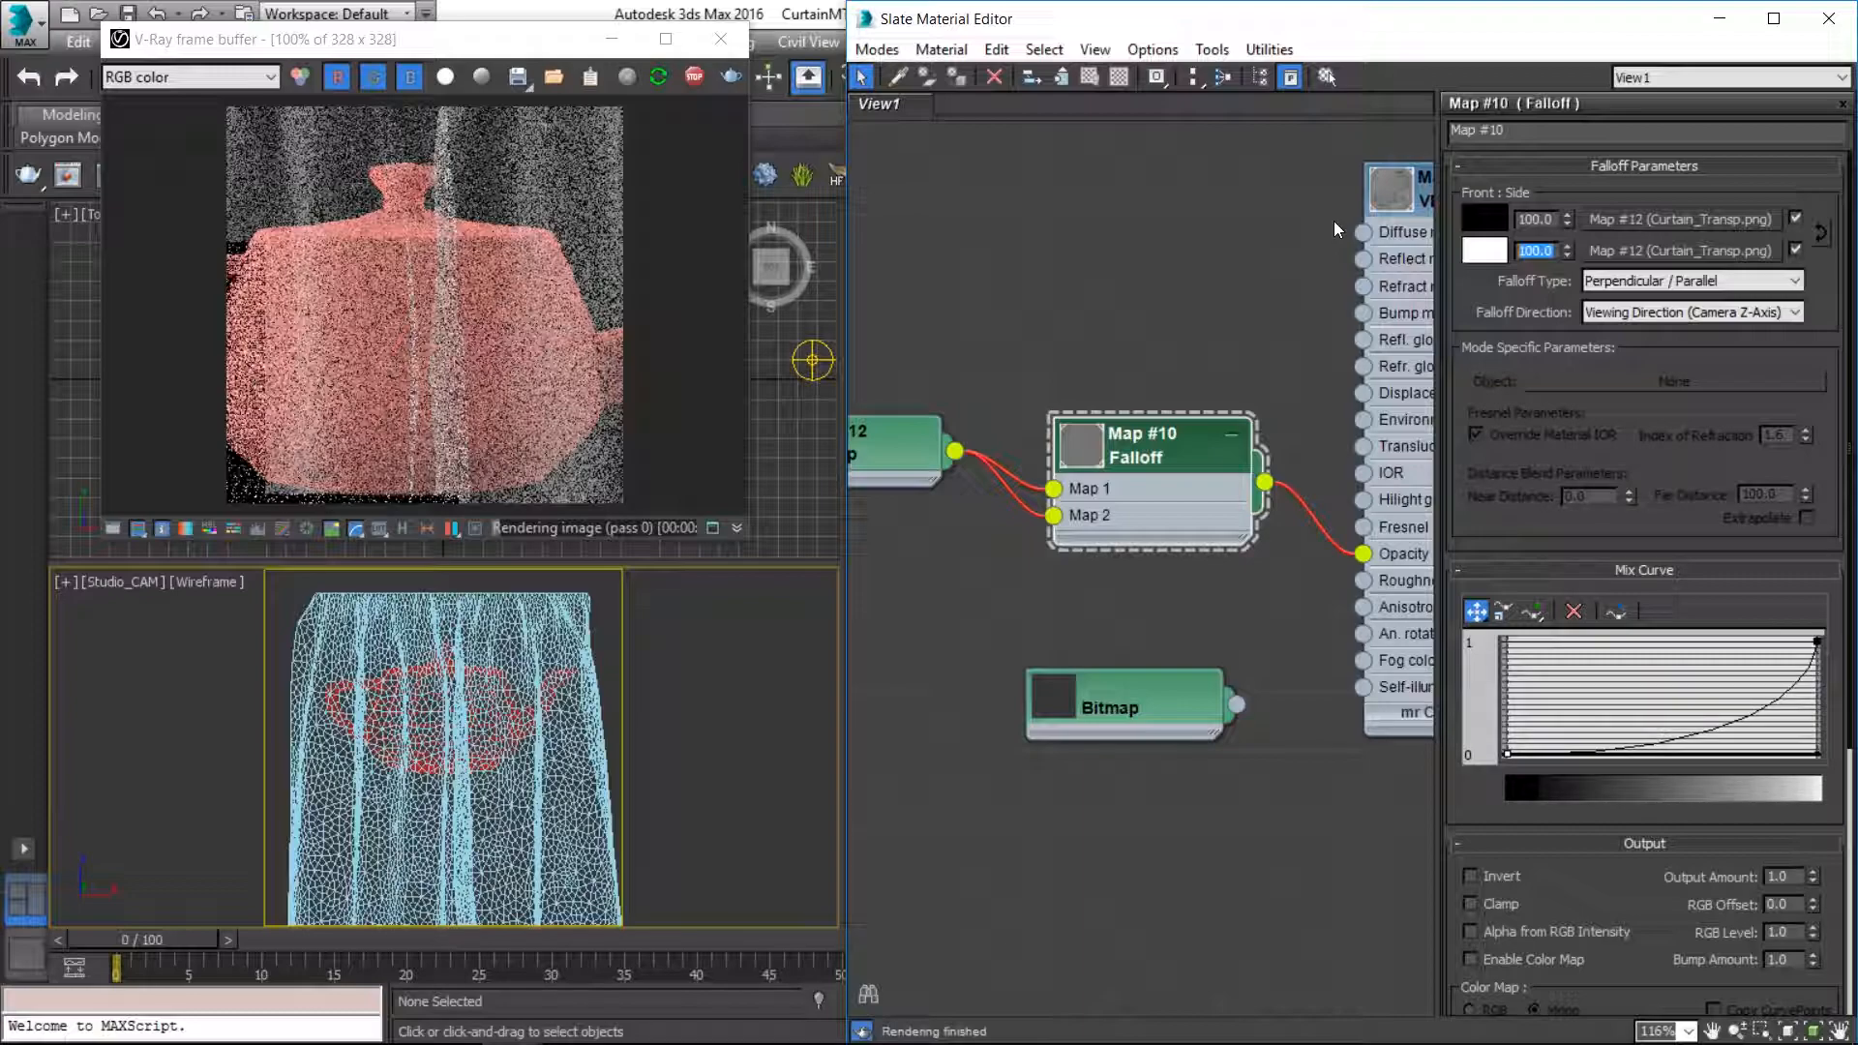
text(50)
key(Return)
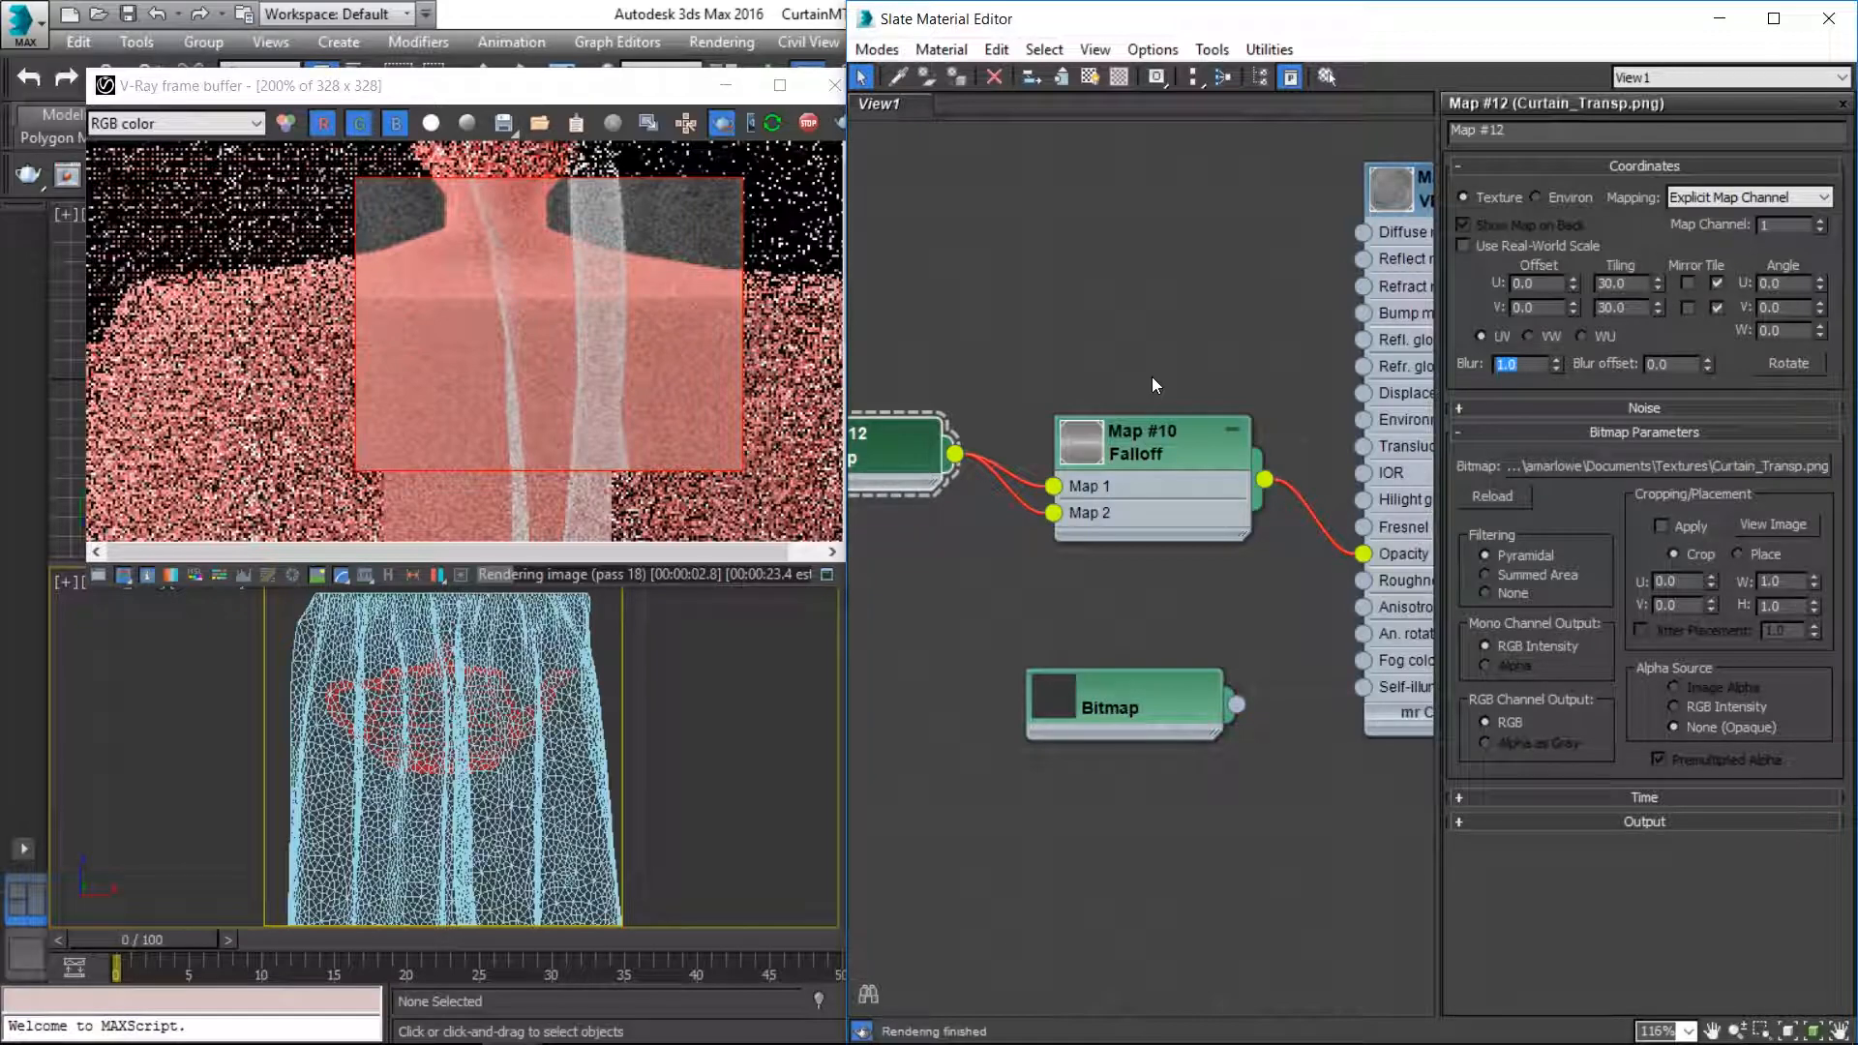
Step: Try a blur of 0.01 on the Curtain_Transp.png bitmap, and settle on a blur of 0.1
text(0.01)
key(Return)
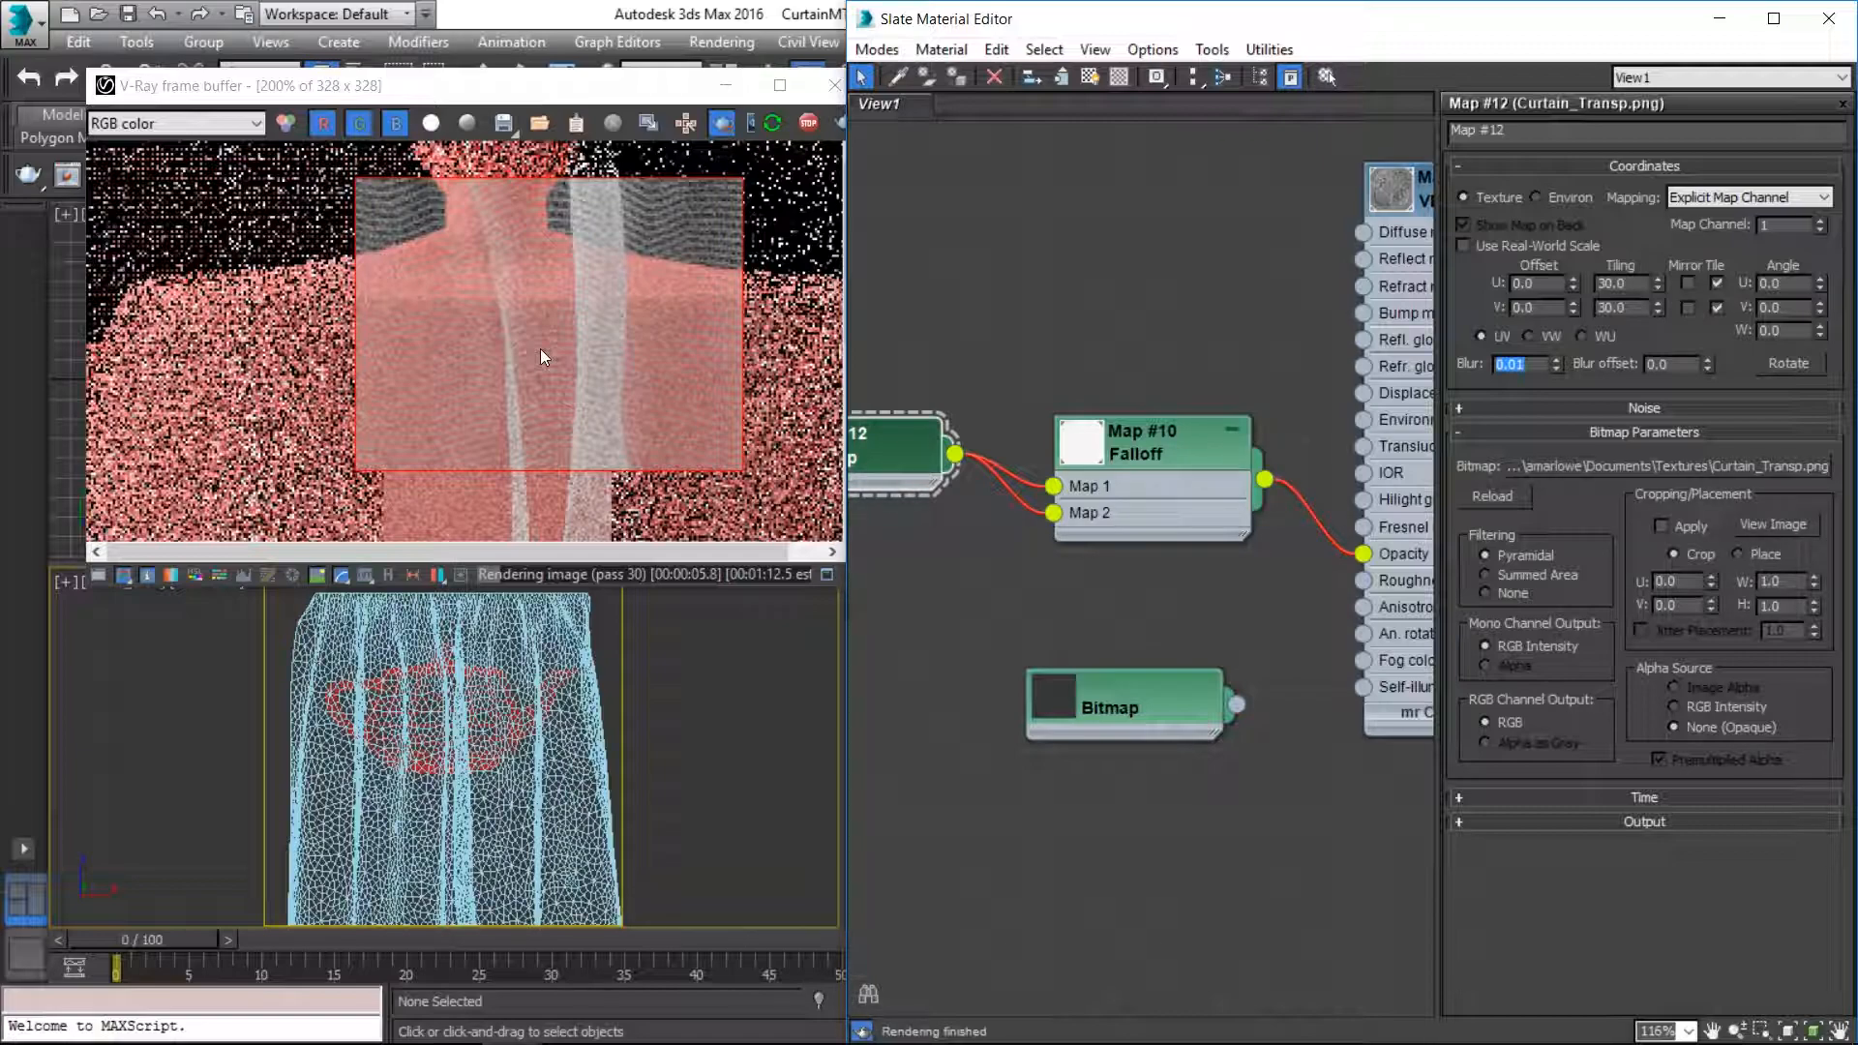
text(0.1)
key(Return)
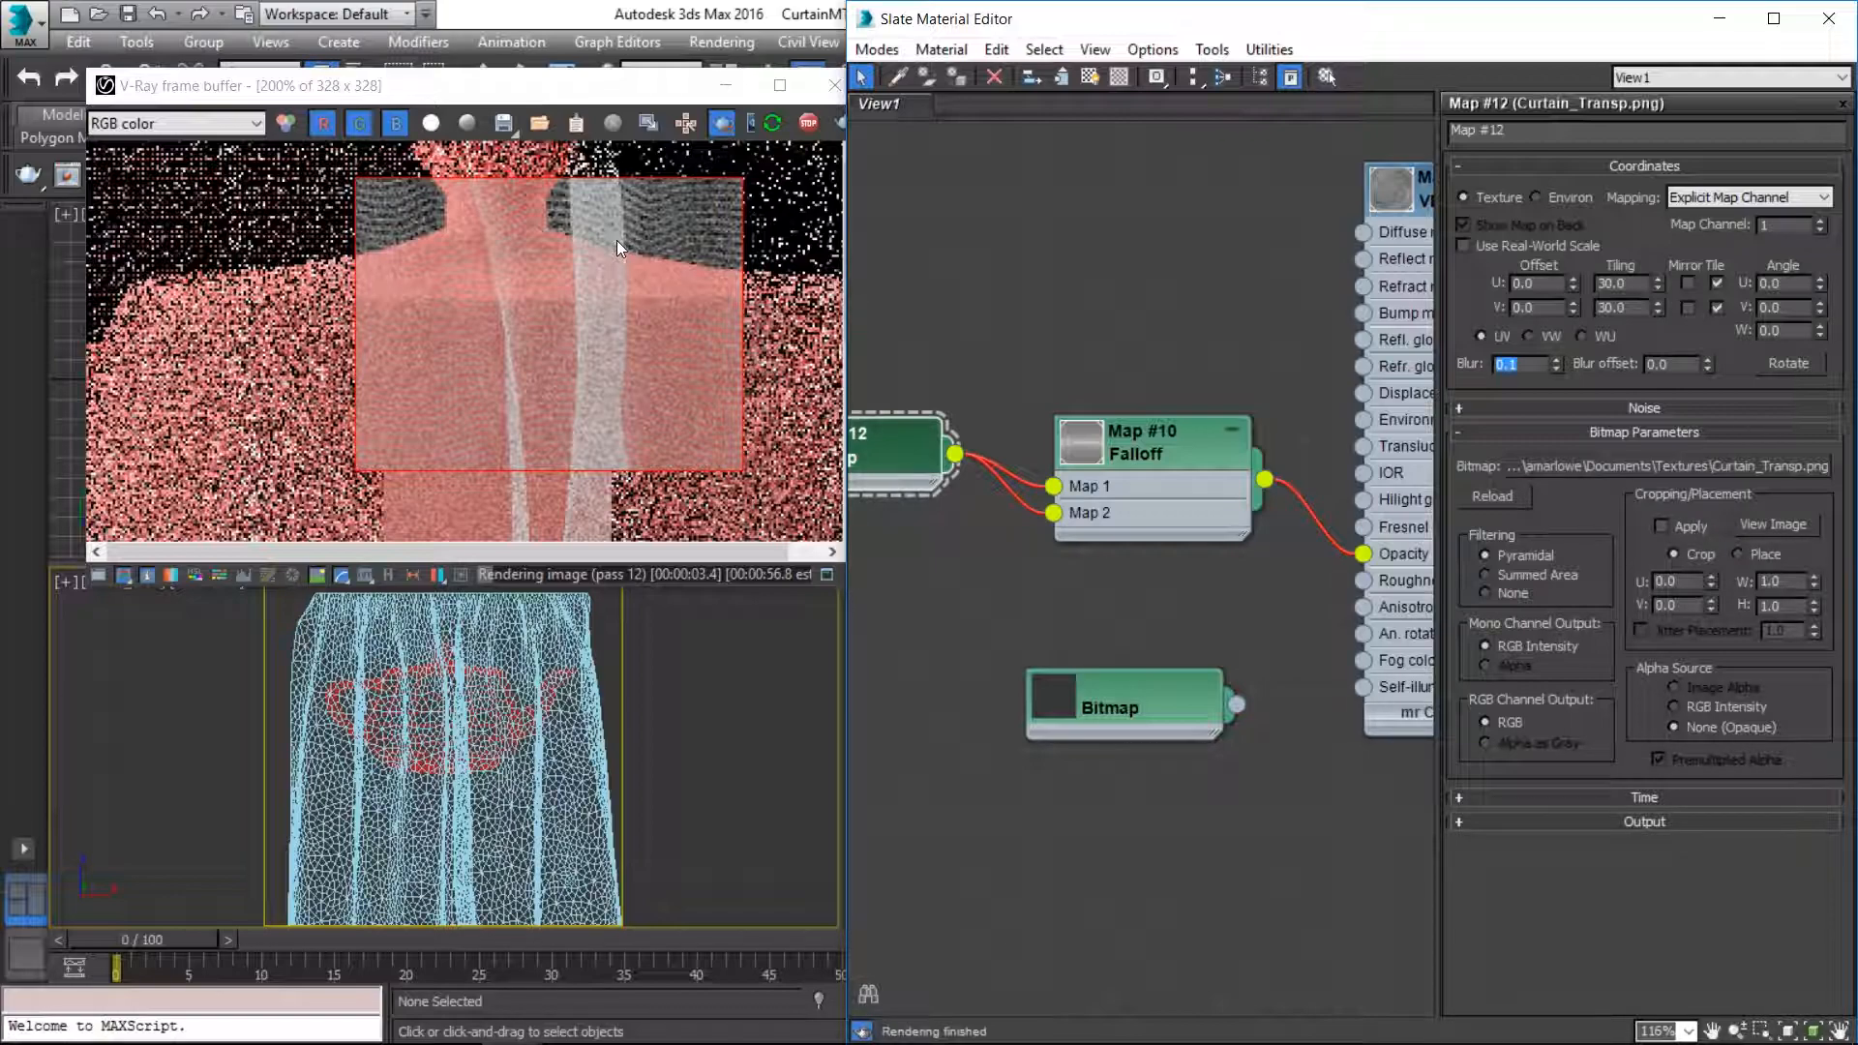
Step: Switch to Chrome to examine the blue sheer fabric reference photo, and return to the Slate Material Editor in 3ds Max
drag(1634, 284, 1422, 284)
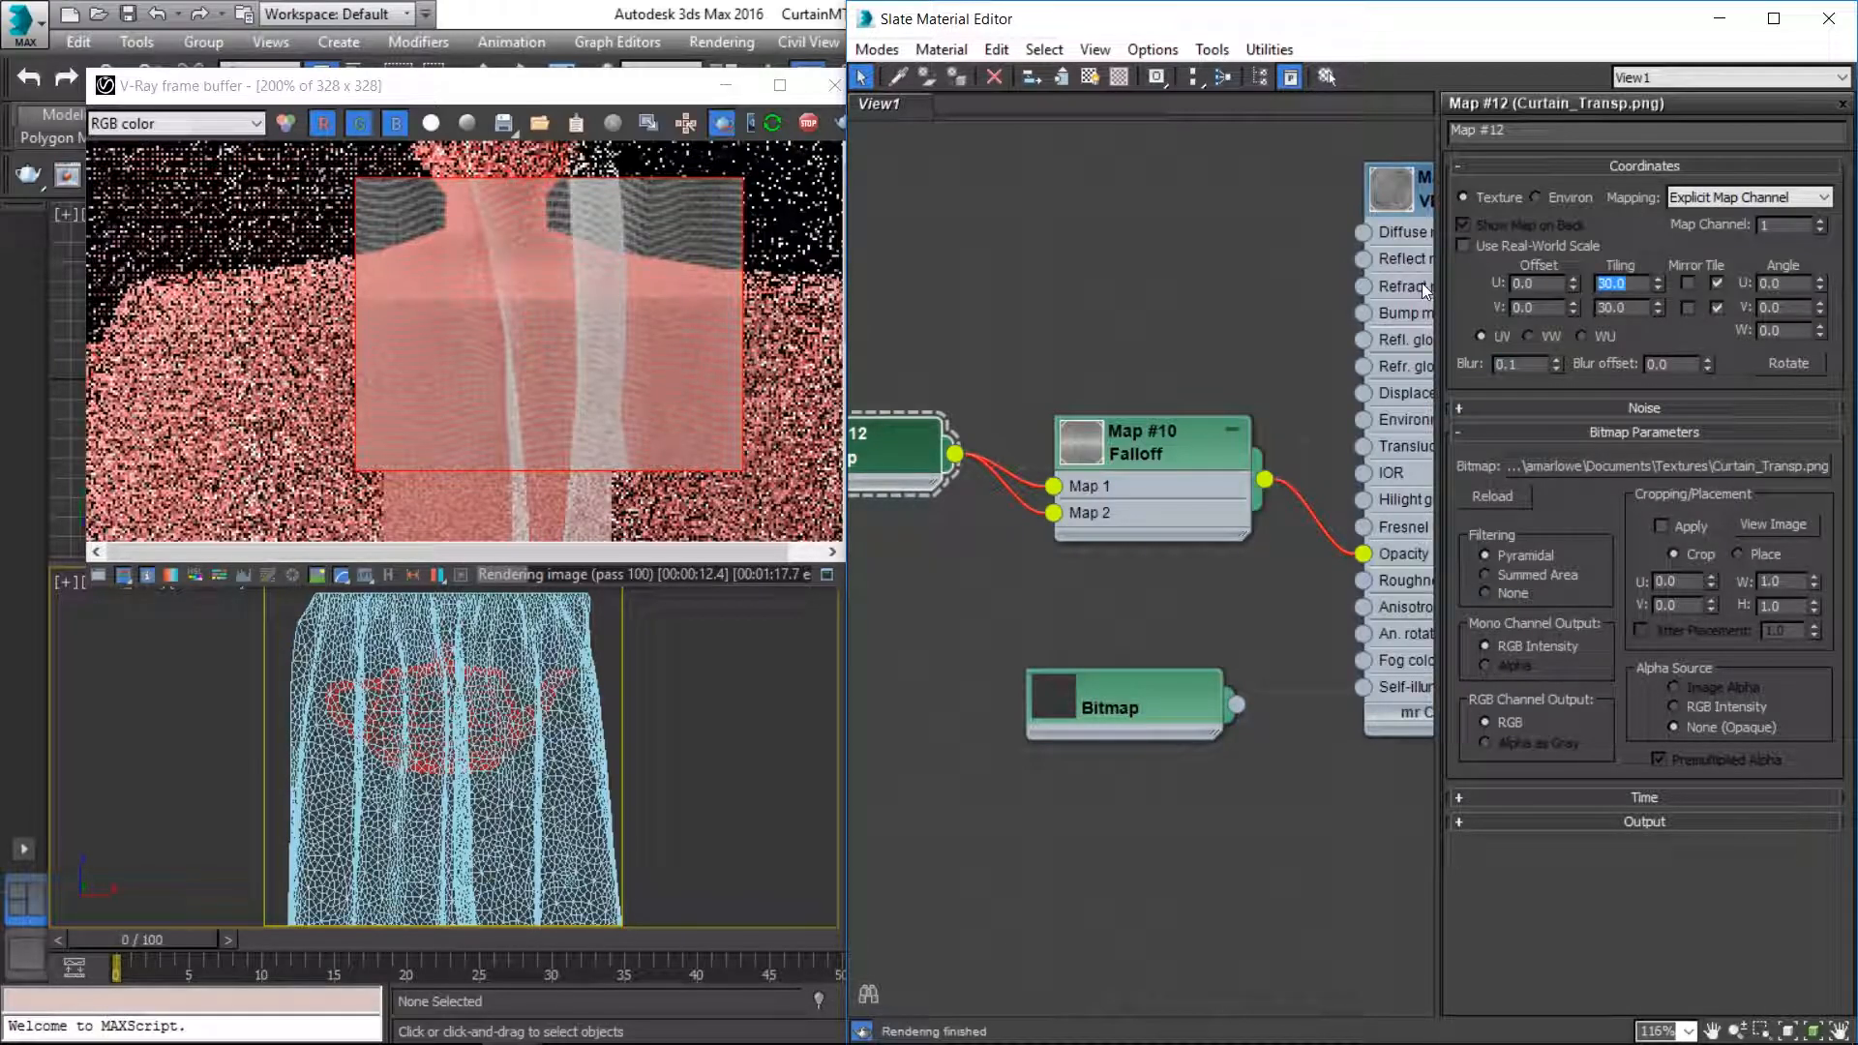
key(alt+Tab)
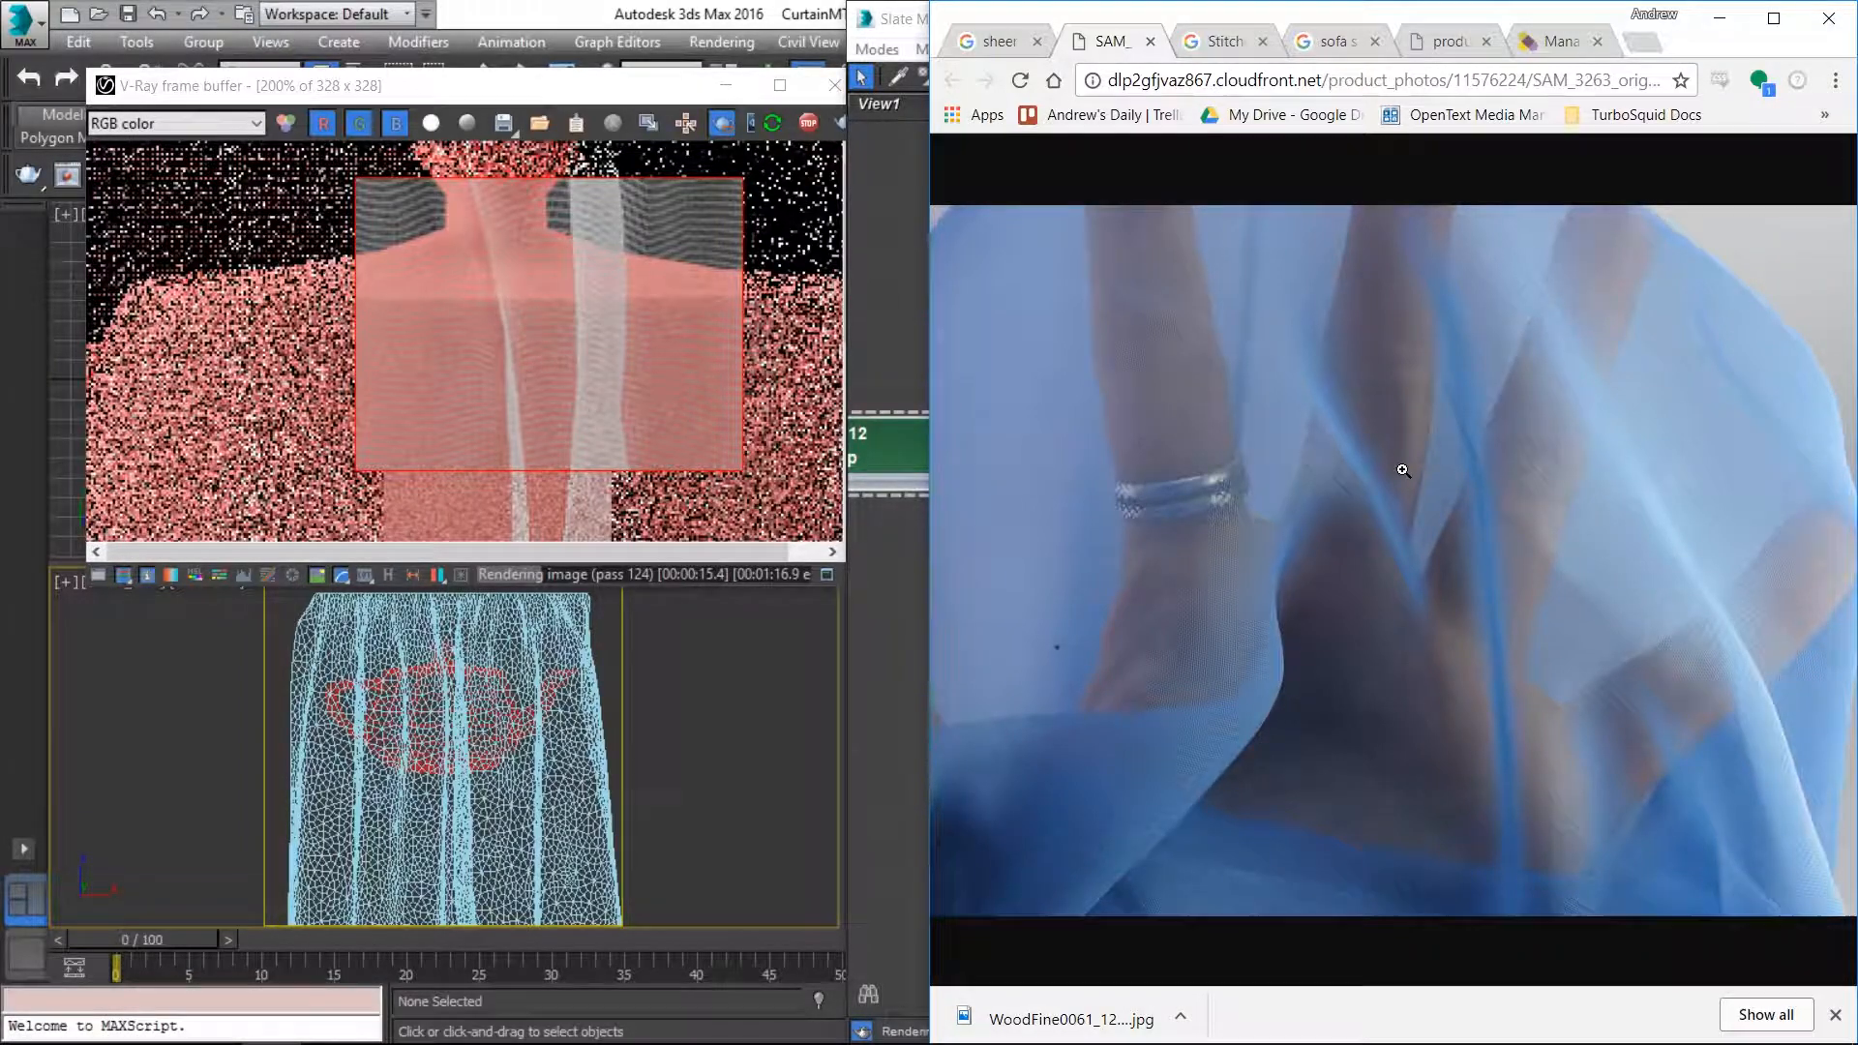
key(alt+Tab)
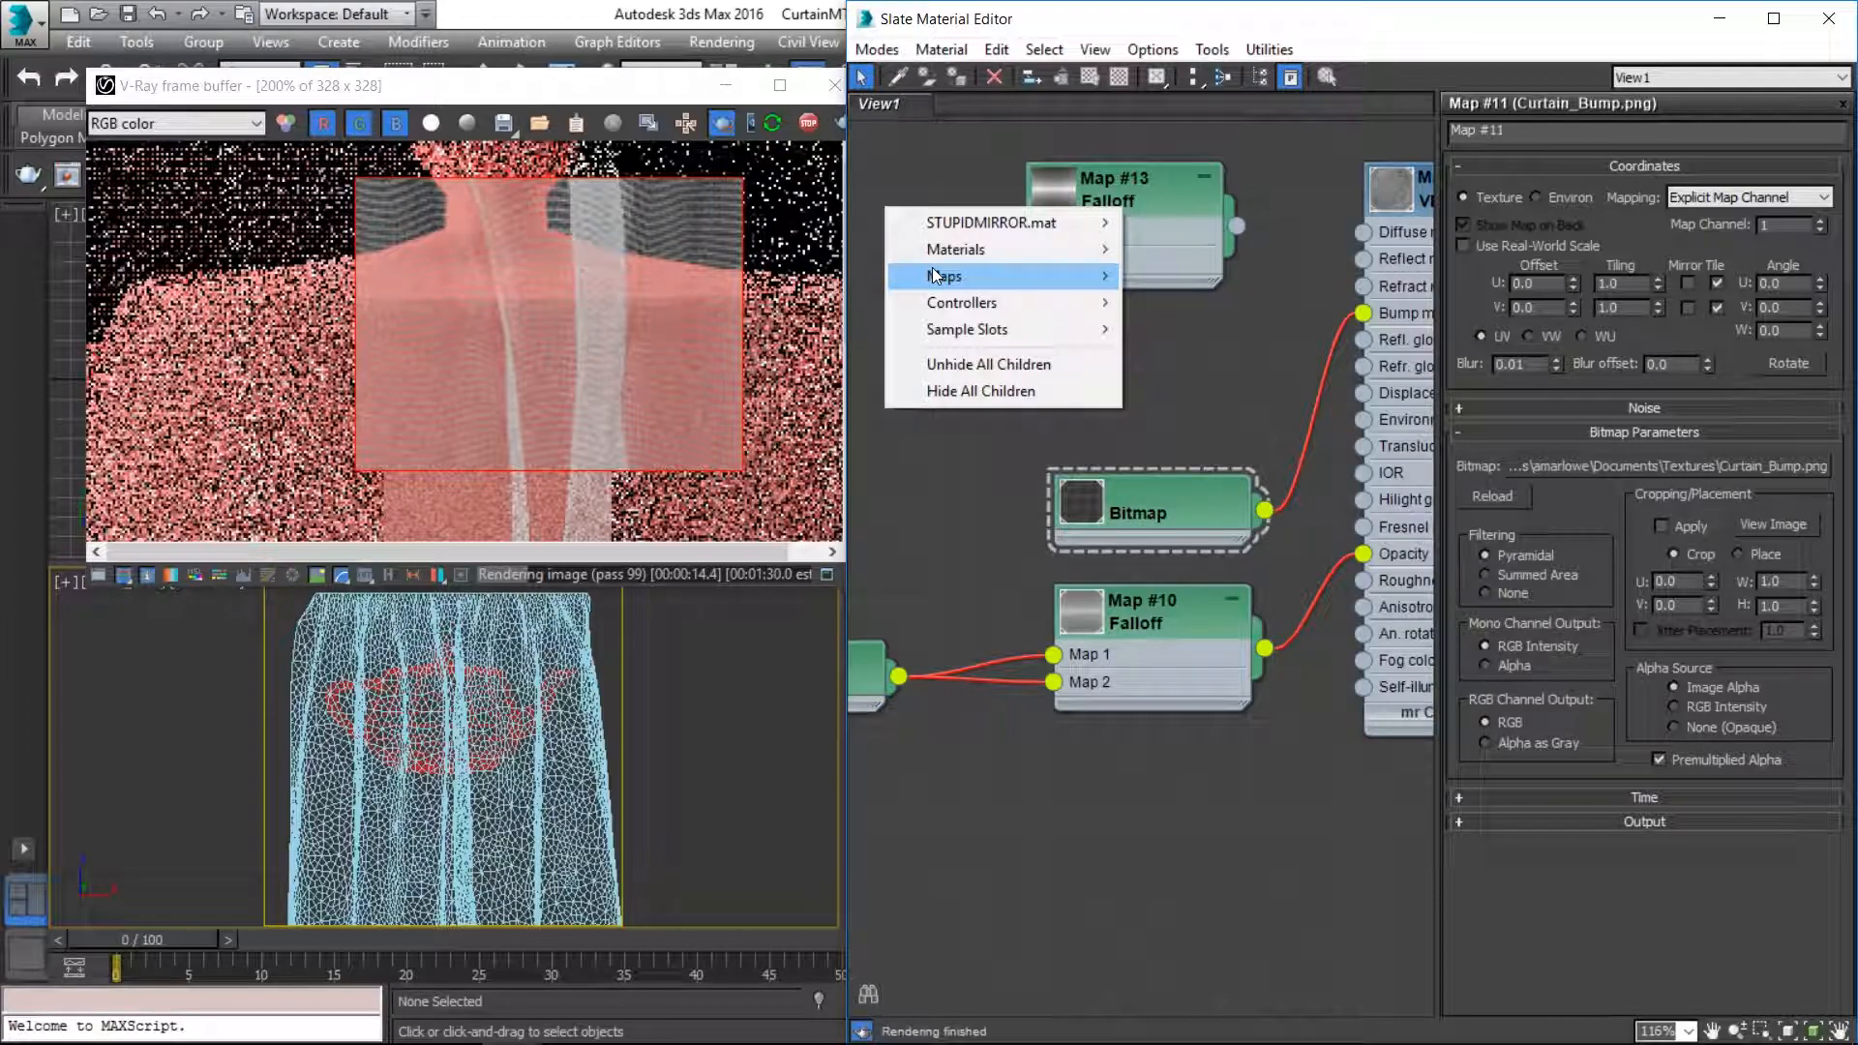
Step: Add a VRayColor map to the material graph and open the VRayMtl's Opacity map amount for editing
click(932, 277)
click(789, 303)
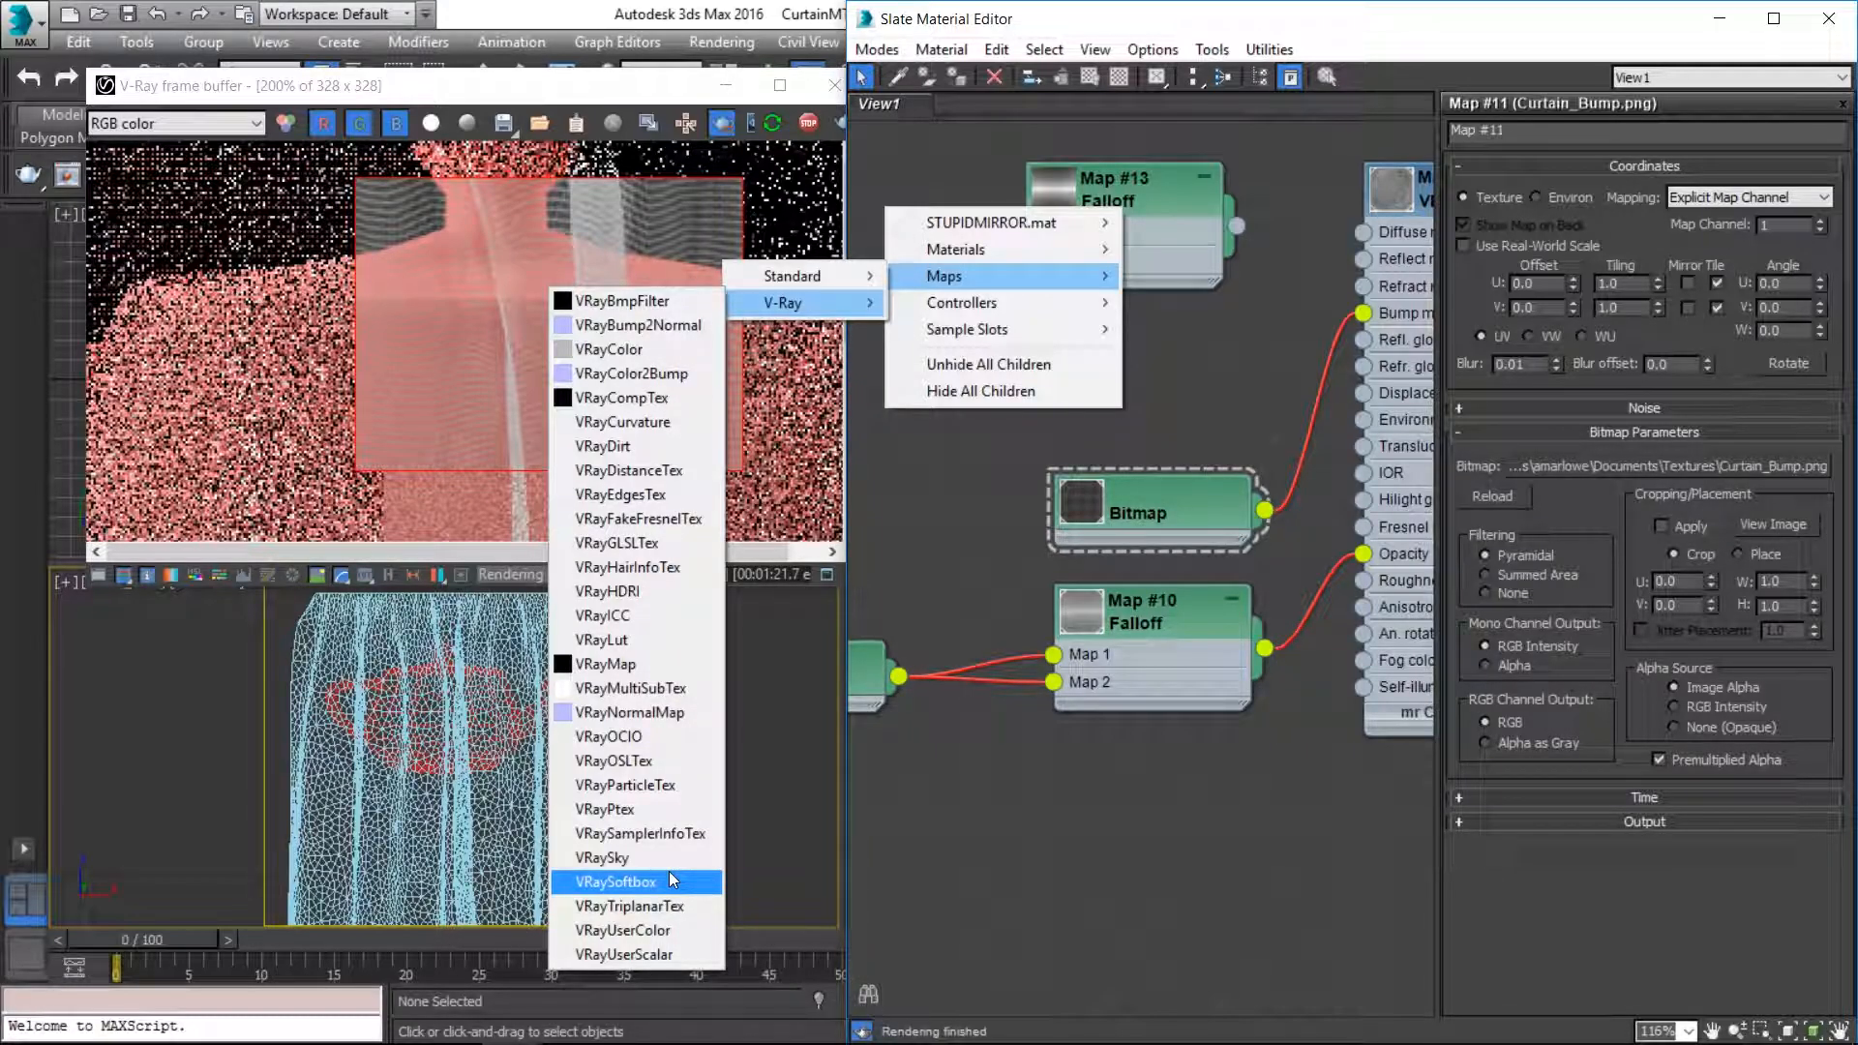
click(608, 350)
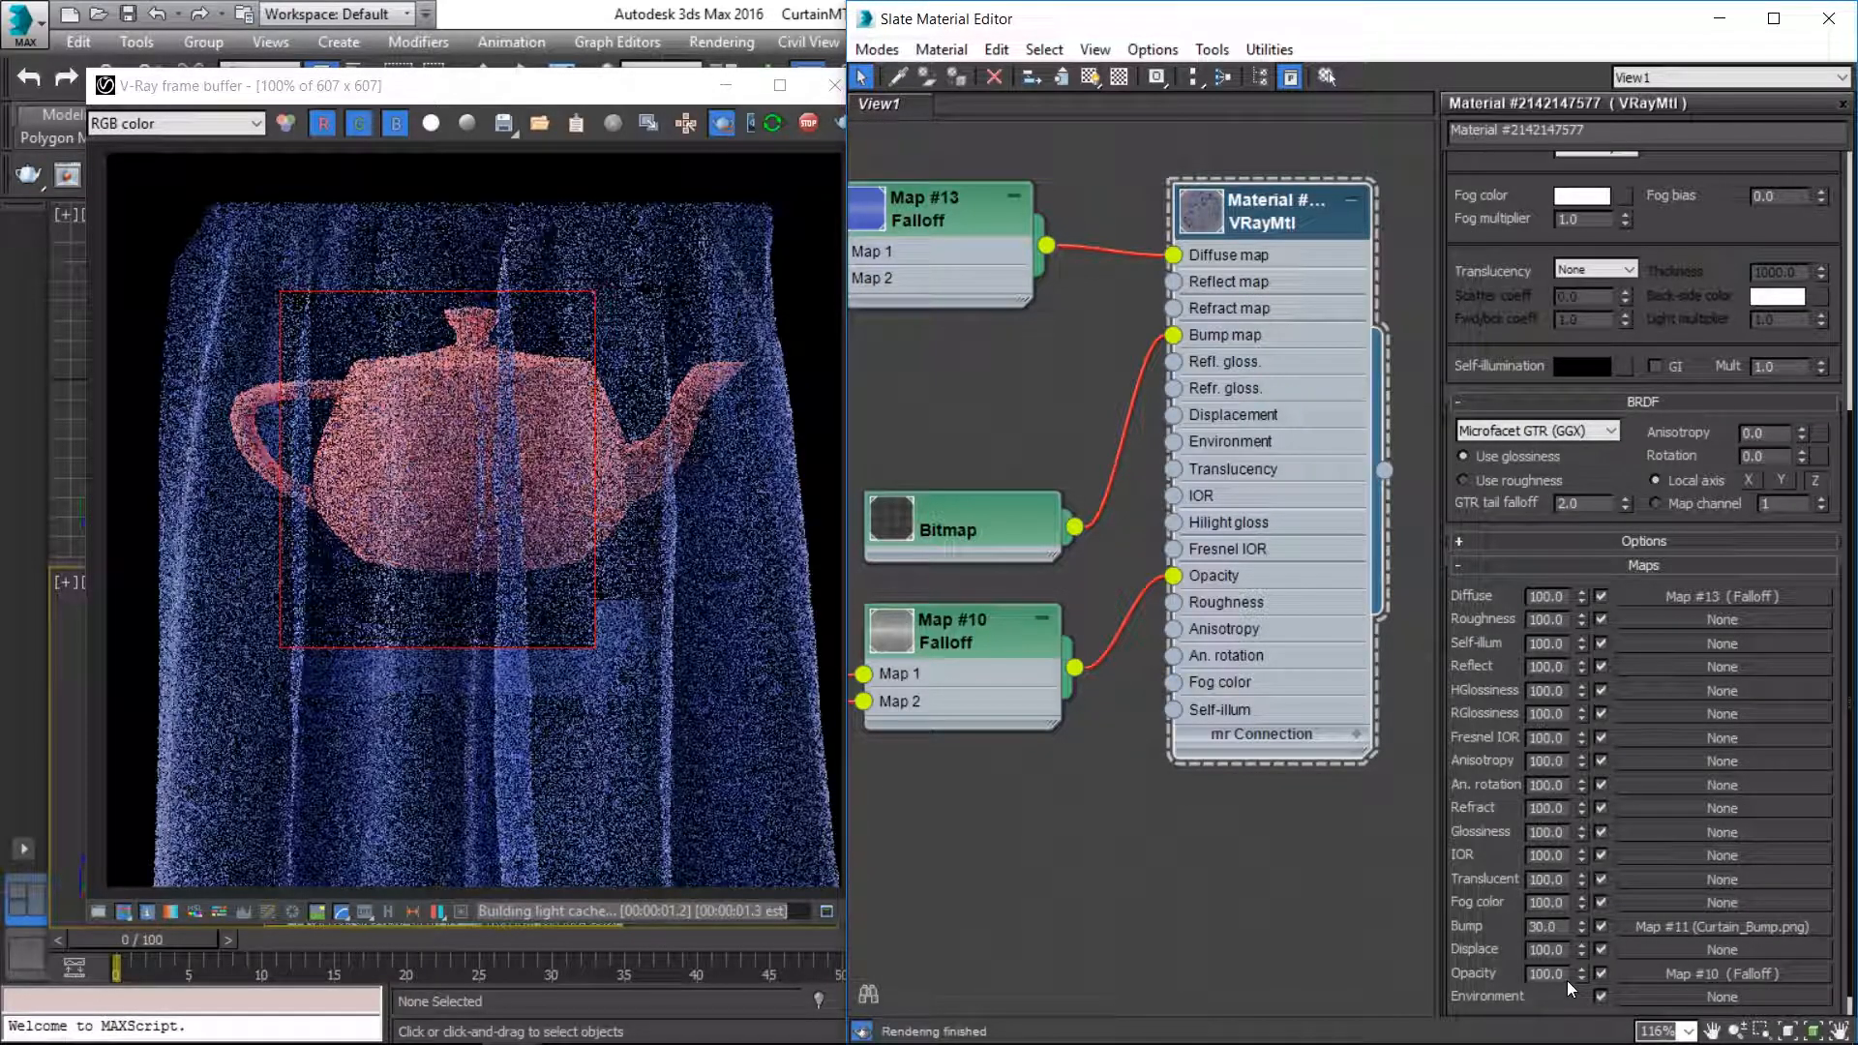
click(1566, 979)
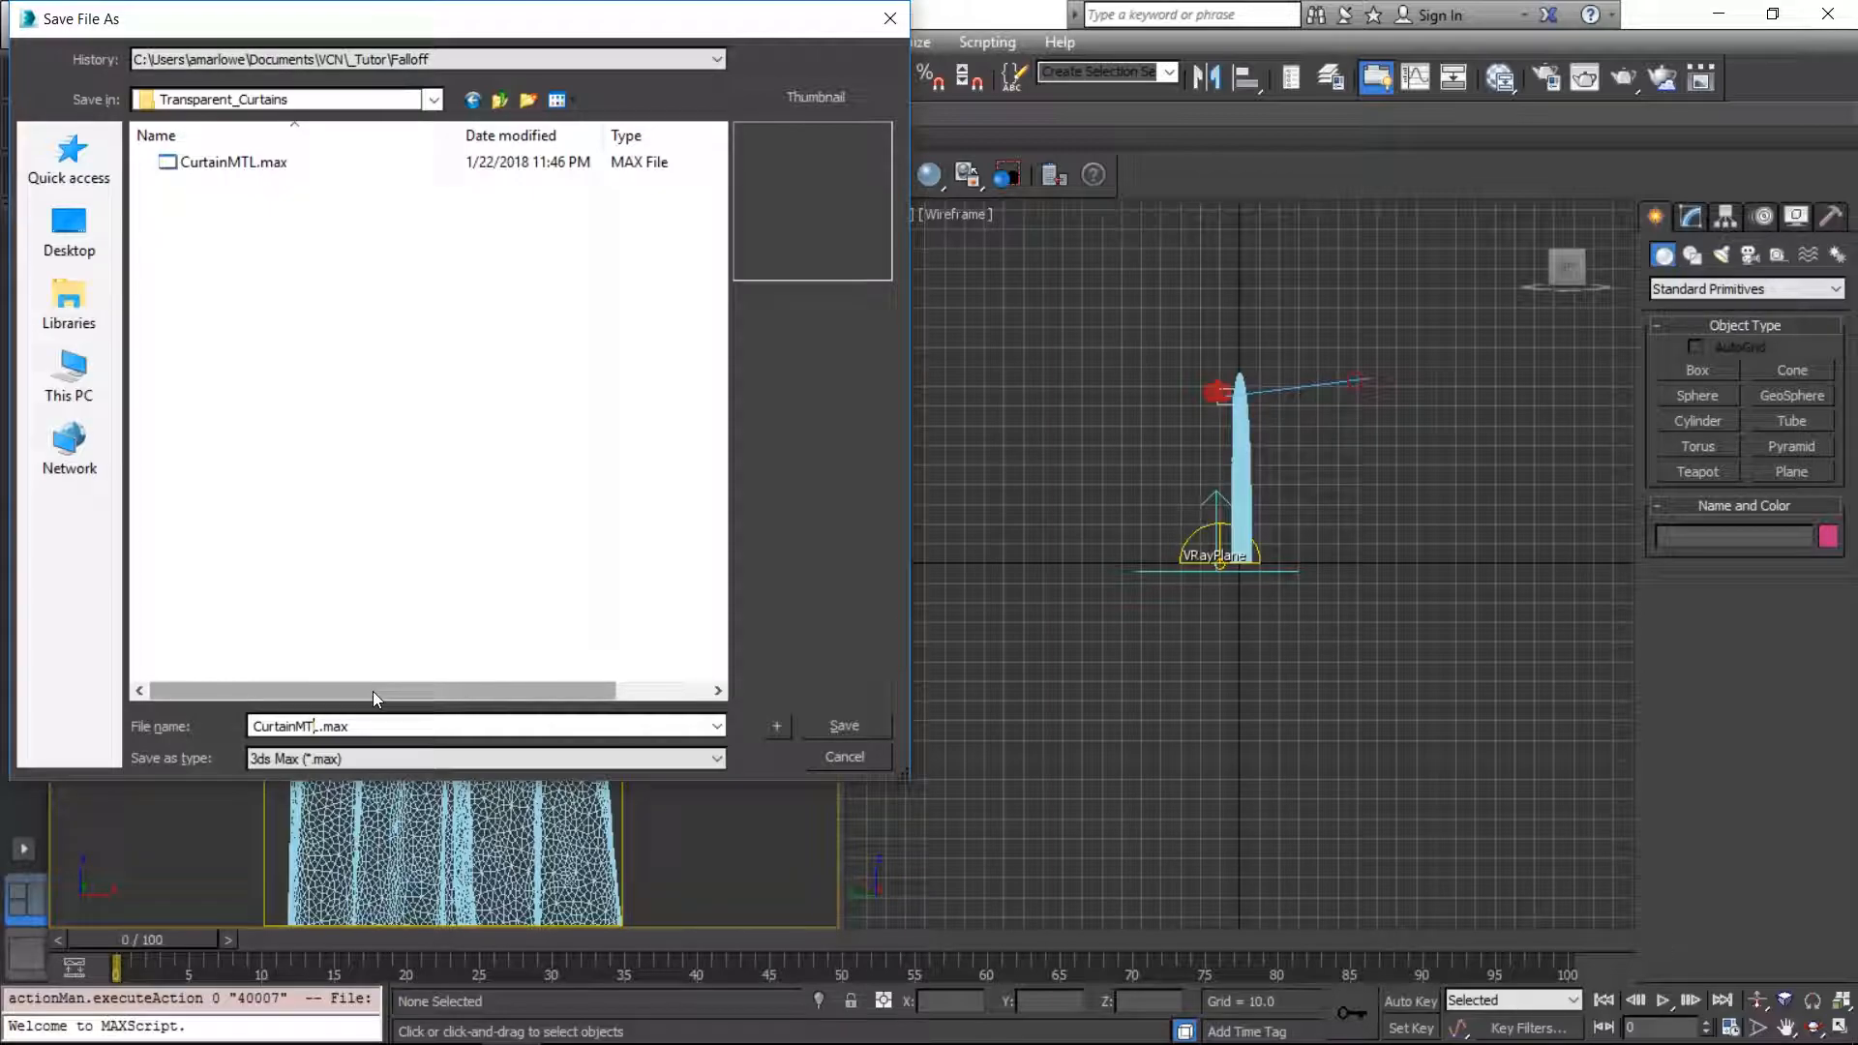
Step: Save the scene as a 3ds Max file in the Transparent_Curtains folder
key(Return)
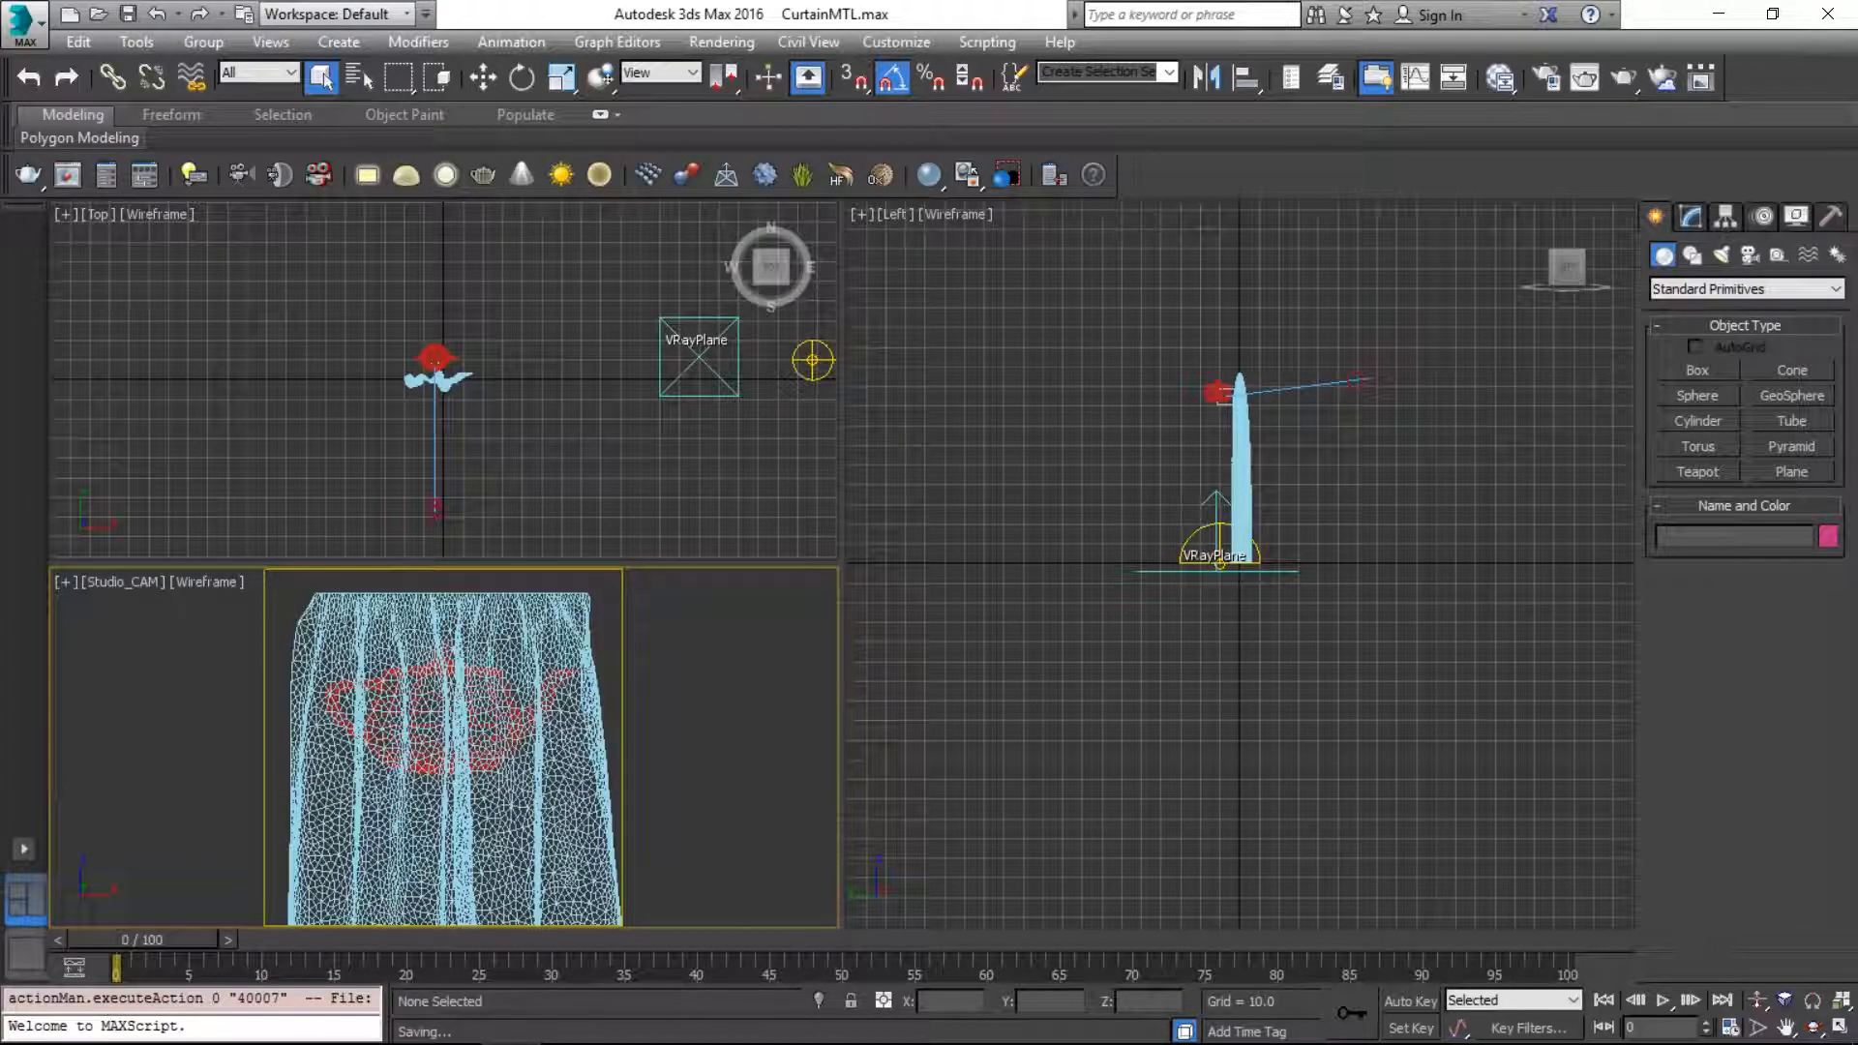